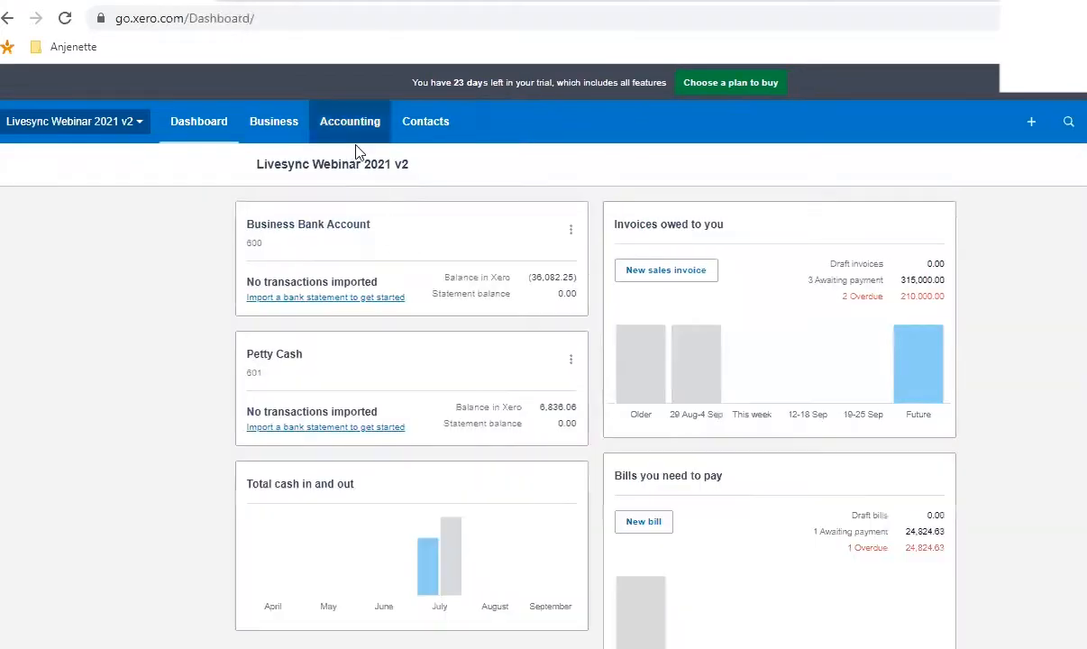
# Step: Open the chart of accounts and start adding a new bank account
pyautogui.click(350, 126)
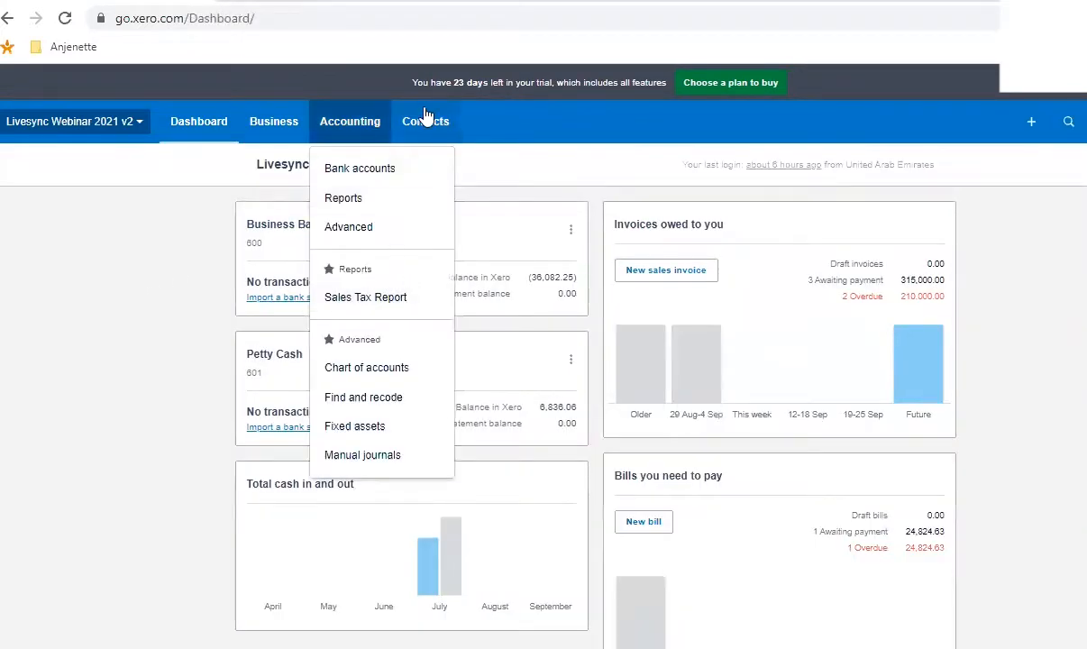
pyautogui.click(361, 368)
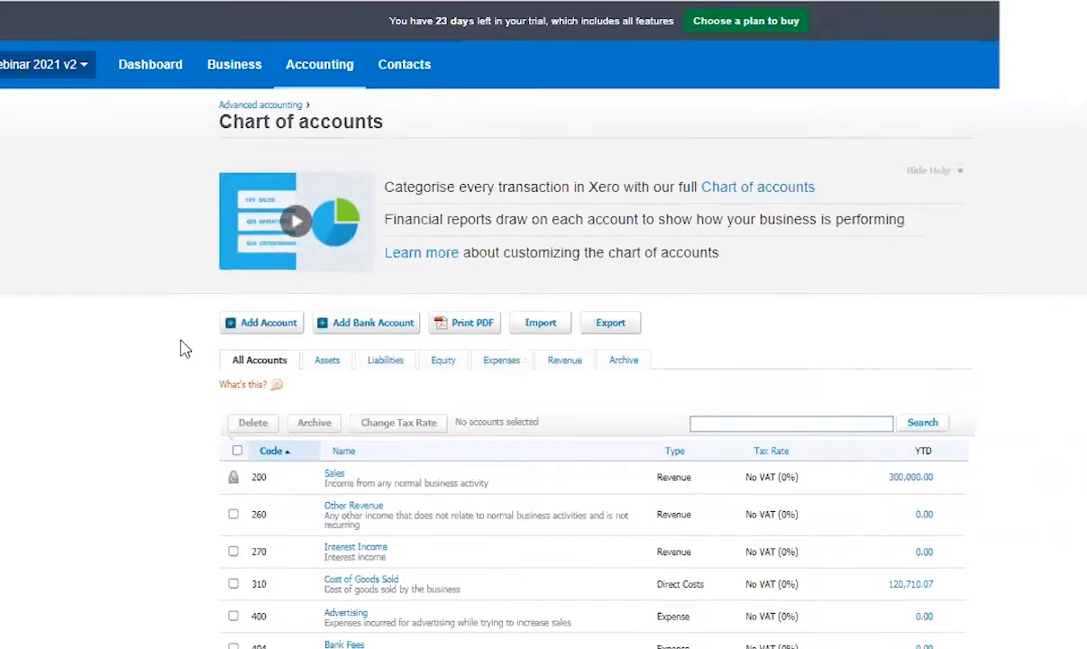
pyautogui.scroll(-1, 185, 349)
pyautogui.click(356, 230)
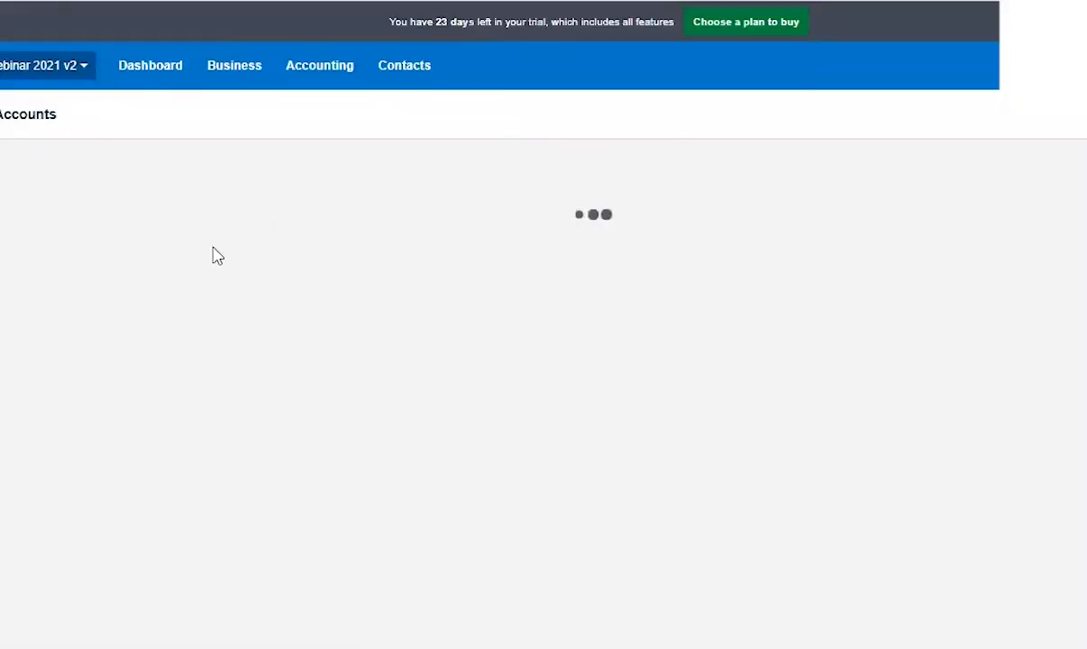
# Step: Search the bank list for "bank of phili" and include results from other countries
pyautogui.click(445, 251)
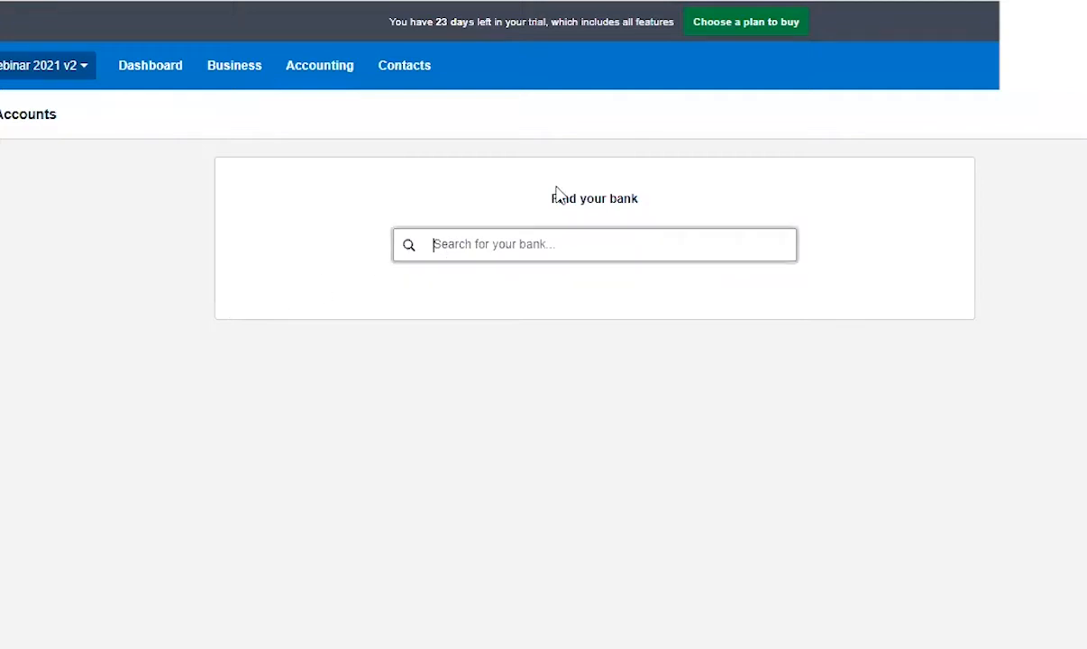
pyautogui.write('bank of phio')
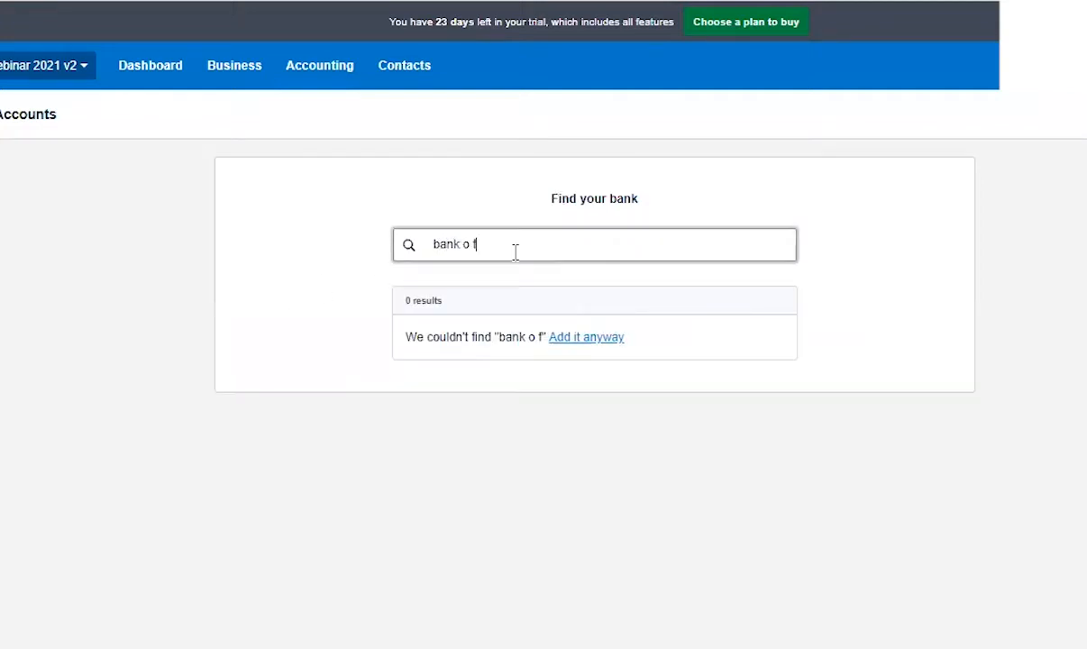
pyautogui.press('BackSpace')
pyautogui.write('li')
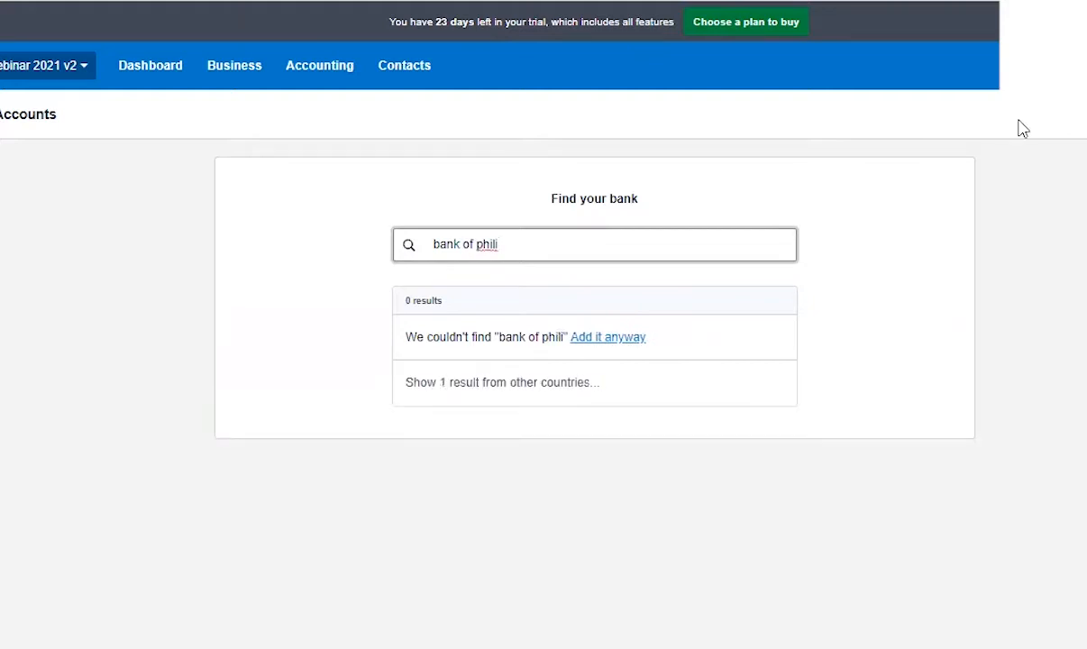
pyautogui.click(559, 386)
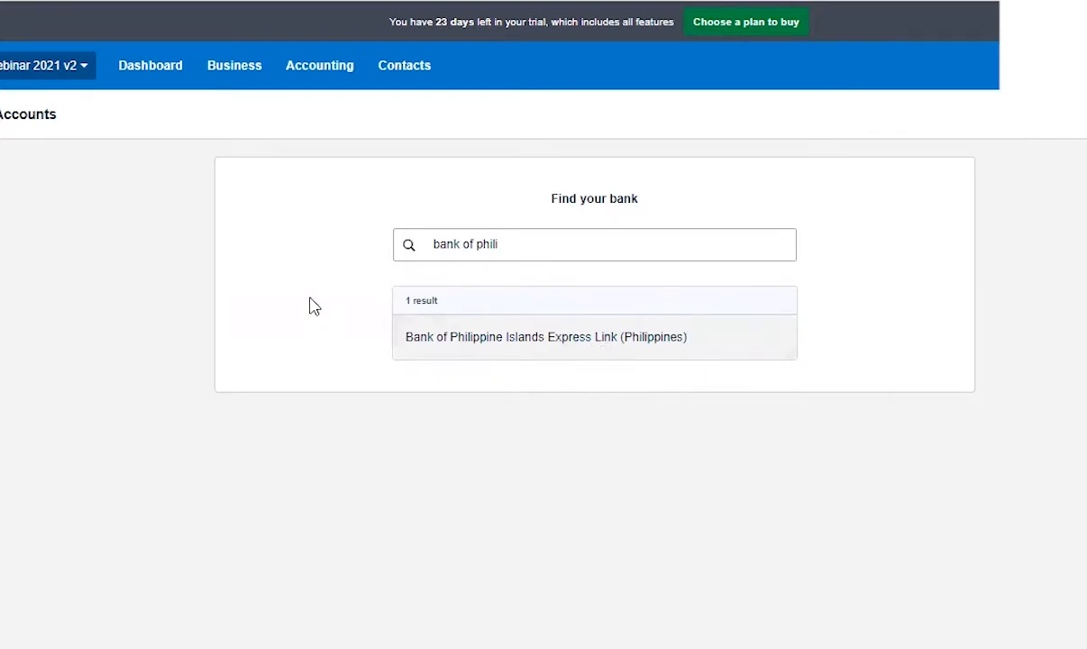
# Step: Return to an empty bank search and look up "banco de o"
pyautogui.click(22, 115)
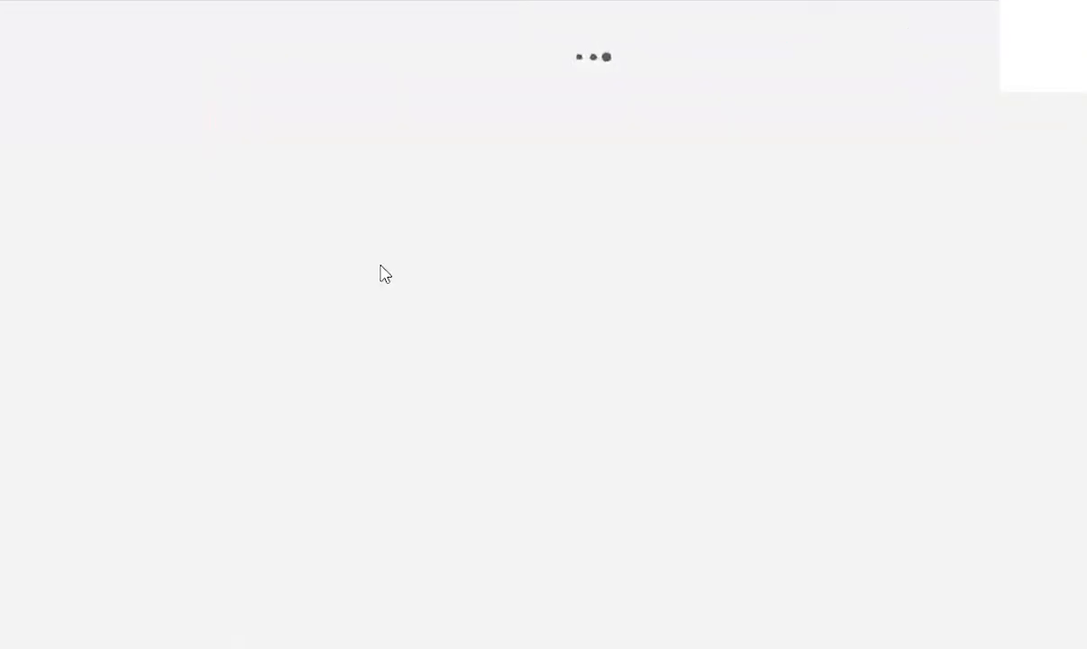
pyautogui.click(468, 241)
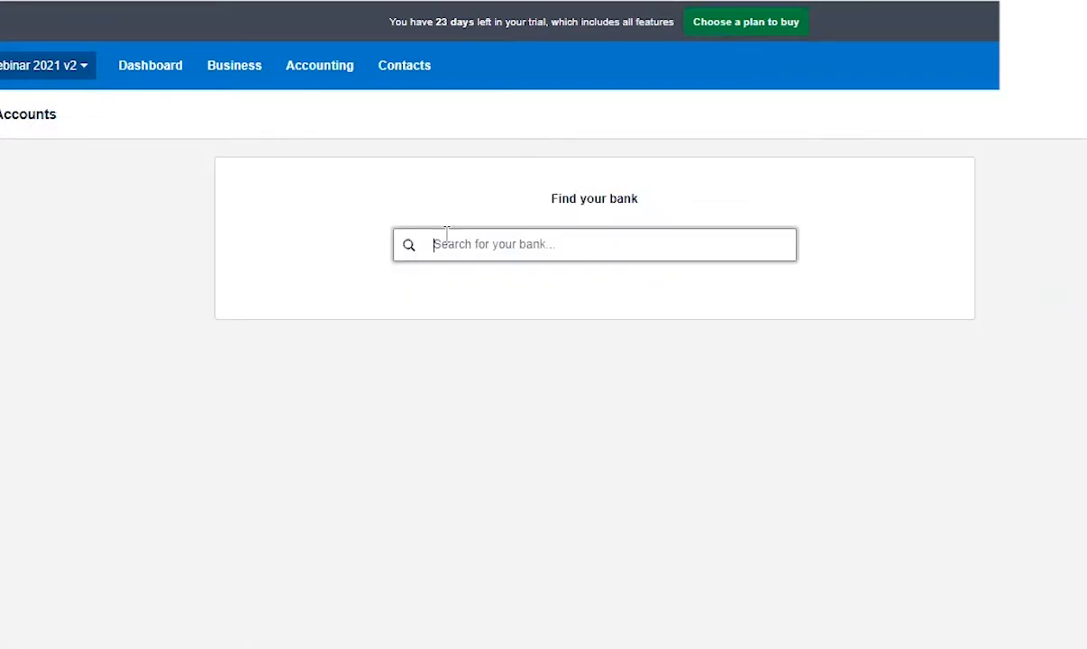
pyautogui.write('b')
pyautogui.press('BackSpace')
pyautogui.write('banco de o')
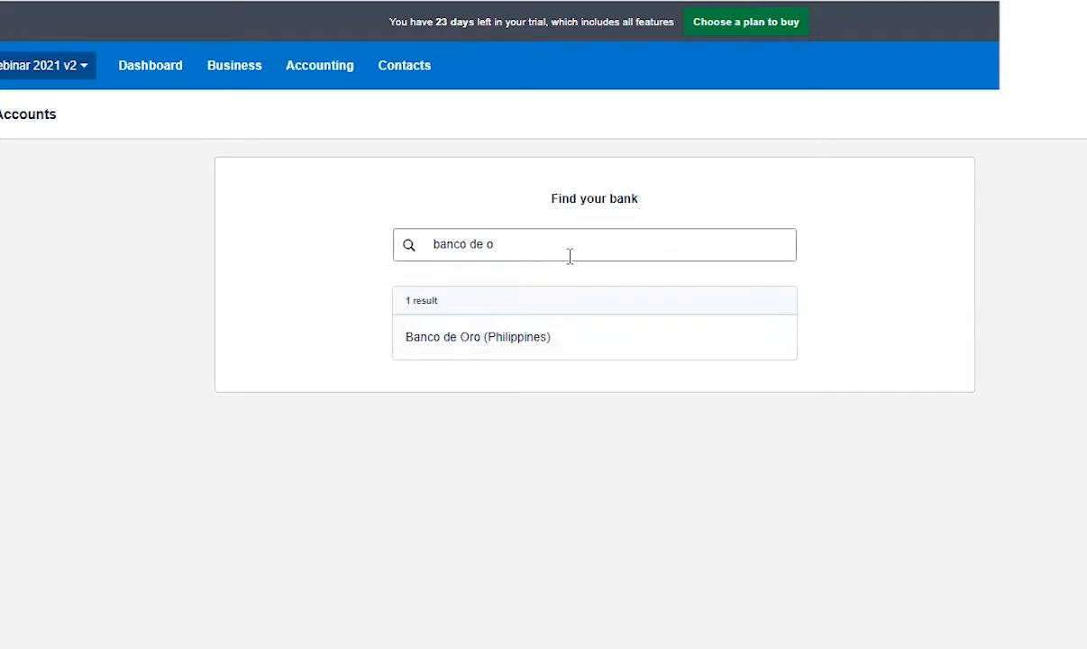
# Step: Replace the bank search with "rak" and include matches from other countries
pyautogui.moveTo(569, 256); pyautogui.dragTo(364, 255)
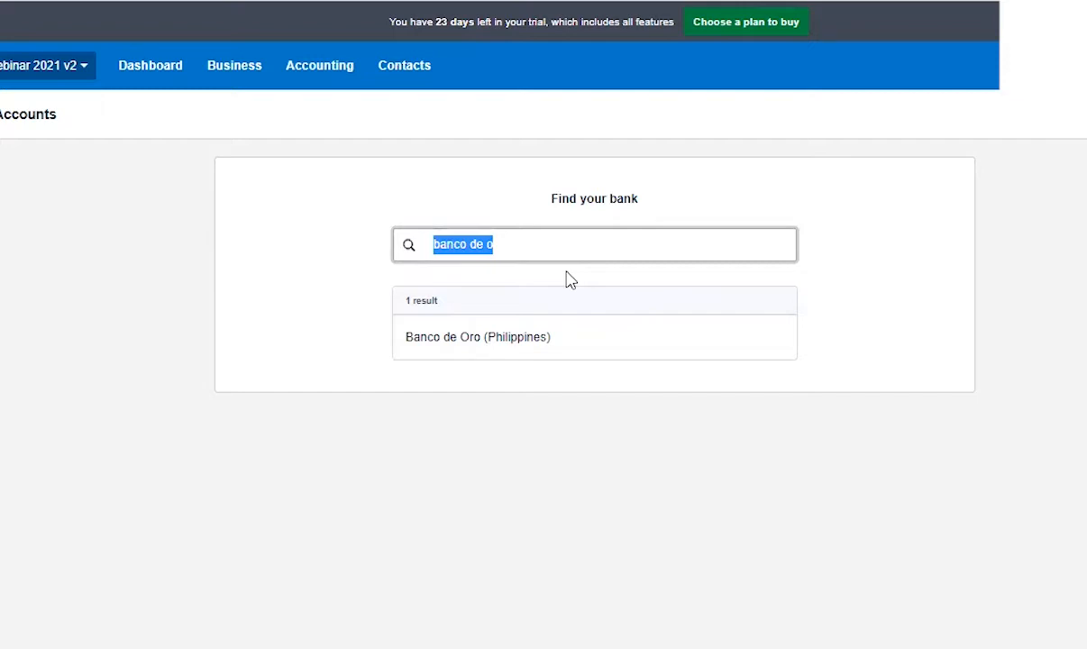
pyautogui.press('BackSpace')
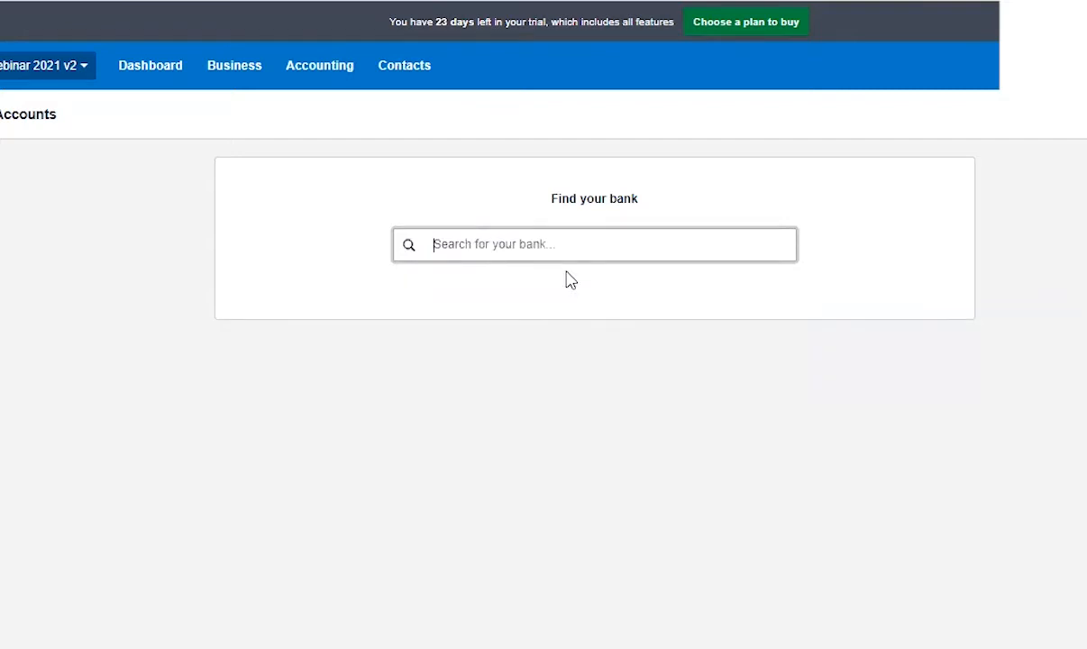
pyautogui.write('rak')
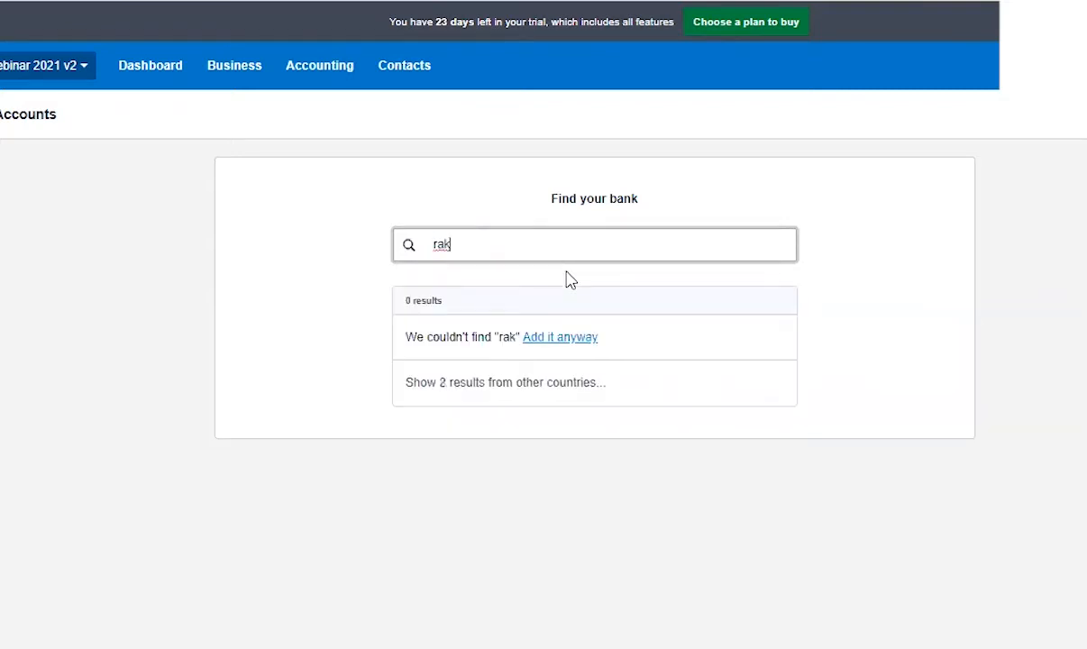
pyautogui.click(514, 387)
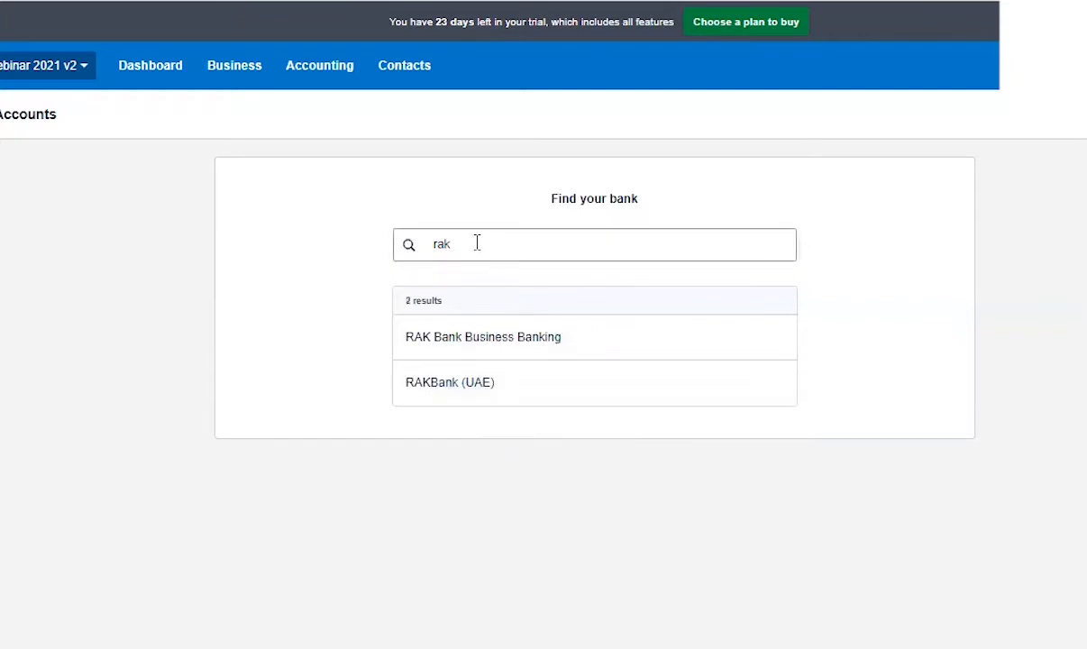
# Step: Search the bank list for "ad" and look through the matching banks
pyautogui.write('adib')
pyautogui.press('BackSpace')
pyautogui.press('BackSpace')
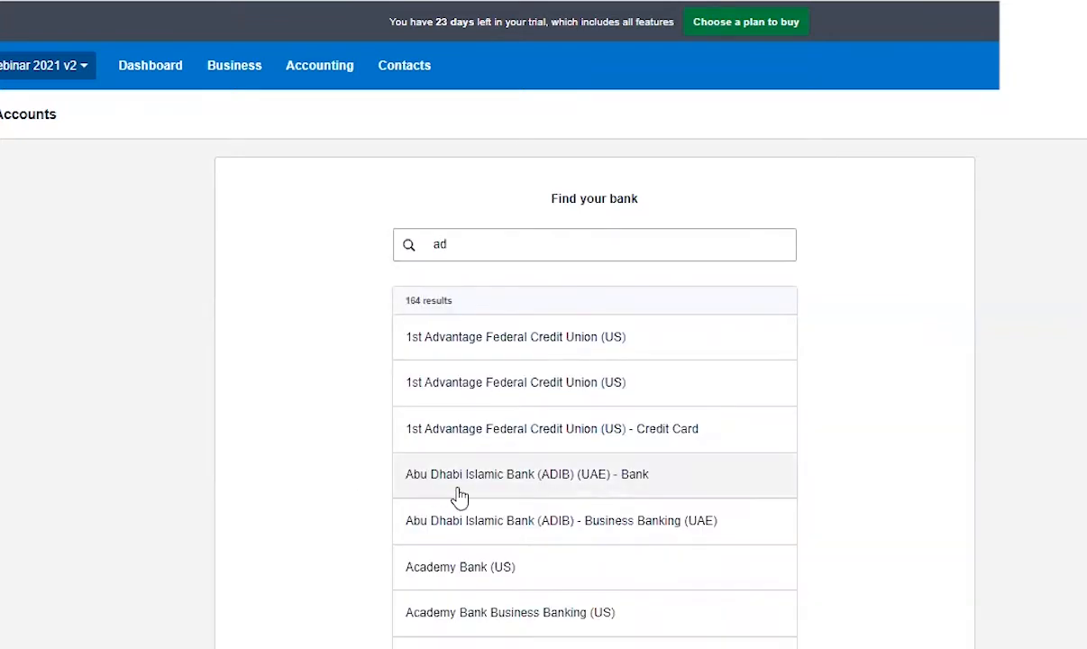
pyautogui.scroll(-2, 469, 501)
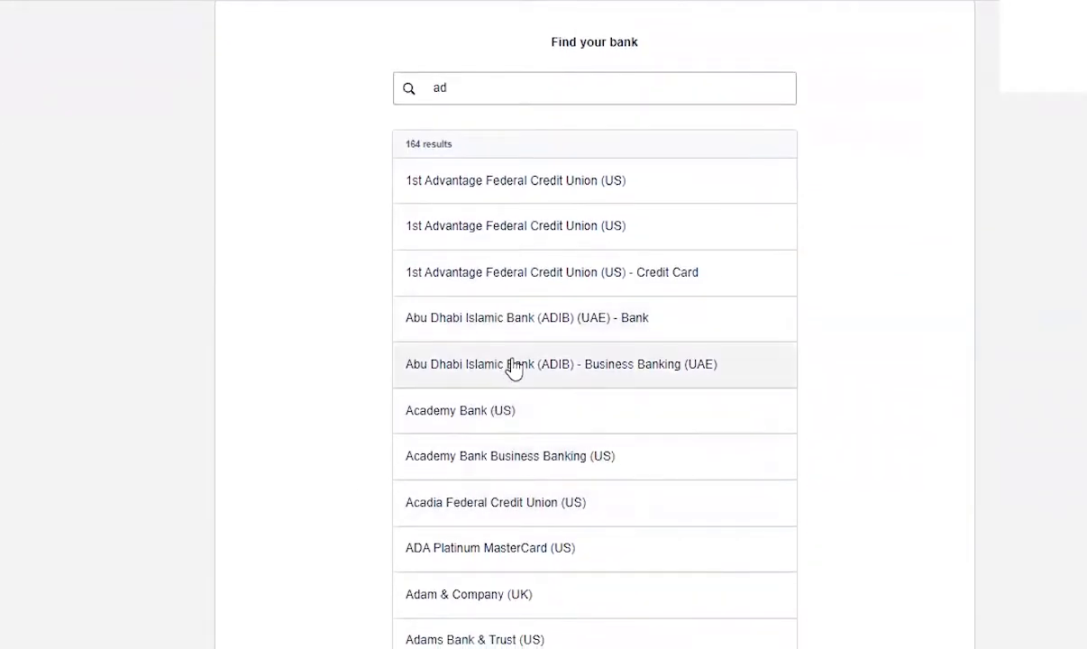
pyautogui.scroll(-10, 504, 526)
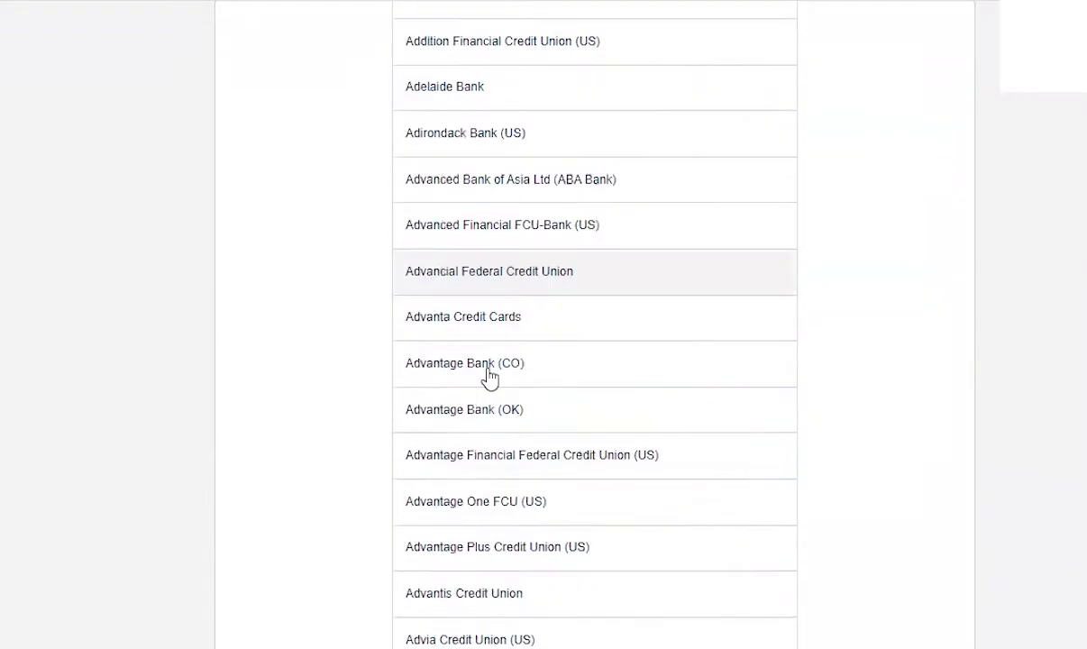
pyautogui.scroll(12, 489, 377)
# Step: Replace the bank search term with "mashreq"
pyautogui.moveTo(485, 236); pyautogui.dragTo(219, 248)
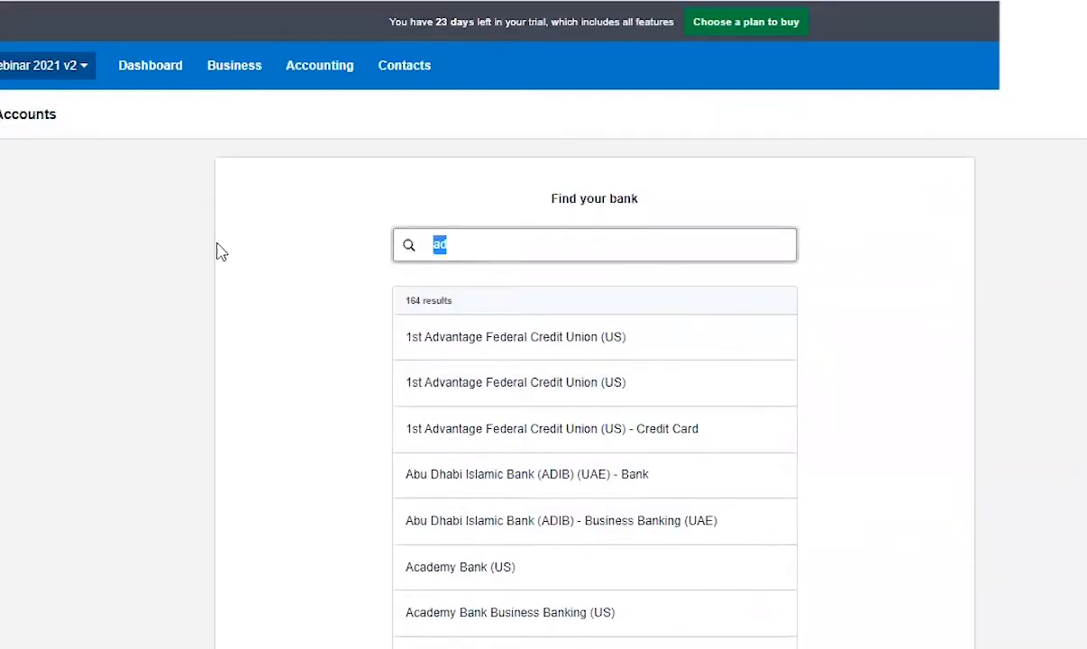
pyautogui.write('msh')
pyautogui.press('BackSpace')
pyautogui.press('BackSpace')
pyautogui.write('ashreq')
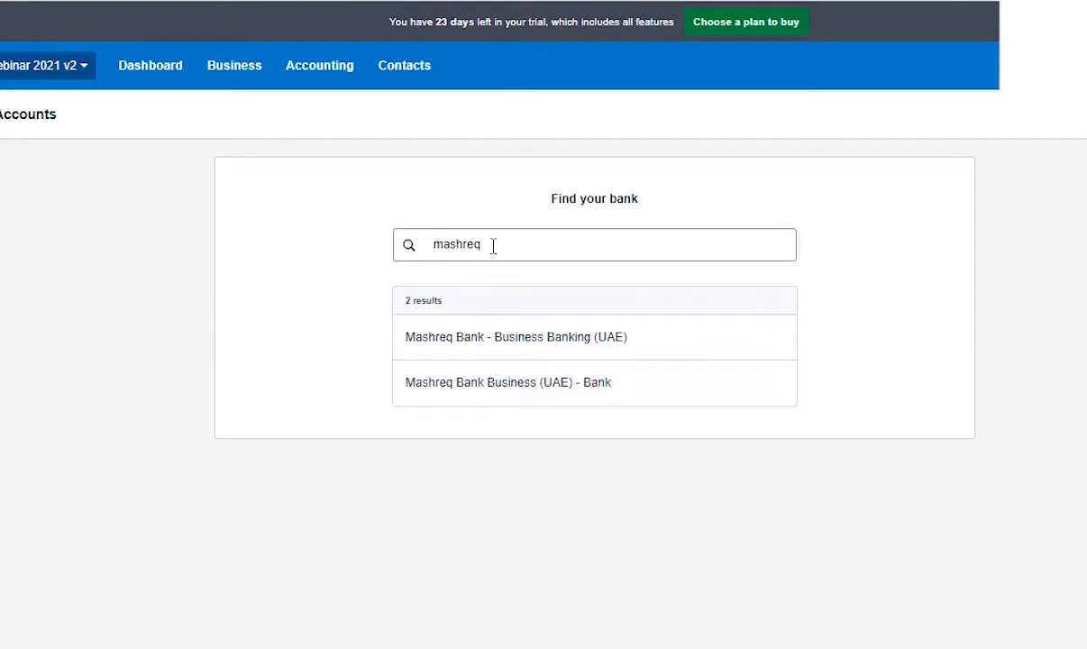
# Step: Search the bank list for "Emirates" and include results from other countries
pyautogui.click(497, 241)
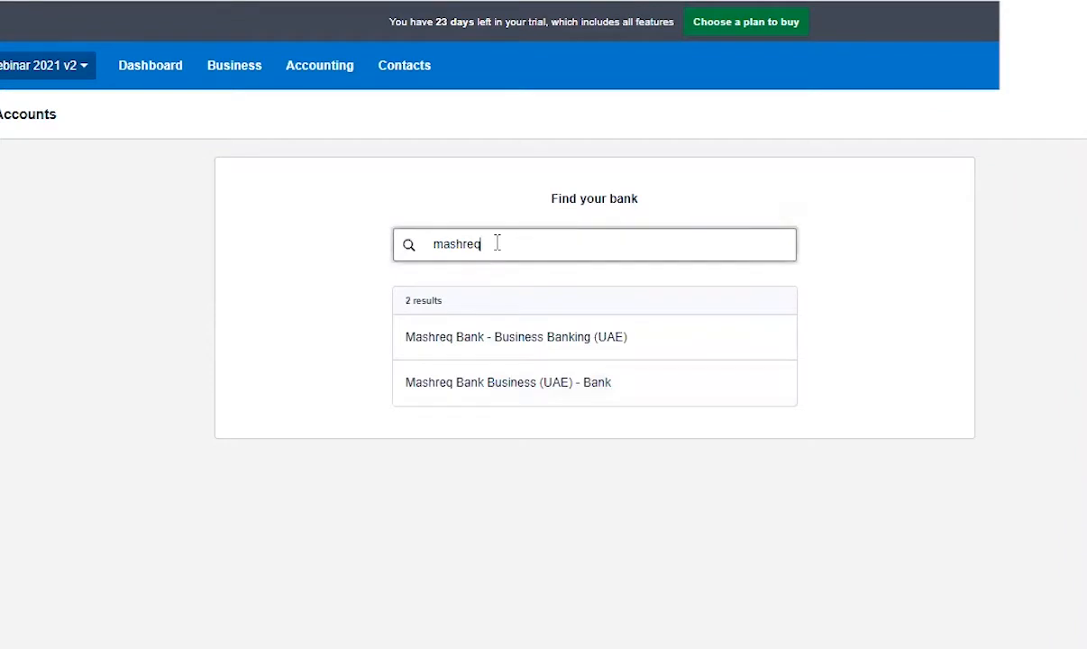
pyautogui.moveTo(497, 241); pyautogui.dragTo(282, 250)
pyautogui.write('emirate')
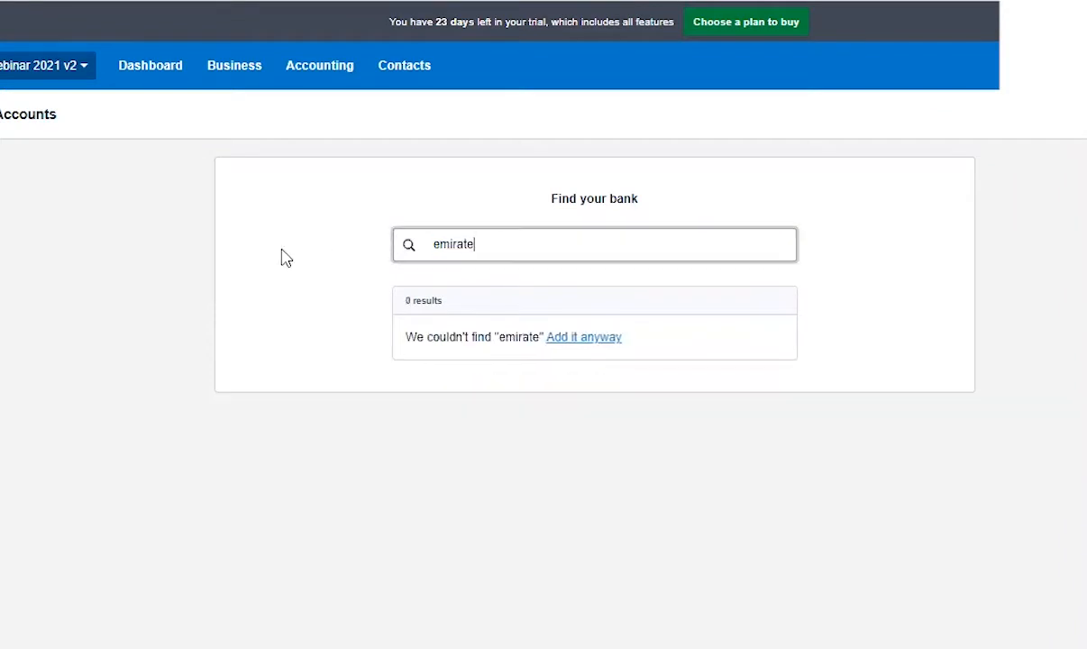
pyautogui.click(437, 380)
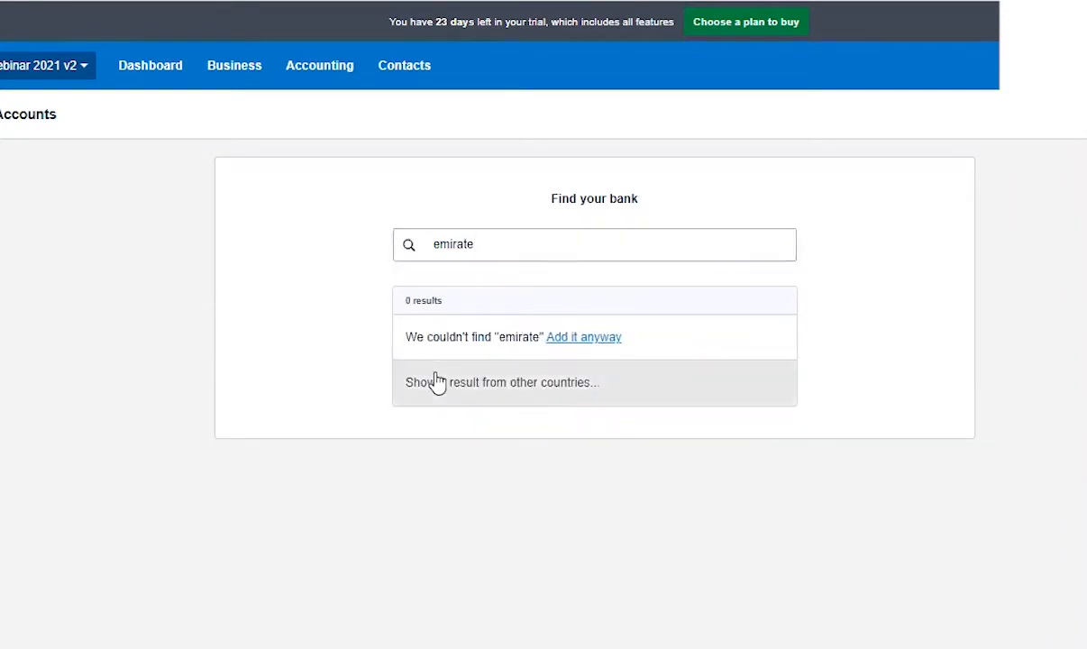
pyautogui.moveTo(487, 245); pyautogui.dragTo(232, 301)
pyautogui.write('Emirate')
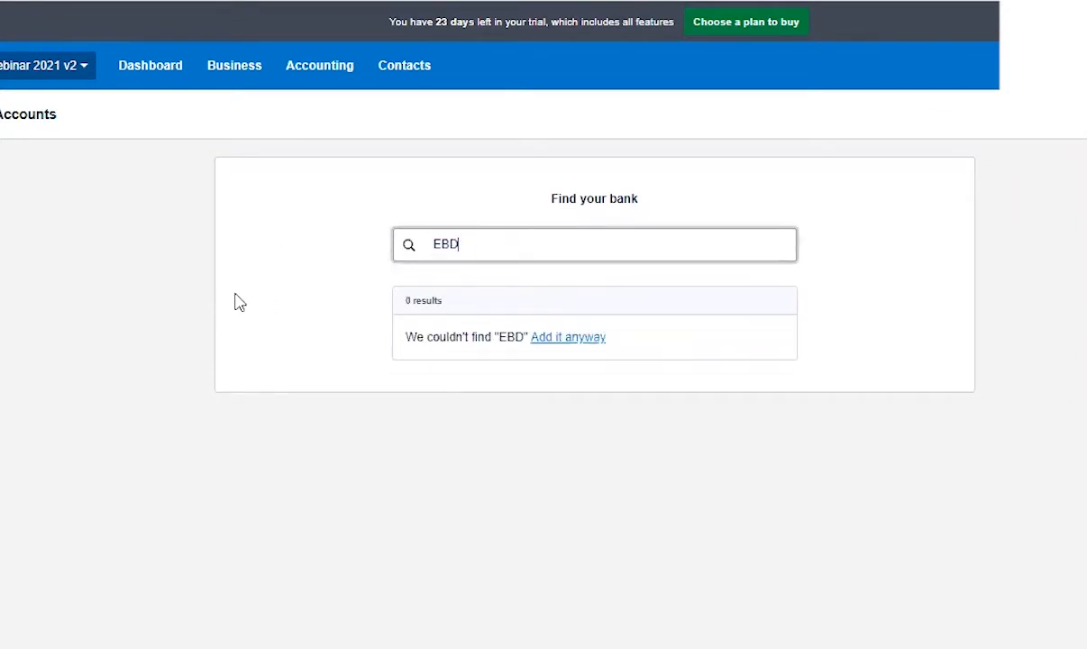
pyautogui.write('s')
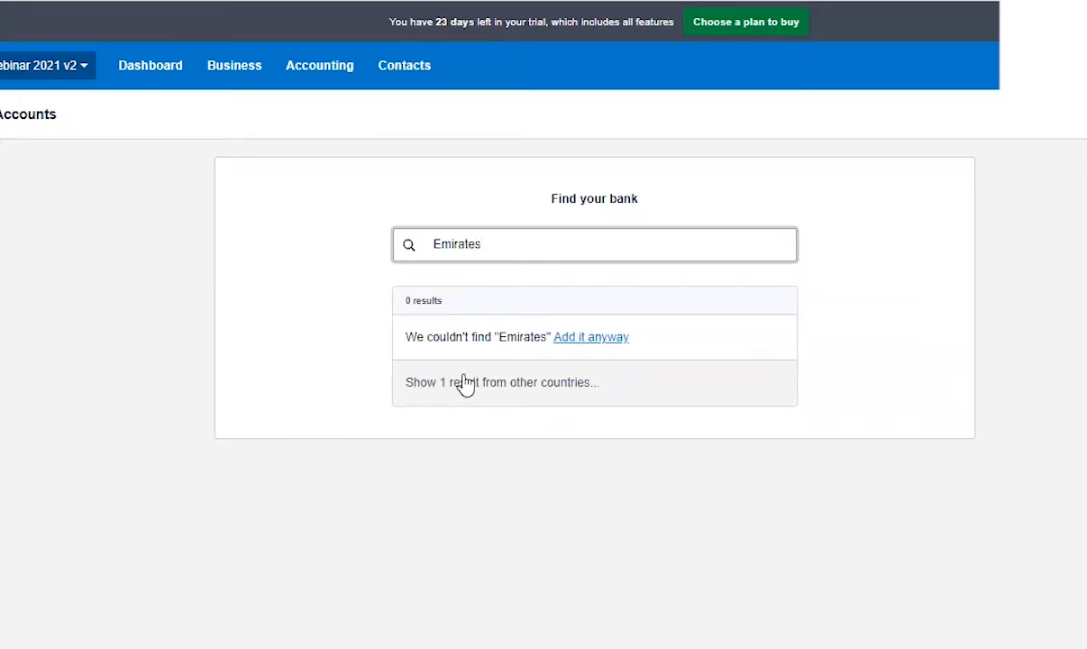
pyautogui.click(491, 386)
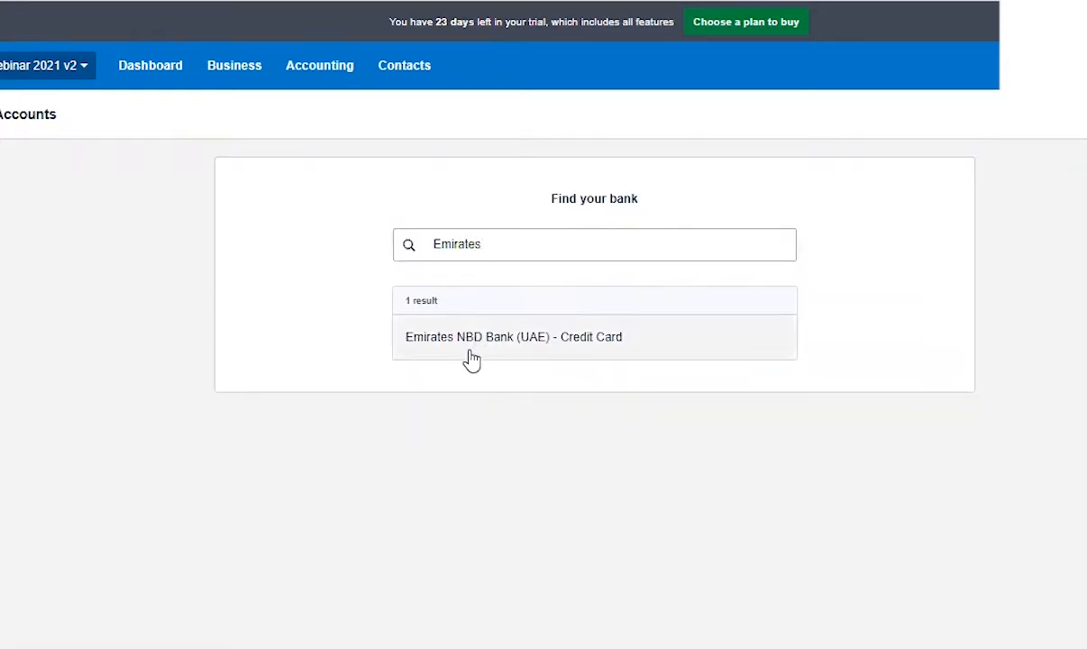
# Step: Search for "rak", choose RAK Bank Business Banking, and agree to its connection terms to view the bank login form
pyautogui.moveTo(509, 245); pyautogui.dragTo(371, 248)
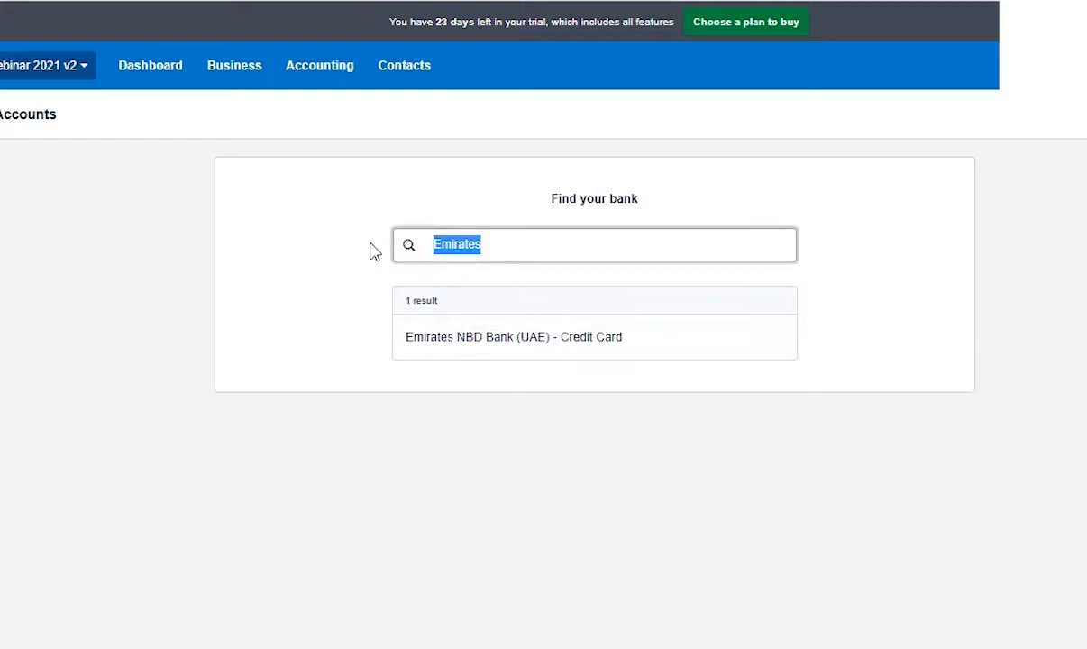
pyautogui.press('BackSpace')
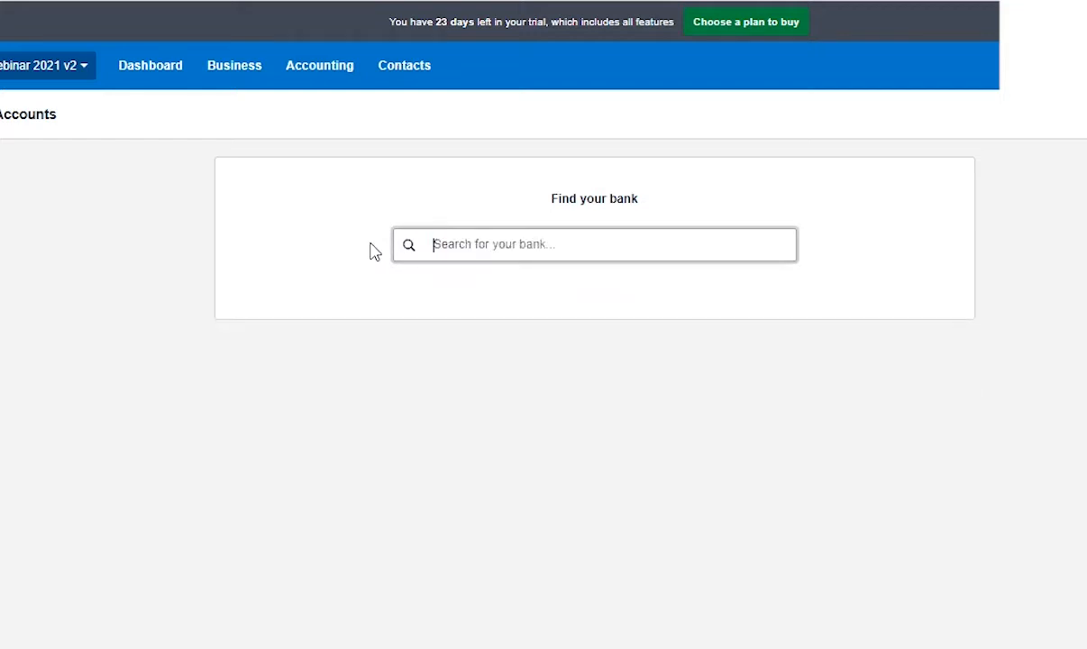
pyautogui.write('rak')
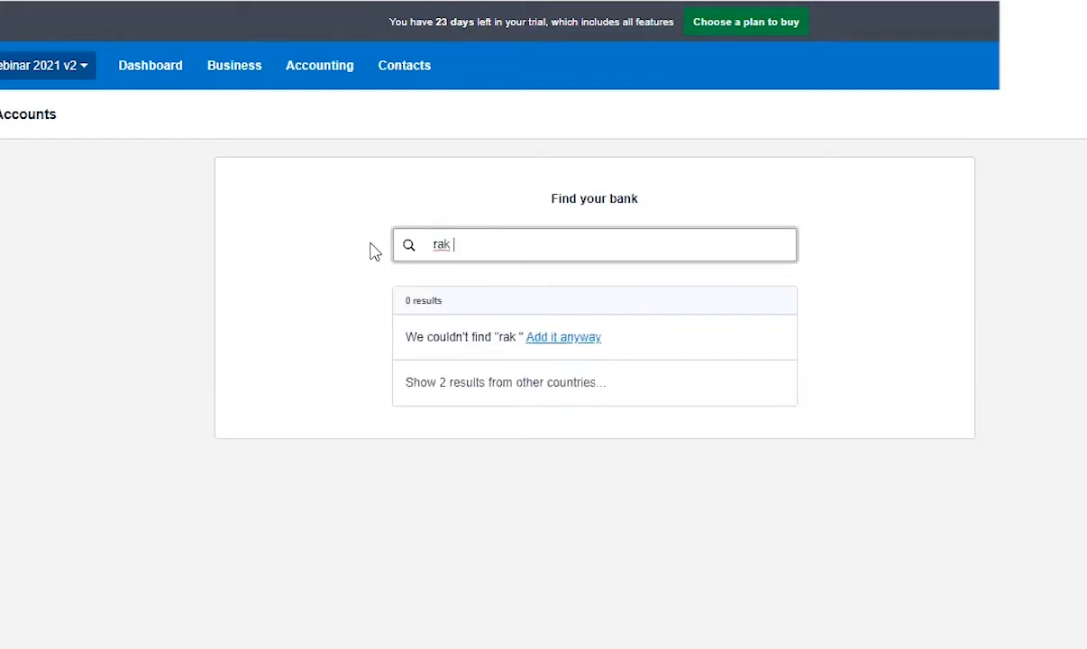
pyautogui.click(461, 380)
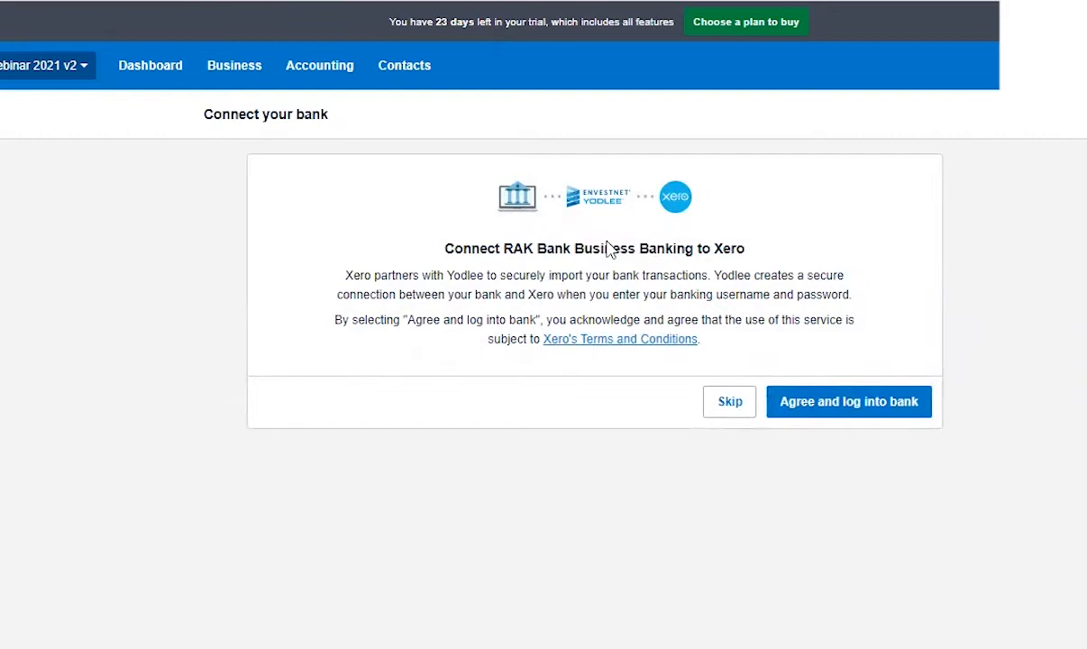
pyautogui.click(785, 401)
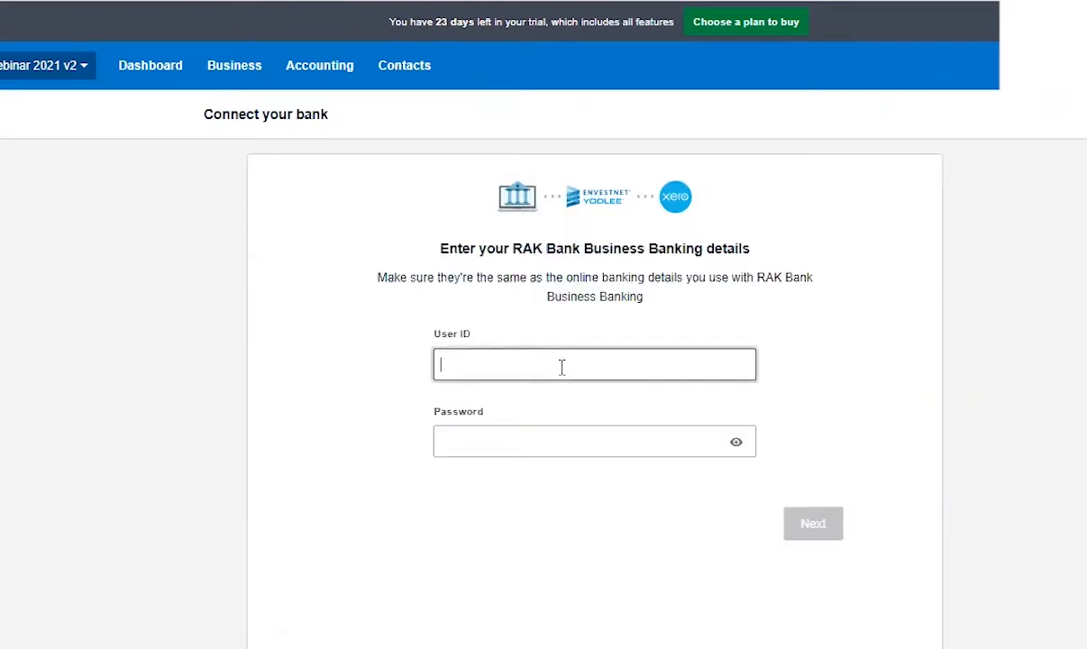
pyautogui.scroll(-1, 562, 367)
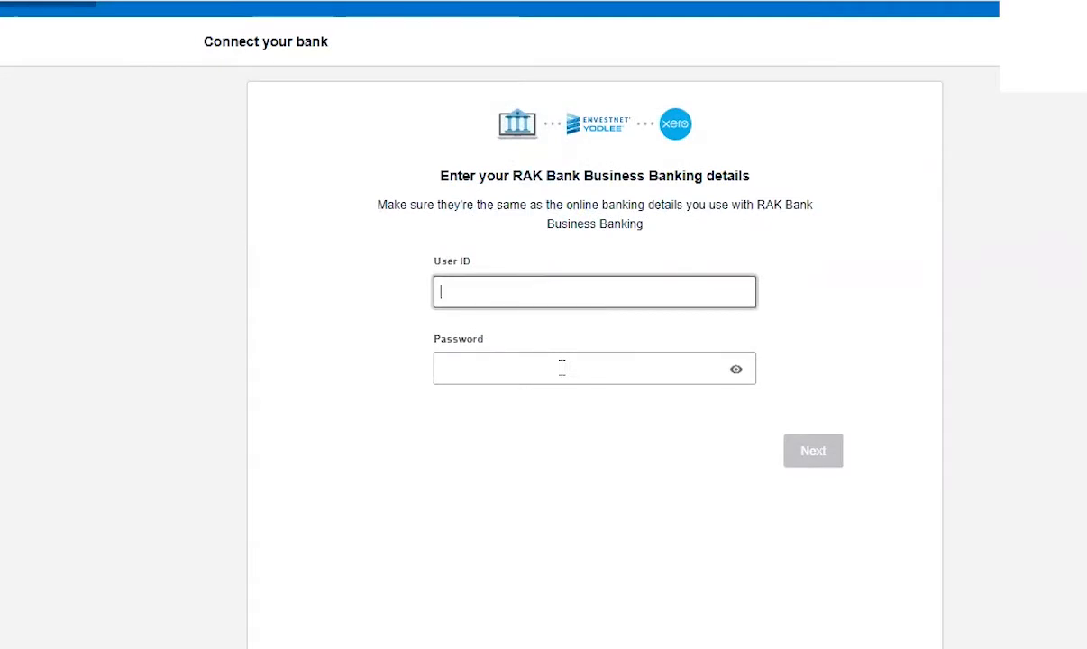
pyautogui.click(561, 367)
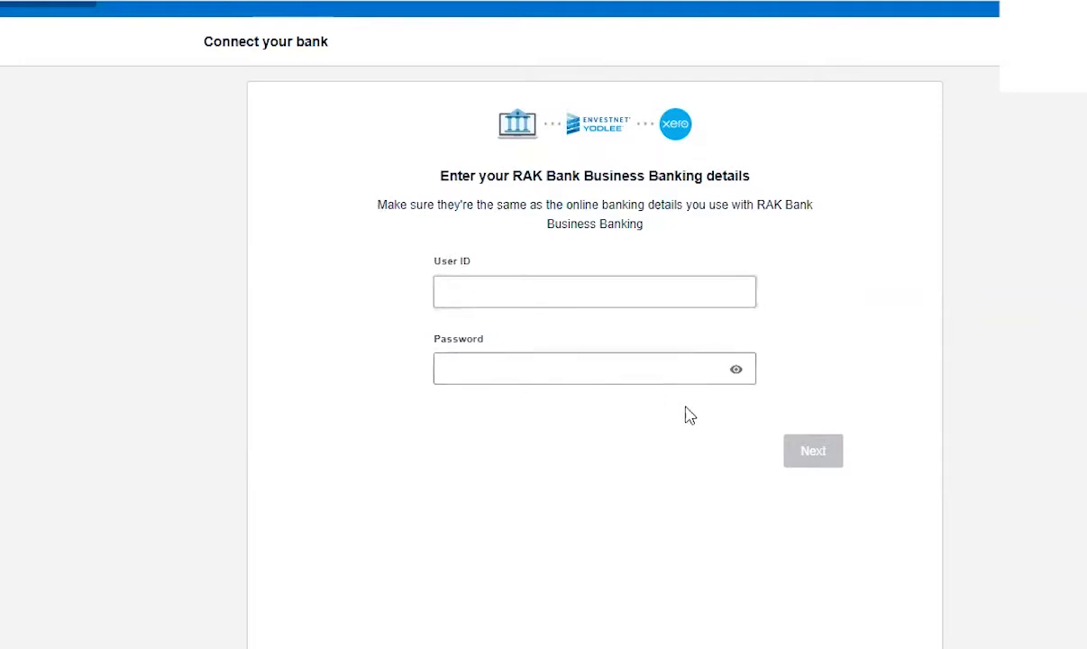
pyautogui.scroll(1, 375, 407)
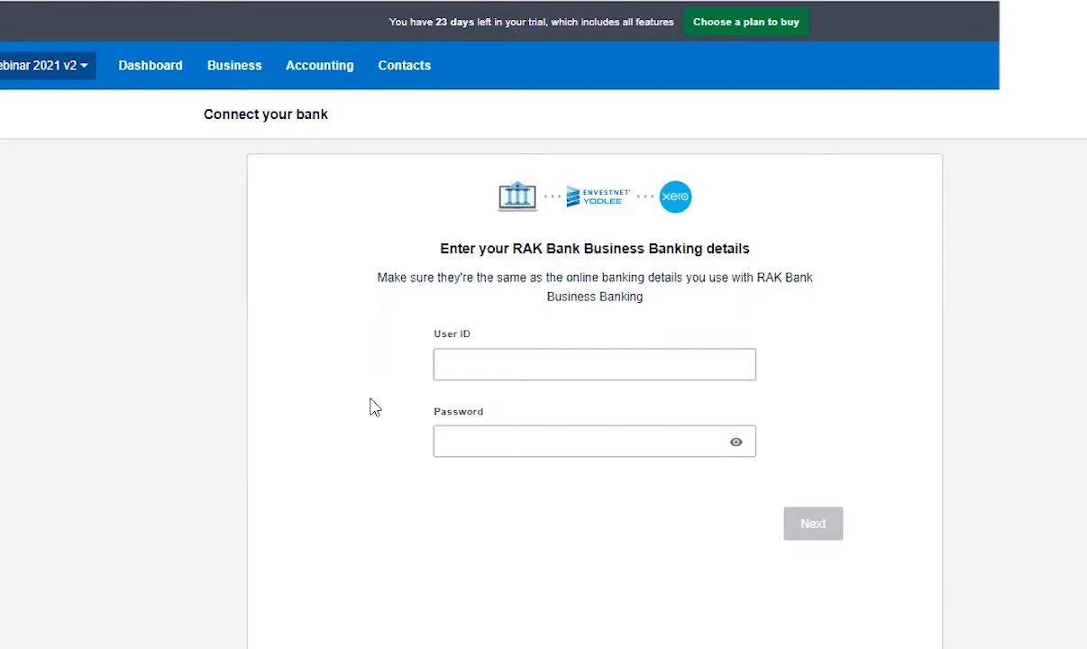
# Step: Return to the dashboard, view the Business Bank Account's actions, and show its management options in the bank accounts list
pyautogui.click(164, 89)
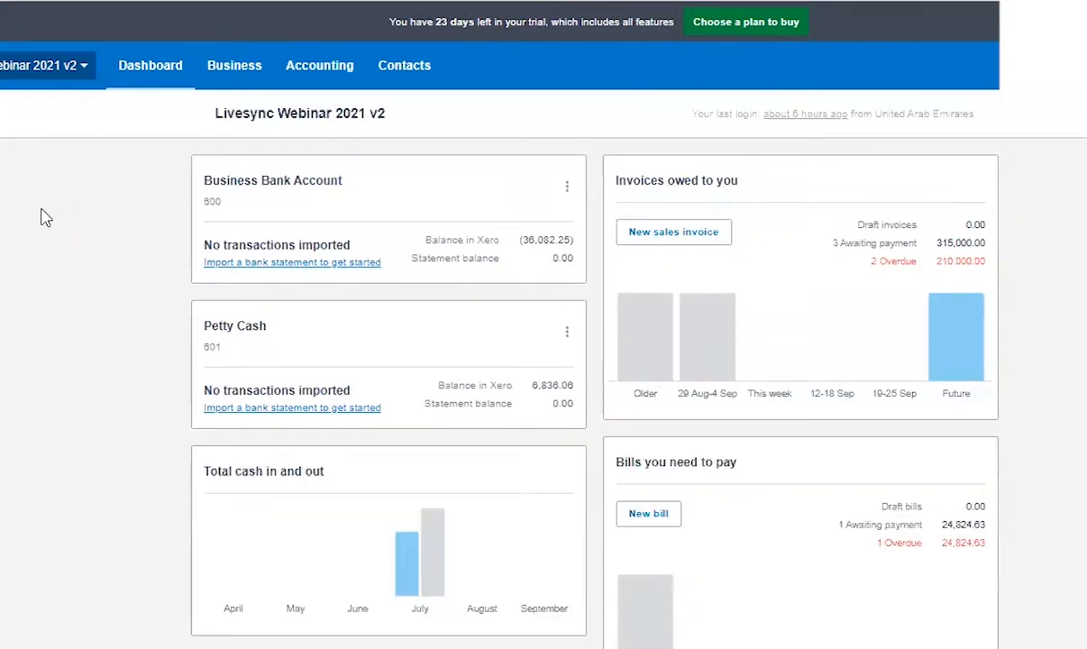
pyautogui.click(568, 189)
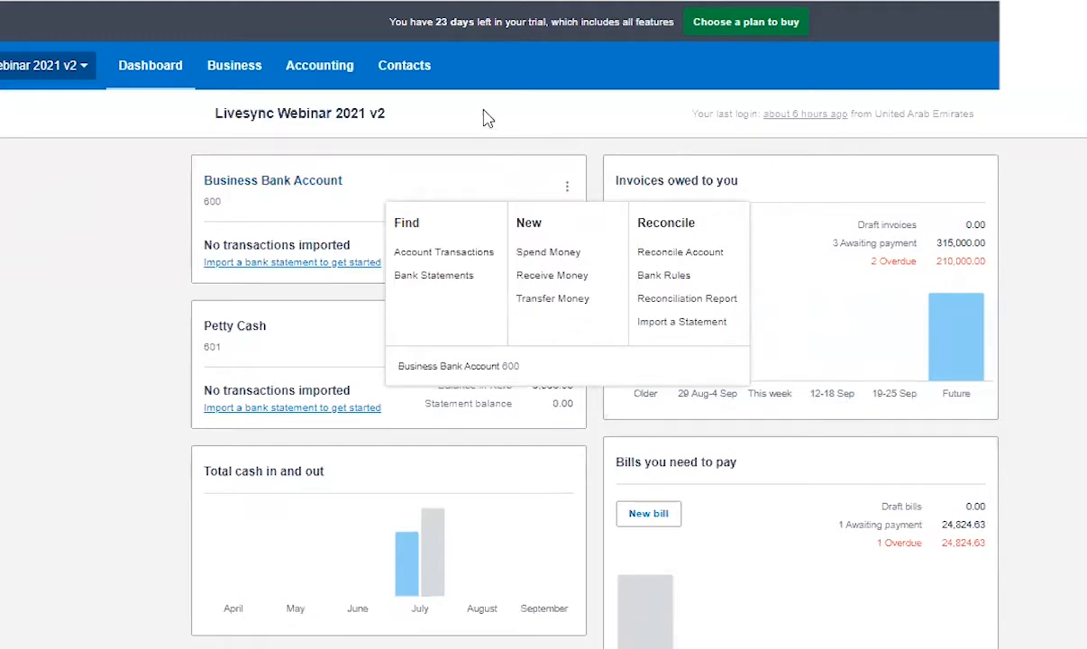
pyautogui.click(340, 77)
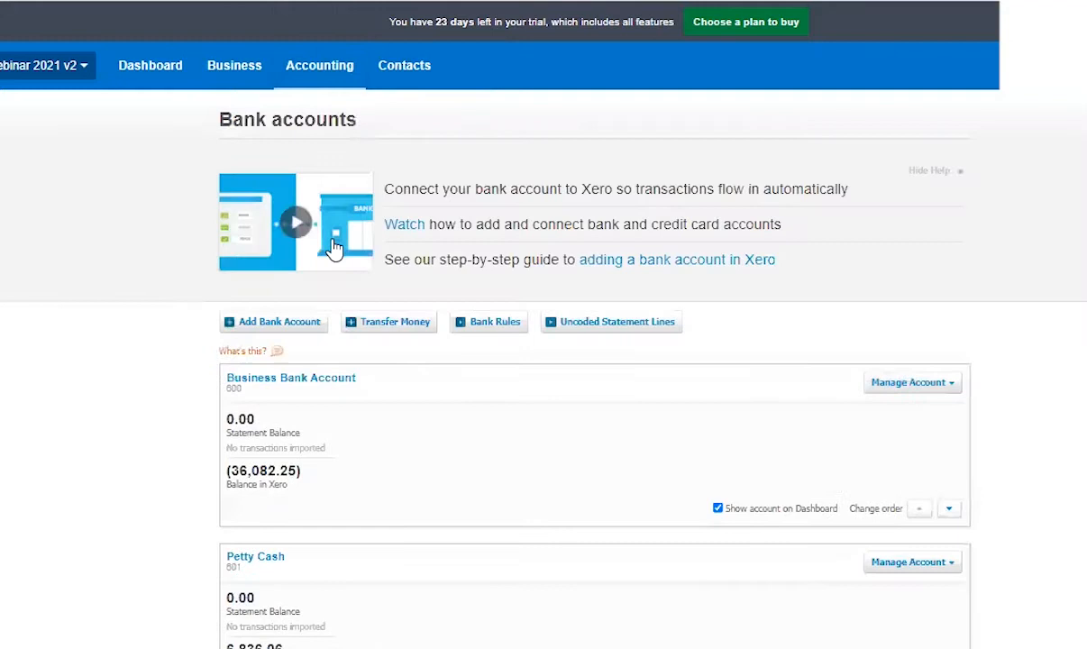
pyautogui.click(937, 386)
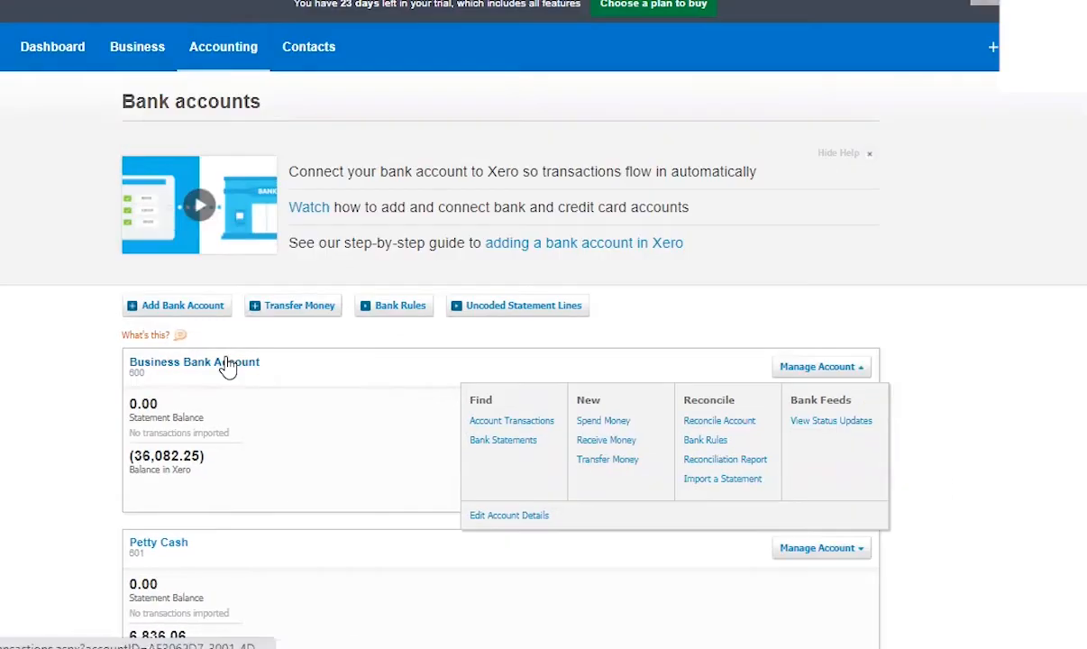
# Step: Open the Business Bank Account's transactions and go to its statement import page
pyautogui.click(204, 321)
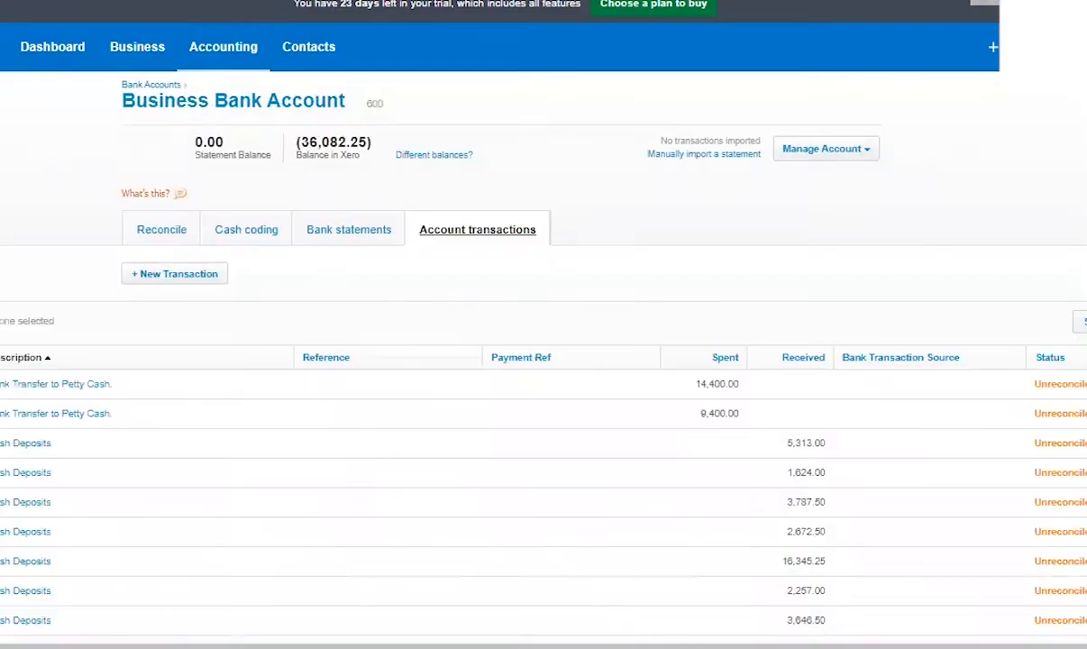
pyautogui.click(856, 150)
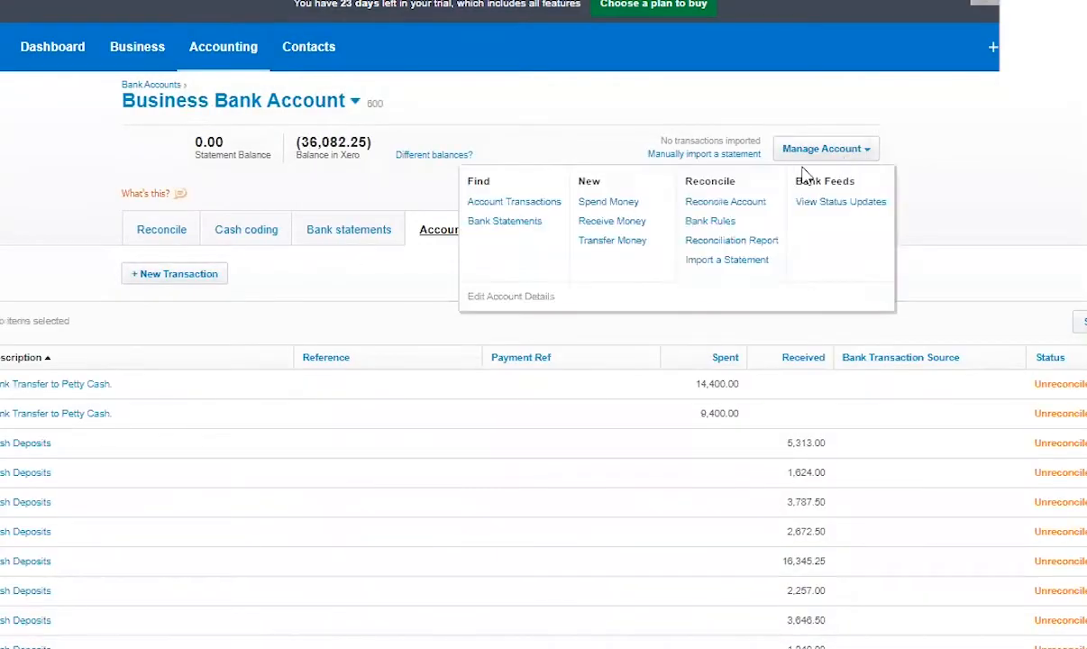
pyautogui.click(742, 261)
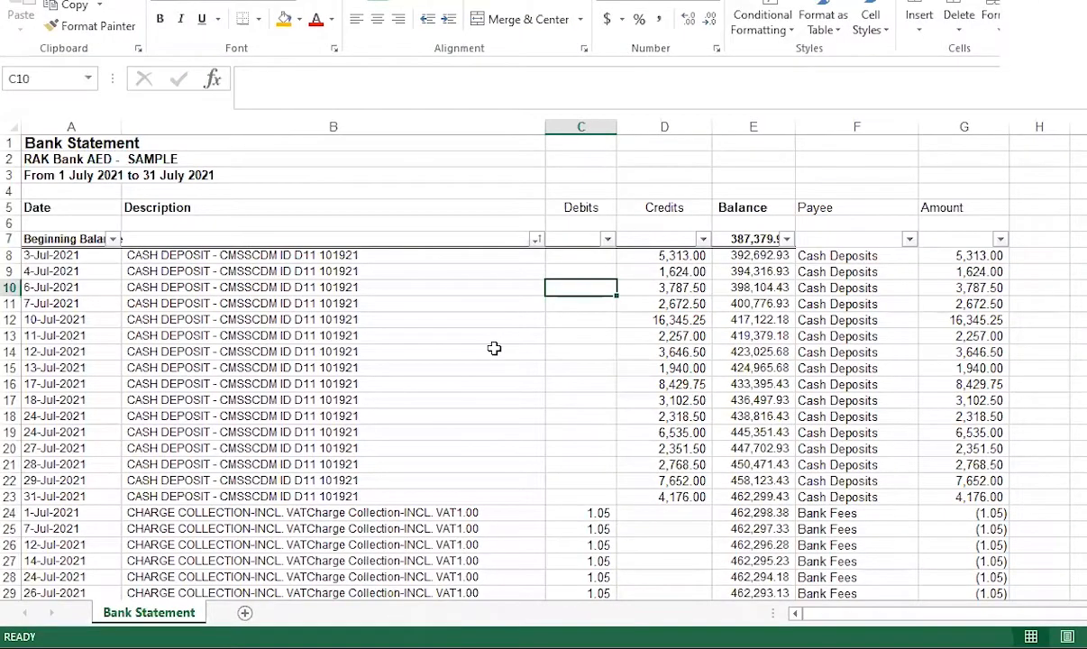
# Step: In the Excel RAK Bank statement, narrow the Description column and look over the transaction rows
pyautogui.moveTo(548, 126); pyautogui.dragTo(456, 135)
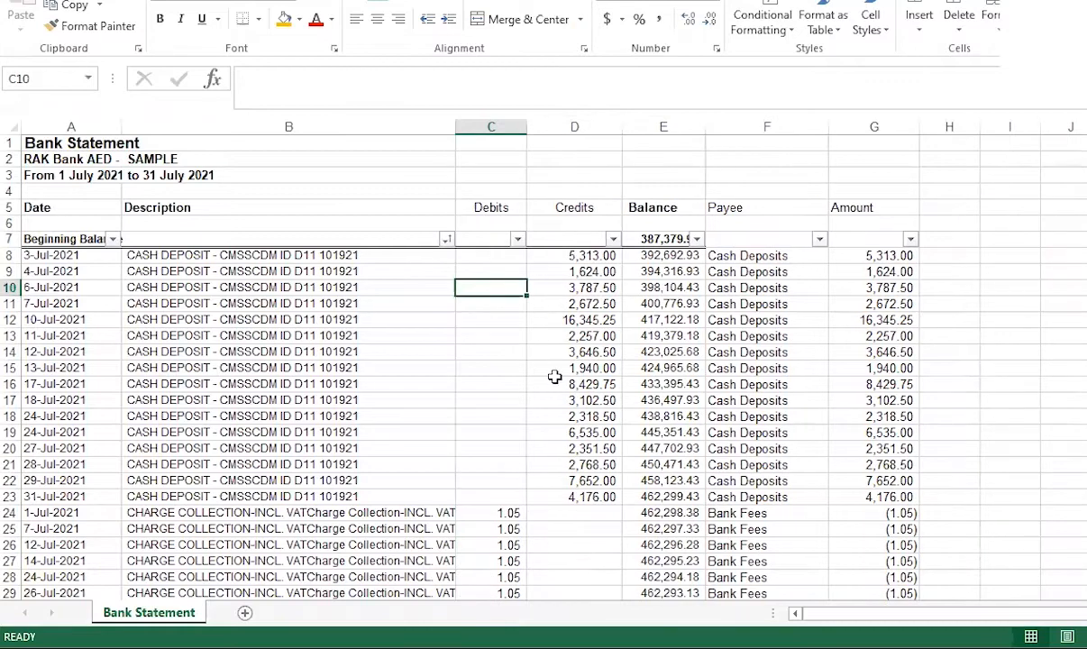
pyautogui.click(766, 384)
pyautogui.click(838, 126)
pyautogui.click(288, 320)
pyautogui.scroll(-5, 413, 420)
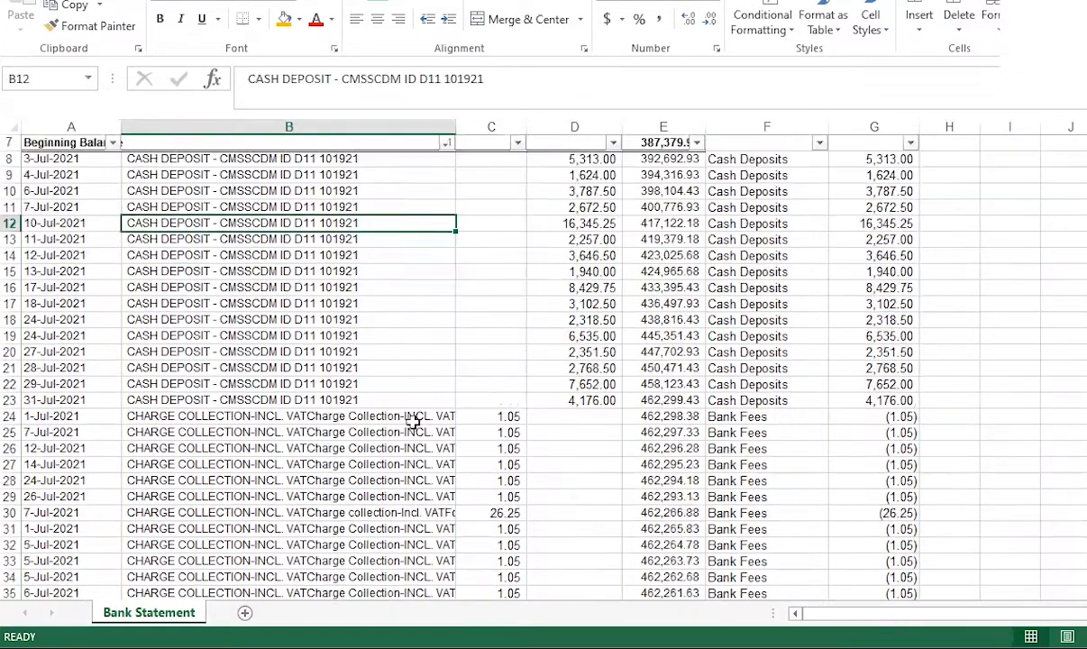
# Step: Sort the bank statement rows by date in ascending order
pyautogui.scroll(6, 449, 478)
pyautogui.click(114, 239)
pyautogui.click(191, 260)
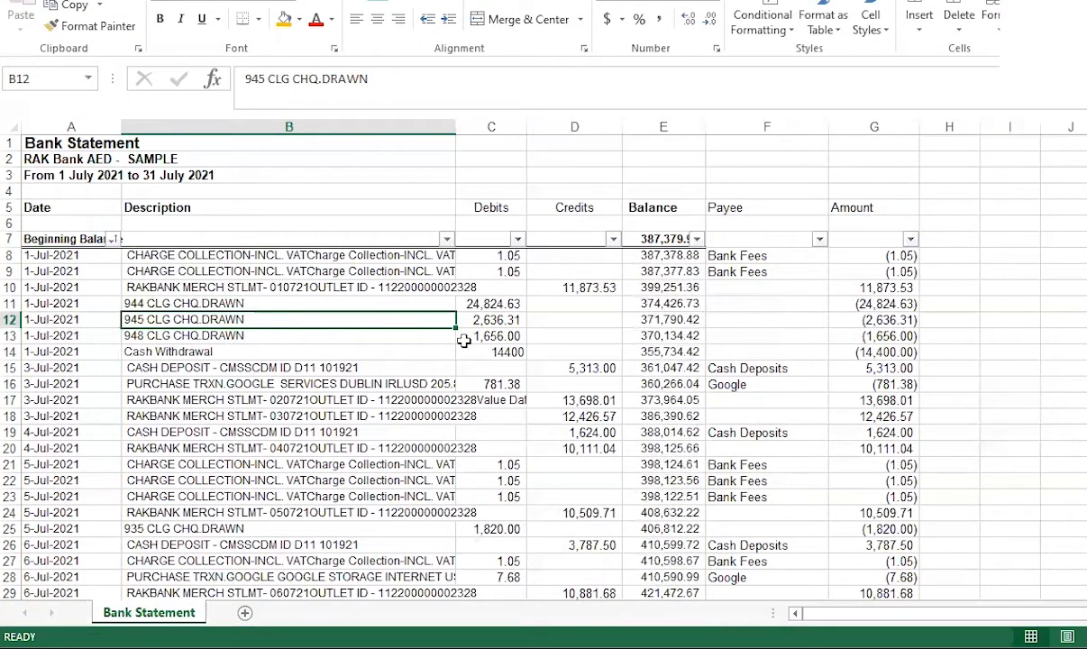
pyautogui.click(634, 319)
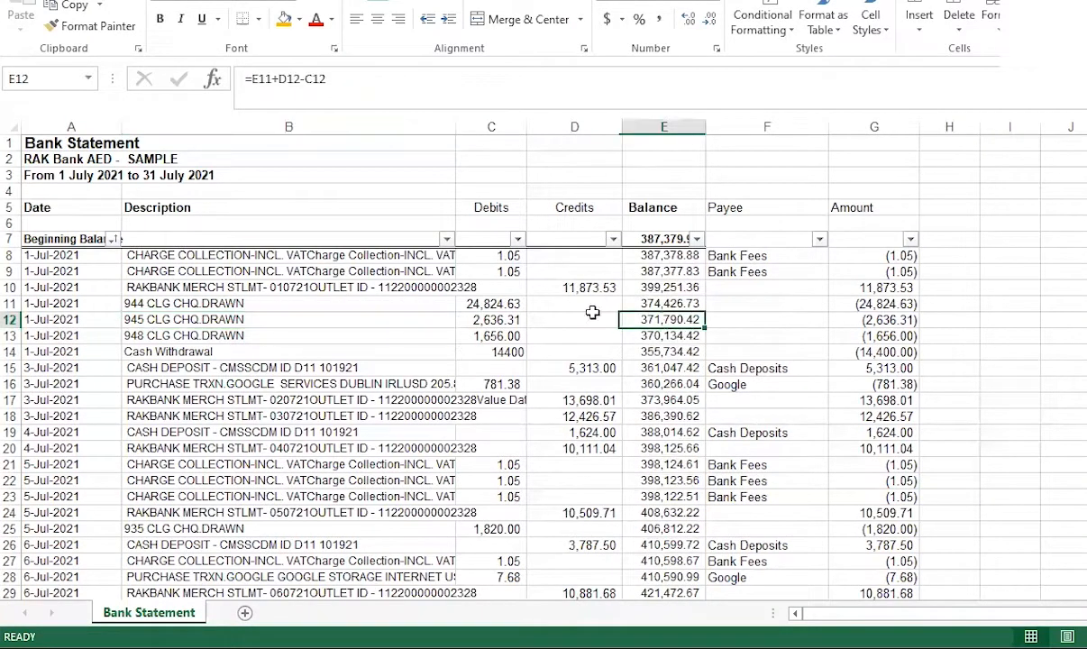
# Step: Sort the bank statement by description in ascending order and review the grouped cash deposit and bank charge rows
pyautogui.click(446, 239)
pyautogui.click(433, 267)
pyautogui.moveTo(397, 256); pyautogui.dragTo(395, 477)
pyautogui.scroll(-10, 775, 478)
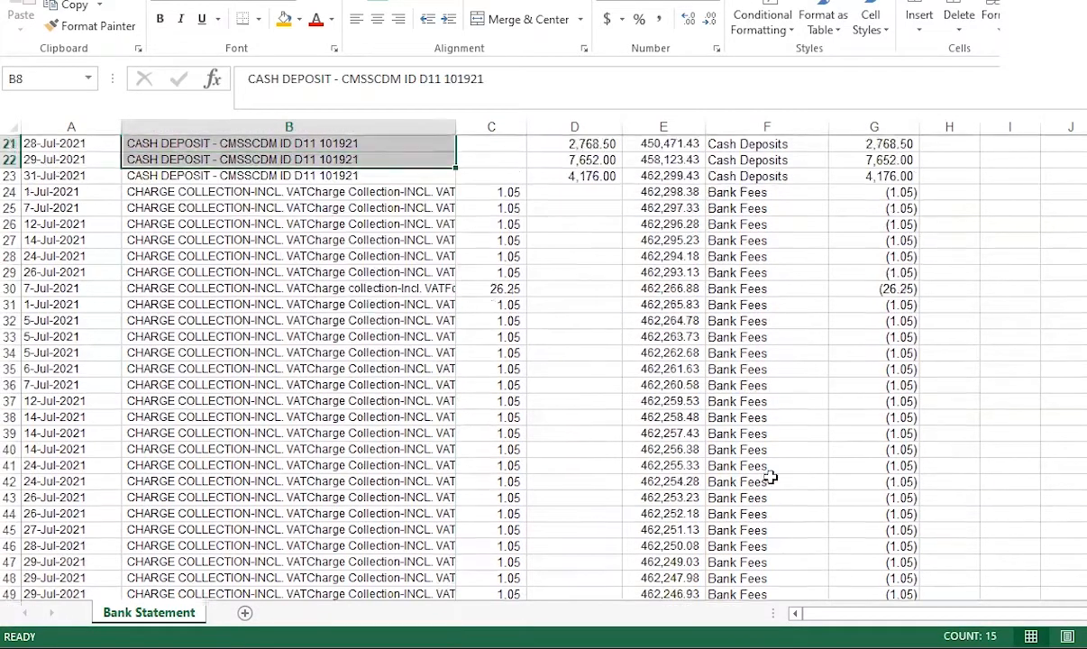
pyautogui.scroll(5, 768, 465)
pyautogui.moveTo(771, 179); pyautogui.dragTo(766, 195)
pyautogui.scroll(-6, 754, 359)
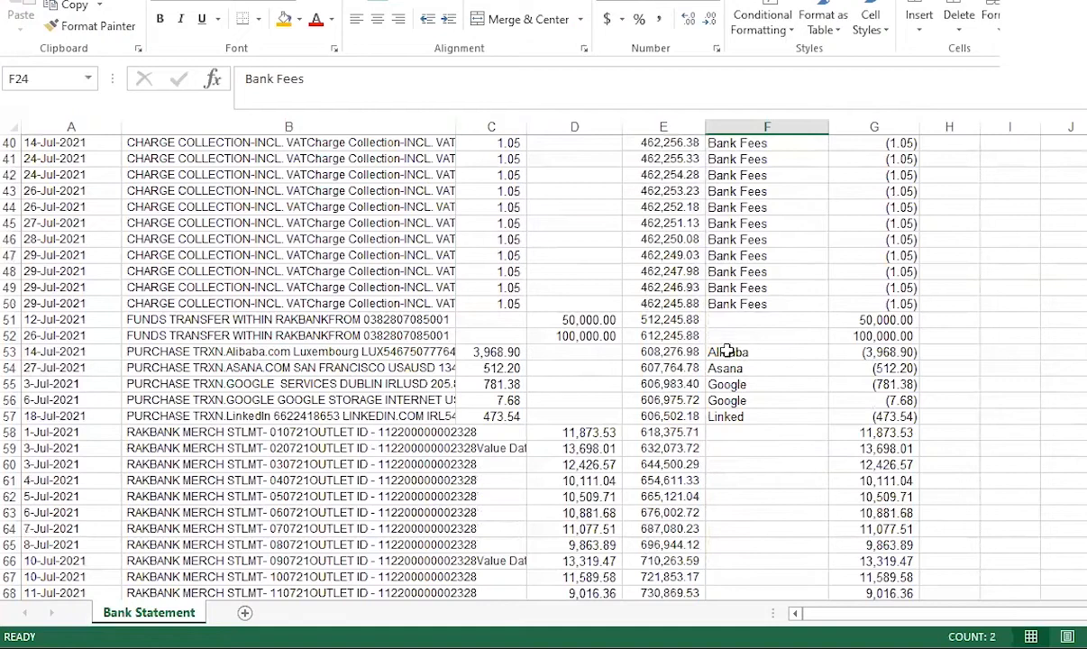
# Step: Examine the payees assigned to the Alibaba, Asana, Google and LinkedIn purchase rows against their descriptions
pyautogui.click(730, 353)
pyautogui.click(374, 368)
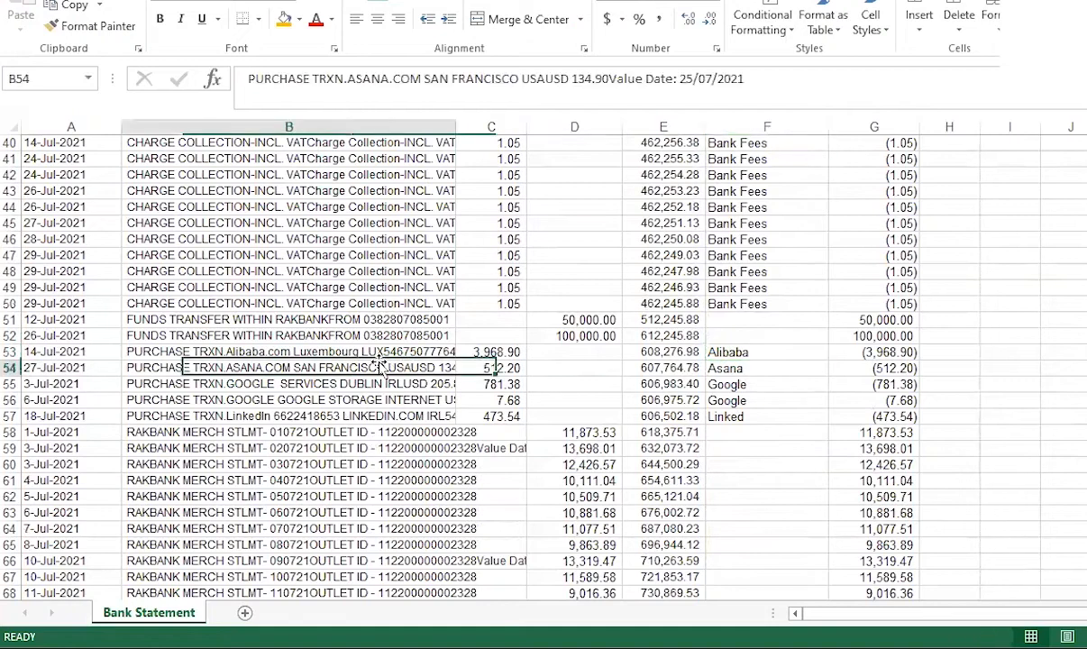
pyautogui.click(733, 353)
pyautogui.click(753, 385)
pyautogui.scroll(13, 771, 269)
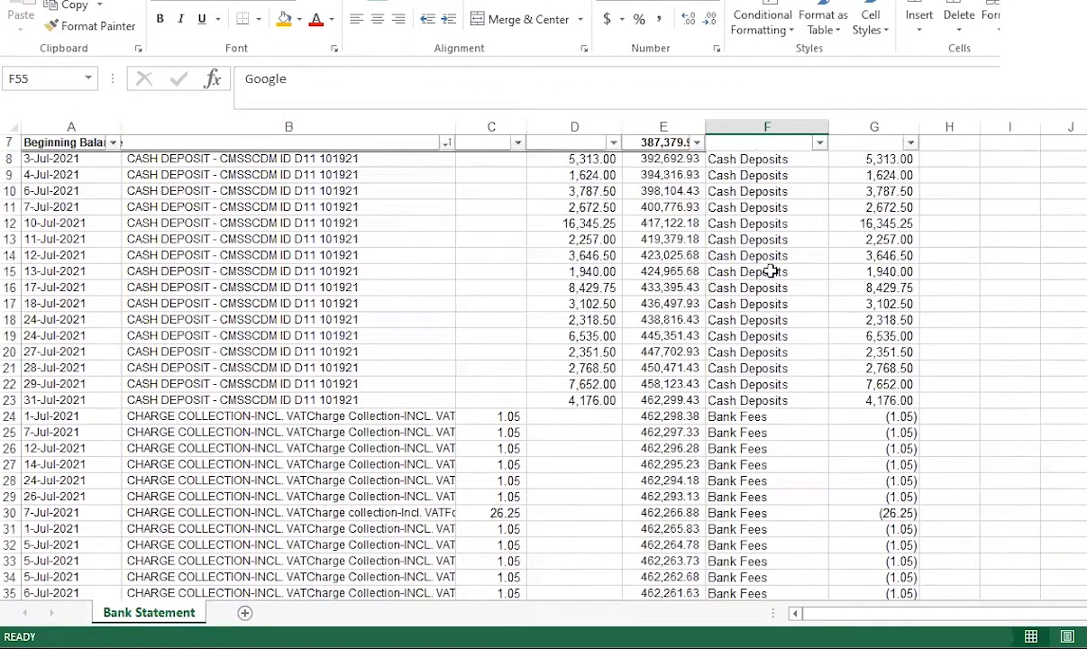
pyautogui.scroll(-15, 773, 255)
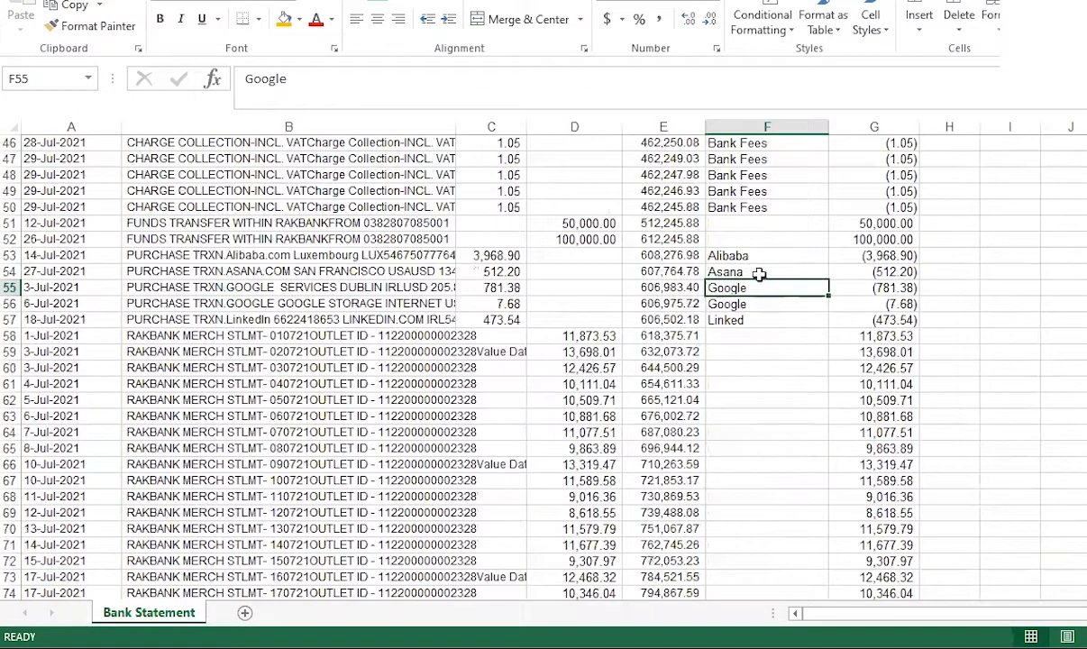
pyautogui.click(759, 273)
pyautogui.moveTo(777, 287)
pyautogui.mouseDown()
pyautogui.moveTo(780, 299)
pyautogui.moveTo(766, 306)
pyautogui.mouseUp()
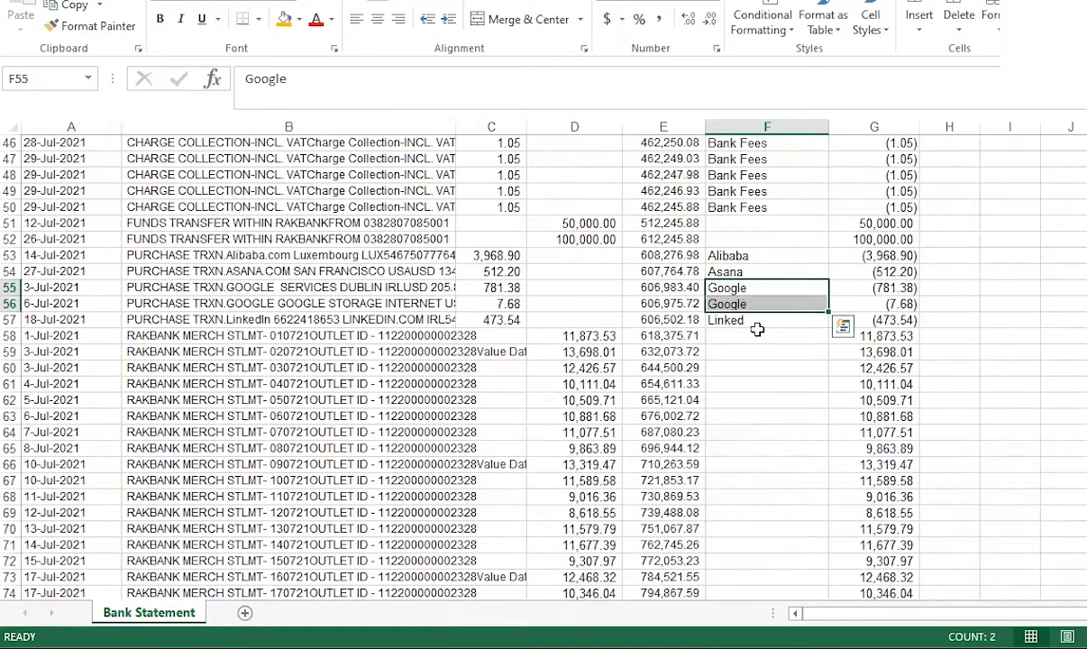
pyautogui.click(754, 323)
pyautogui.click(303, 90)
pyautogui.press('Return')
pyautogui.scroll(-15, 307, 436)
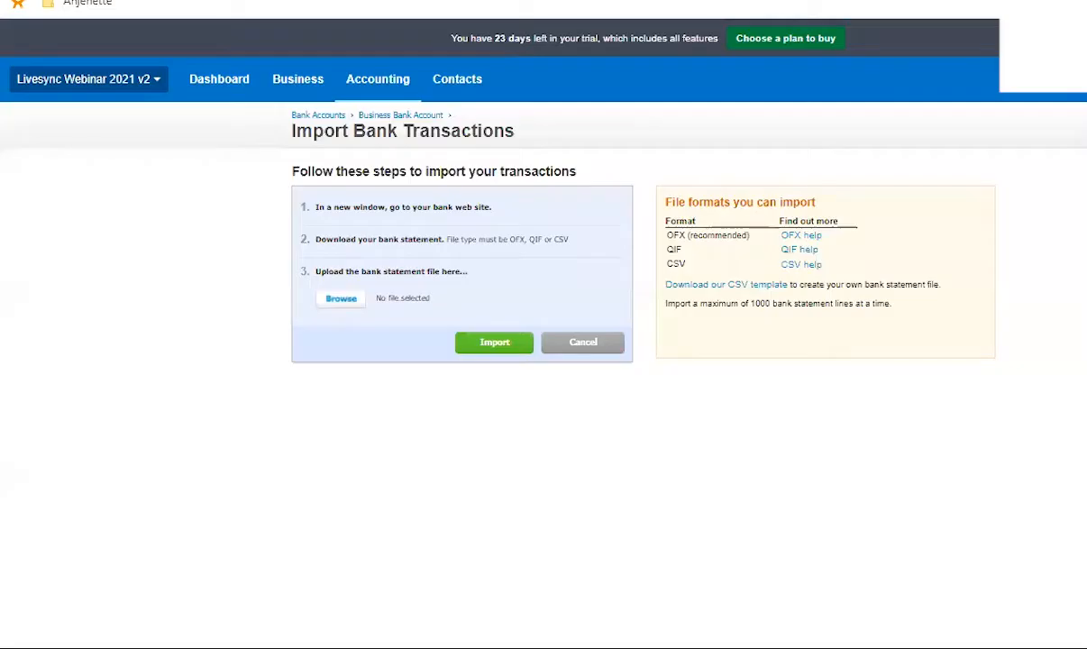
# Step: In Xero, download the CSV statement template as StatementImportTemplate (5) and open it in Excel
pyautogui.click(764, 293)
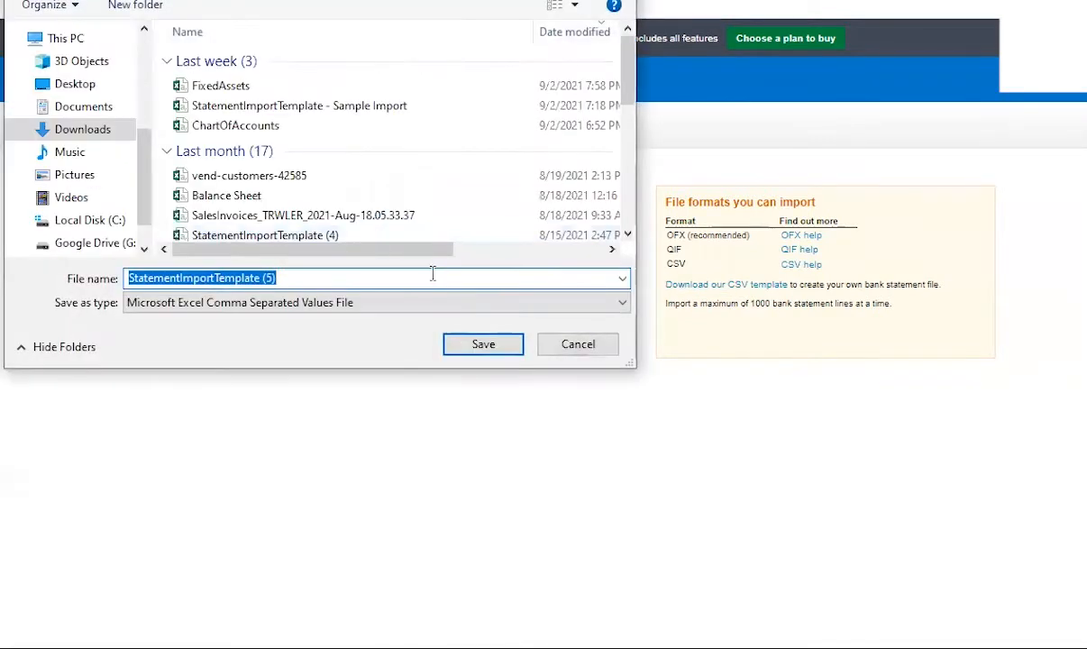
pyautogui.click(460, 343)
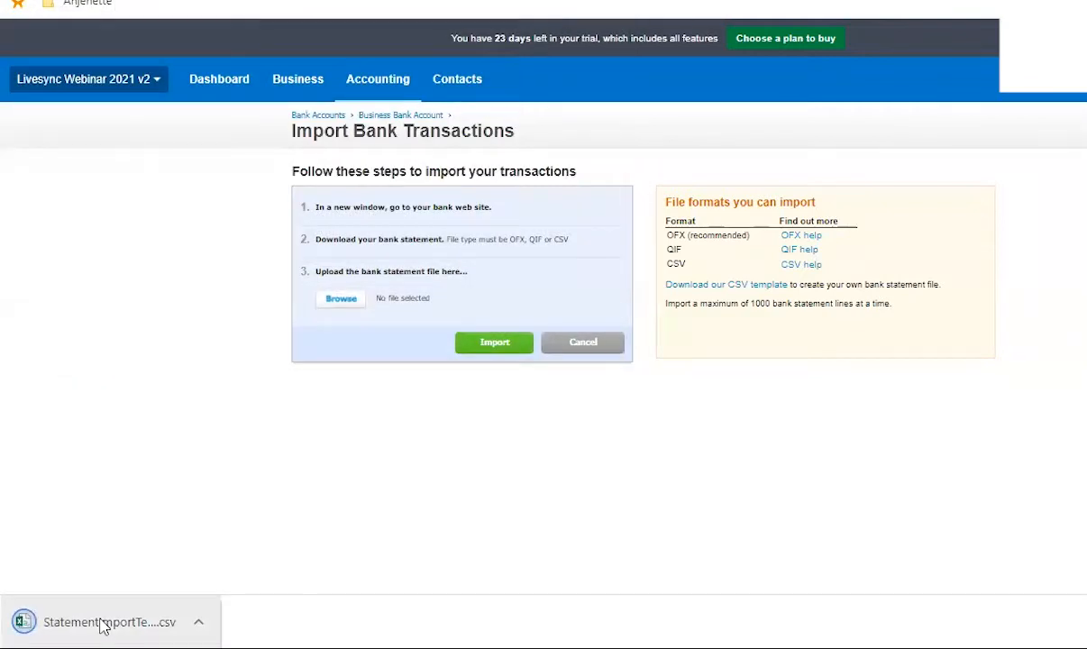
pyautogui.click(113, 624)
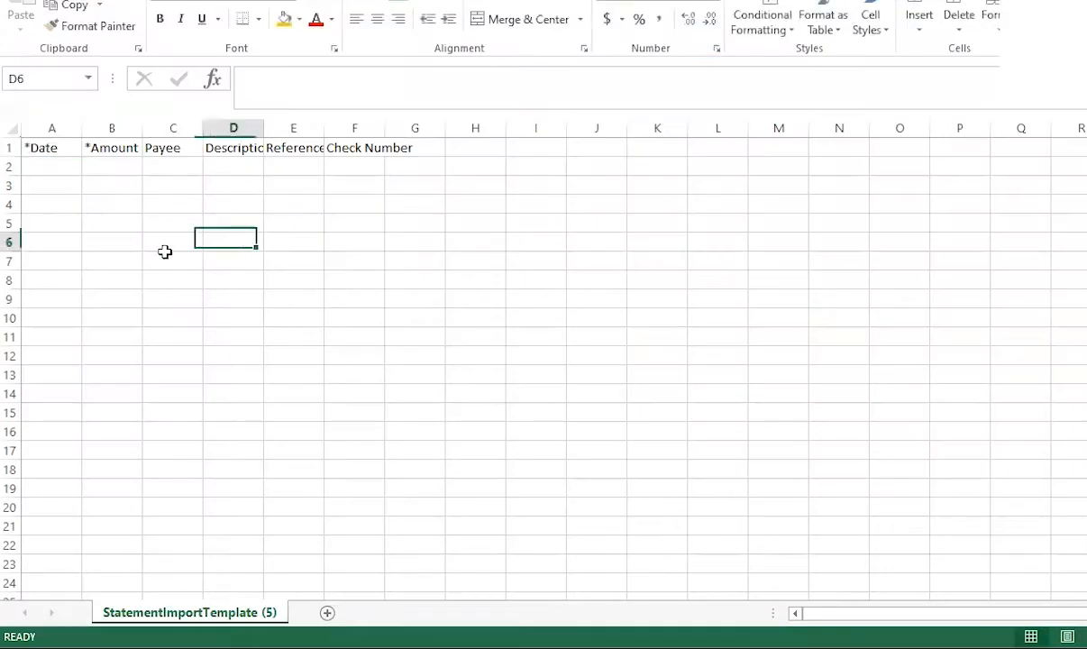
# Step: Widen the template columns to show their full headings, and highlight the required Date and Amount columns
pyautogui.press('Left')
pyautogui.press('Left')
pyautogui.moveTo(145, 128); pyautogui.dragTo(469, 134)
pyautogui.click(413, 222)
pyautogui.click(282, 236)
pyautogui.click(118, 236)
pyautogui.click(68, 181)
pyautogui.click(80, 221)
pyautogui.click(67, 185)
pyautogui.moveTo(51, 128); pyautogui.dragTo(155, 131)
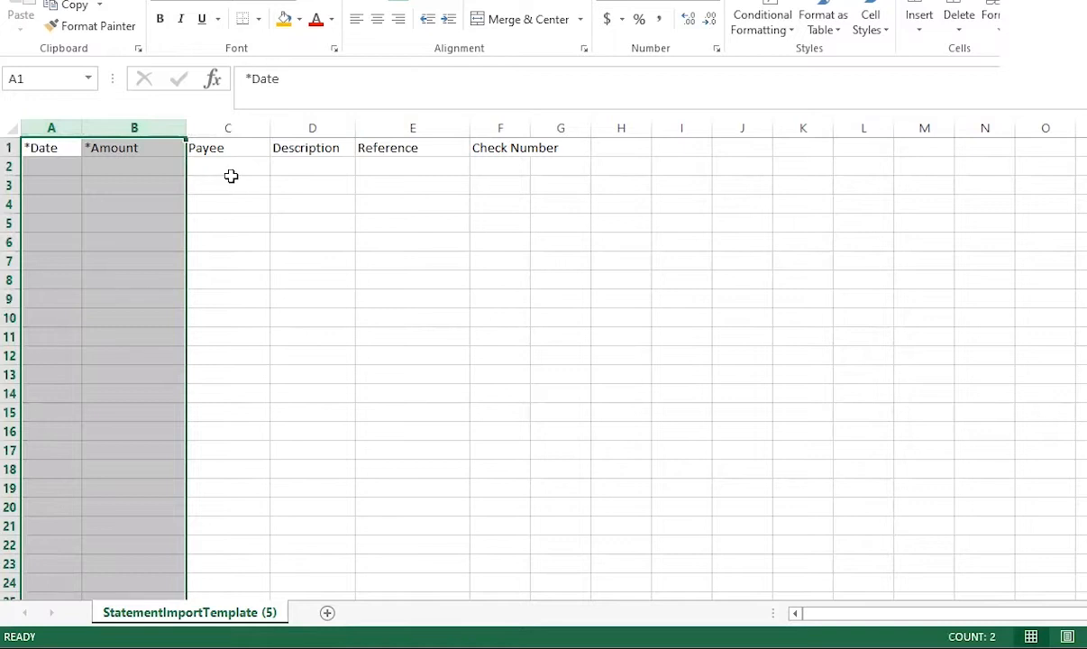
pyautogui.moveTo(530, 129); pyautogui.dragTo(568, 130)
pyautogui.click(365, 261)
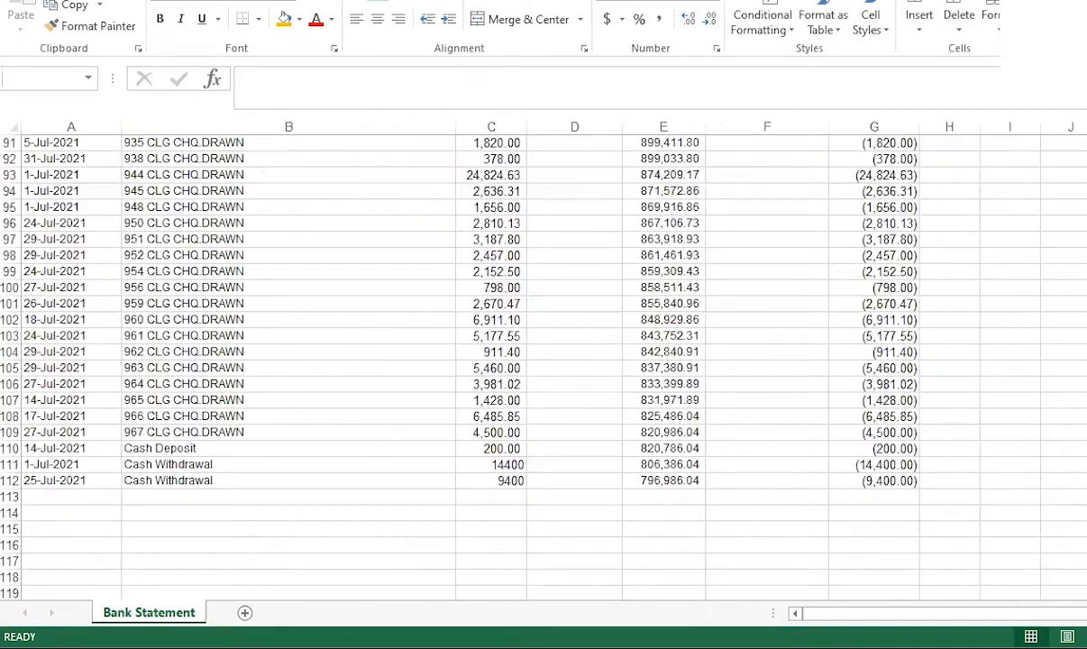
# Step: Copy the bank statement's dates from A8 downward and paste them into the template's Date column from A2
pyautogui.click(135, 175)
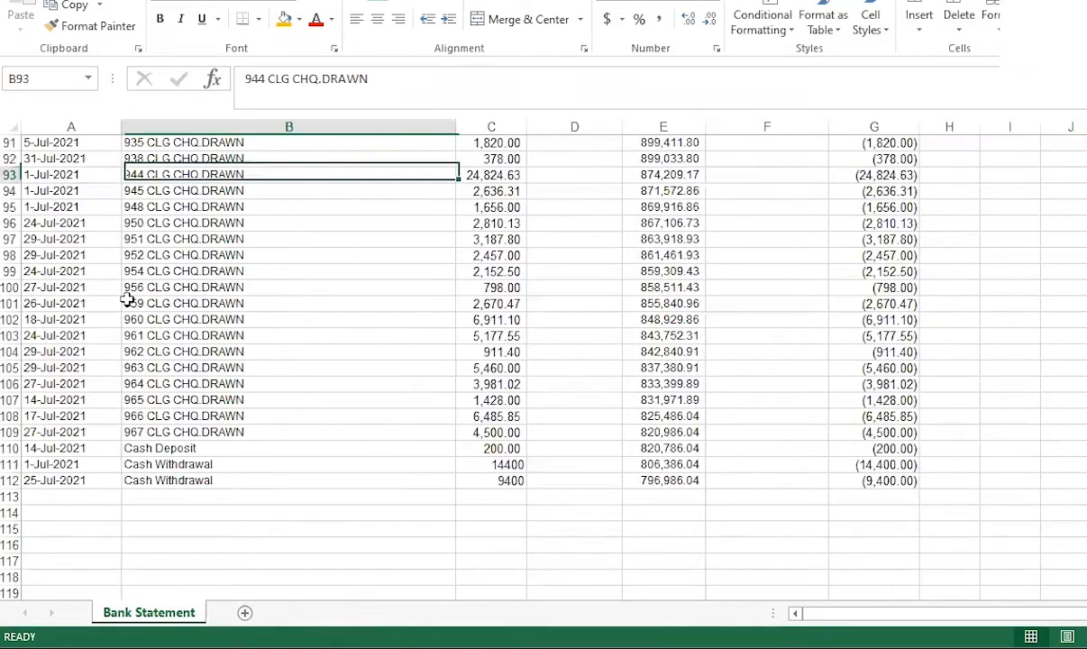
pyautogui.click(55, 197)
pyautogui.hotkey('ctrl', 'Up')
pyautogui.press('Down')
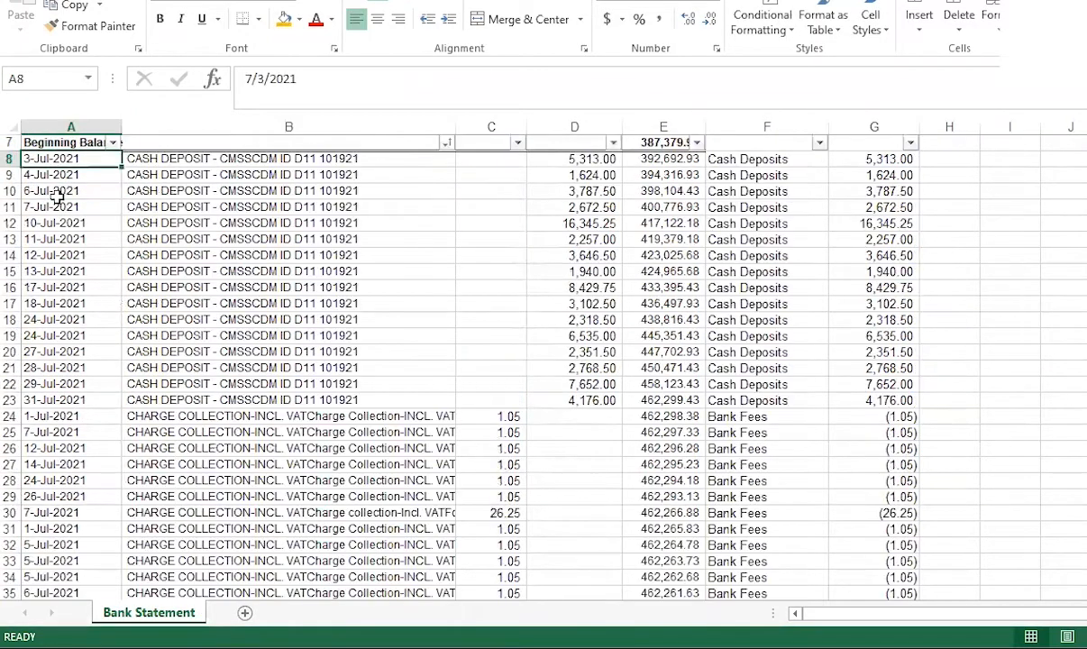
pyautogui.hotkey('ctrl', 'shift', 'Down')
pyautogui.hotkey('ctrl', 'c')
pyautogui.hotkey('alt', 'Tab')
pyautogui.click(73, 168)
pyautogui.hotkey('ctrl', 'v')
# Step: Copy the statement descriptions from B8 downward into the template's Description column from D2, and widen the template's Date column
pyautogui.hotkey('alt', 'Tab')
pyautogui.click(240, 192)
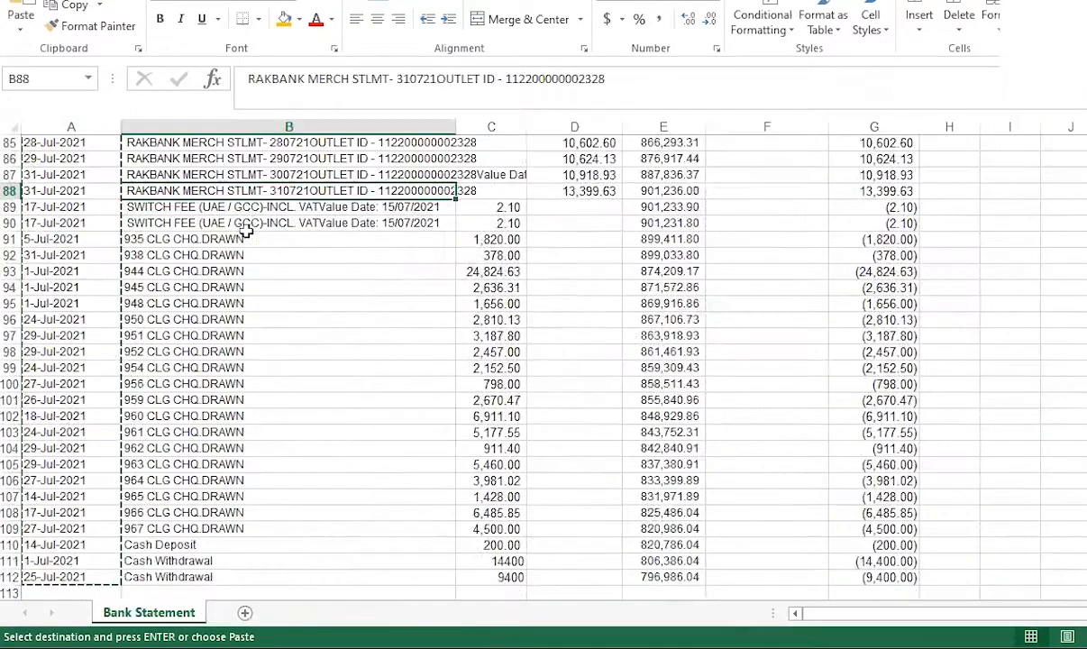
pyautogui.hotkey('ctrl', 'Up')
pyautogui.hotkey('ctrl', 'shift', 'Down')
pyautogui.hotkey('ctrl', 'c')
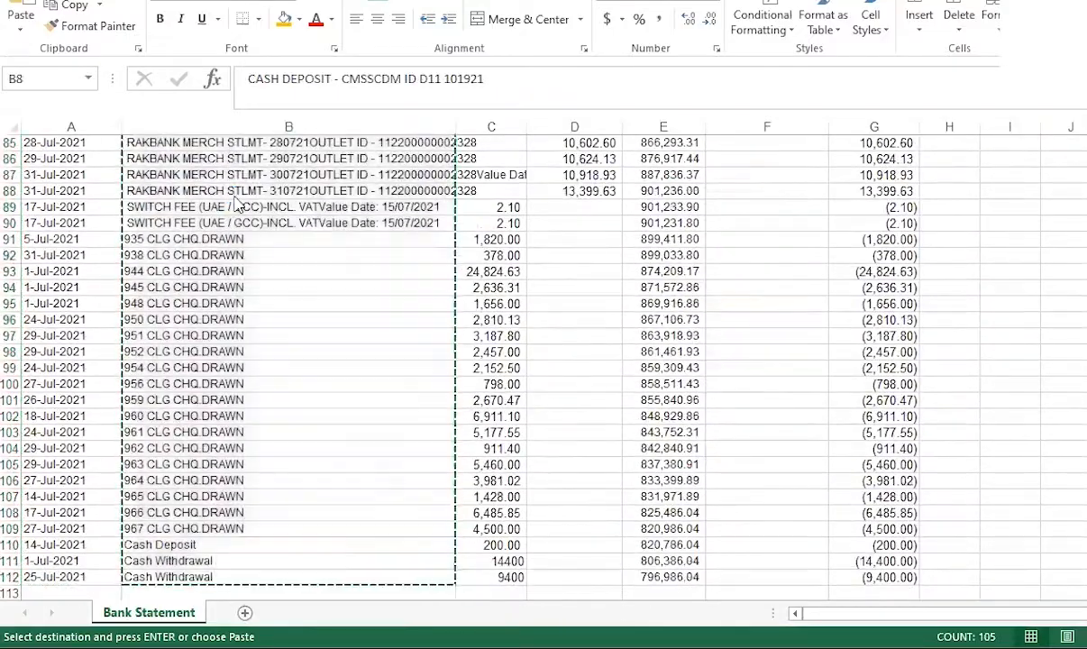
pyautogui.click(676, 210)
pyautogui.scroll(7, 613, 210)
pyautogui.click(552, 191)
pyautogui.hotkey('ctrl', 'Up')
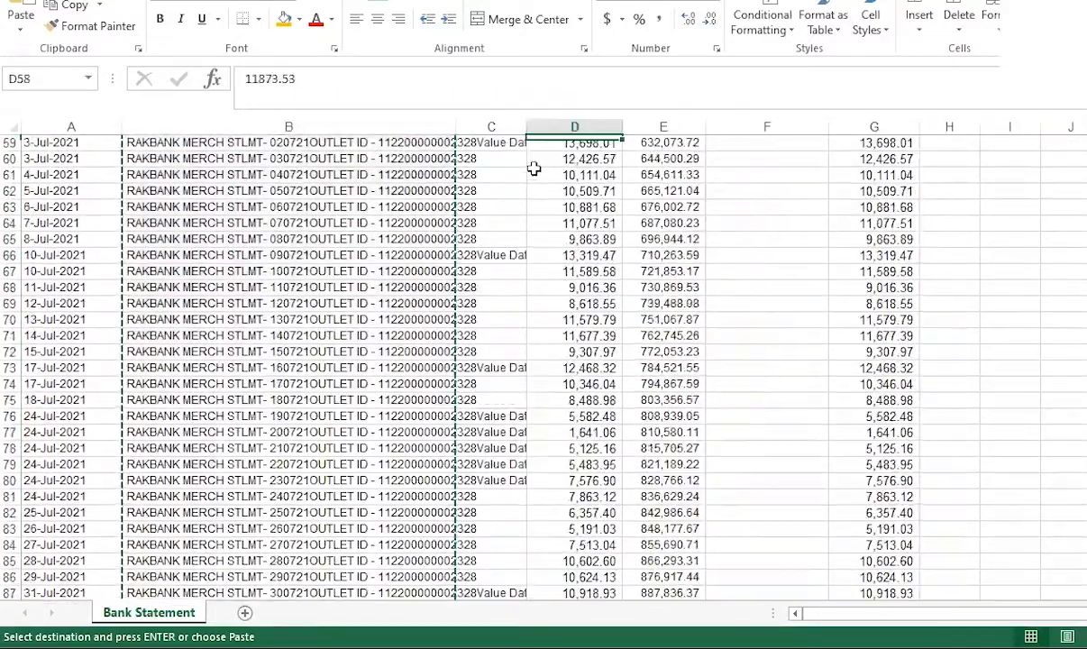
pyautogui.hotkey('ctrl', 'Up')
pyautogui.hotkey('alt', 'Tab')
pyautogui.hotkey('ctrl', 'v')
pyautogui.click(228, 184)
pyautogui.moveTo(82, 129); pyautogui.dragTo(110, 132)
# Step: Examine the statement's Debits and Credits columns and the Amount formula in G8
pyautogui.click(172, 127)
pyautogui.hotkey('alt', 'Tab')
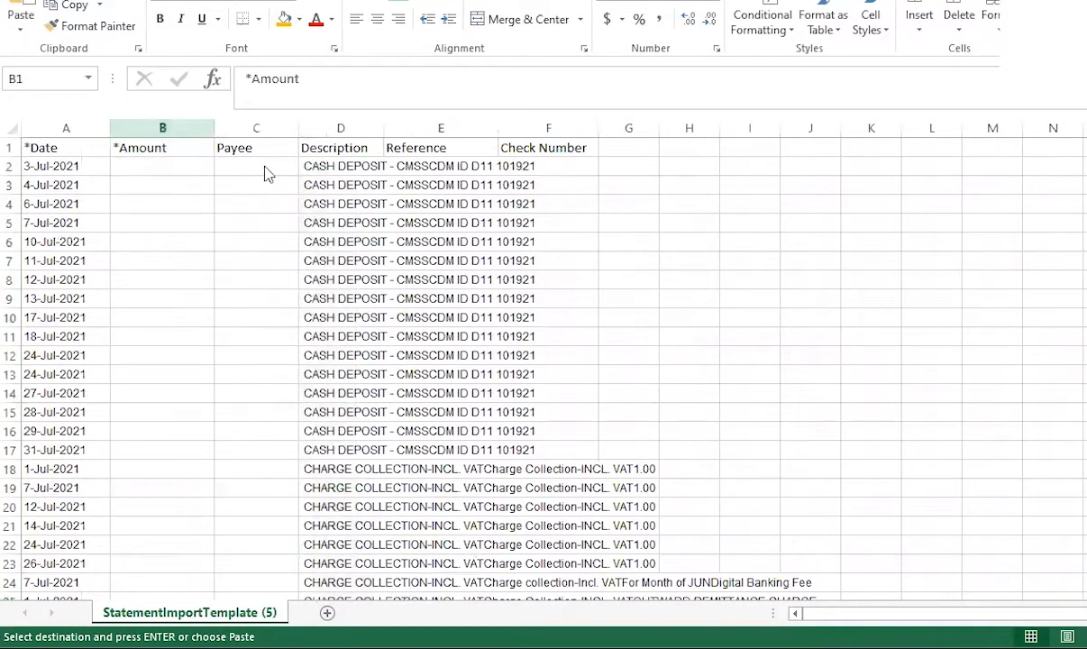
pyautogui.click(602, 274)
pyautogui.click(502, 193)
pyautogui.click(480, 128)
pyautogui.moveTo(480, 128); pyautogui.dragTo(573, 129)
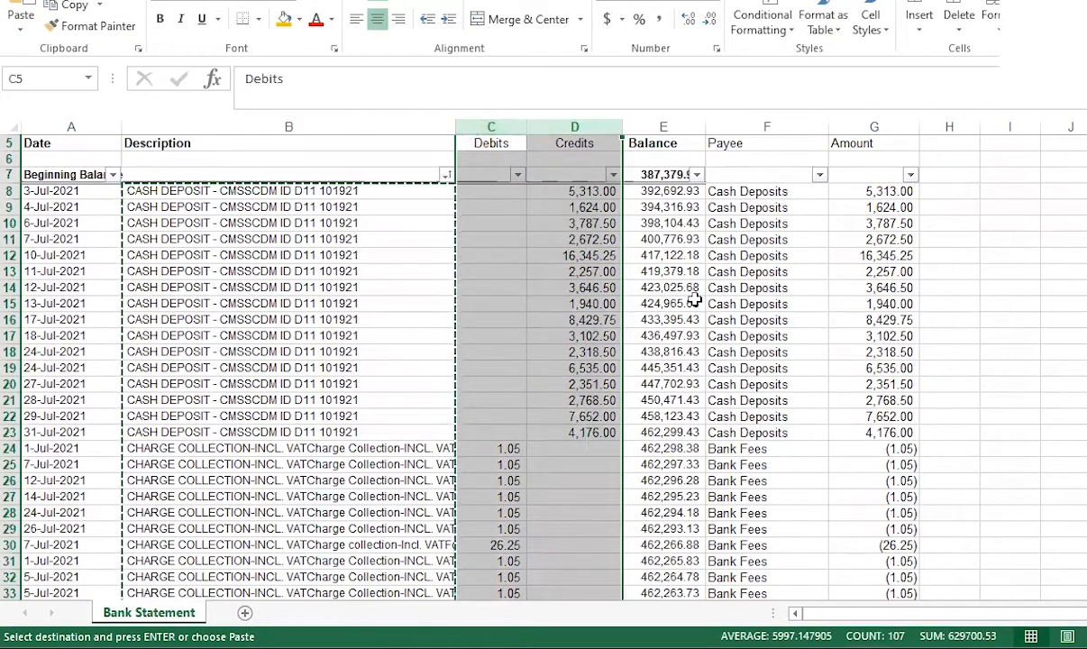
pyautogui.click(870, 192)
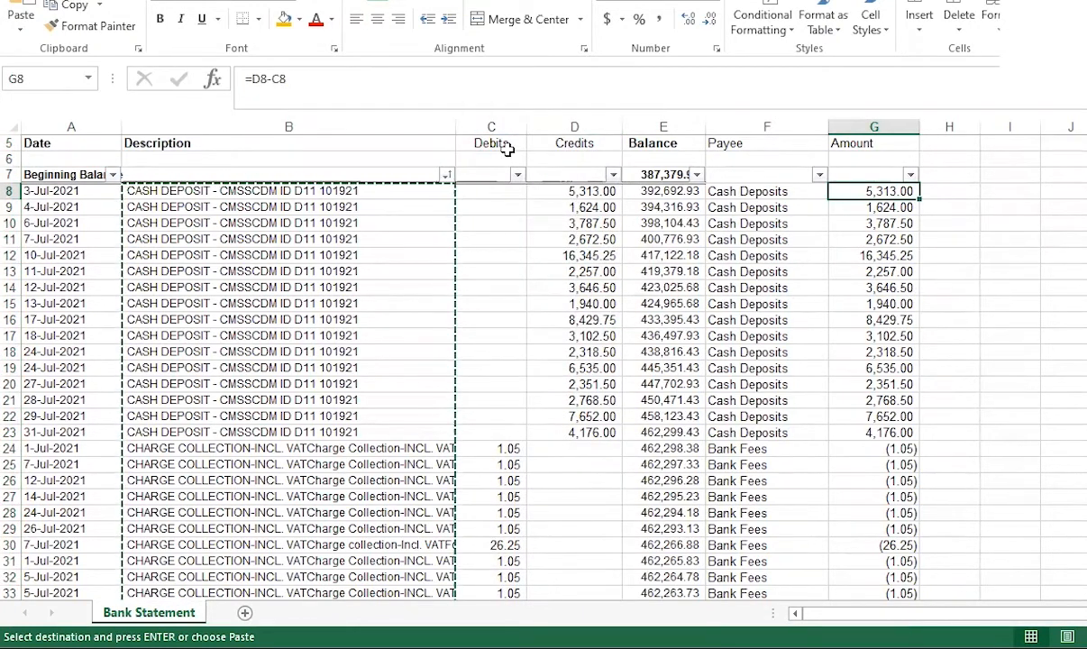
# Step: Keep the formula =D8-C8 in G8 and copy it down the statement's Amount column
pyautogui.click(684, 95)
pyautogui.press('Return')
pyautogui.press('Up')
pyautogui.hotkey('ctrl', 'c')
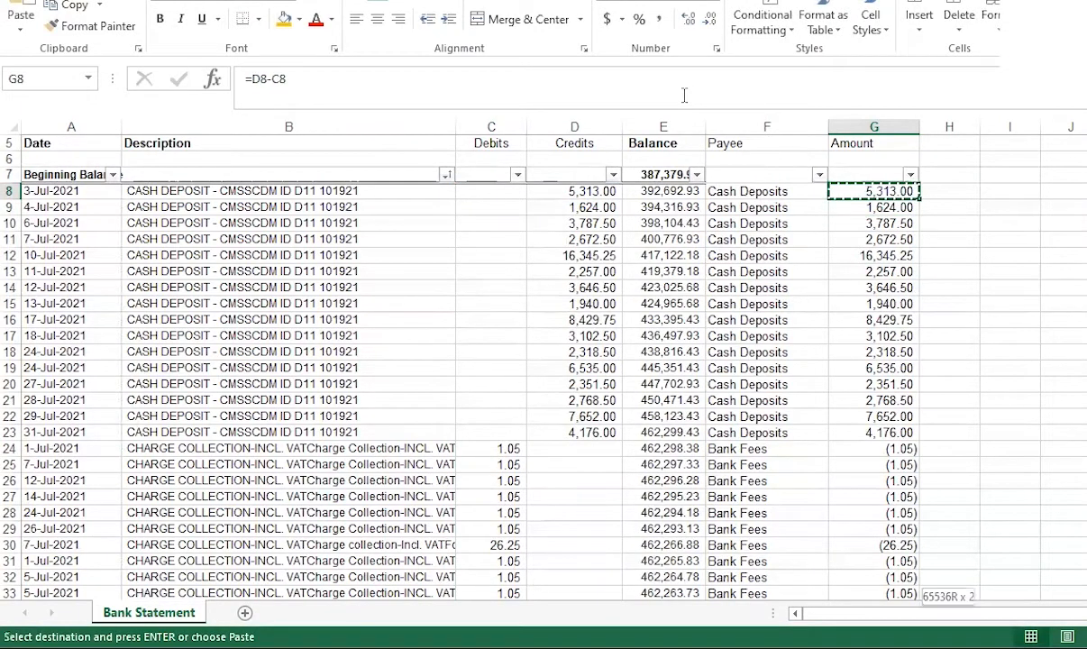
pyautogui.hotkey('ctrl', 'shift', 'Down')
pyautogui.hotkey('ctrl', 'v')
# Step: Copy the statement's calculated amounts and paste them as values into the template's Amount column from B2
pyautogui.scroll(20, 815, 155)
pyautogui.scroll(-5, 819, 171)
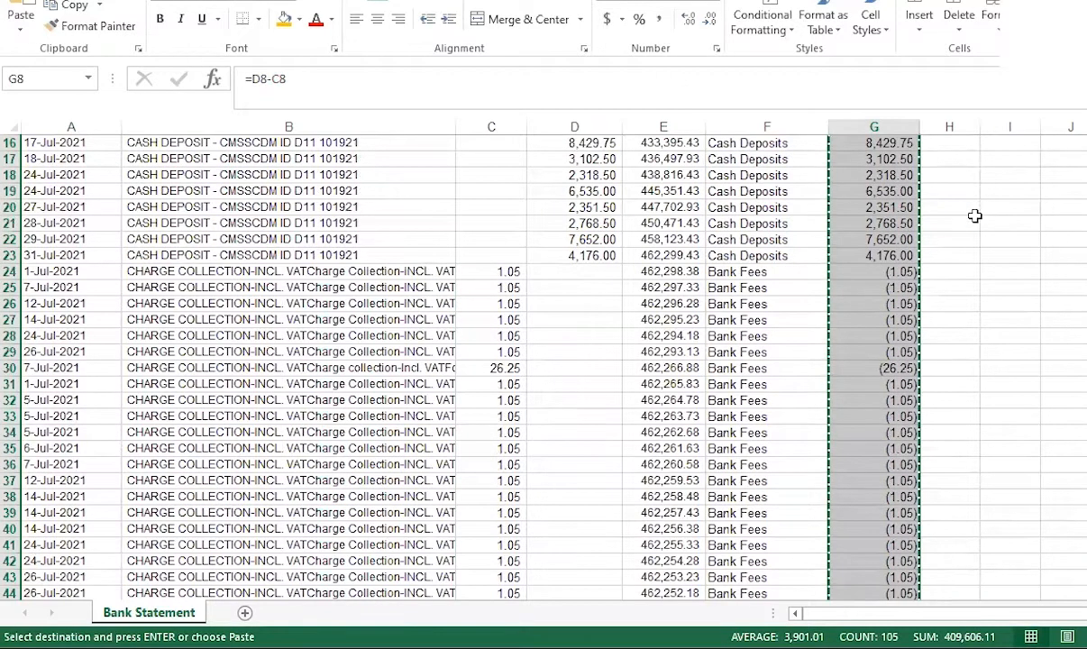
pyautogui.hotkey('alt', 'Tab')
pyautogui.click(178, 164)
pyautogui.rightClick(177, 165)
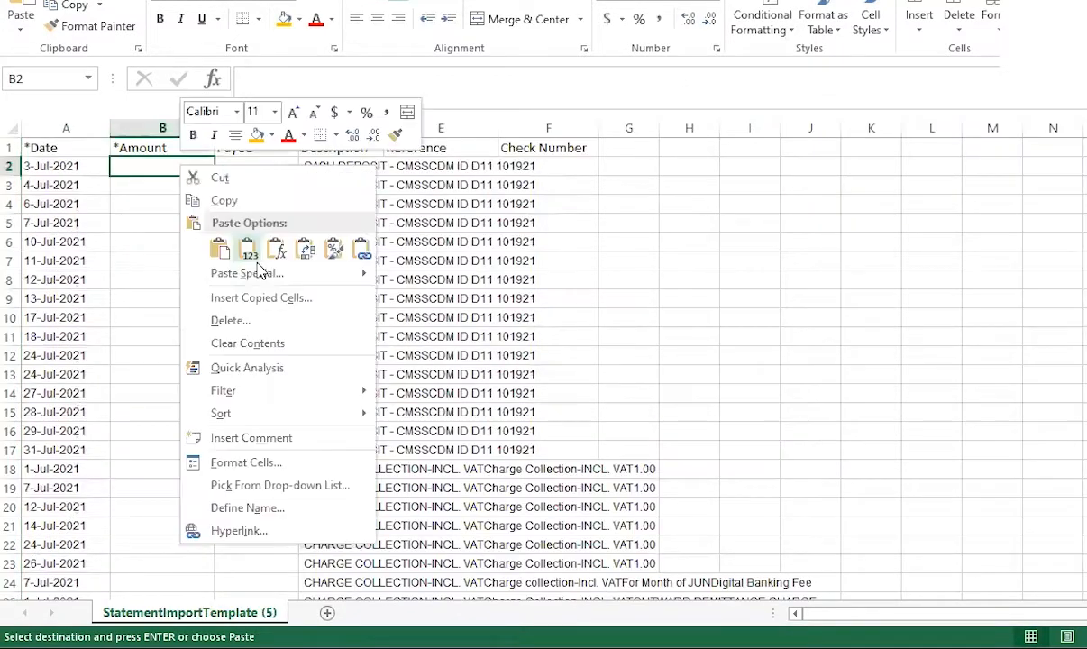
pyautogui.click(222, 248)
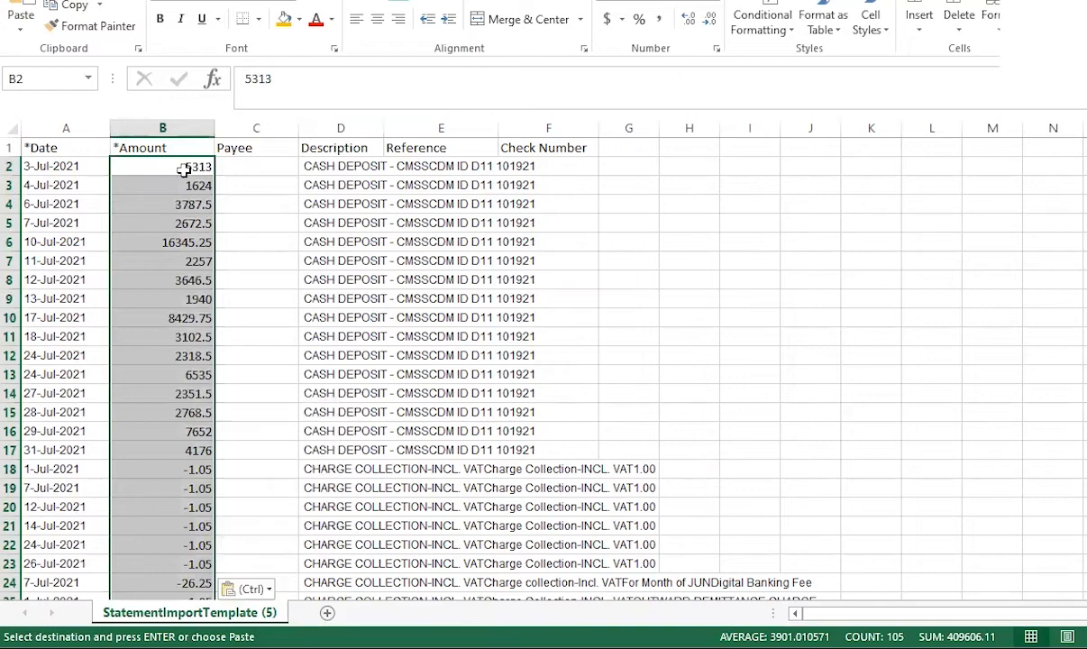
# Step: Copy the statement's payee column from F8 downward and paste it into the template's Payee column from C2
pyautogui.hotkey('alt', 'Tab')
pyautogui.click(795, 232)
pyautogui.scroll(5, 779, 257)
pyautogui.click(779, 258)
pyautogui.scroll(-20, 778, 402)
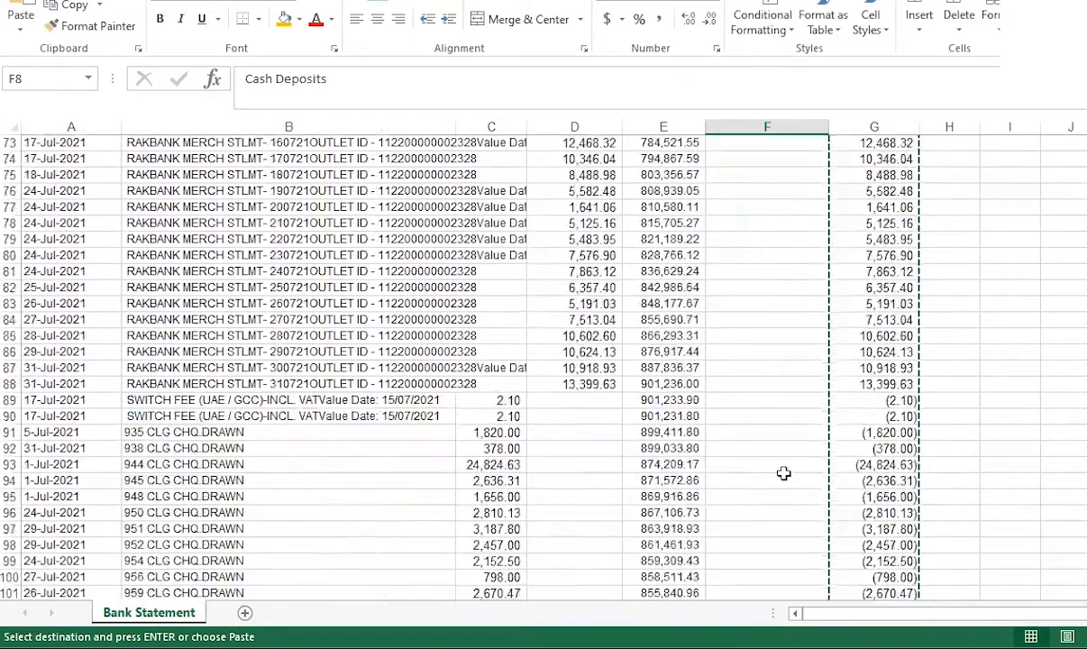
pyautogui.keyDown('shift'); pyautogui.click(762, 570); pyautogui.keyUp('shift')
pyautogui.hotkey('ctrl', 'c')
pyautogui.hotkey('alt', 'Tab')
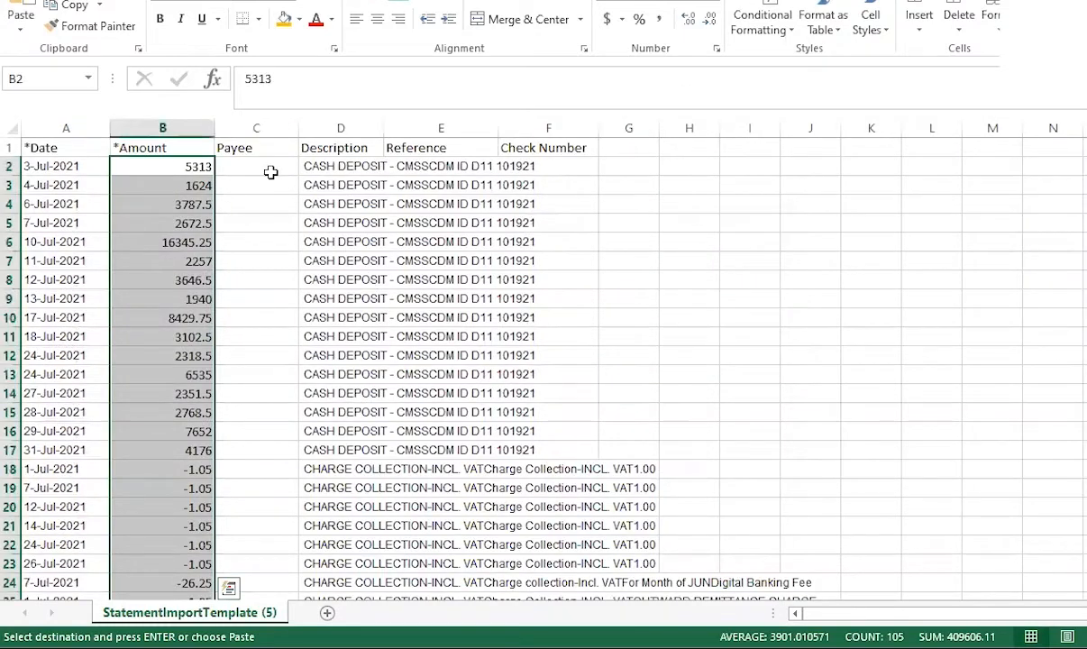
pyautogui.click(266, 167)
pyautogui.hotkey('ctrl', 'v')
# Step: Format the template's Amount values from B2 downward as Number with two decimal places and a thousands separator
pyautogui.click(194, 168)
pyautogui.hotkey('ctrl', 'shift', 'Down')
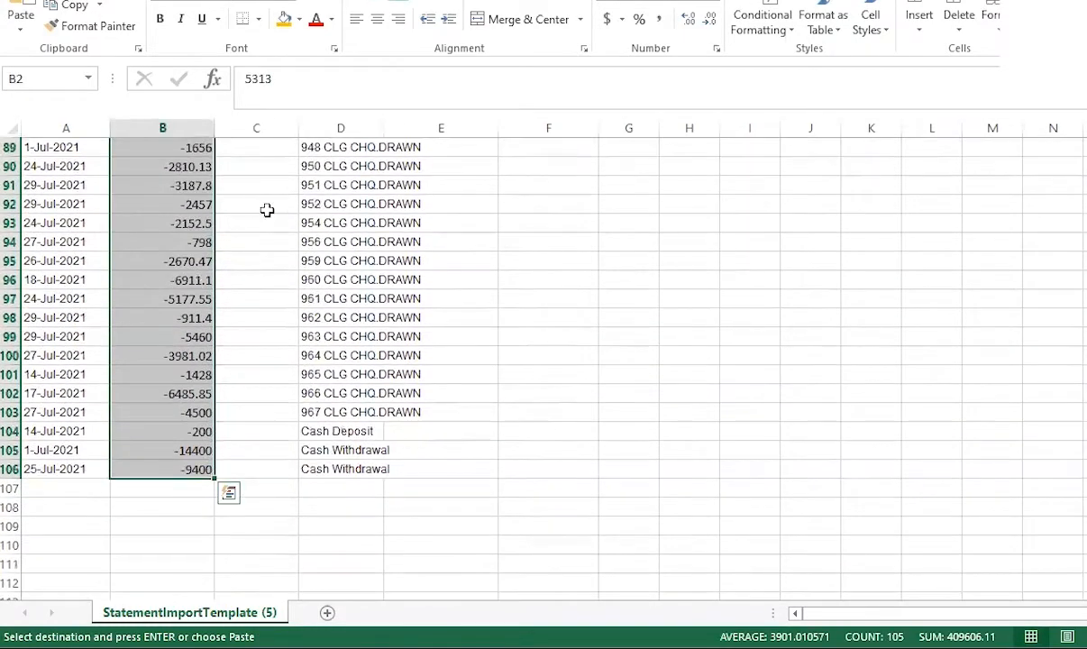
pyautogui.rightClick(195, 232)
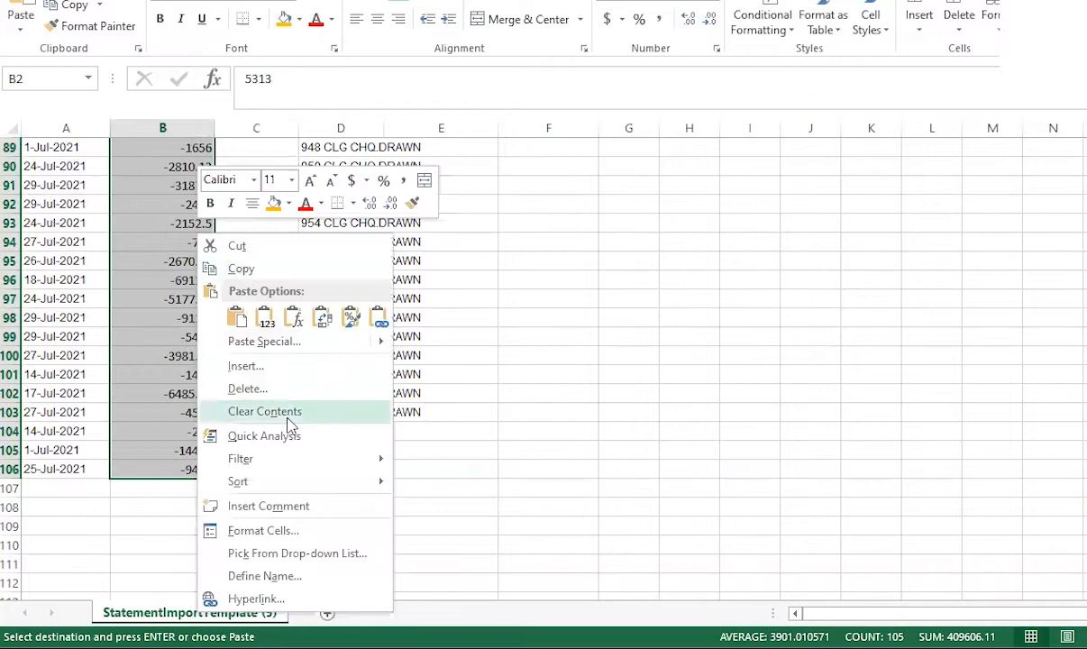
pyautogui.press('Escape')
pyautogui.press('Escape')
pyautogui.scroll(20, 270, 527)
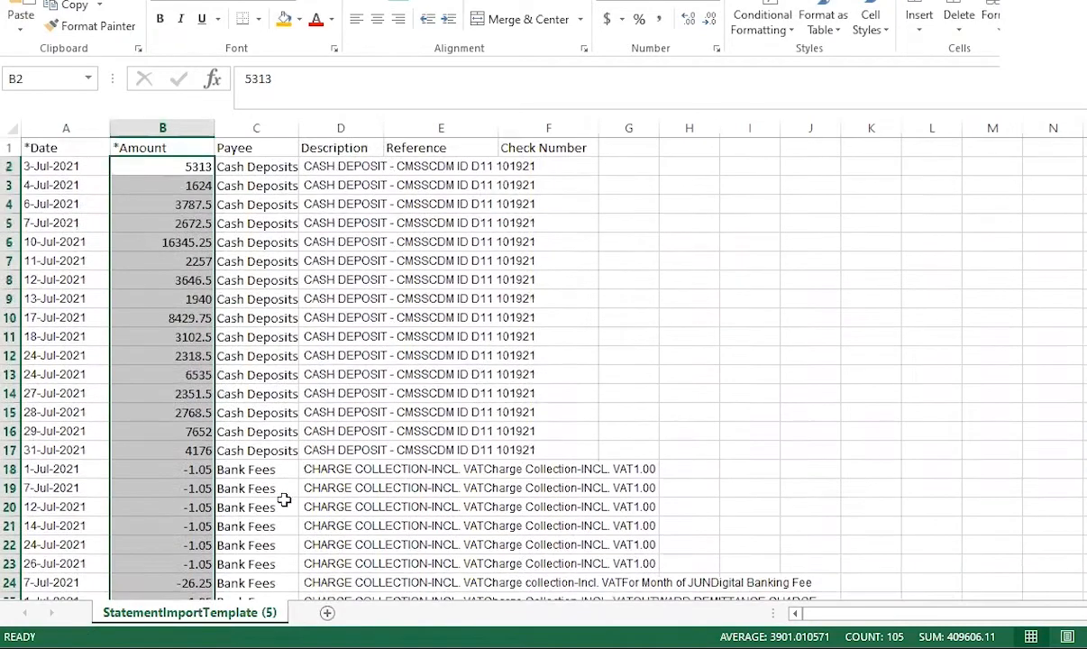
pyautogui.hotkey('ctrl', '1')
pyautogui.click(595, 214)
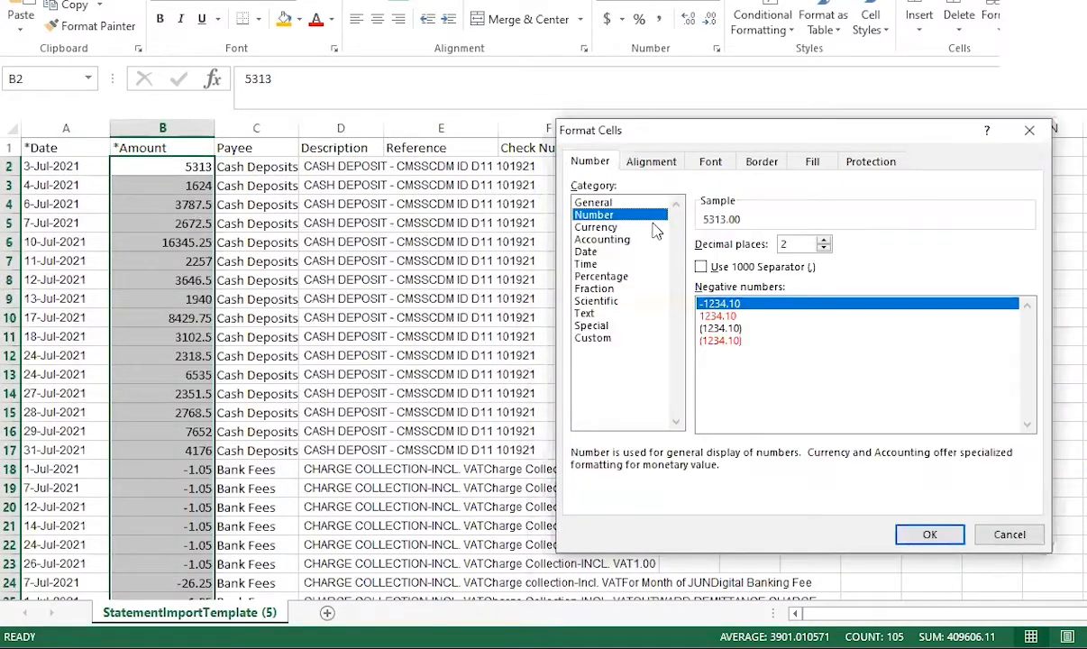
pyautogui.click(757, 267)
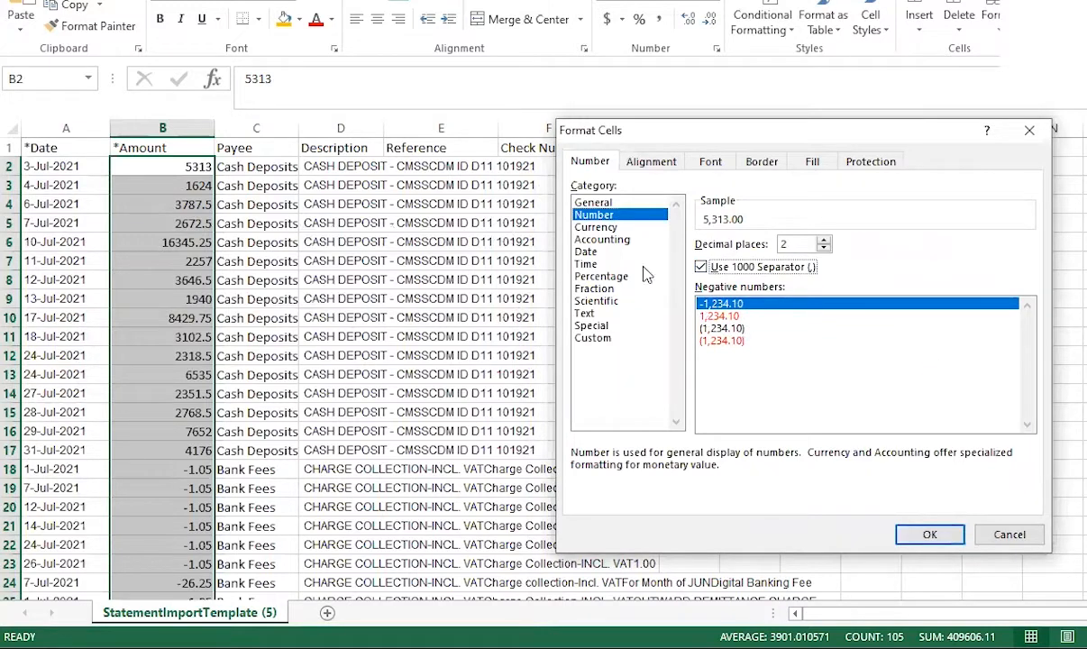
pyautogui.click(930, 535)
pyautogui.click(406, 299)
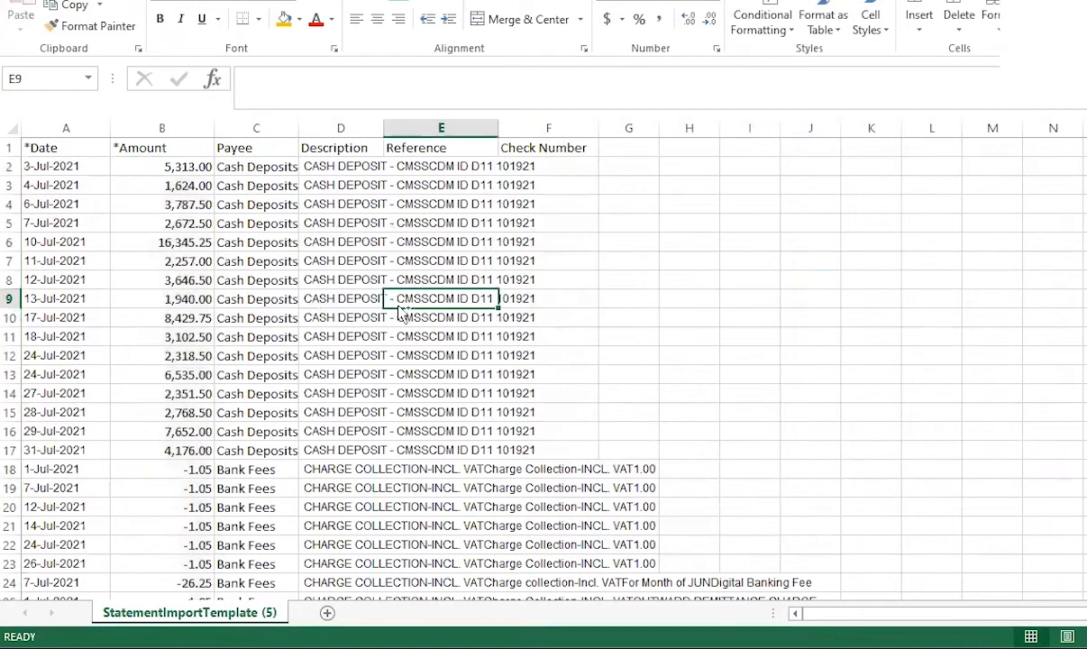
# Step: Format the template's dates from A2 downward as Date with the type 14-Mar-2012
pyautogui.click(257, 318)
pyautogui.click(81, 168)
pyautogui.hotkey('ctrl', 'shift', 'Down')
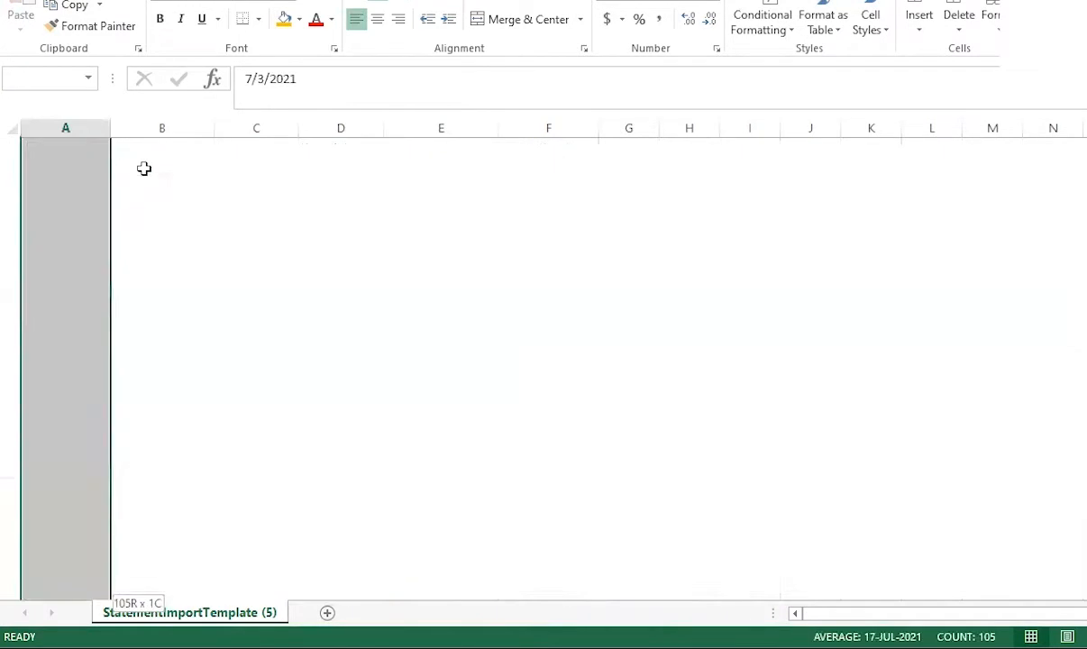
pyautogui.rightClick(69, 297)
pyautogui.click(184, 563)
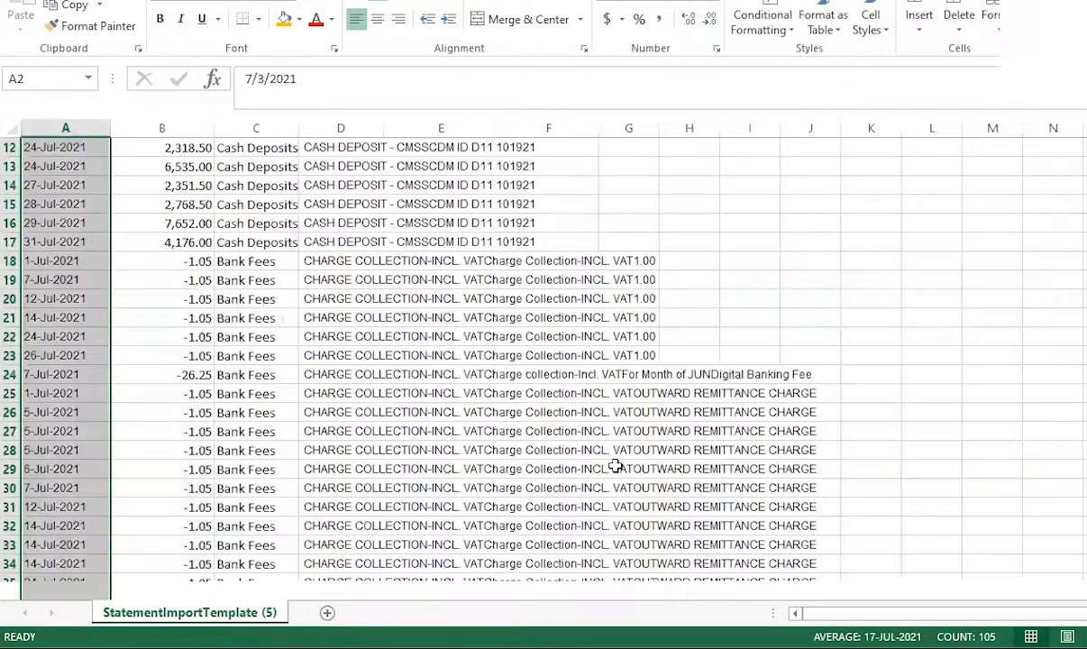
pyautogui.moveTo(205, 233); pyautogui.dragTo(741, 99)
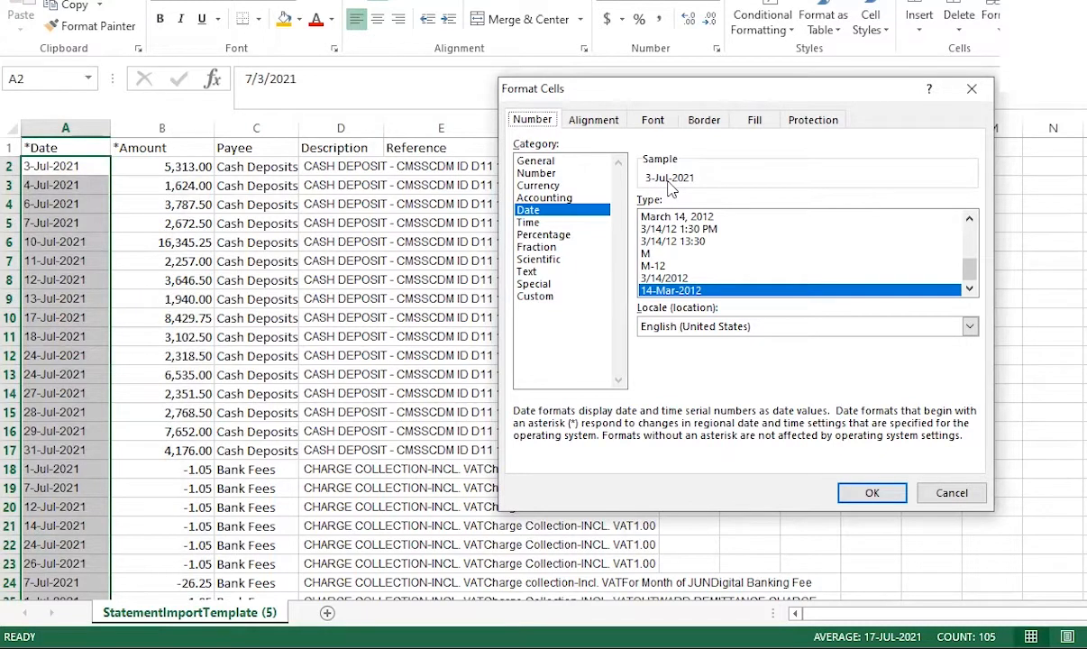
pyautogui.click(872, 492)
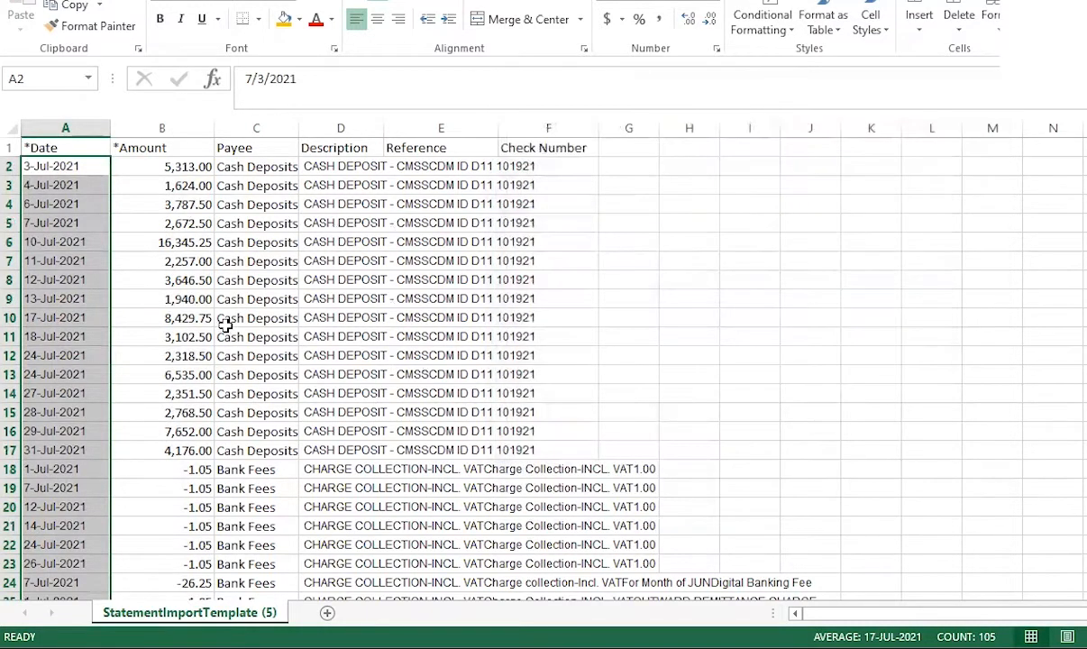
# Step: Widen the template's Payee and Description columns, slightly narrow the Amount column, and save the file, keeping the CSV format
pyautogui.hotkey('ctrl', 's')
pyautogui.click(571, 350)
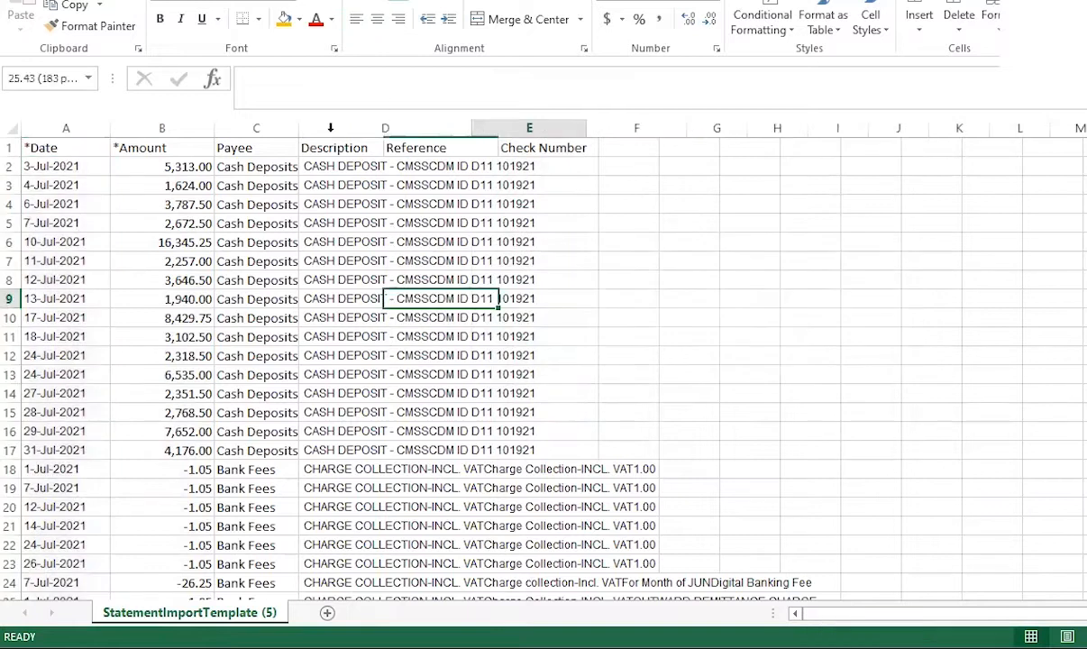
pyautogui.moveTo(299, 128); pyautogui.dragTo(372, 130)
pyautogui.moveTo(215, 128); pyautogui.dragTo(207, 128)
pyautogui.click(26, 0)
pyautogui.click(32, 0)
pyautogui.click(389, 355)
pyautogui.click(419, 259)
pyautogui.moveTo(371, 131); pyautogui.dragTo(334, 135)
pyautogui.hotkey('ctrl', 's')
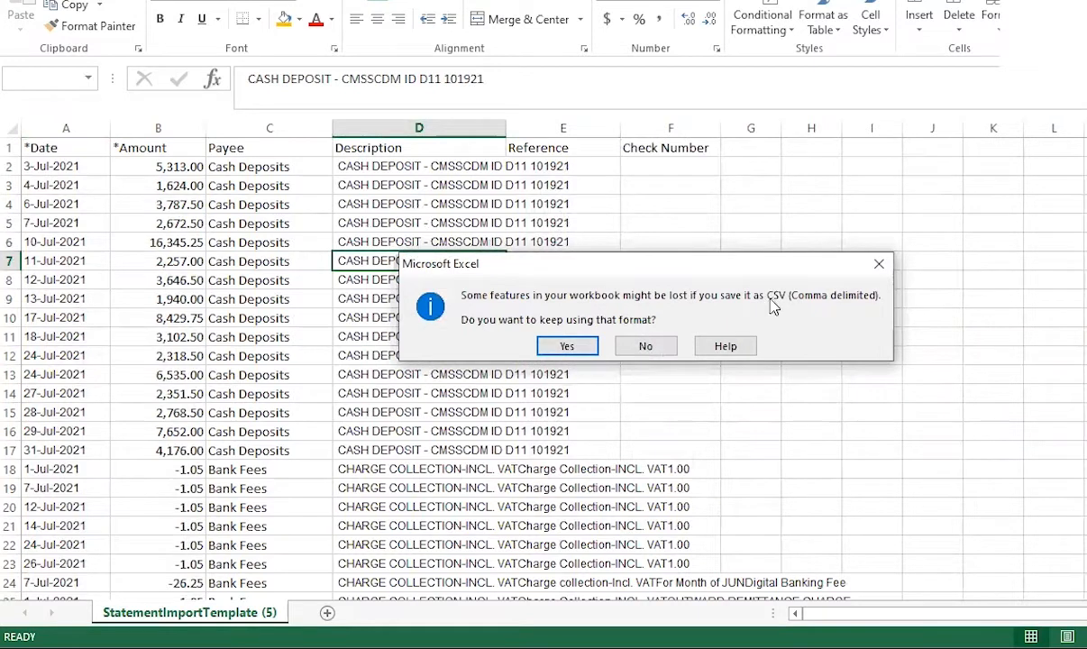
pyautogui.click(546, 347)
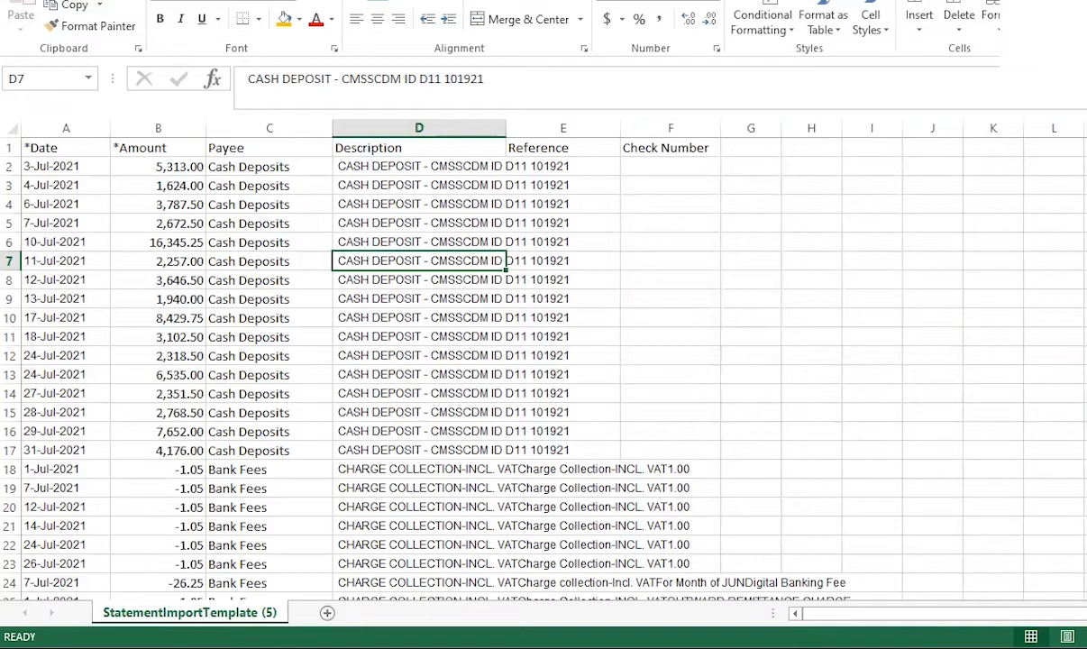
# Step: Save the template as CSV (Comma delimited) in Downloads, replacing the existing StatementImportTemplate (5) and keeping the CSV format
pyautogui.click(22, 2)
pyautogui.click(40, 146)
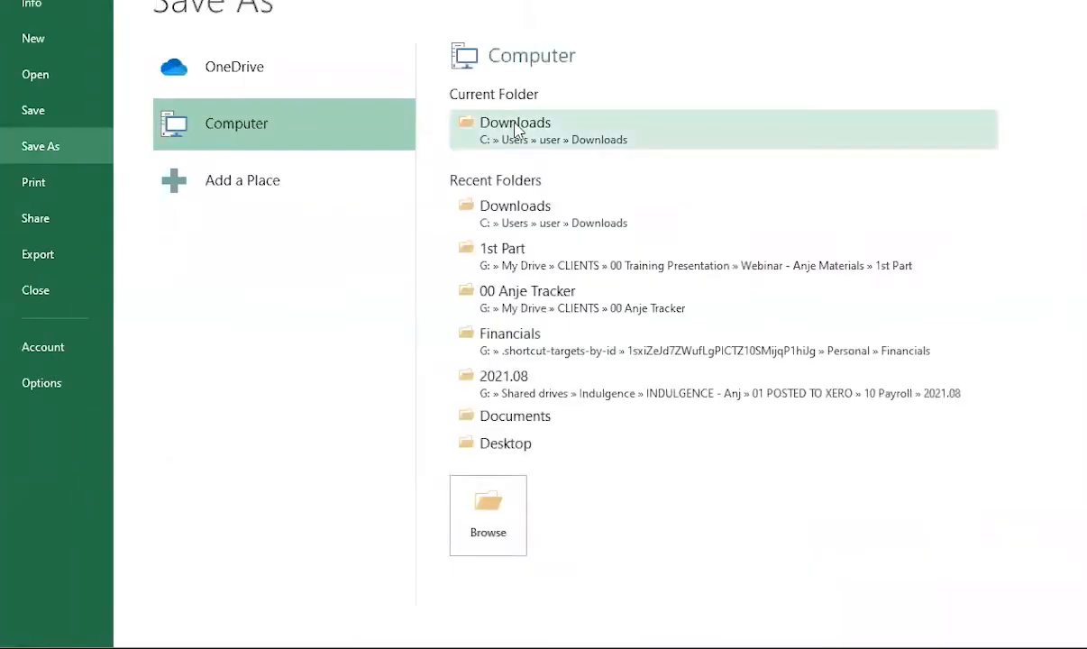
pyautogui.click(517, 131)
pyautogui.click(329, 270)
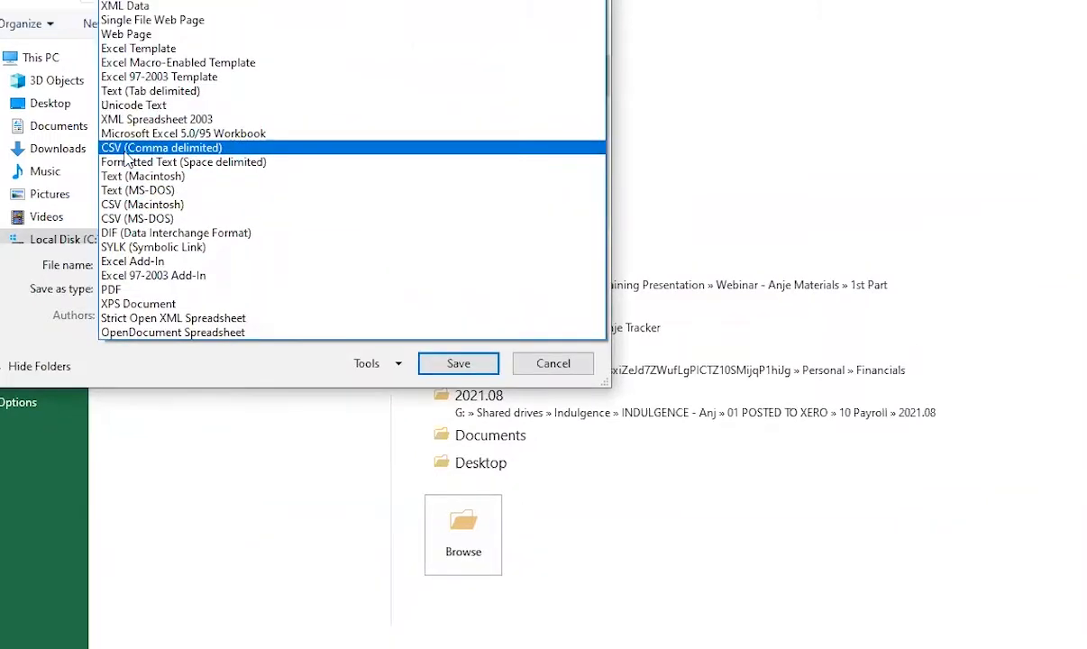
pyautogui.click(315, 128)
pyautogui.click(483, 345)
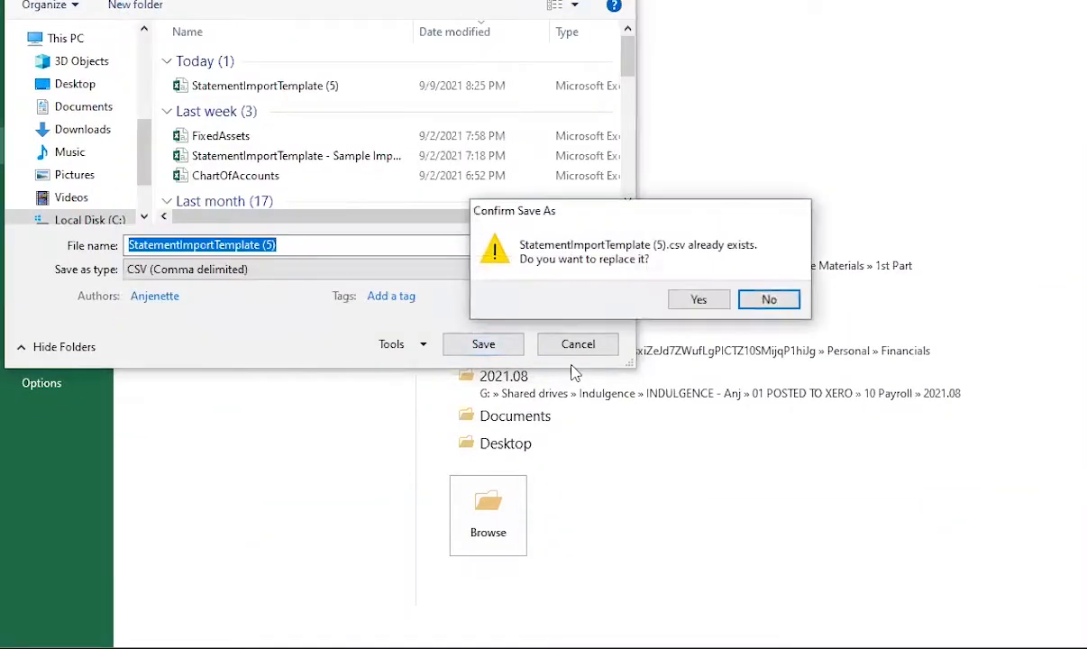
pyautogui.click(700, 300)
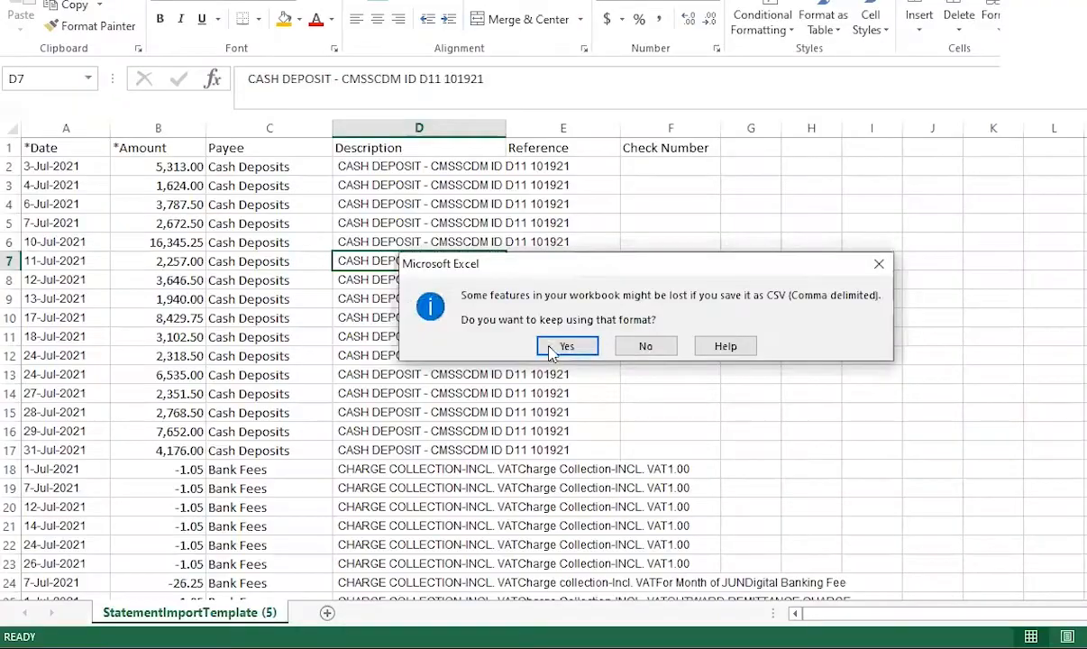
pyautogui.click(564, 345)
# Step: Switch to Xero, import the bank statement file into the Business Bank Account, and dismiss the import notice
pyautogui.hotkey('alt', 'Tab')
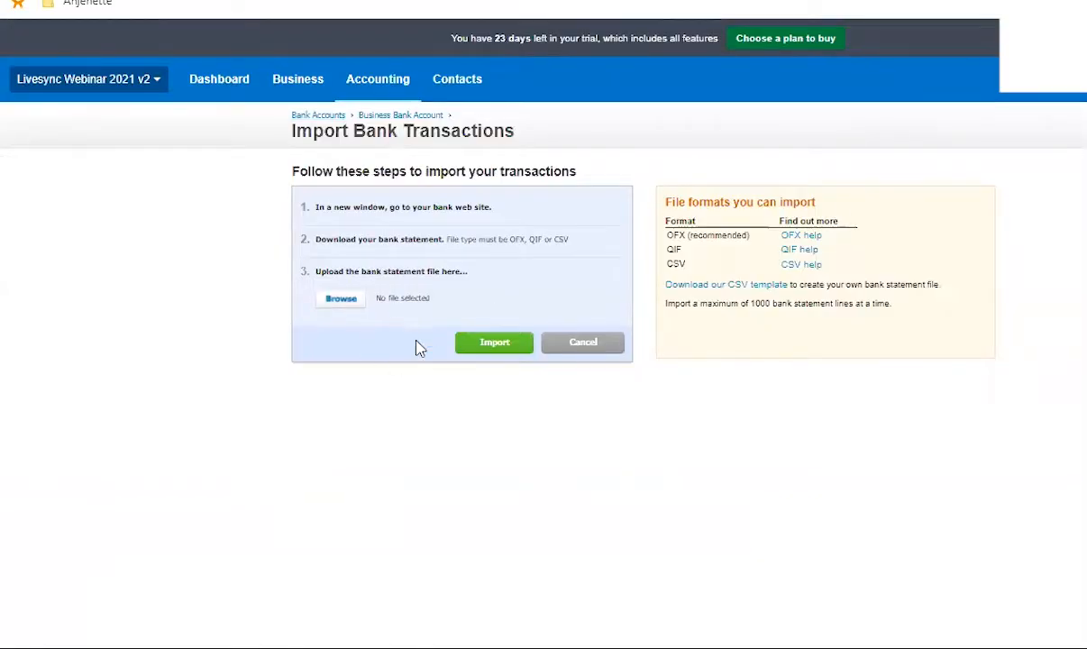
pyautogui.click(495, 343)
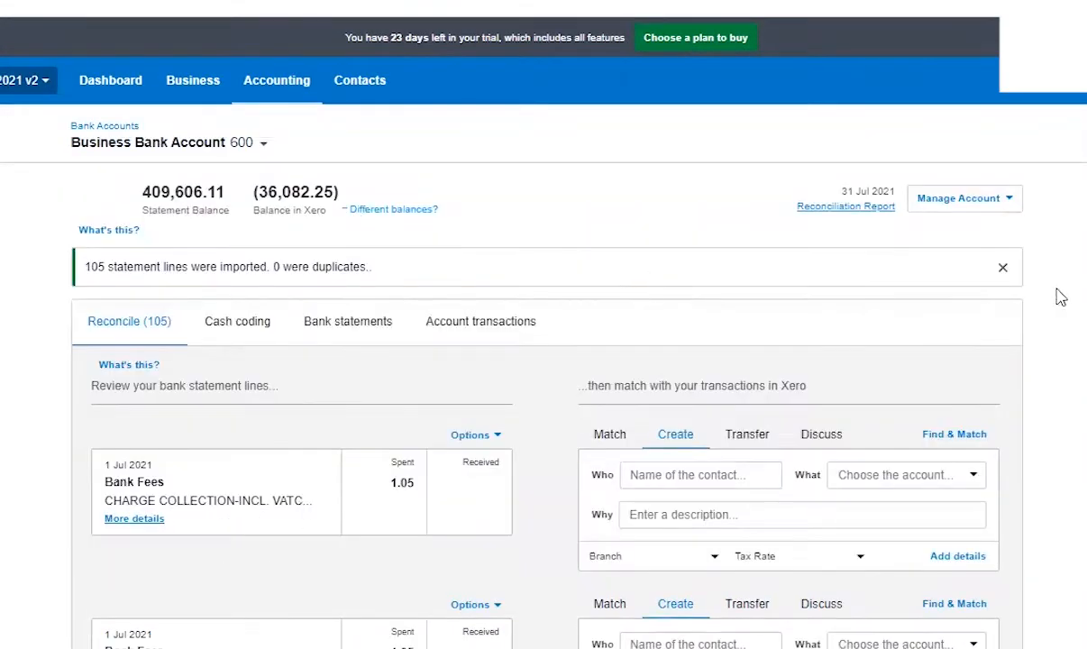
pyautogui.click(1004, 269)
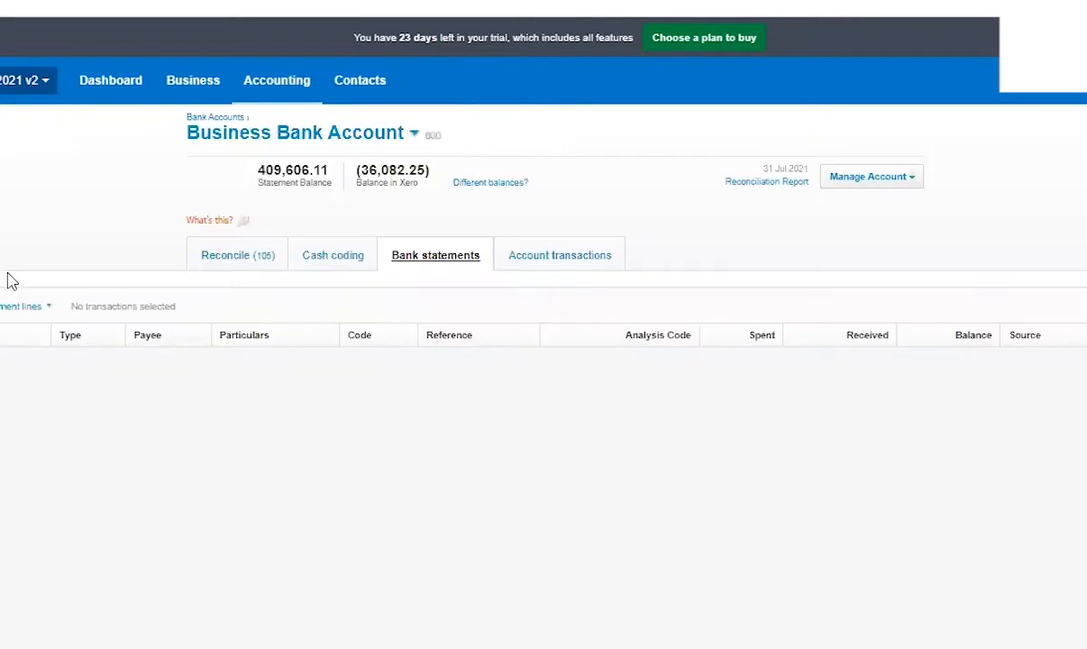
# Step: Open the imported statement for 1 Jul to 31 Jul 2021 and delete it entirely, along with its reconciled transactions
pyautogui.scroll(-12, 111, 238)
pyautogui.scroll(12, 126, 248)
pyautogui.click(38, 307)
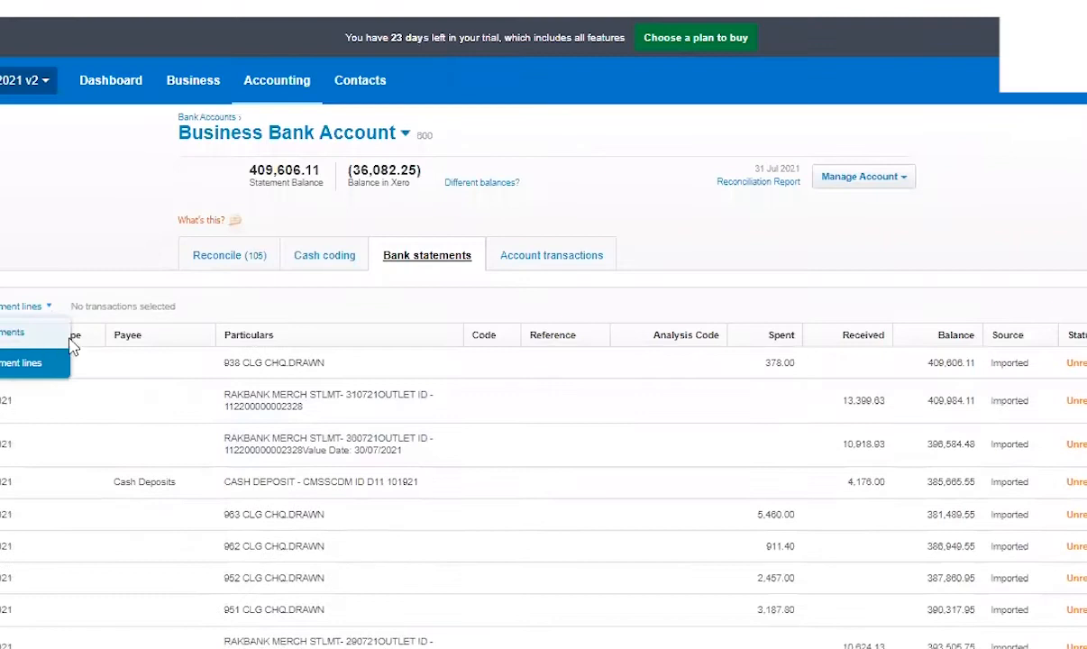
pyautogui.click(36, 334)
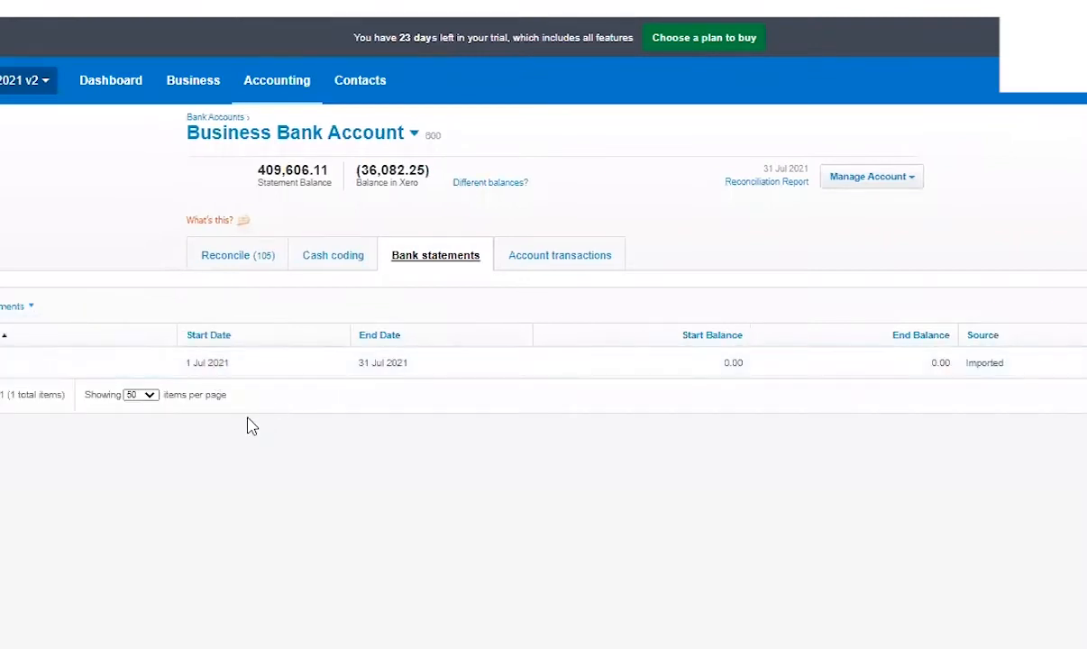
pyautogui.click(9, 361)
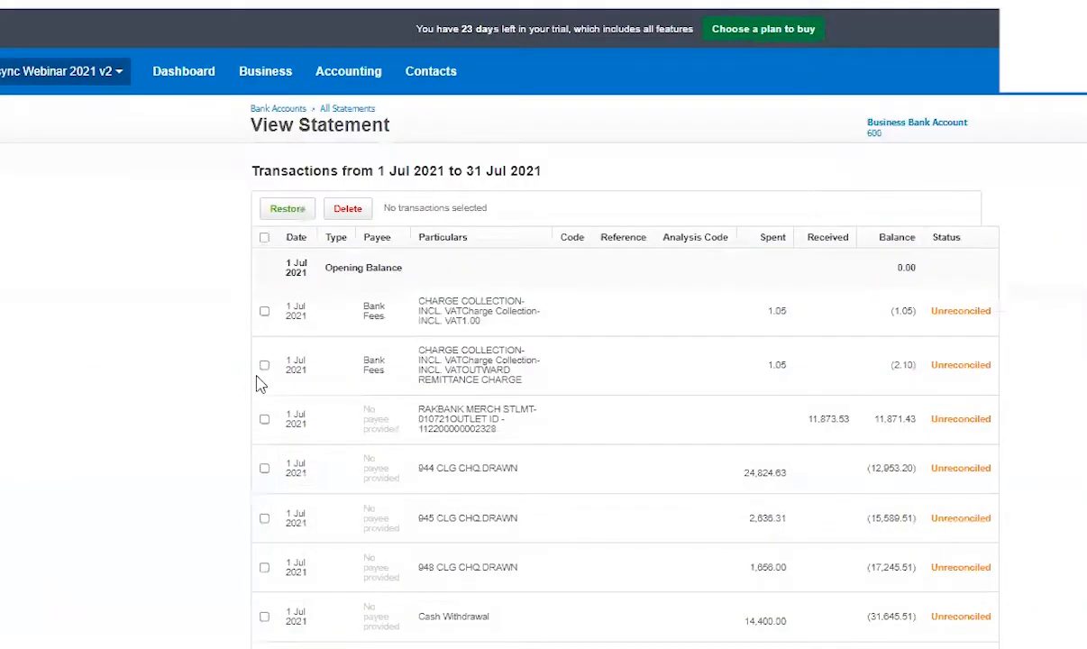
pyautogui.scroll(-10, 192, 390)
pyautogui.scroll(-15, 1060, 575)
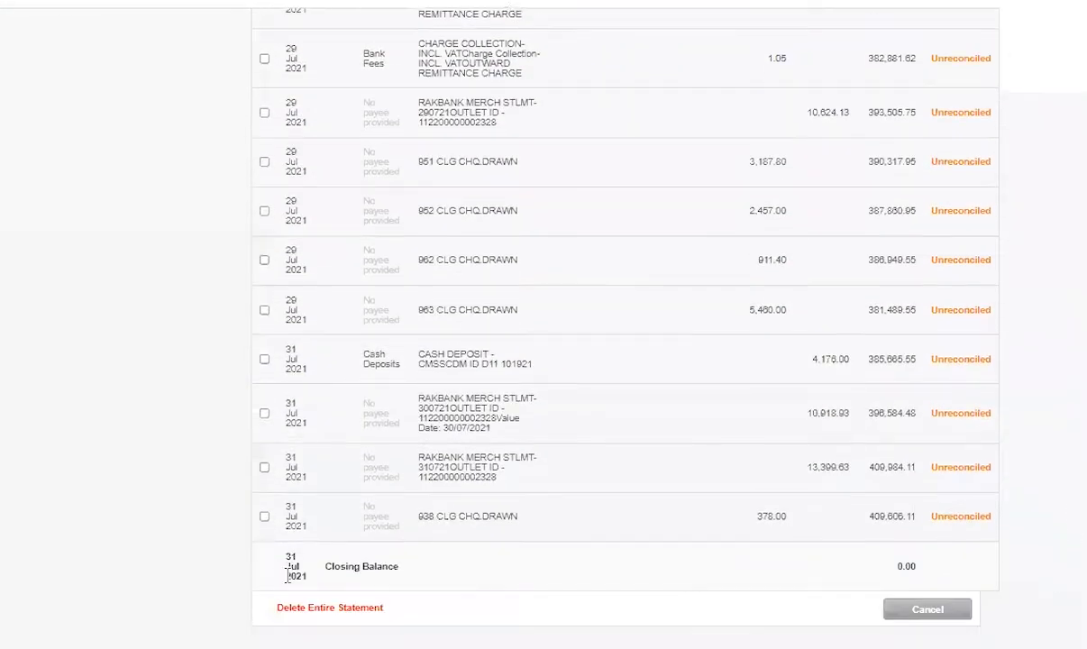
pyautogui.click(342, 609)
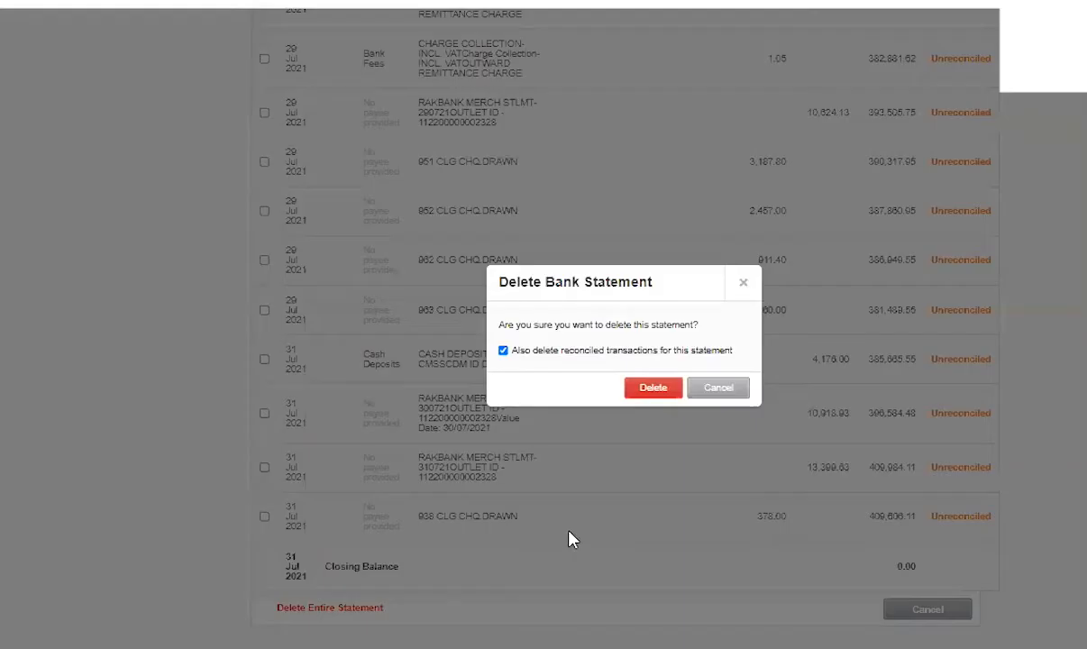
pyautogui.click(653, 388)
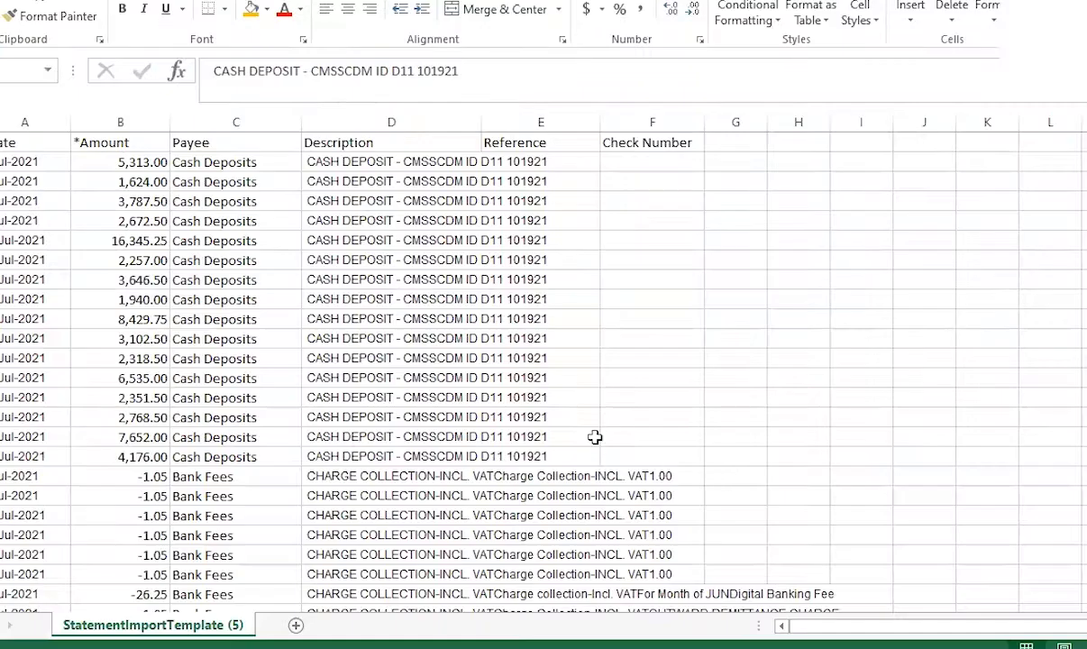
pyautogui.click(431, 260)
pyautogui.press('Down')
pyautogui.press('Down')
pyautogui.press('Down')
pyautogui.press('Down')
pyautogui.press('Down')
pyautogui.press('Down')
pyautogui.press('Up')
pyautogui.press('Up')
pyautogui.press('Up')
pyautogui.press('Up')
pyautogui.press('Up')
pyautogui.press('Up')
pyautogui.press('Up')
pyautogui.press('Up')
pyautogui.press('Up')
pyautogui.press('Up')
pyautogui.press('Up')
# Step: Widen the template's Description column, select the Cash Deposits payees, and save the file, keeping the CSV format
pyautogui.moveTo(481, 122); pyautogui.dragTo(543, 121)
pyautogui.moveTo(266, 166); pyautogui.dragTo(270, 455)
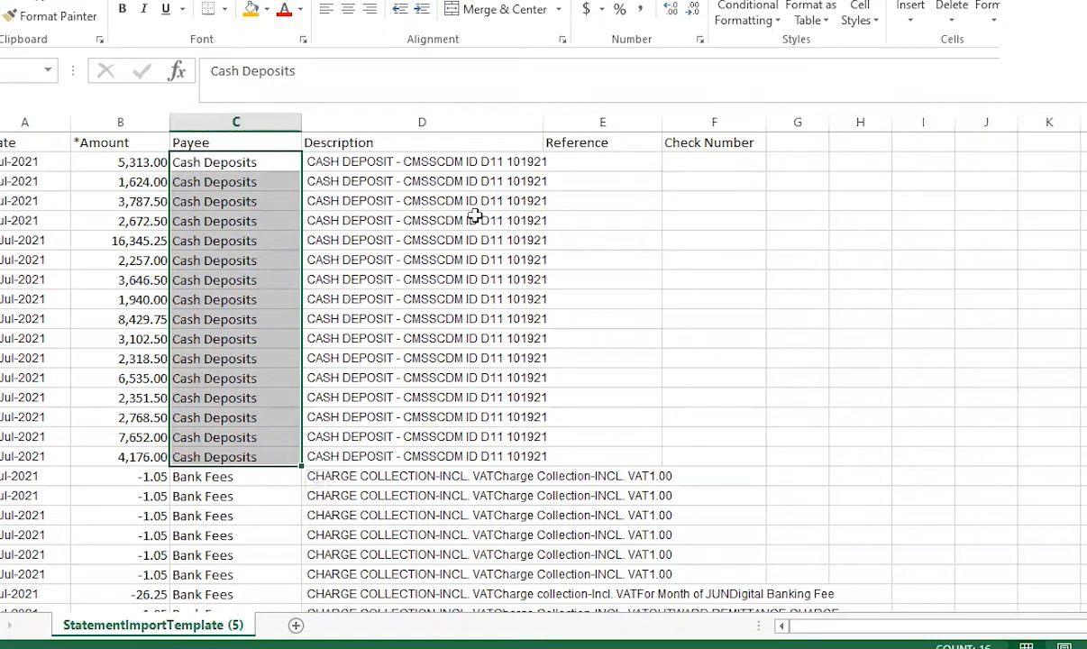
pyautogui.hotkey('ctrl', 's')
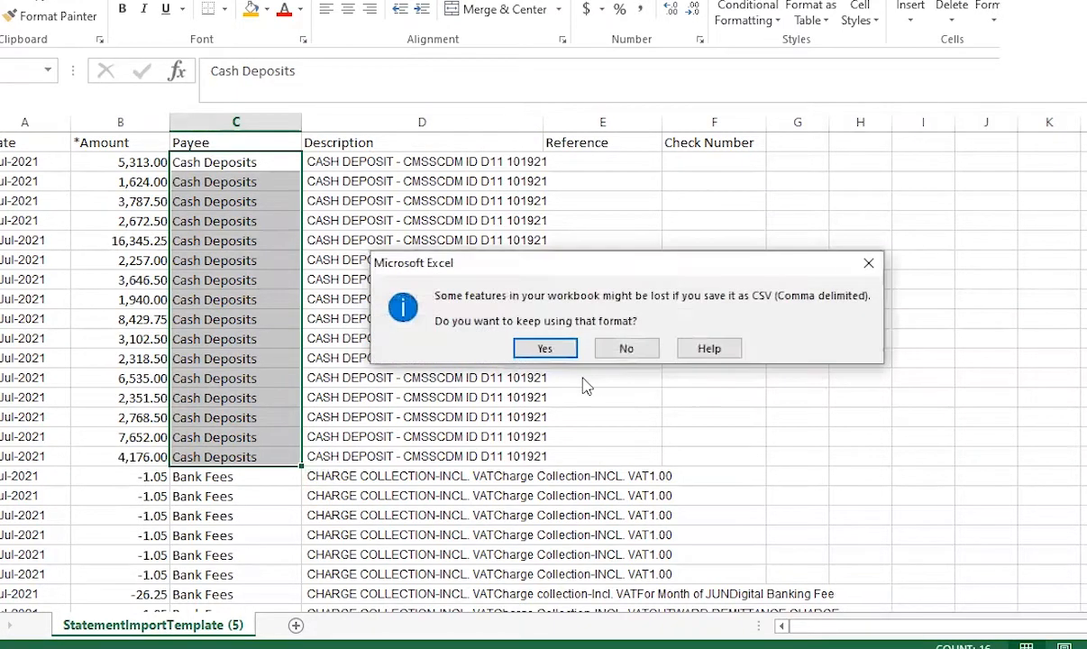
pyautogui.click(547, 350)
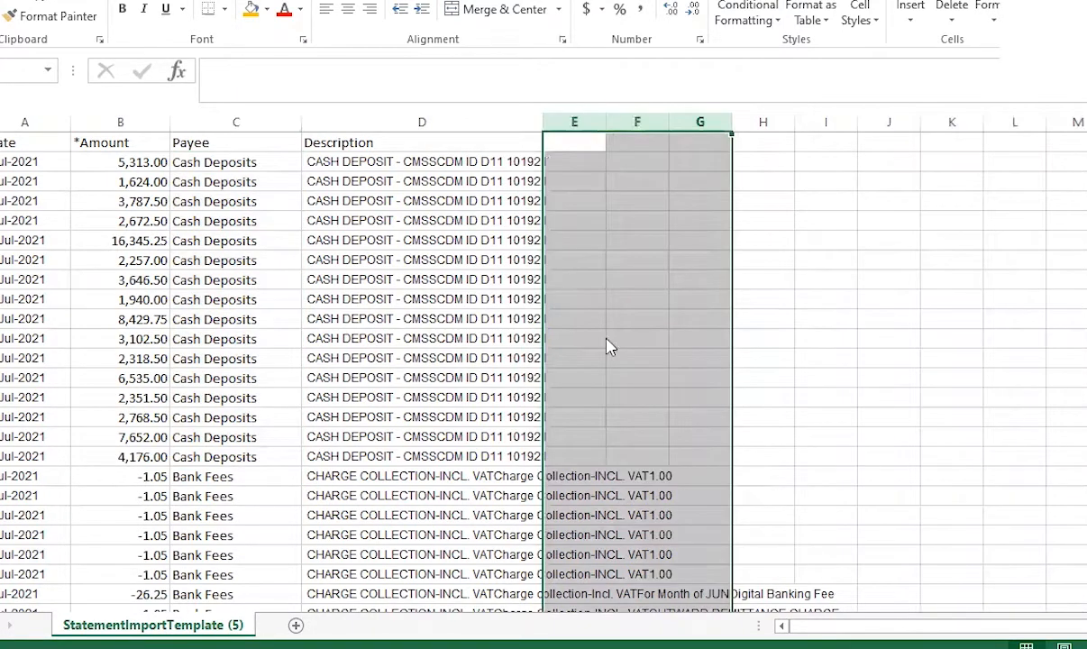
# Step: Remove the template's Reference and Check Number columns and save the file, keeping the CSV format
pyautogui.hotkey('ctrl', 's')
pyautogui.click(546, 349)
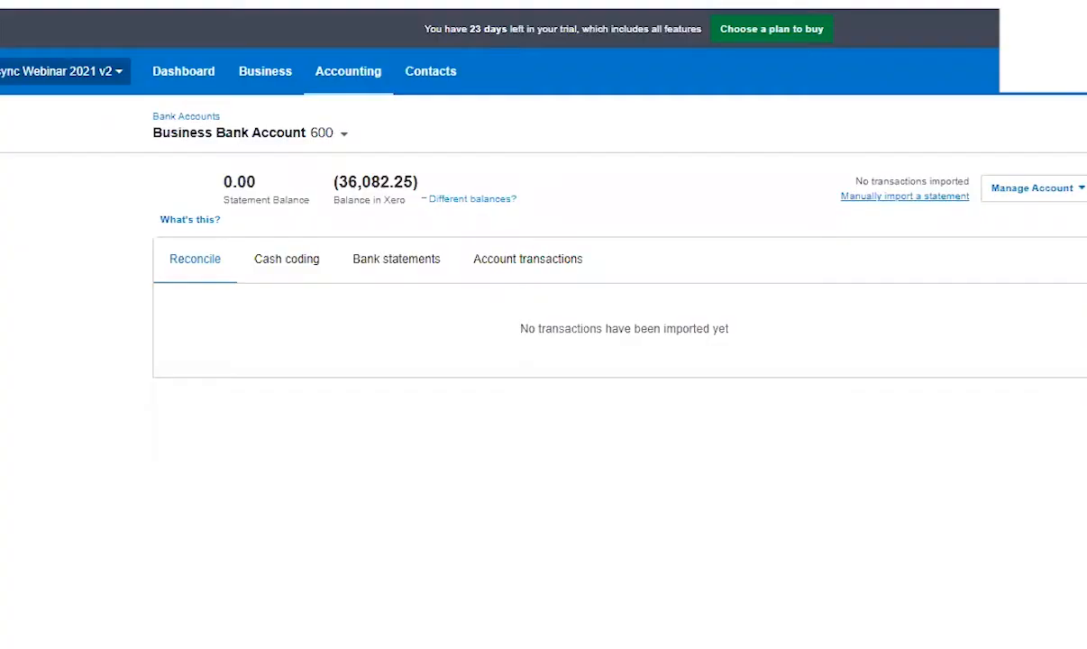
# Step: In Xero, manually import StatementImportTemplate (5).csv from Downloads into the Business Bank Account
pyautogui.click(1036, 187)
pyautogui.click(801, 351)
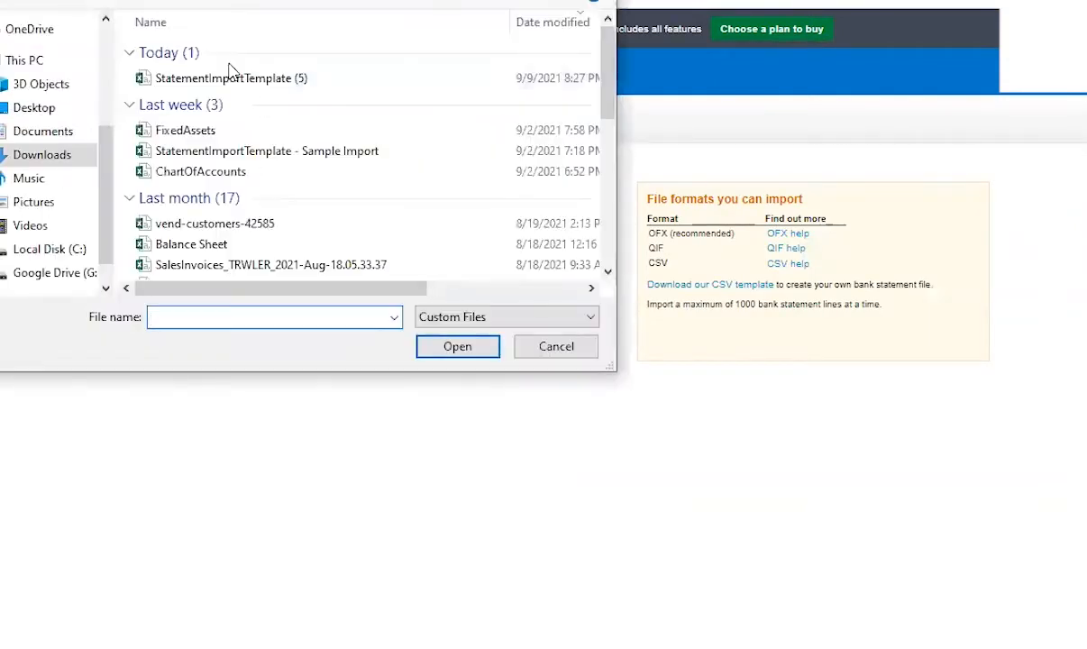
pyautogui.click(214, 80)
pyautogui.doubleClick(260, 87)
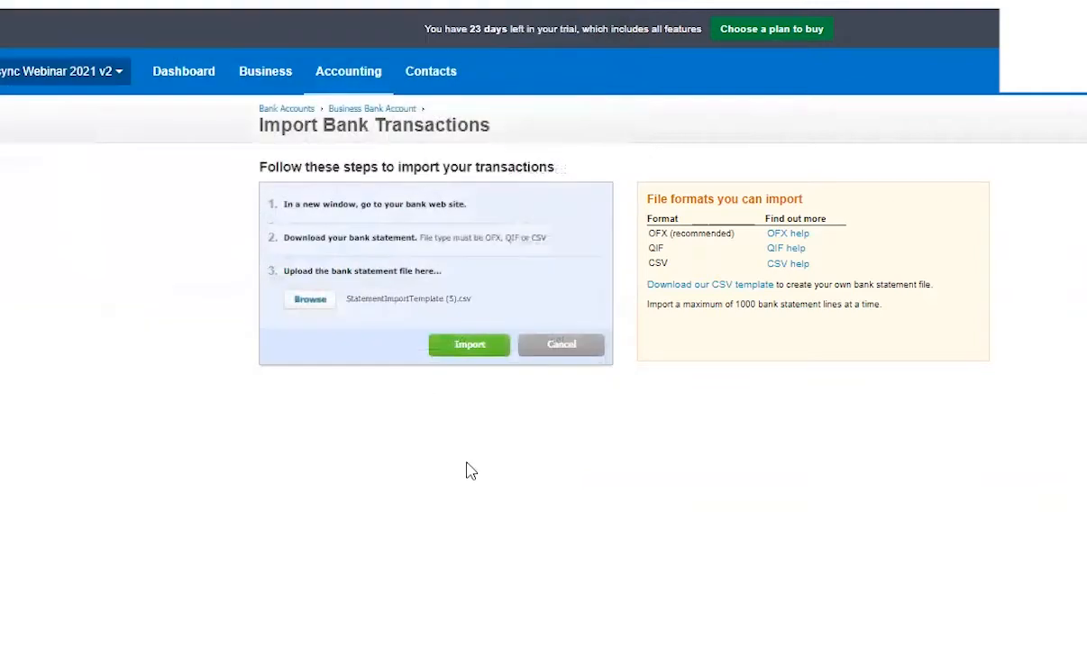
pyautogui.click(460, 354)
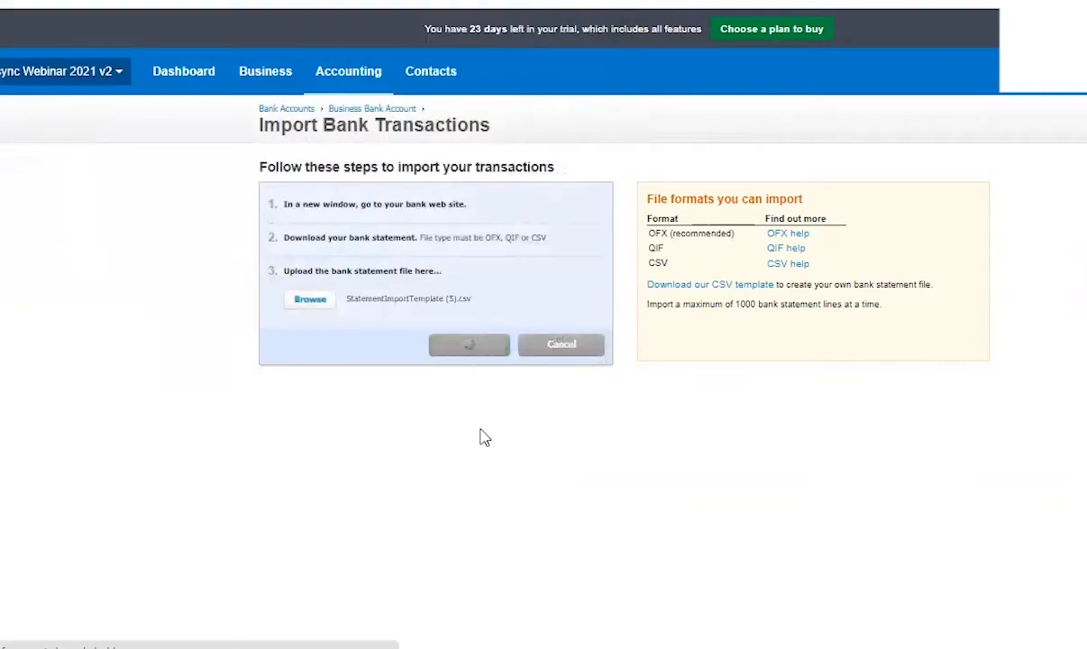
# Step: Hide the getting-started guide, review the Amount, Payee and Description field assignments, and save the statement import with the heading line excluded
pyautogui.scroll(-1, 245, 437)
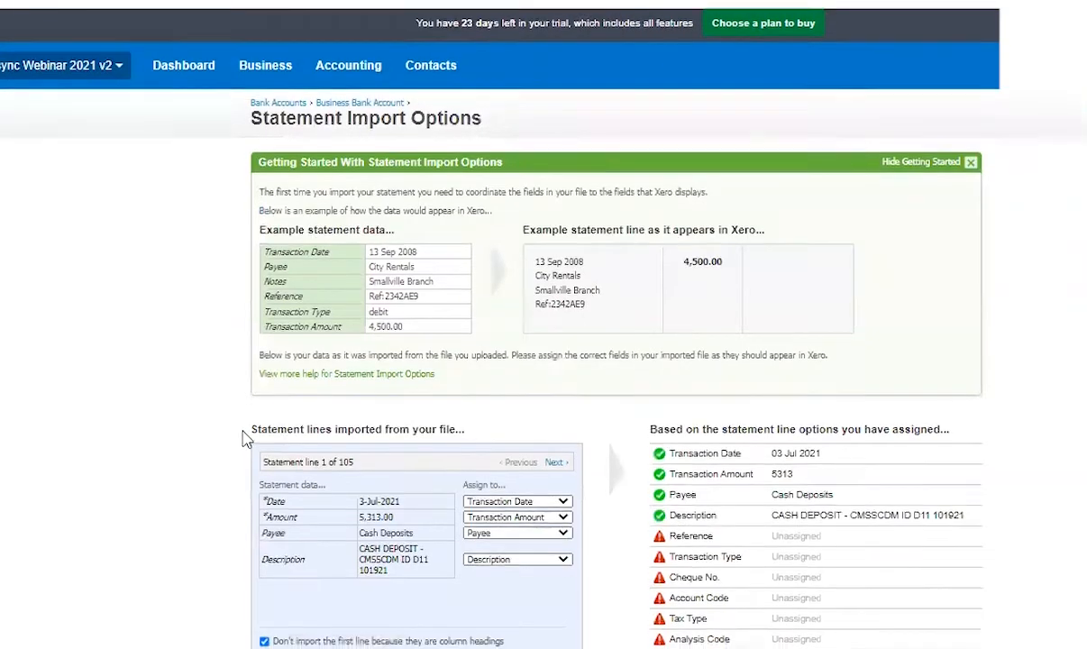
pyautogui.click(970, 140)
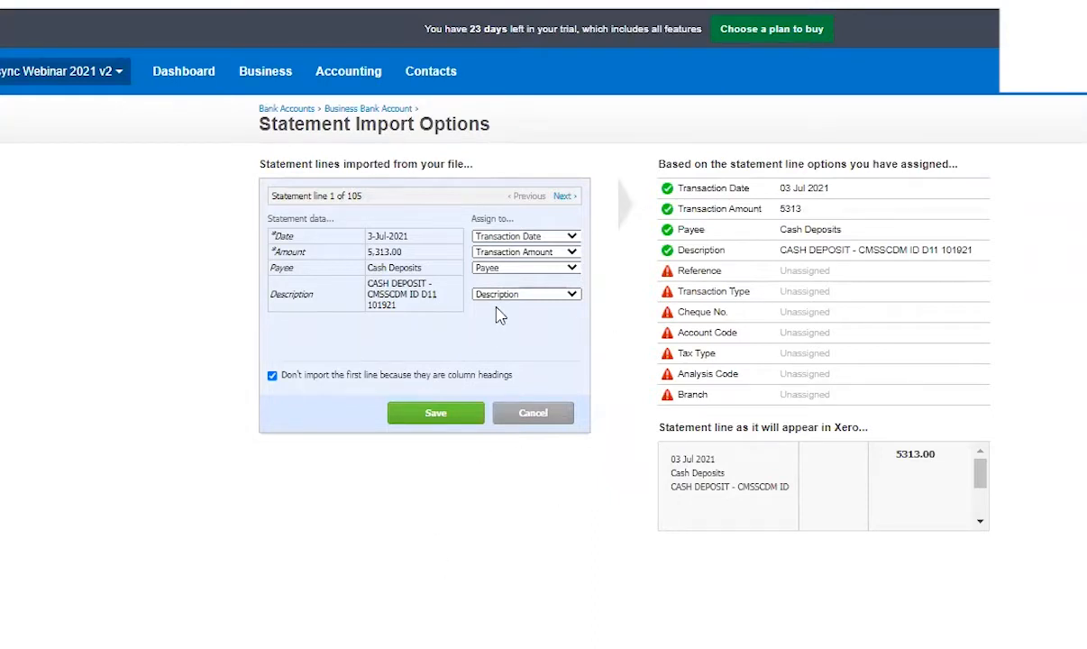
pyautogui.click(526, 254)
pyautogui.click(526, 256)
pyautogui.click(527, 268)
pyautogui.click(525, 270)
pyautogui.click(517, 296)
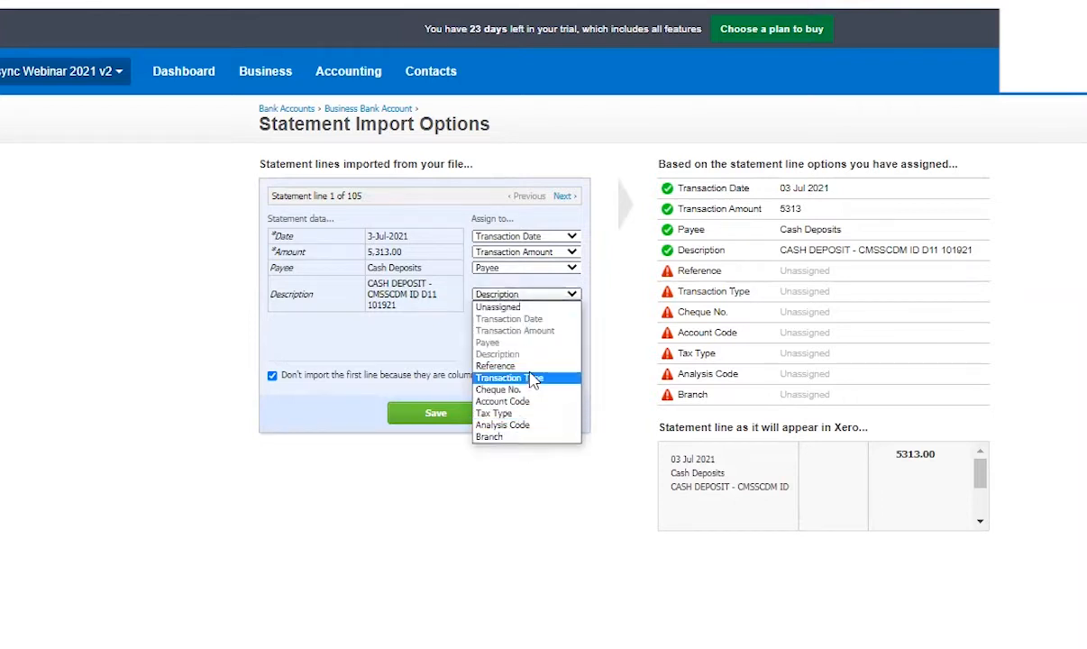
pyautogui.click(448, 329)
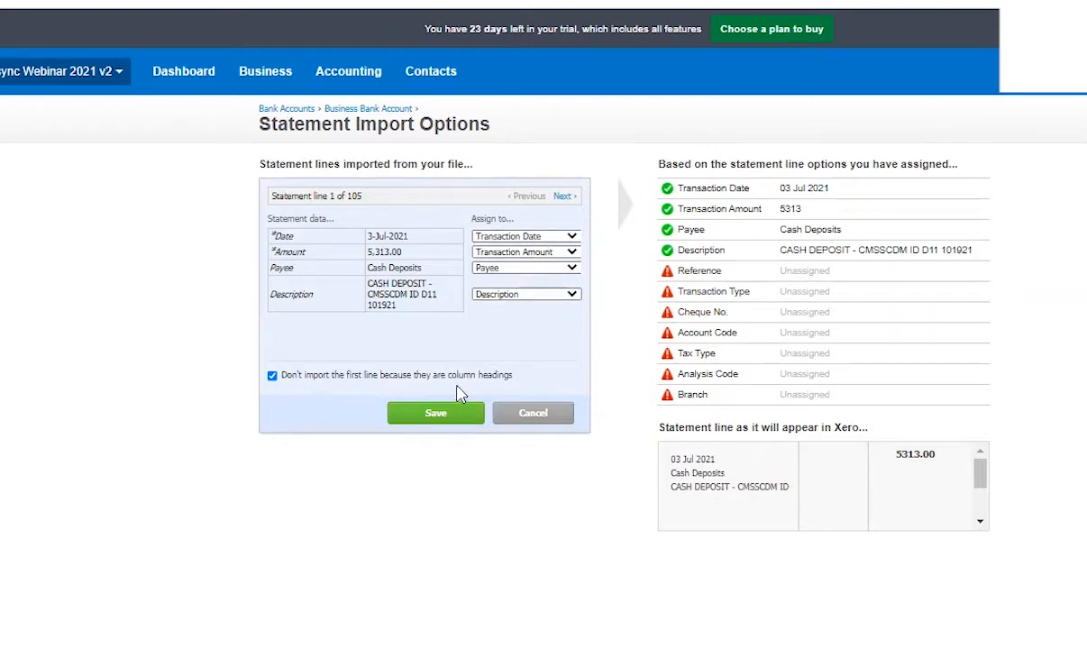
pyautogui.click(434, 414)
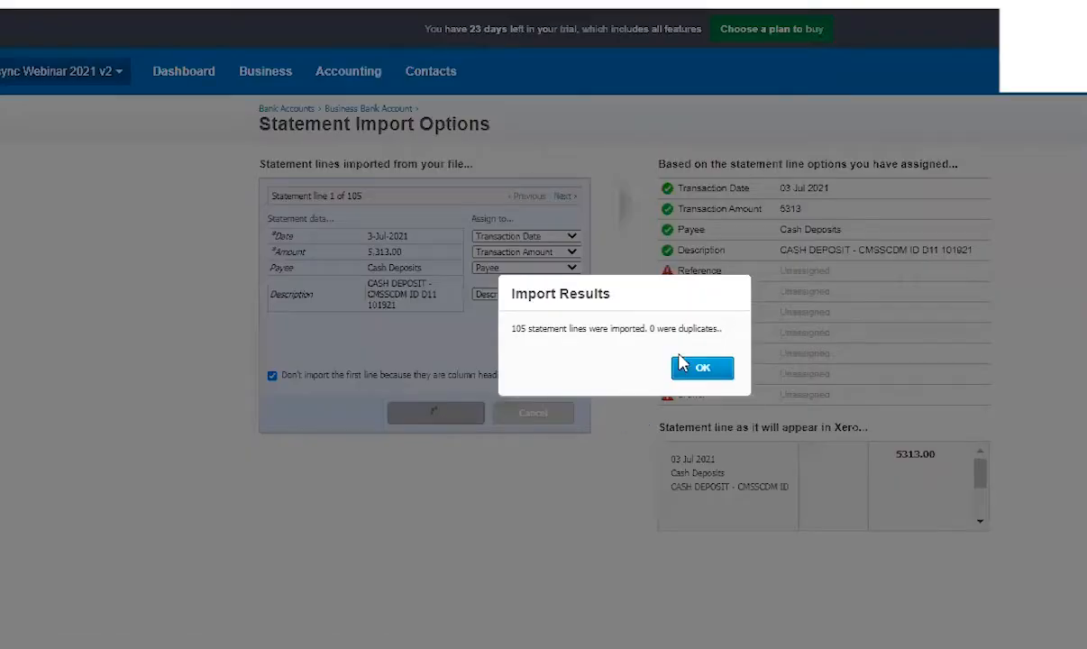
# Step: Compare the imported line count with the dates in StatementImportTemplate (5) in Excel, and close the import results in Xero
pyautogui.moveTo(506, 334); pyautogui.dragTo(619, 328)
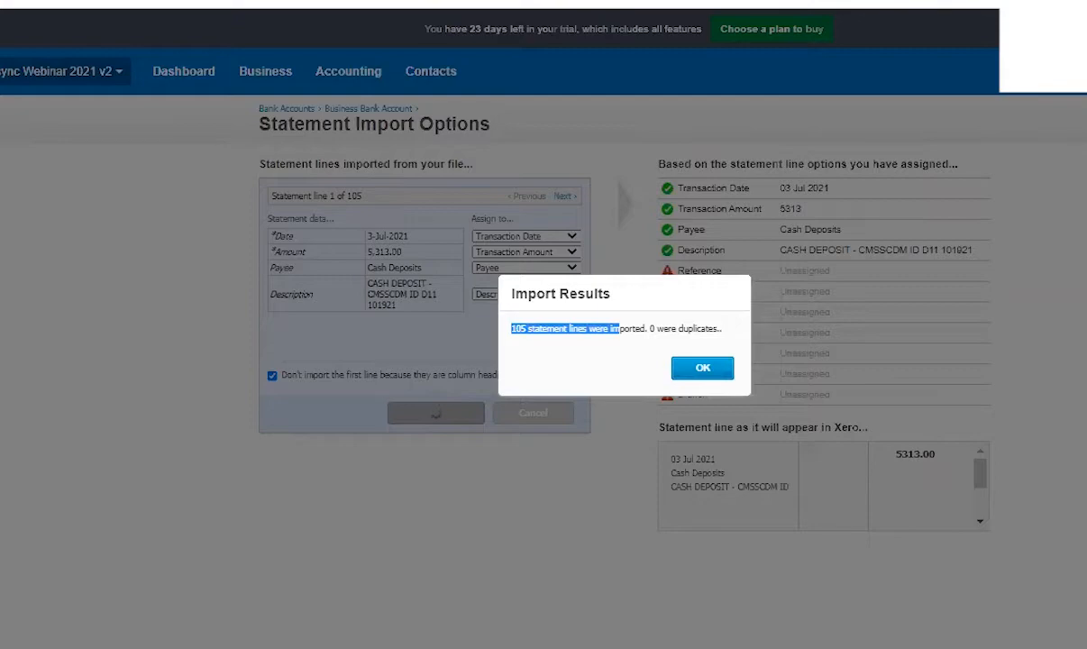
pyautogui.hotkey('alt', 'Tab')
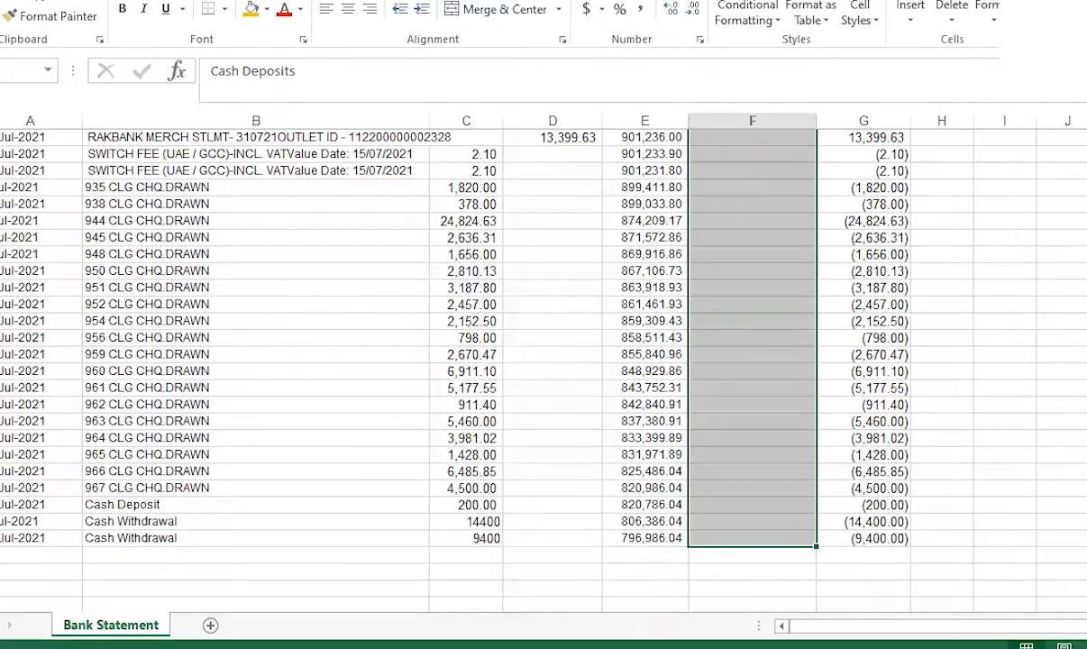
pyautogui.hotkey('alt', 'Tab')
pyautogui.click(93, 171)
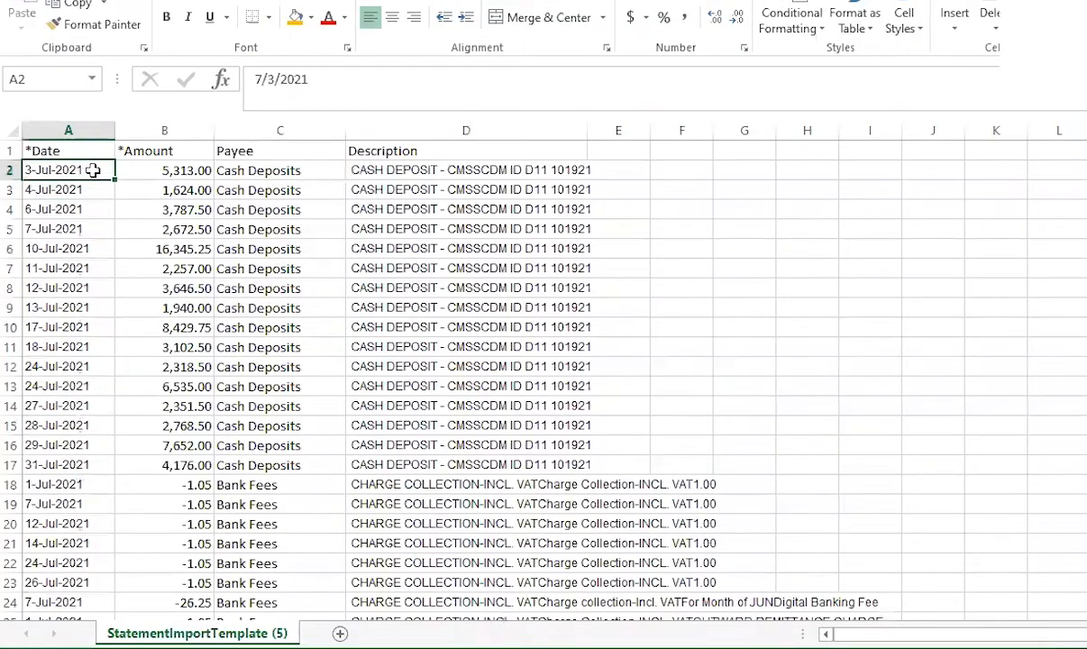
pyautogui.hotkey('ctrl', 'shift', 'Down')
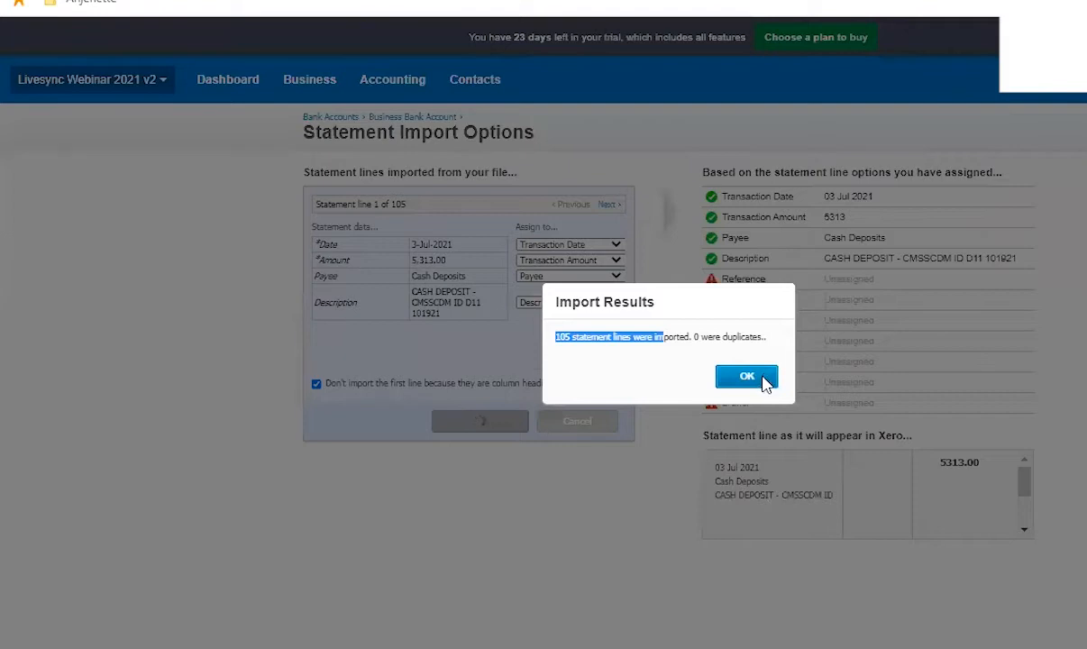
pyautogui.click(765, 383)
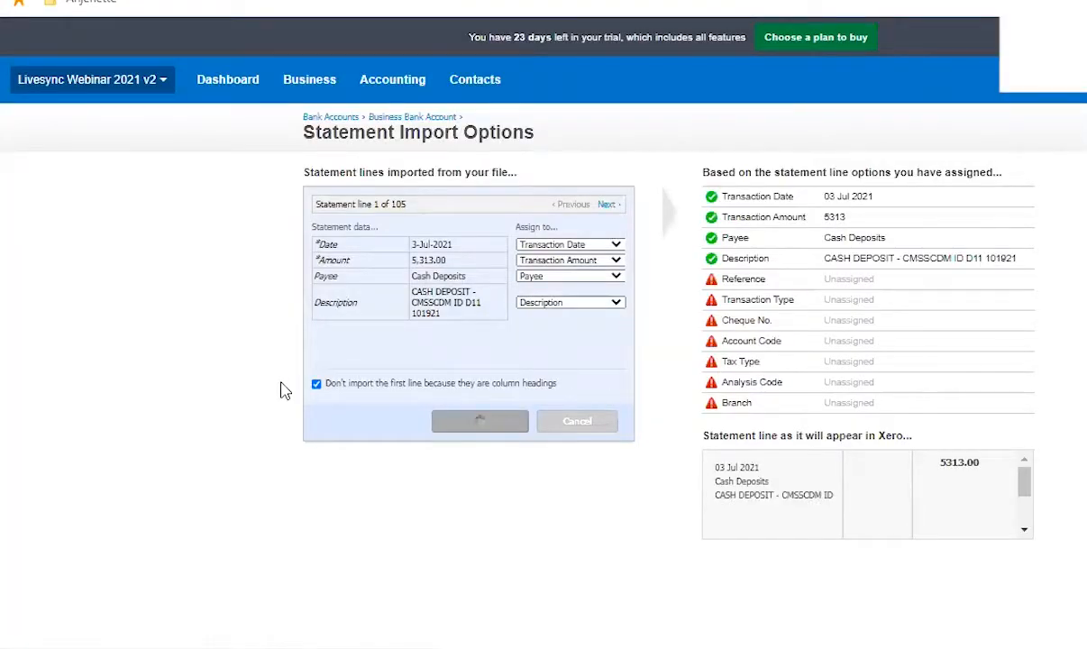
pyautogui.scroll(-1, 133, 399)
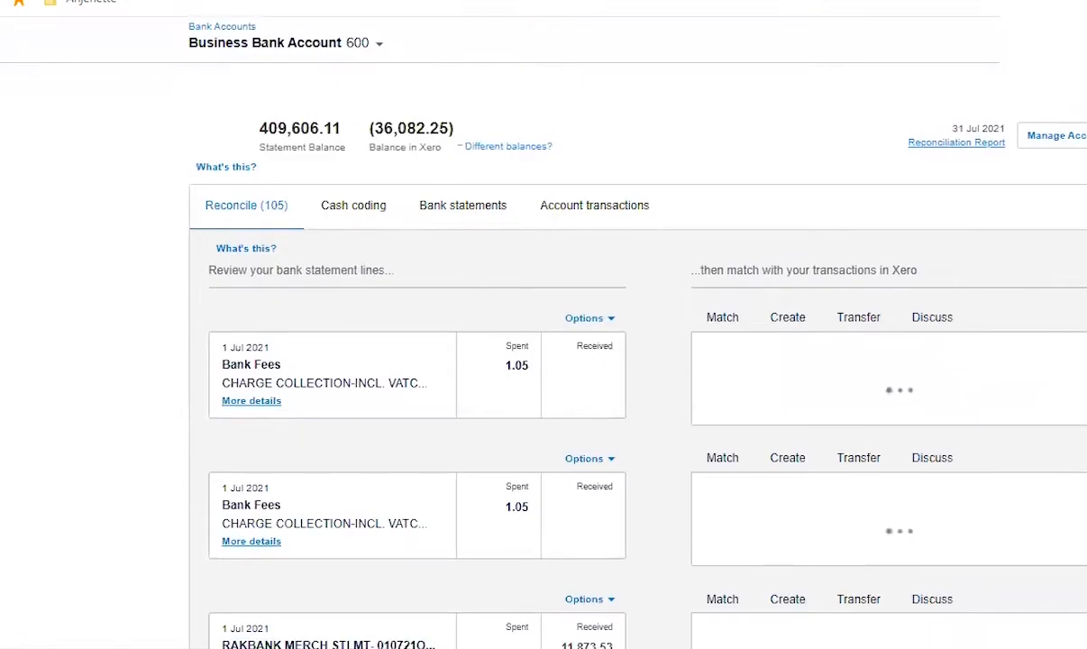
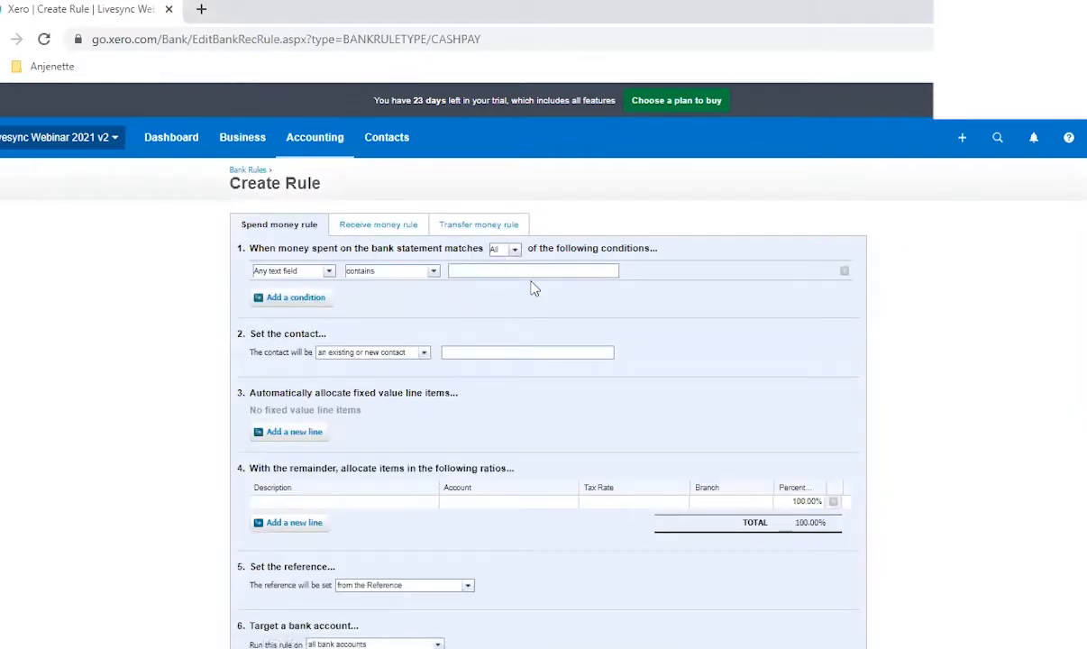
# Step: In Excel's Bank Statement Sample, examine the Alibaba, Asana, Google and LinkedIn purchase rows and payees, and return to Xero's rule form
pyautogui.moveTo(370, 249); pyautogui.dragTo(444, 249)
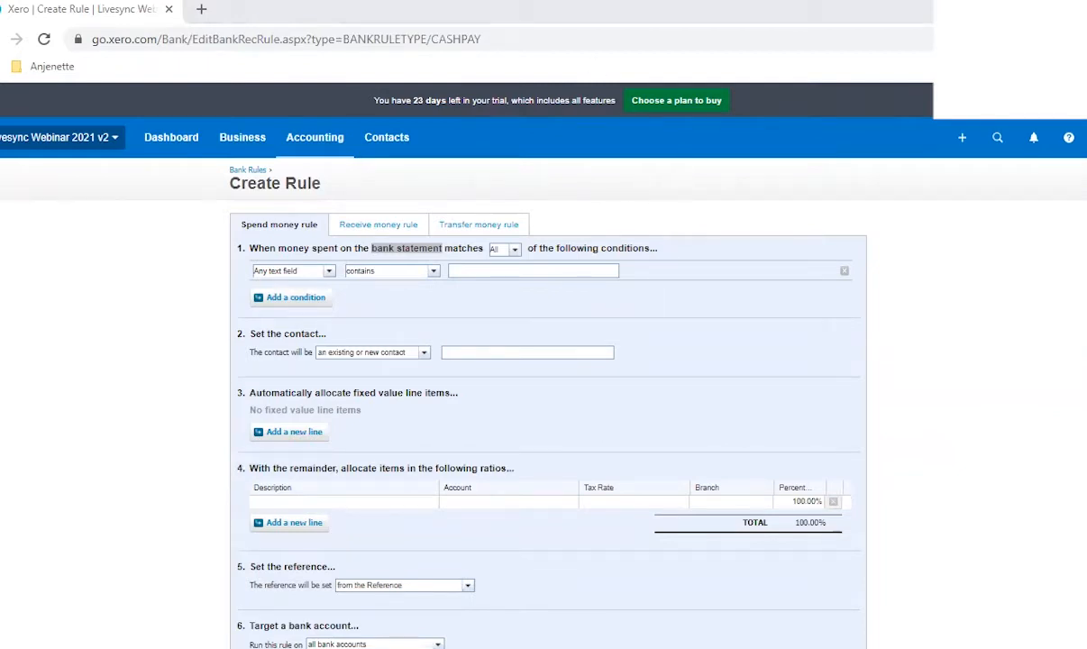
pyautogui.click(1050, 8)
pyautogui.scroll(10, 308, 374)
pyautogui.scroll(9, 337, 379)
pyautogui.scroll(-4, 341, 364)
pyautogui.moveTo(225, 341); pyautogui.dragTo(775, 397)
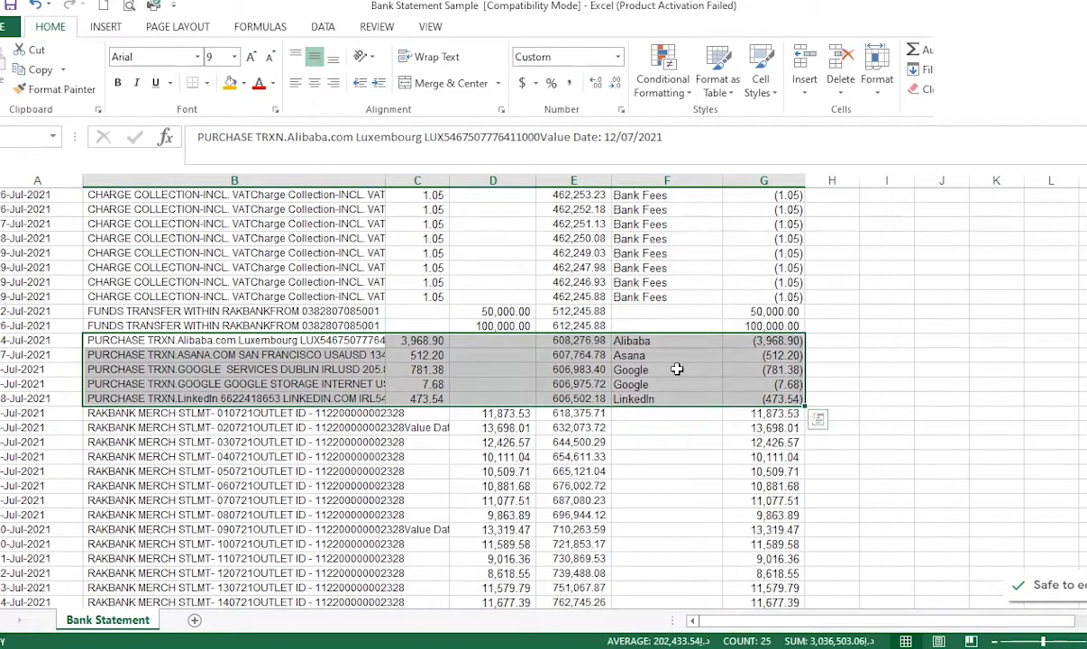
pyautogui.moveTo(674, 343); pyautogui.dragTo(675, 398)
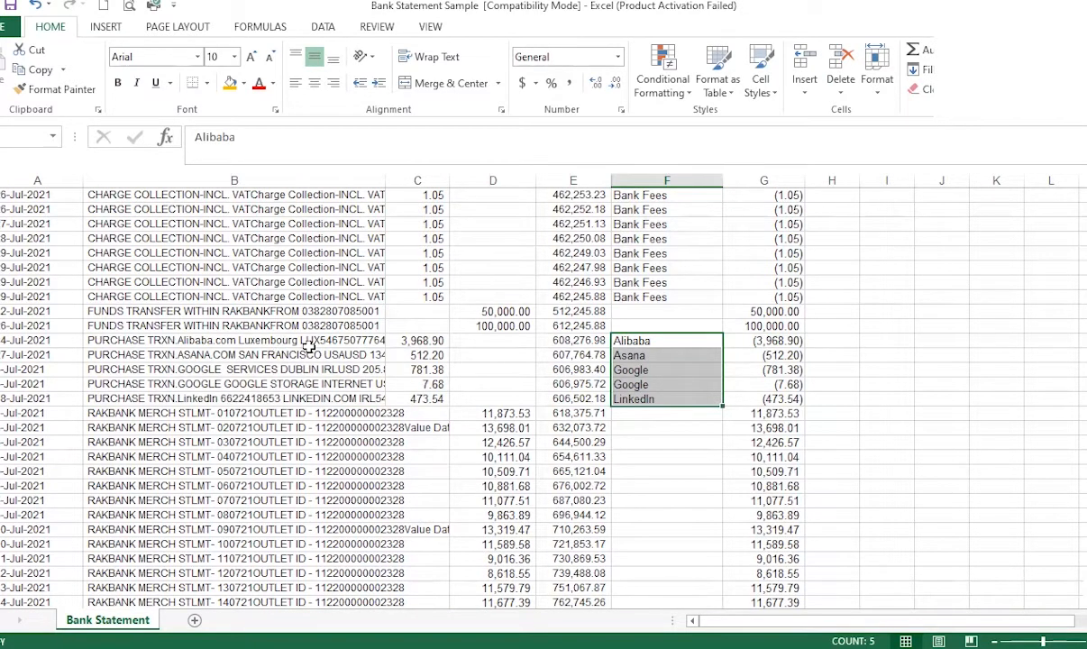
pyautogui.scroll(-1, 316, 397)
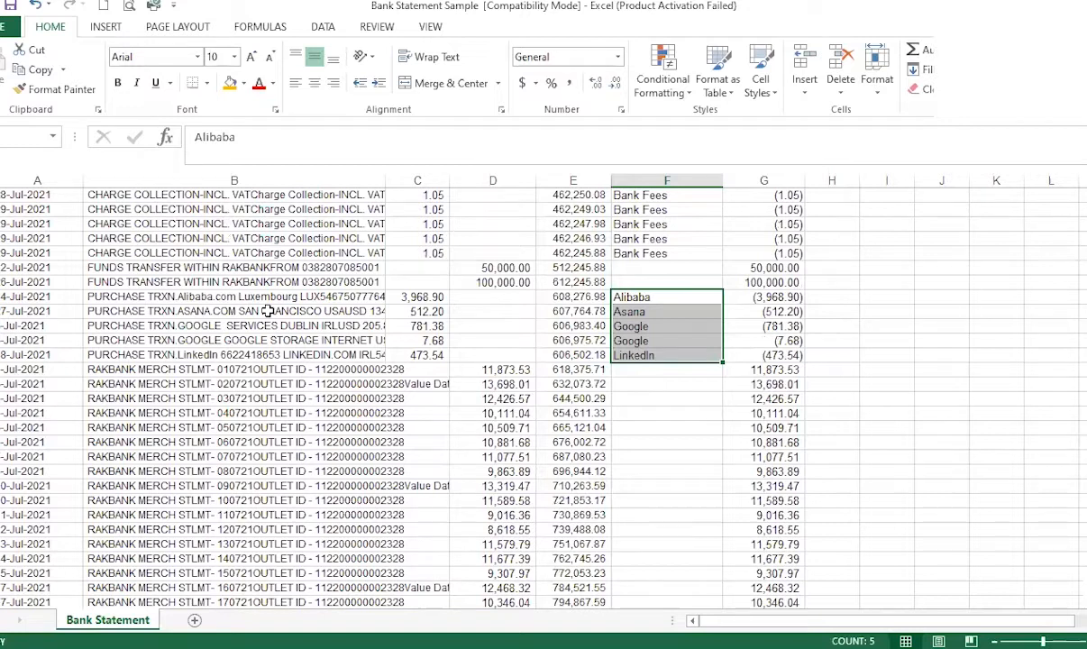
pyautogui.hotkey('alt', 'Tab')
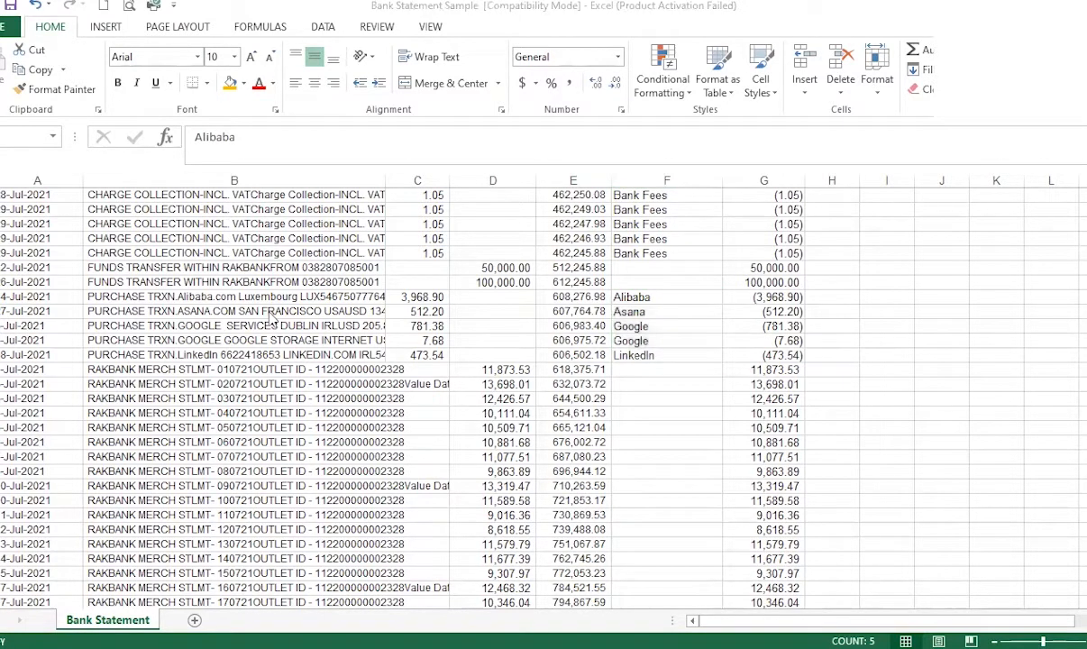
pyautogui.hotkey('alt', 'Tab')
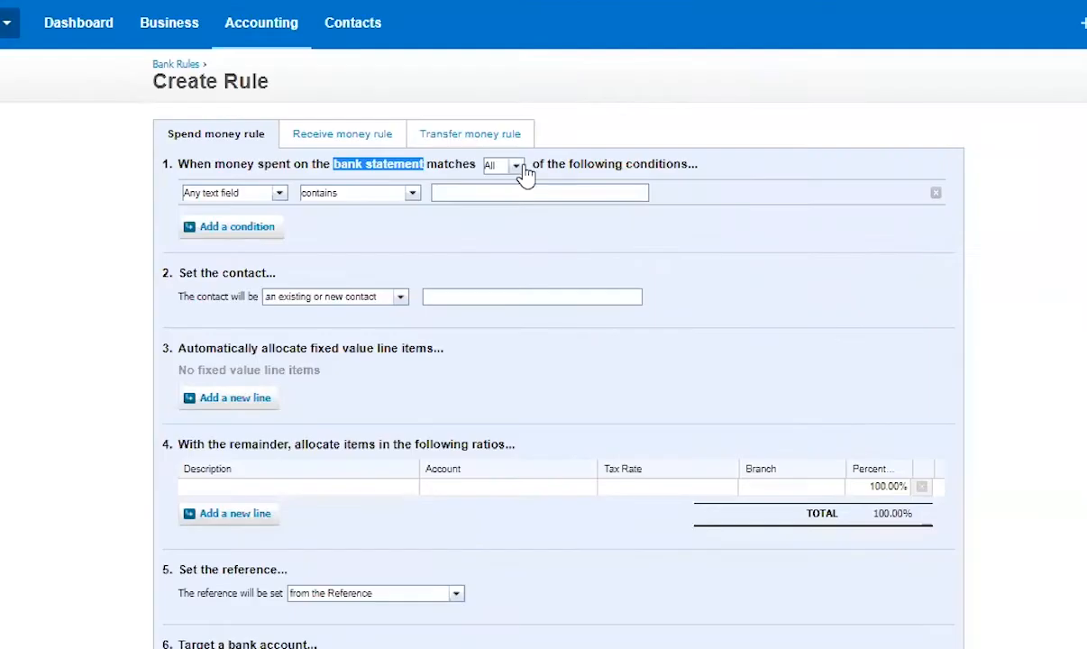
# Step: Add condition rows to the spend money rule and remove the surplus ones, leaving one blank row below the first condition
pyautogui.click(515, 249)
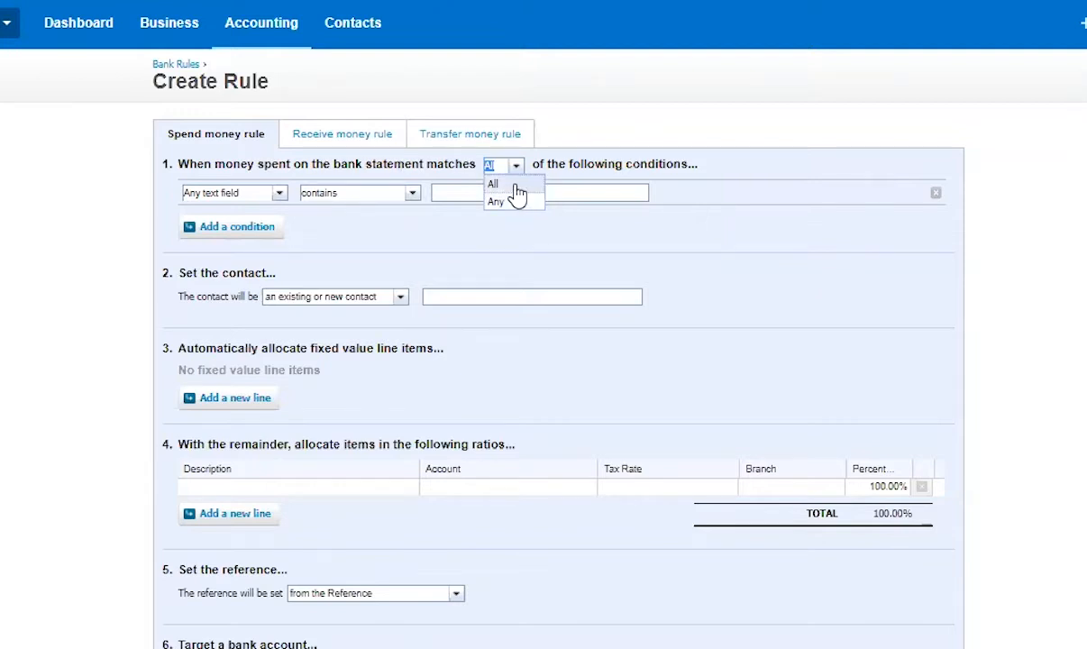
pyautogui.click(254, 229)
pyautogui.click(252, 249)
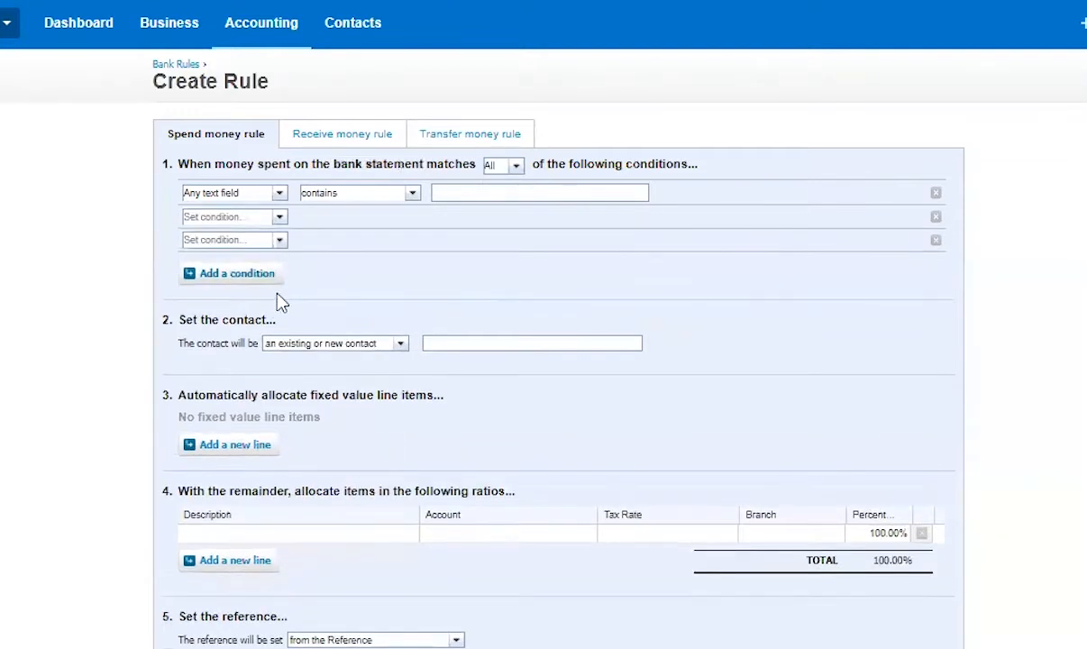
pyautogui.click(268, 278)
pyautogui.click(267, 278)
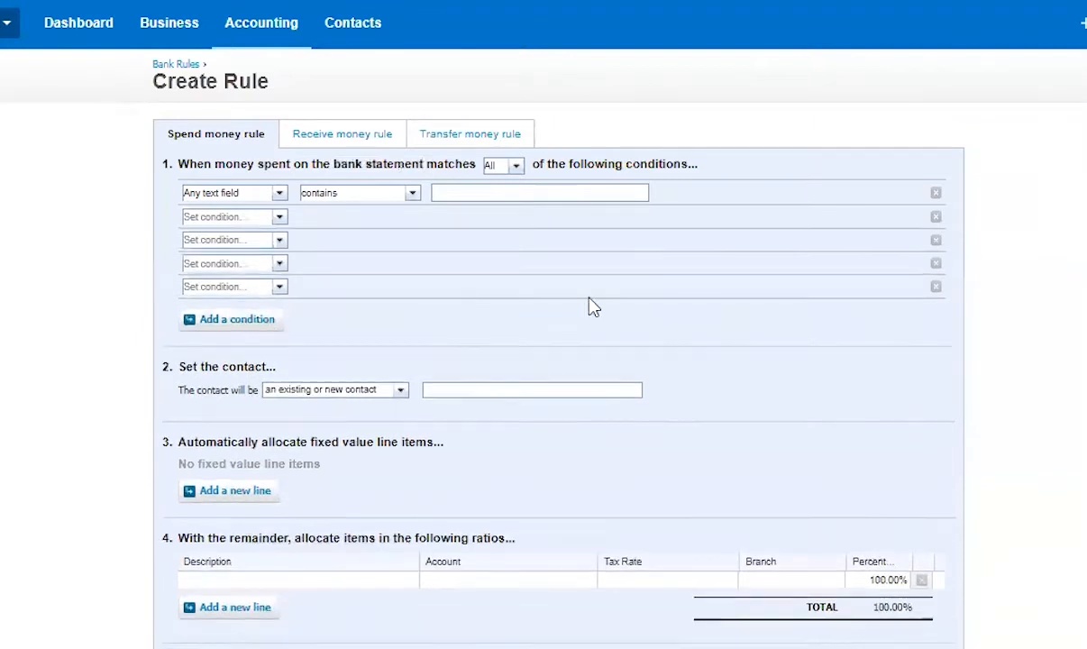
pyautogui.click(936, 217)
pyautogui.click(936, 218)
pyautogui.click(935, 217)
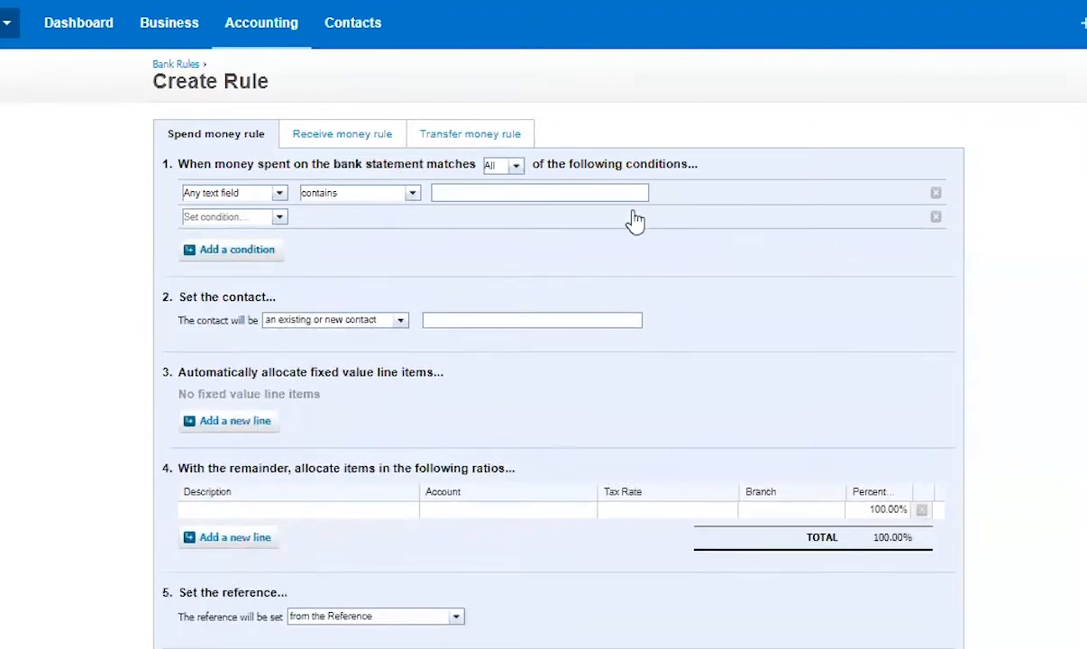
# Step: Set the rule to match Any condition and enter ASANA.COM, taken from the bank statement description, as the first condition's text
pyautogui.click(523, 177)
pyautogui.click(507, 202)
pyautogui.click(453, 216)
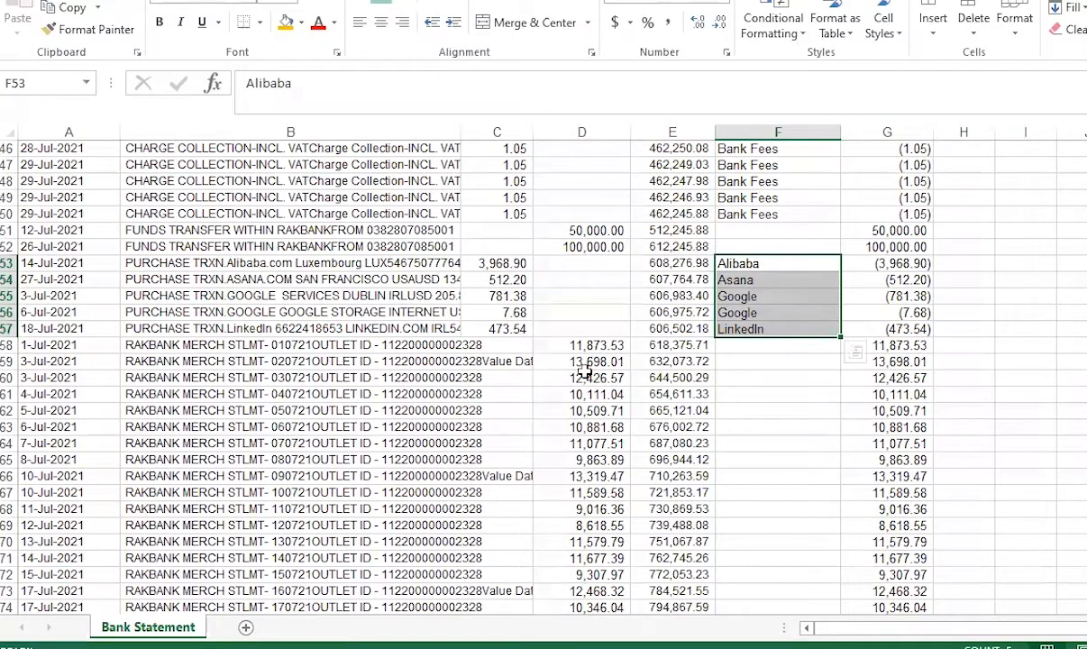
pyautogui.click(387, 279)
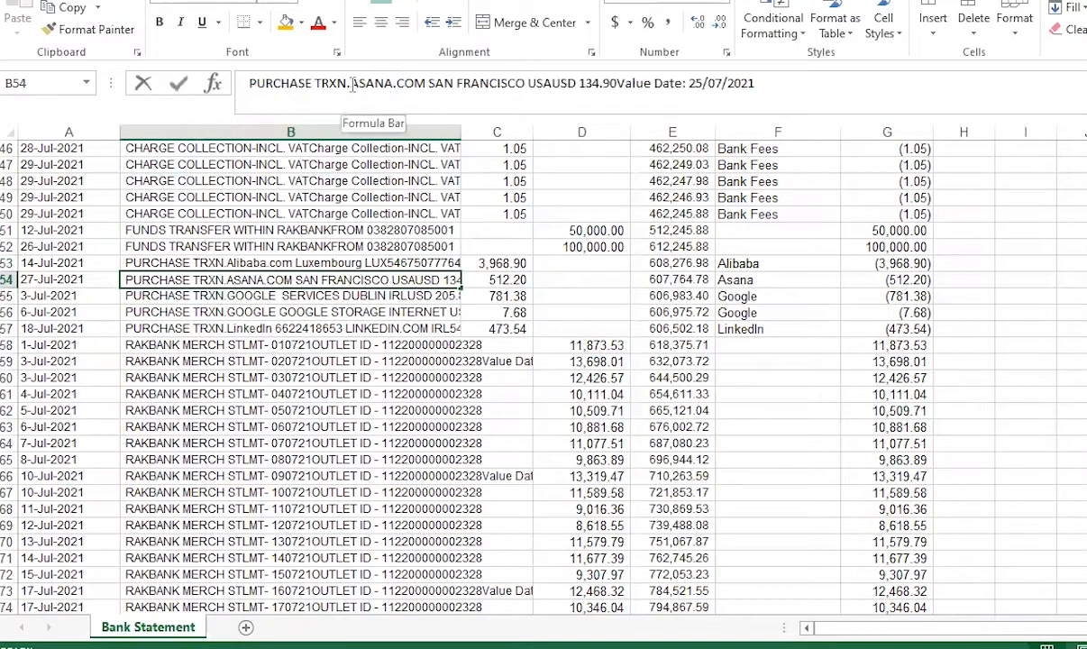
pyautogui.click(401, 83)
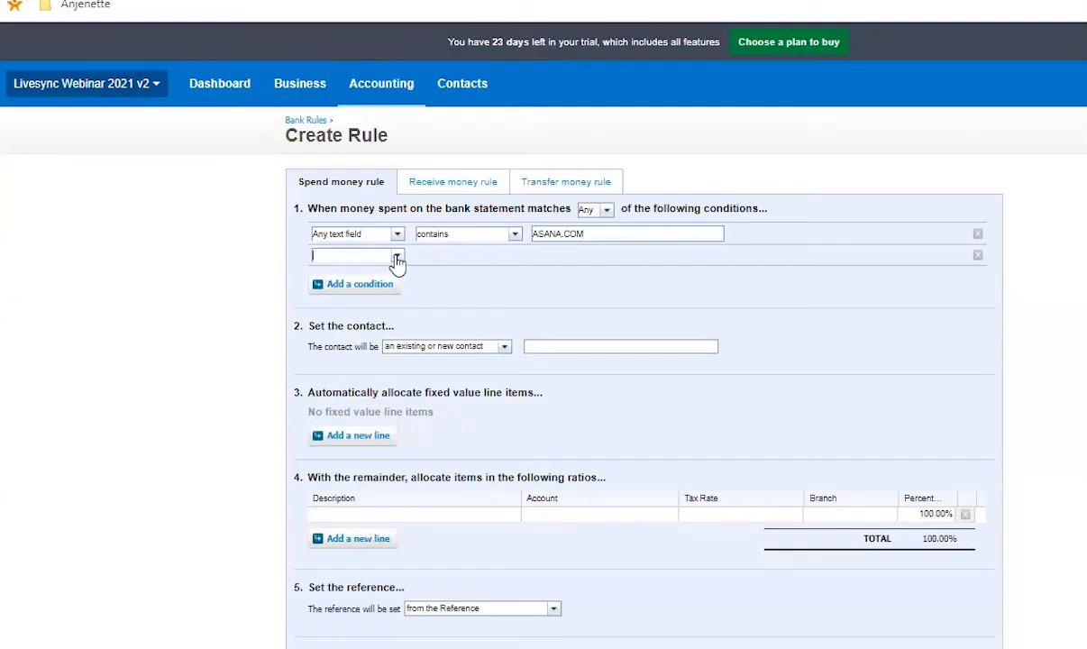
# Step: Set the second condition to check Any text field, and review the first condition's field and comparison options
pyautogui.click(377, 255)
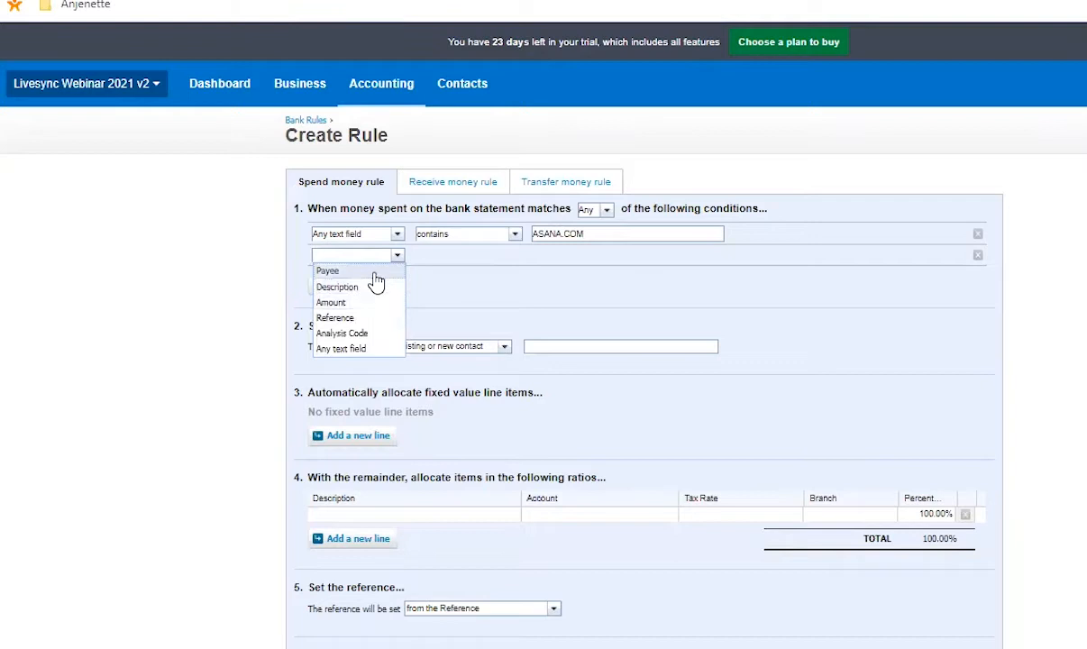
pyautogui.click(357, 350)
pyautogui.click(396, 234)
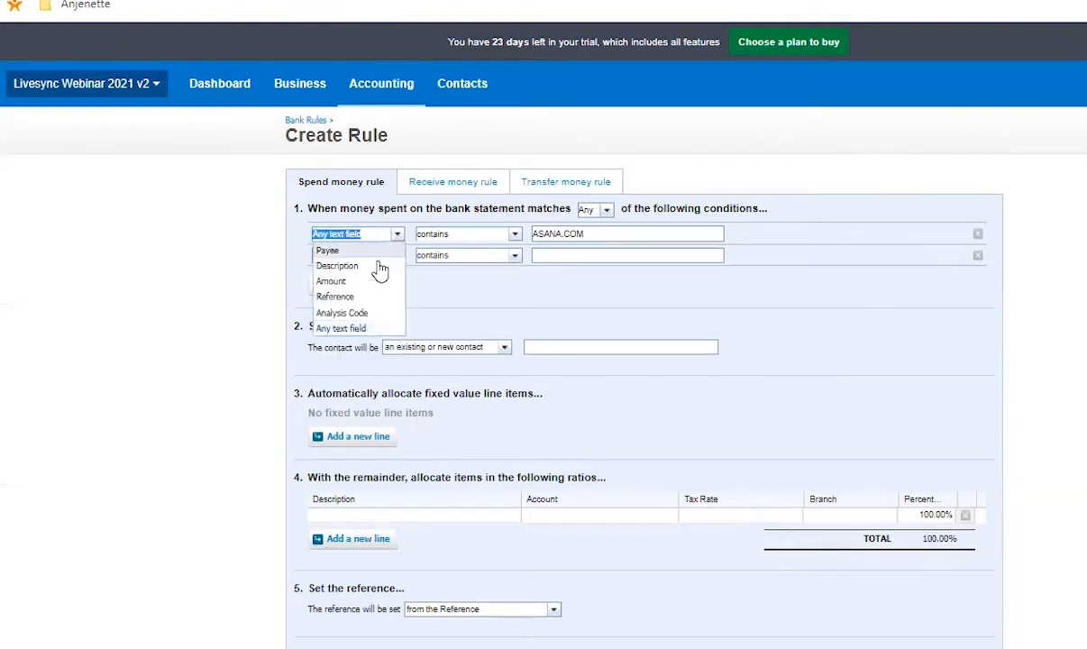
pyautogui.click(615, 233)
pyautogui.moveTo(615, 233); pyautogui.dragTo(534, 232)
pyautogui.click(507, 236)
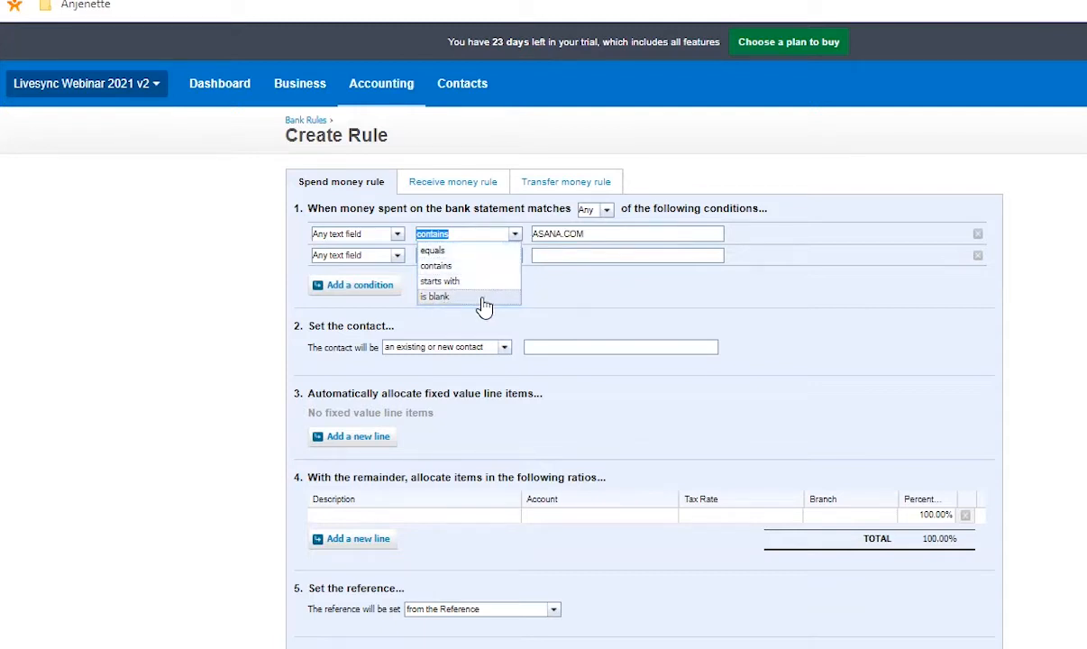
pyautogui.click(585, 234)
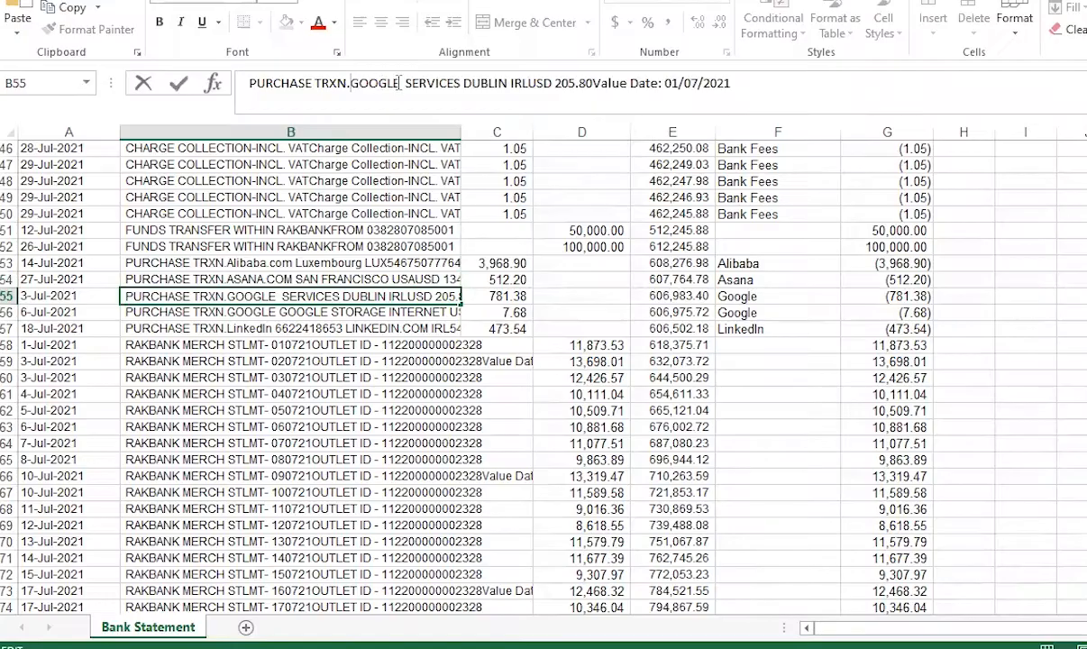
# Step: Copy GOOGLE from the bank statement description in Excel into the second condition's text in Xero
pyautogui.doubleClick(399, 83)
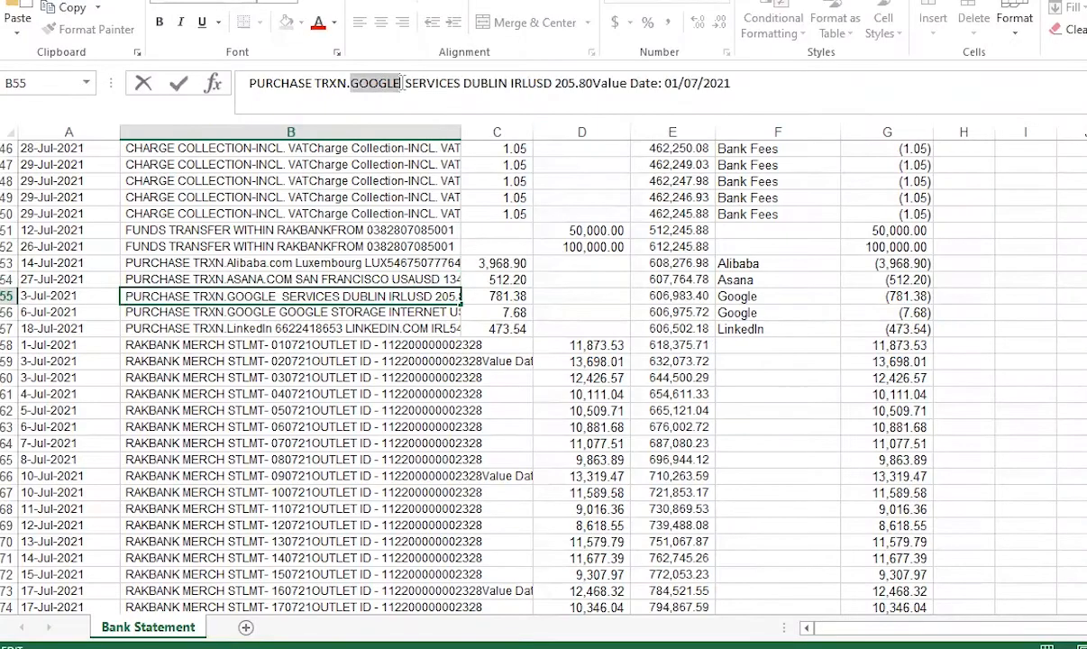
pyautogui.hotkey('ctrl', 'c')
pyautogui.hotkey('alt', 'Tab')
pyautogui.click(650, 254)
pyautogui.hotkey('ctrl', 'v')
# Step: Add a third condition where Any text field contains Alibaba.com, copied from the bank statement description in Excel
pyautogui.click(345, 285)
pyautogui.click(395, 280)
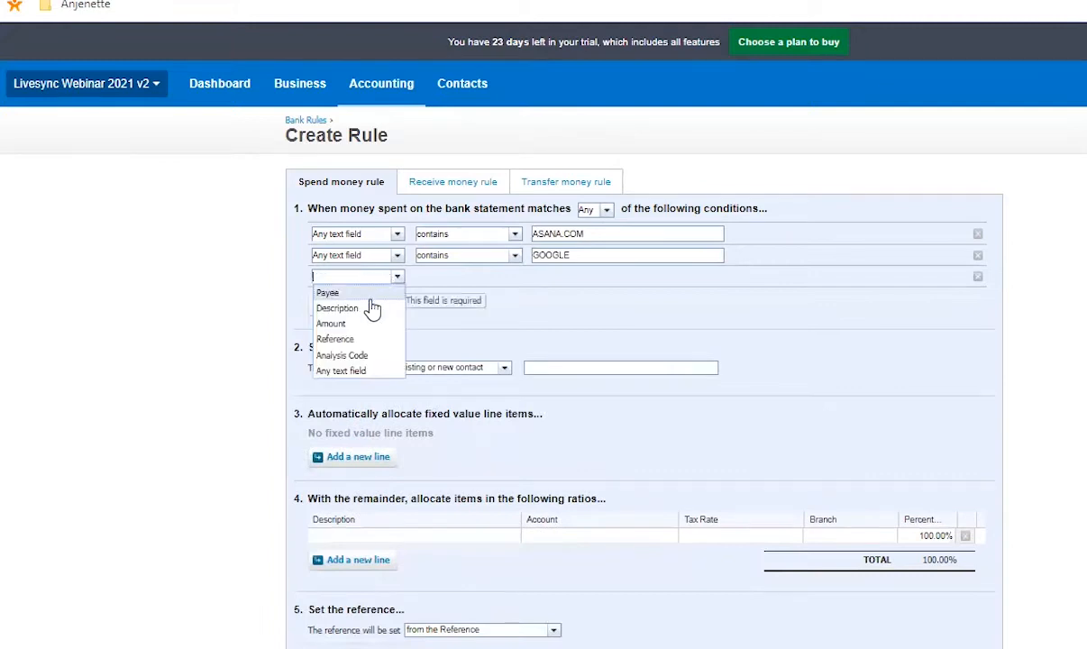
pyautogui.click(359, 371)
pyautogui.hotkey('alt', 'Tab')
pyautogui.click(336, 263)
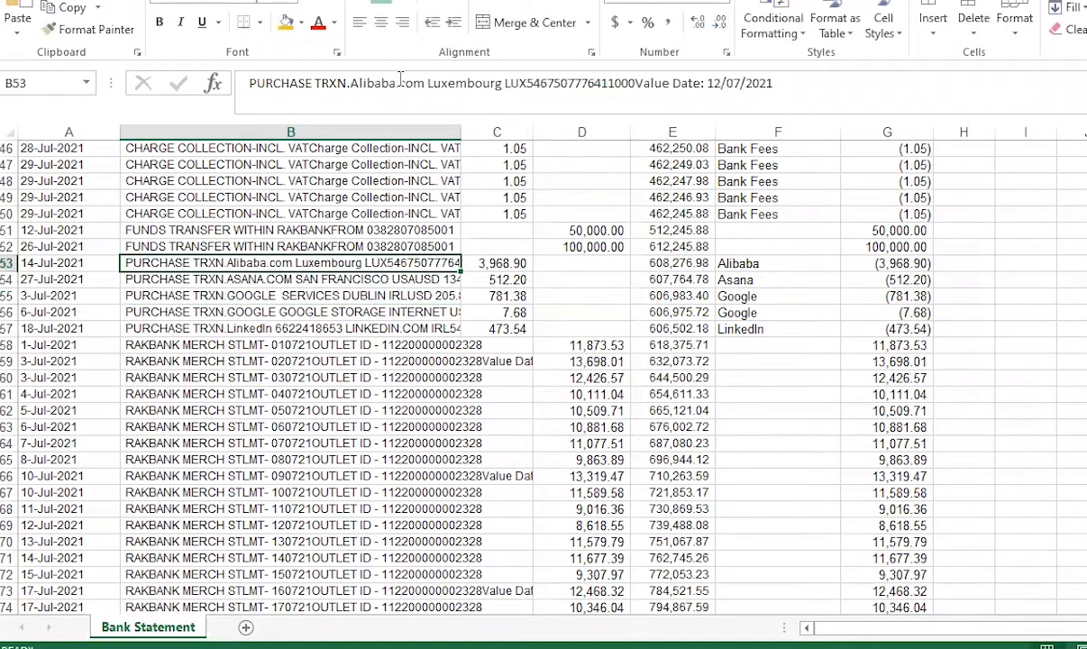
pyautogui.click(350, 83)
pyautogui.moveTo(380, 83); pyautogui.dragTo(425, 83)
pyautogui.hotkey('ctrl', 'c')
pyautogui.hotkey('alt', 'Tab')
pyautogui.click(662, 277)
pyautogui.hotkey('ctrl', 'v')
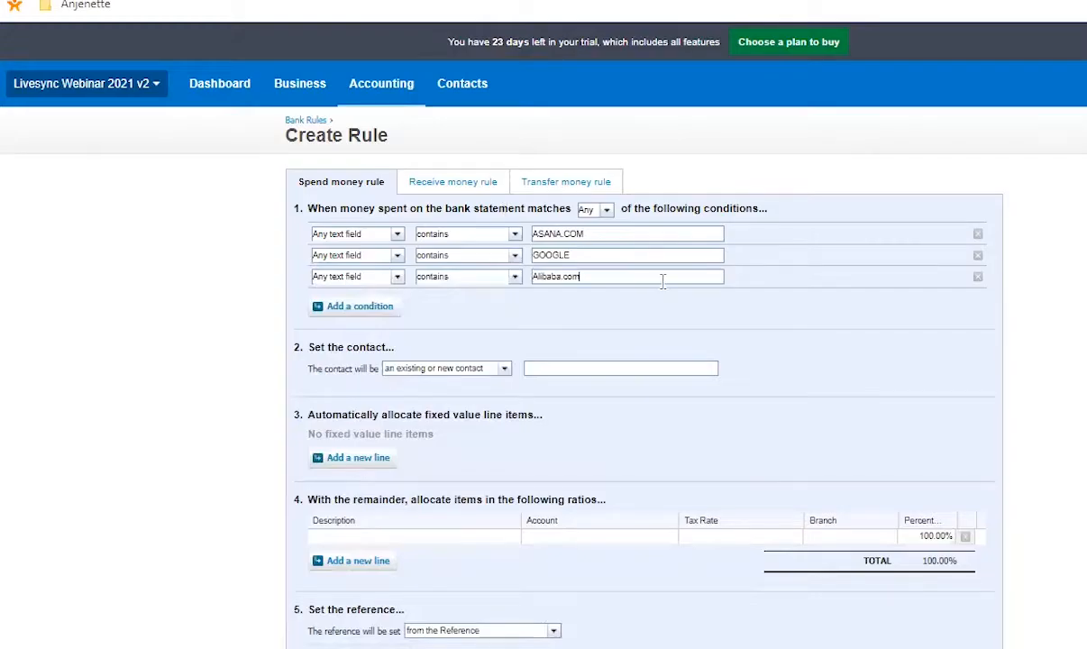
# Step: Add a fourth condition where Any text field contains LinkedIn, copied from the bank statement description in Excel
pyautogui.hotkey('alt', 'Tab')
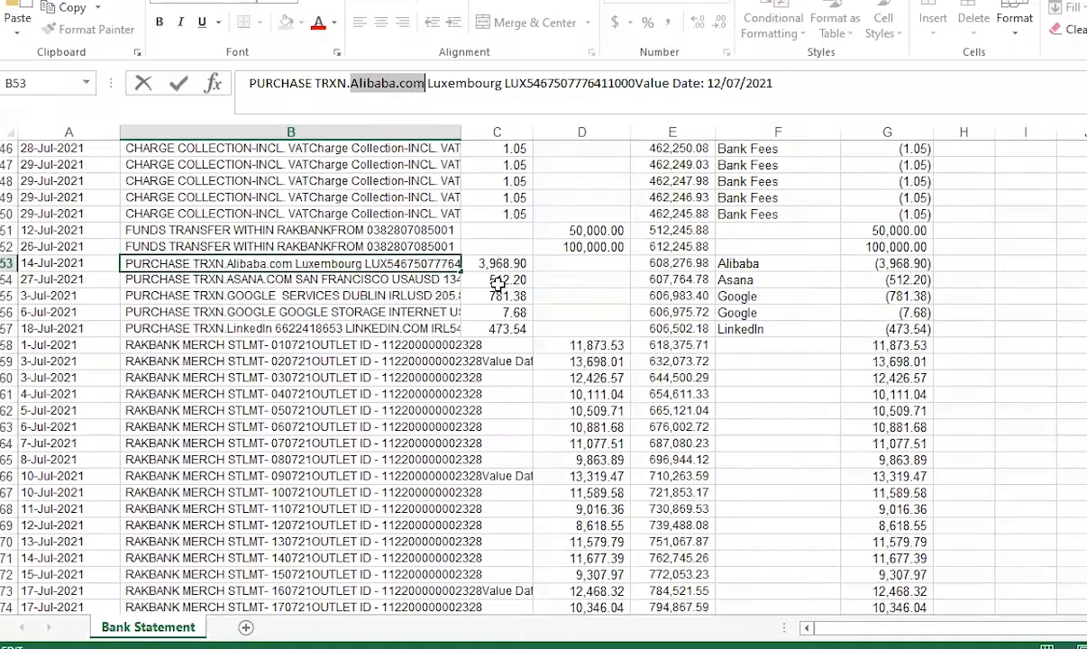
pyautogui.click(329, 328)
pyautogui.click(349, 83)
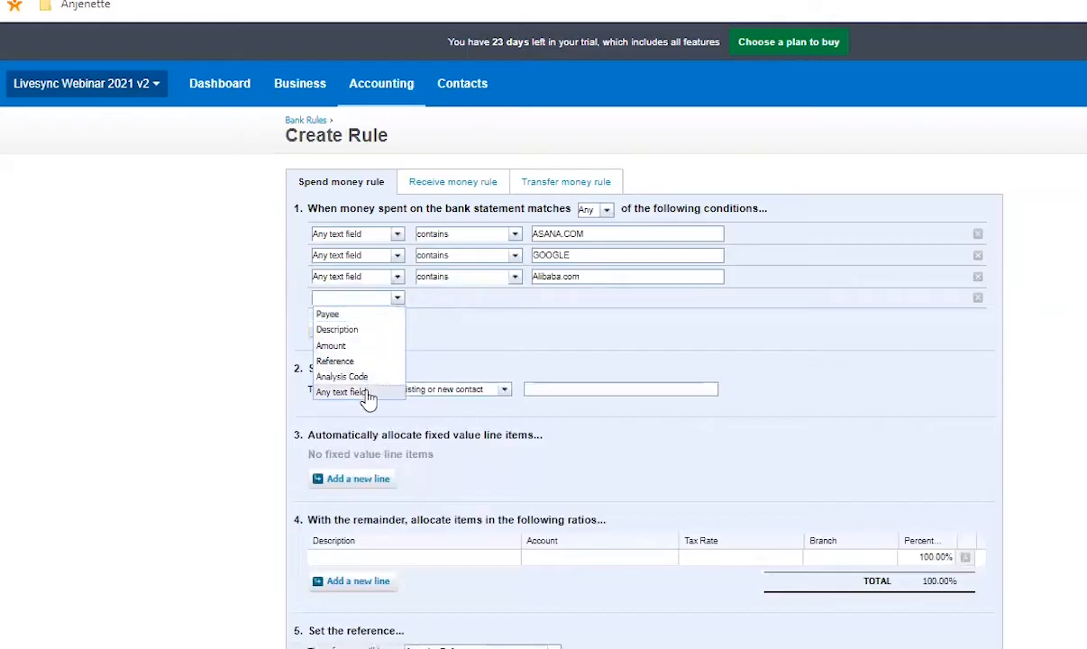
pyautogui.click(364, 391)
pyautogui.click(575, 297)
# Step: Set the rule's contact to be the Payee from the bank
pyautogui.scroll(-3, 602, 347)
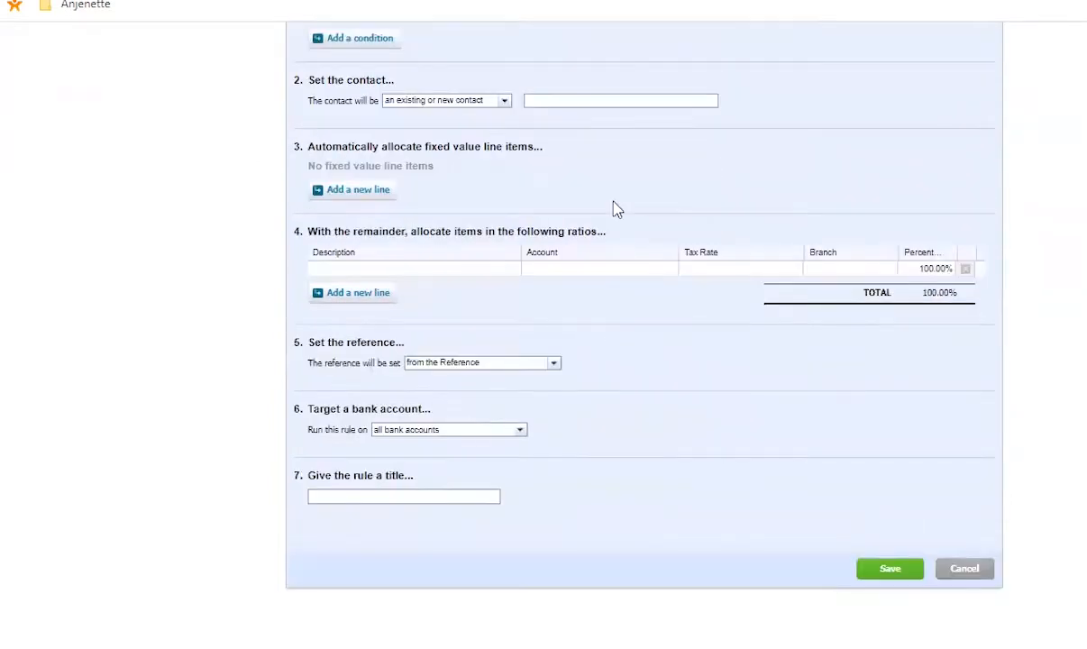
pyautogui.click(505, 101)
pyautogui.click(527, 101)
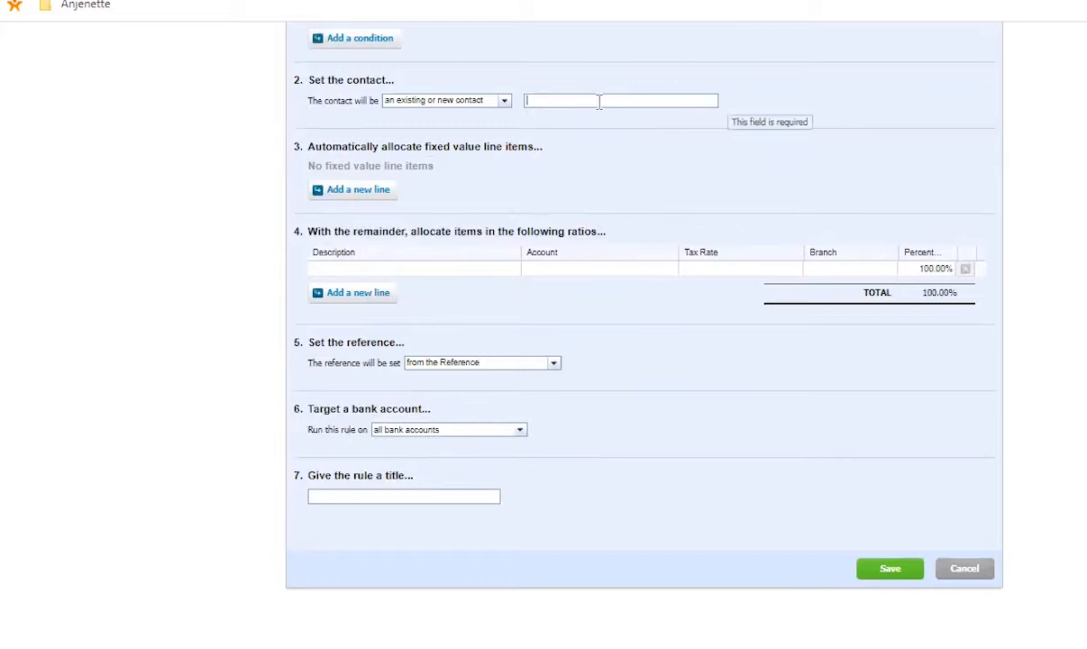
pyautogui.click(505, 103)
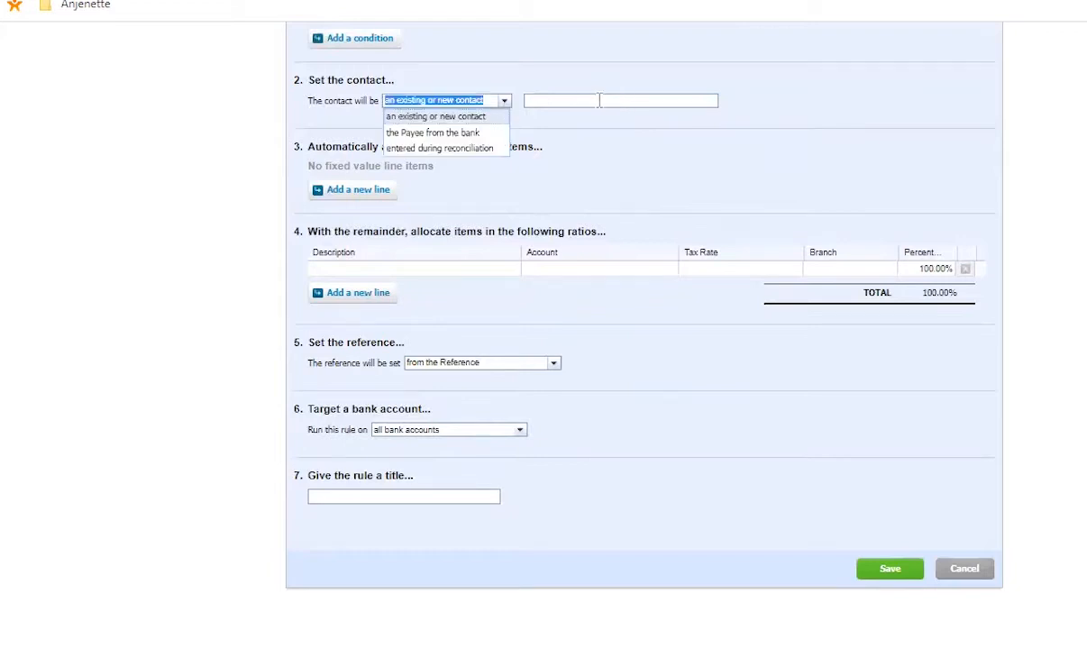
pyautogui.click(412, 133)
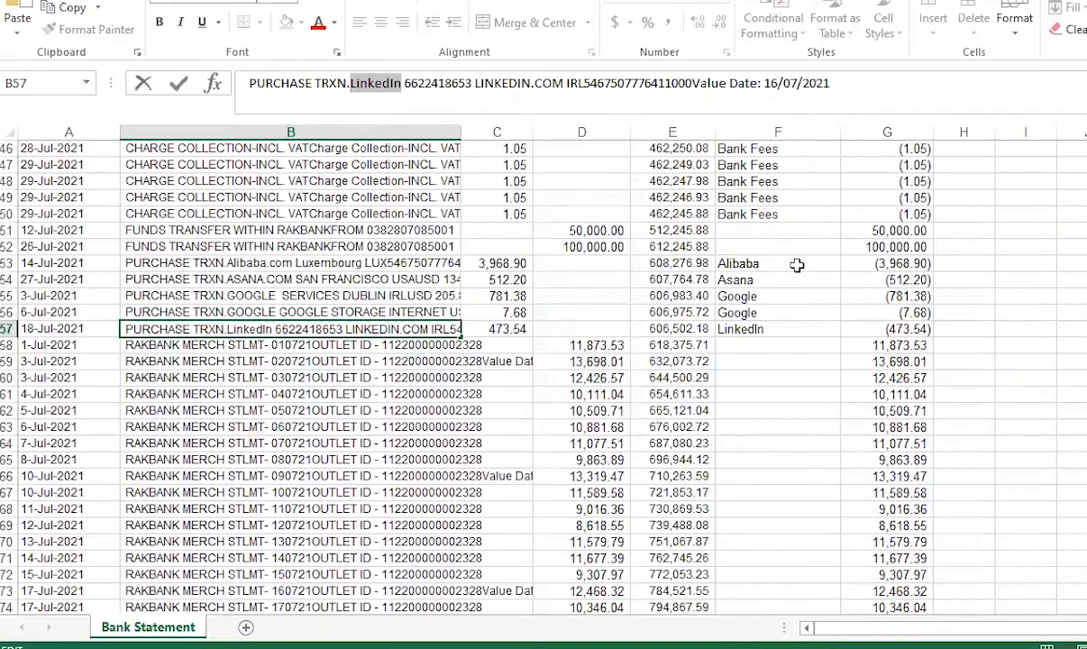
# Step: Check the payee column of the Excel bank statement, and review the rule's fixed value and ratio allocation sections in Xero
pyautogui.click(757, 267)
pyautogui.scroll(9, 792, 194)
pyautogui.scroll(-11, 800, 232)
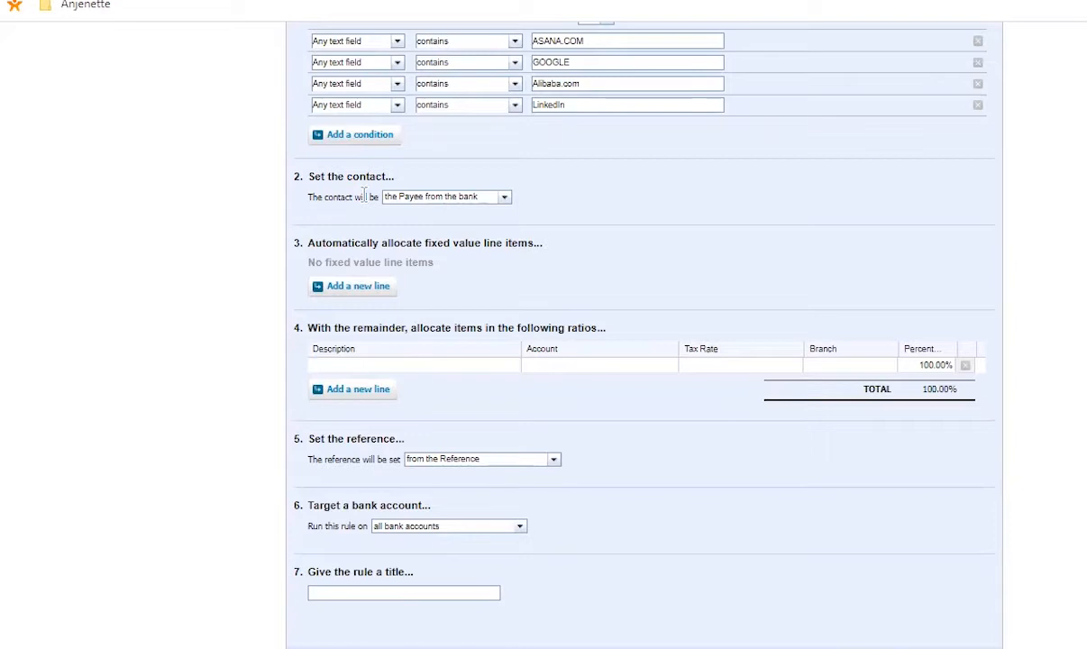
pyautogui.scroll(-2, 289, 281)
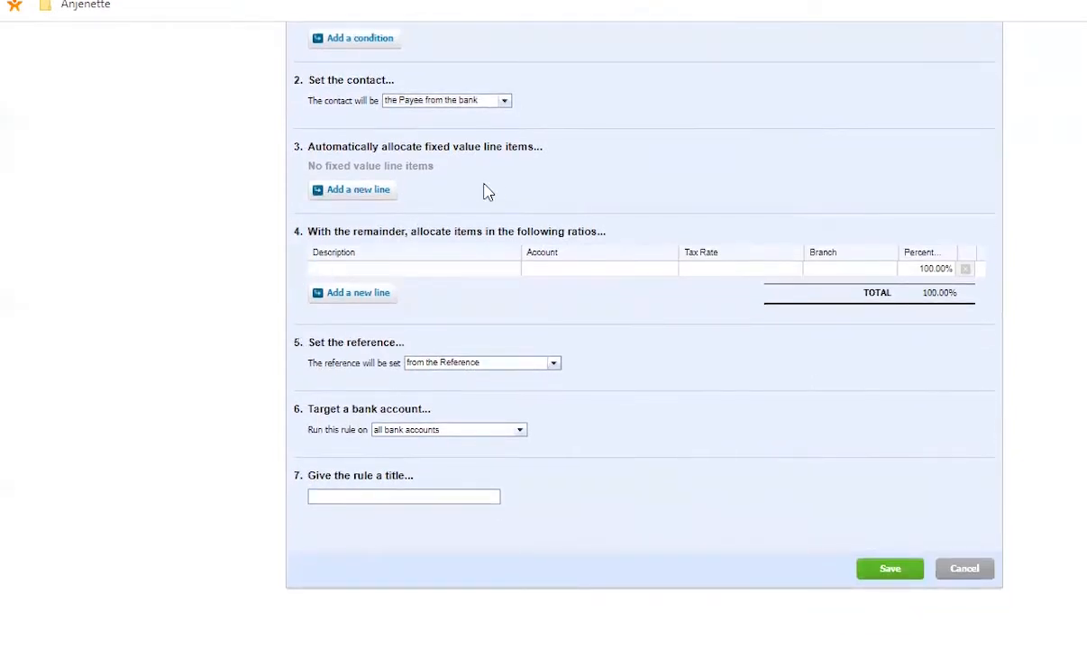
pyautogui.scroll(2, 388, 222)
pyautogui.moveTo(308, 222); pyautogui.dragTo(618, 224)
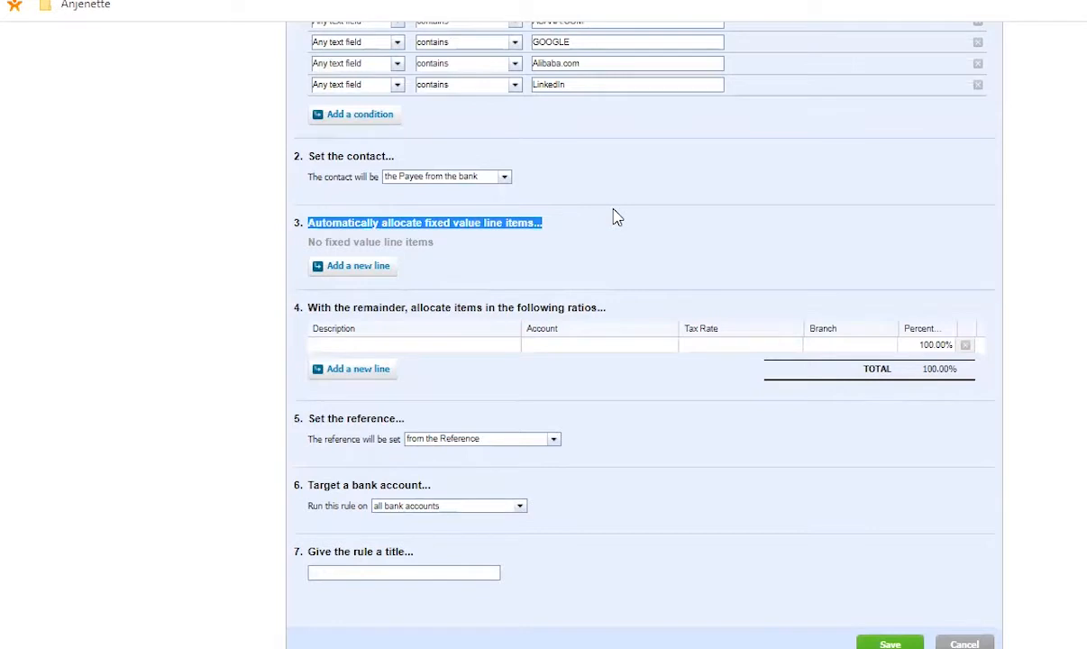
pyautogui.click(506, 261)
pyautogui.scroll(-2, 452, 328)
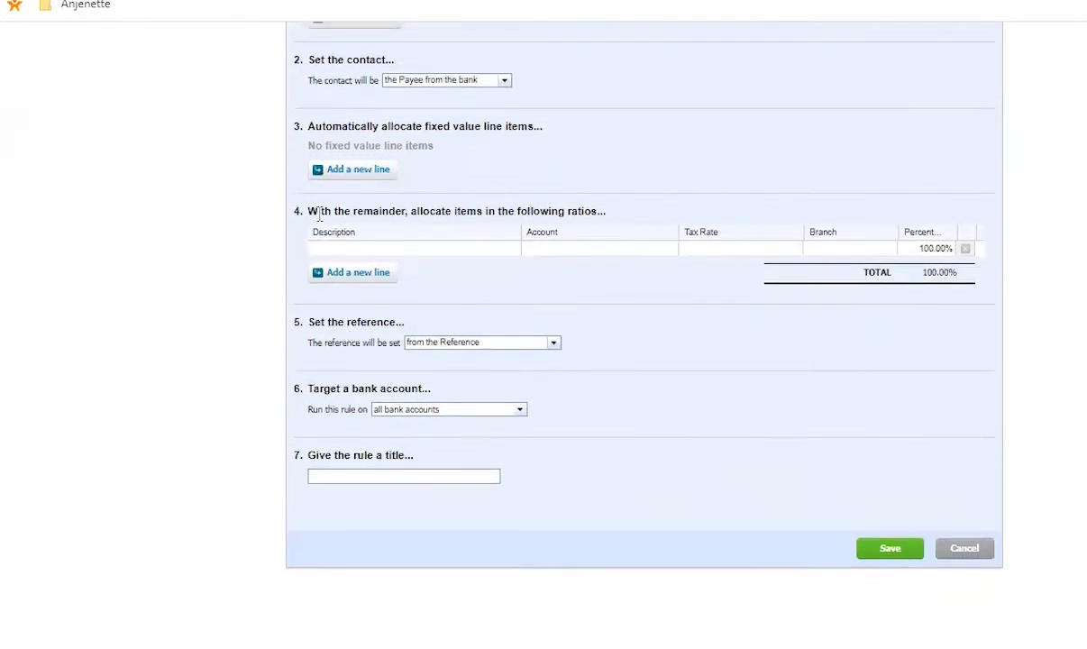
pyautogui.moveTo(291, 218); pyautogui.dragTo(583, 211)
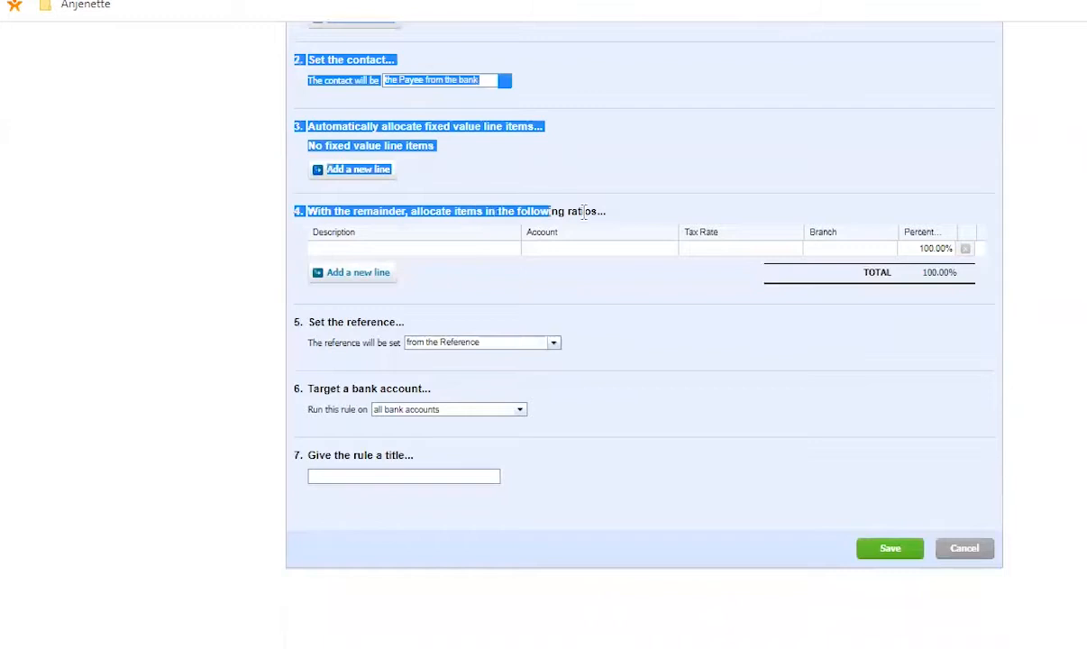
pyautogui.click(493, 278)
# Step: Fill the first ratio allocation line with the description Subscription and account 485 - Subscriptions
pyautogui.click(452, 251)
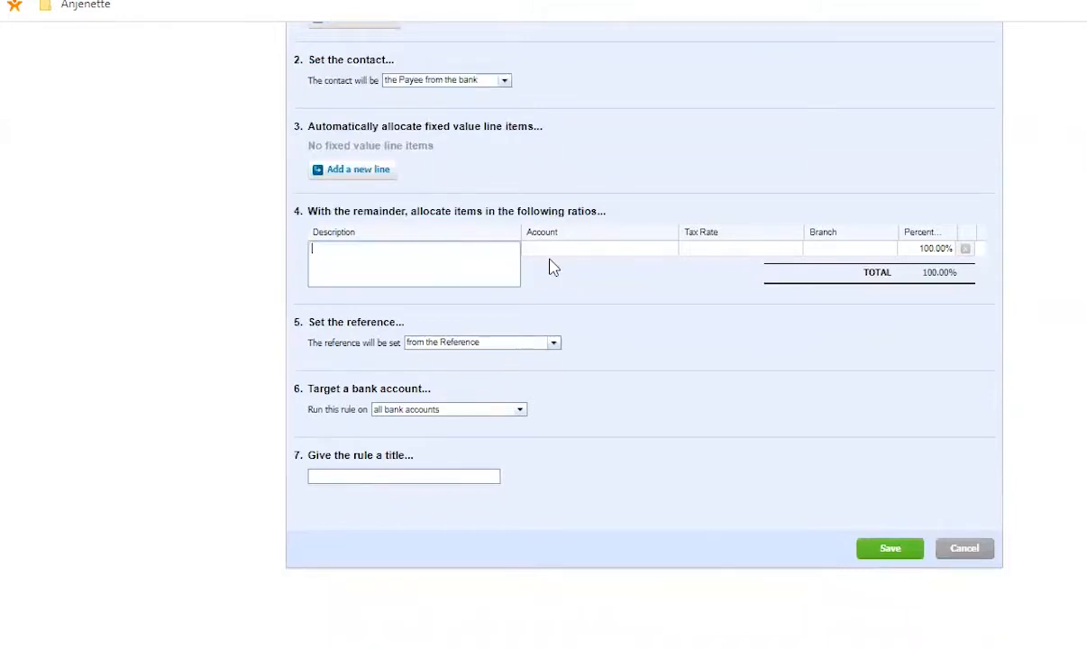
pyautogui.scroll(6, 554, 267)
pyautogui.scroll(-2, 631, 327)
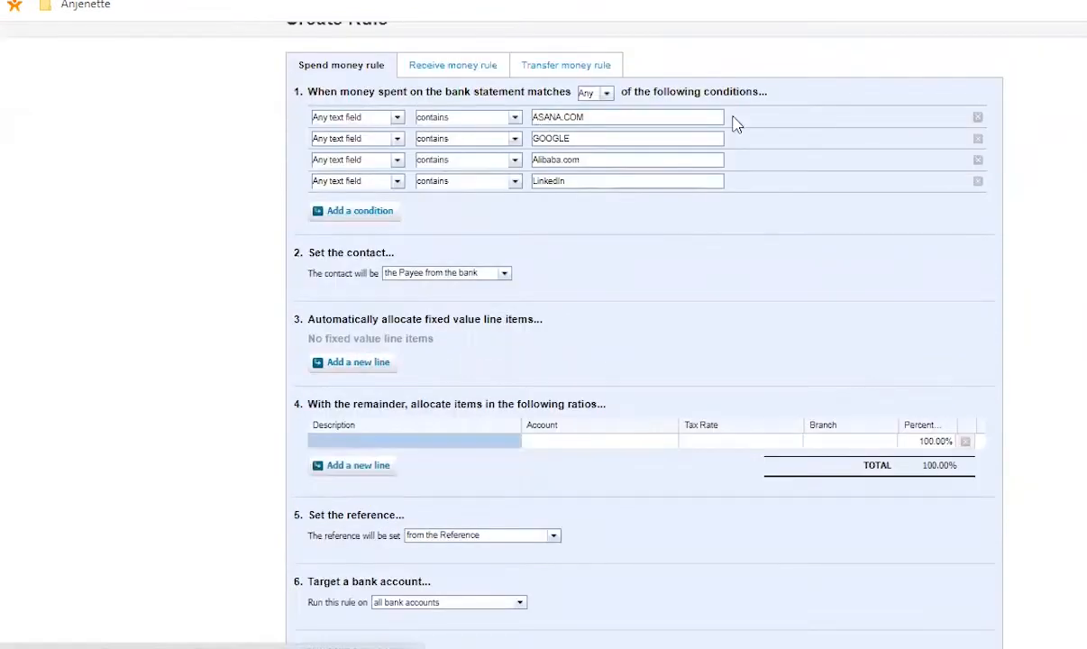
pyautogui.click(462, 440)
pyautogui.write('Subscription')
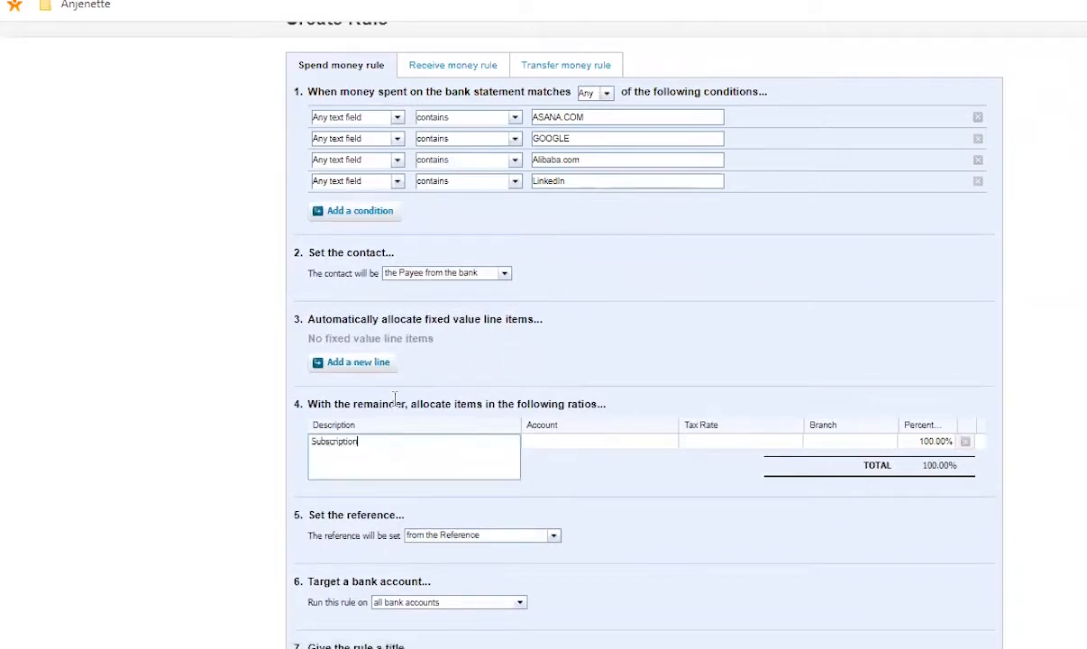
pyautogui.write('subs')
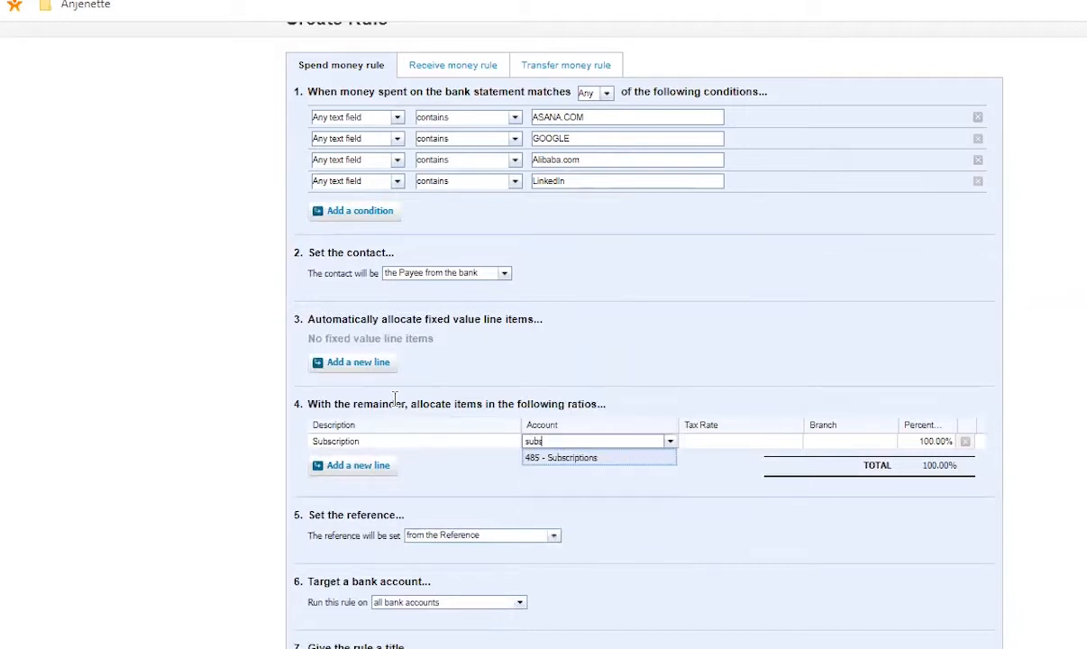
pyautogui.press('Tab')
pyautogui.press('Tab')
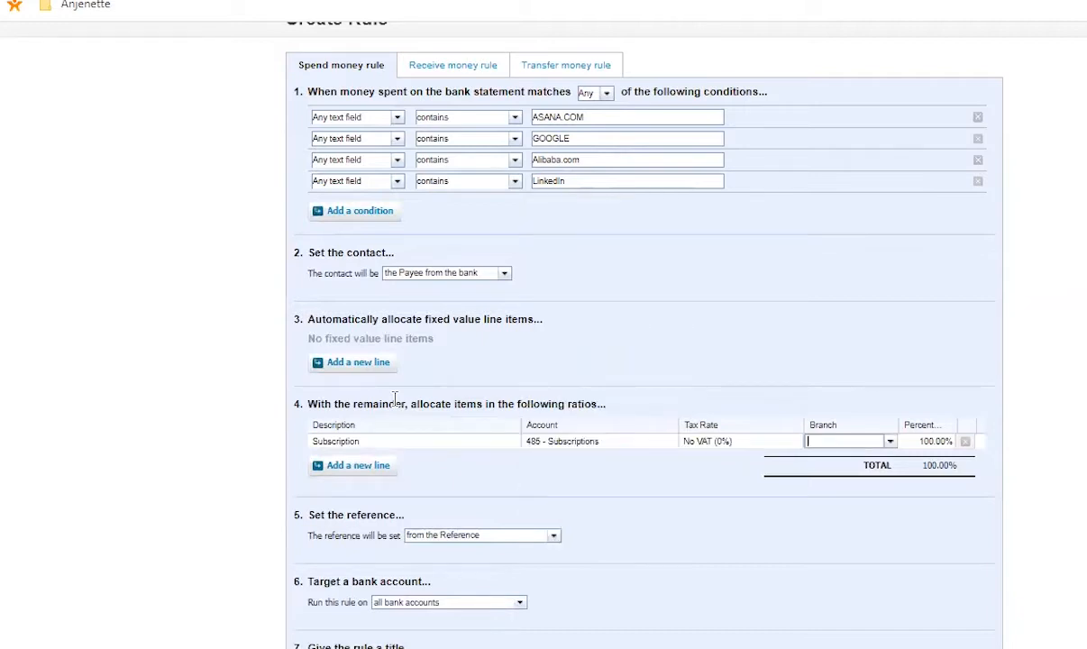
# Step: Review the tax rate options for the first allocation line and assign the line to Branch 1
pyautogui.click(749, 441)
pyautogui.click(796, 441)
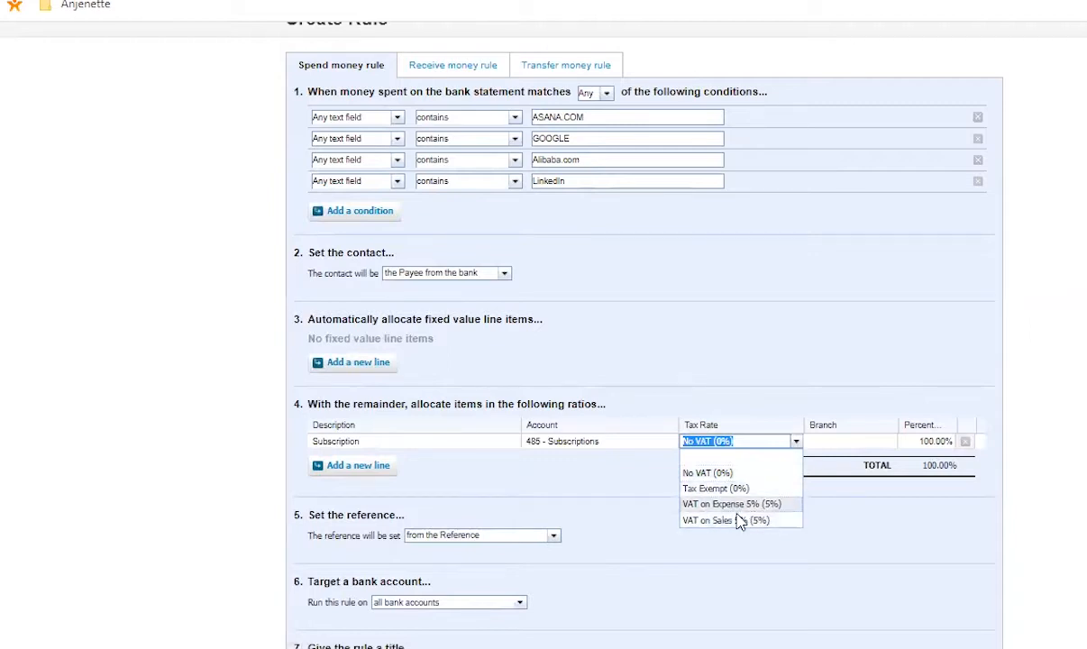
pyautogui.click(847, 445)
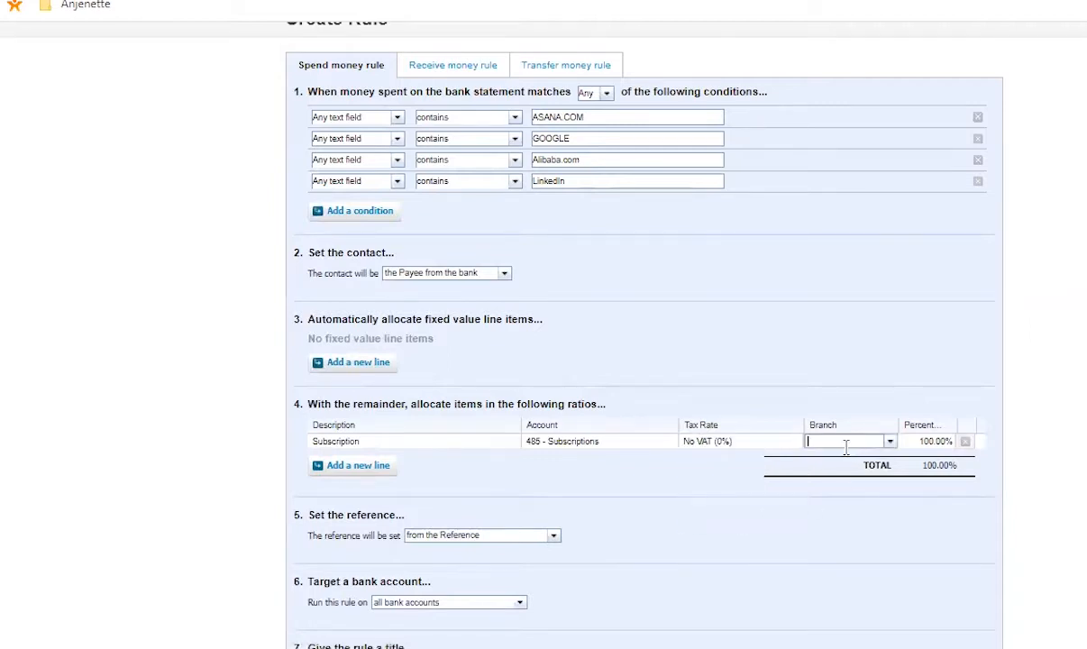
pyautogui.click(889, 441)
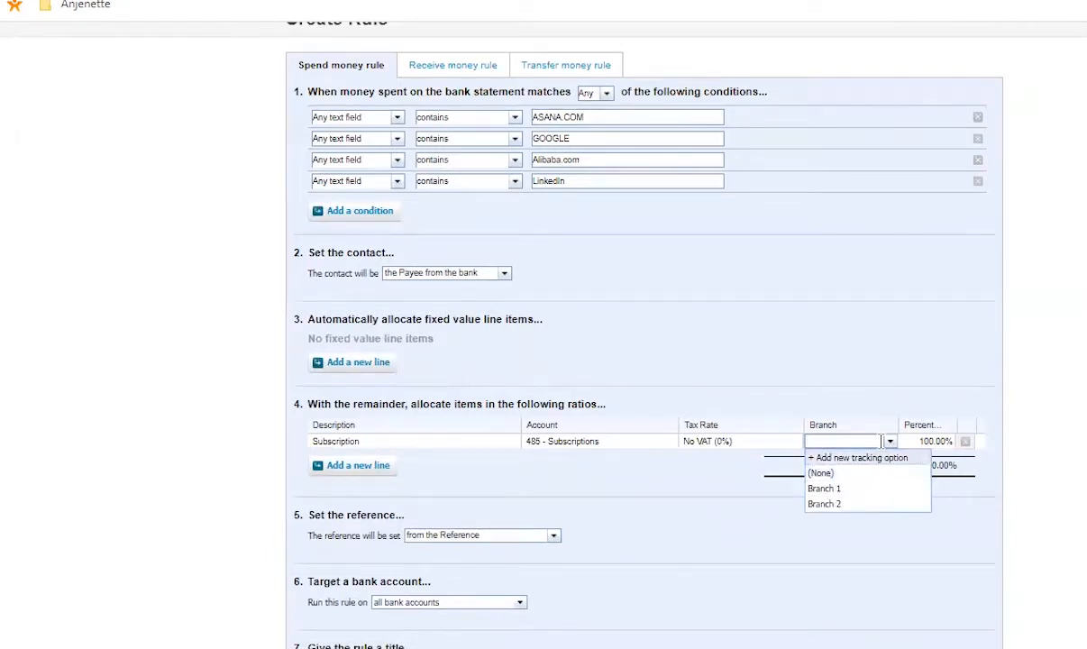
pyautogui.click(890, 441)
pyautogui.click(891, 442)
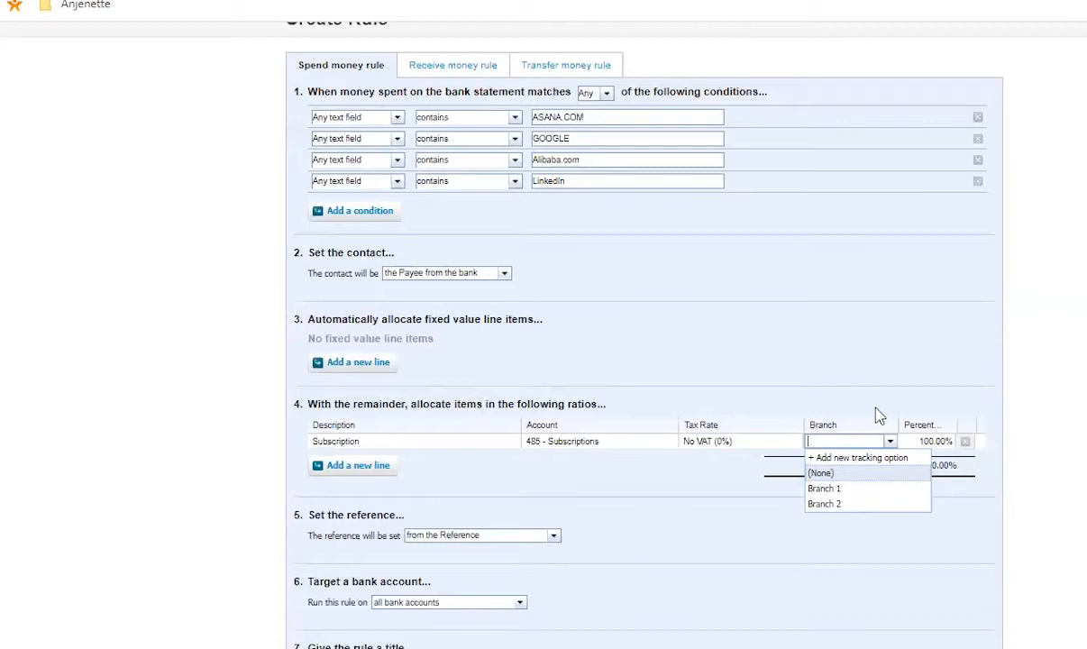
pyautogui.click(823, 491)
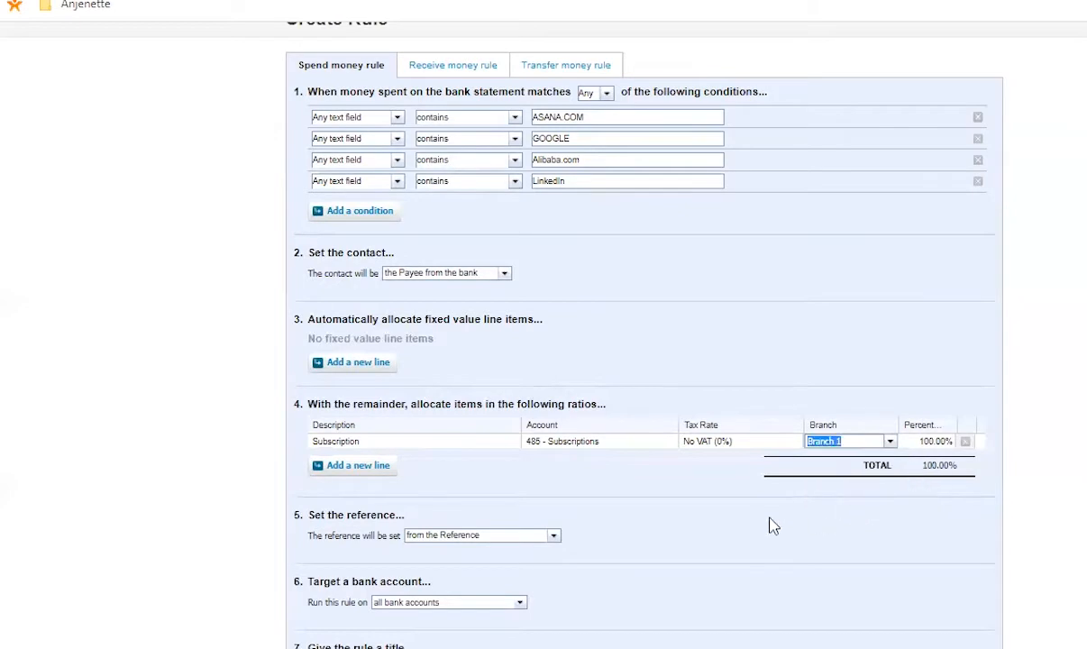
# Step: Add a second ratio allocation line and copy the description Subscription into it from the first line
pyautogui.scroll(2, 505, 492)
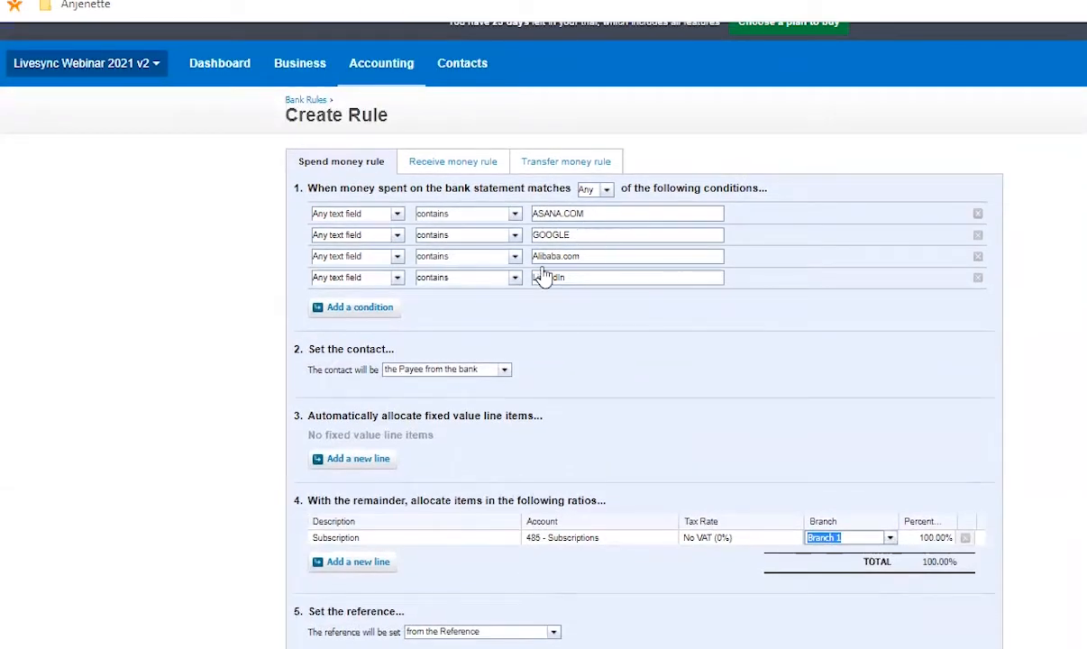
pyautogui.scroll(-3, 542, 275)
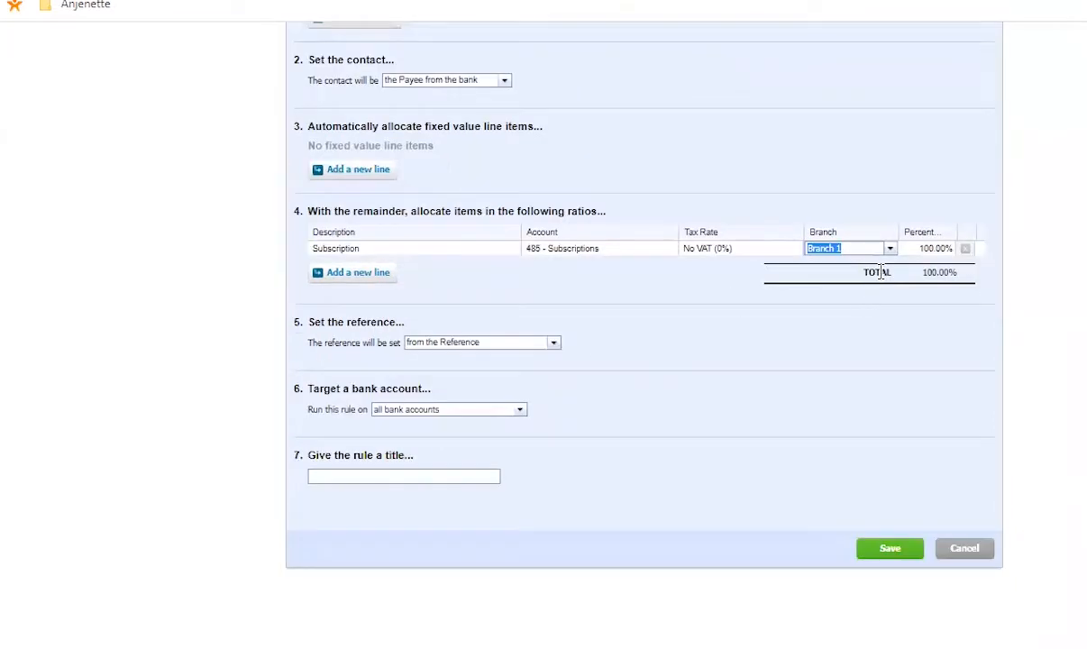
pyautogui.click(370, 272)
pyautogui.click(395, 250)
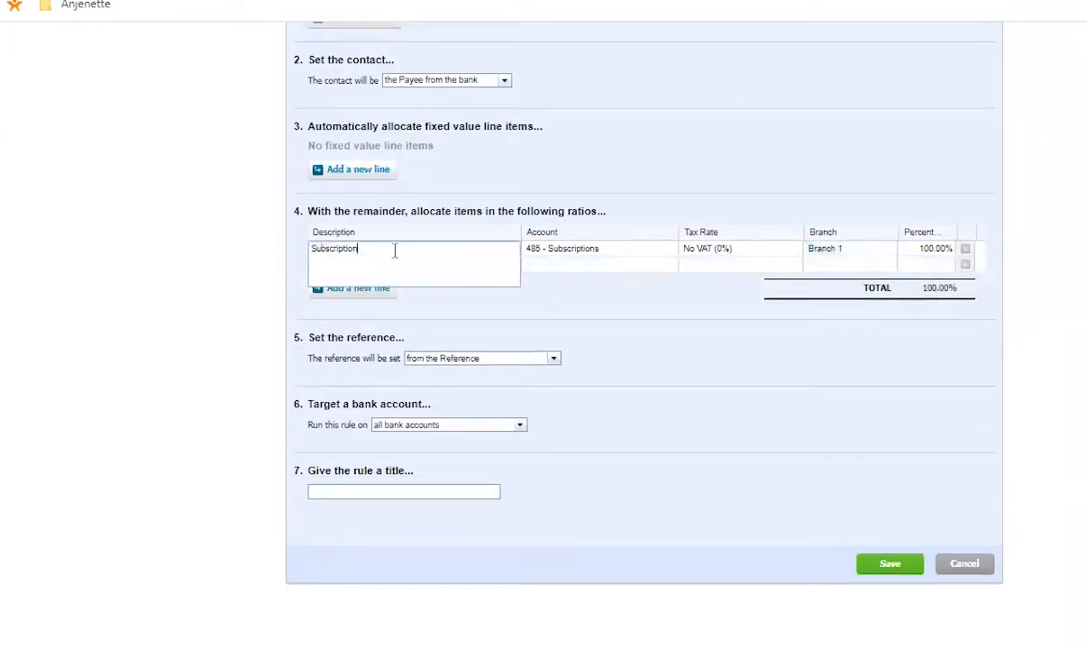
pyautogui.doubleClick(395, 251)
pyautogui.hotkey('ctrl', 'c')
pyautogui.click(396, 263)
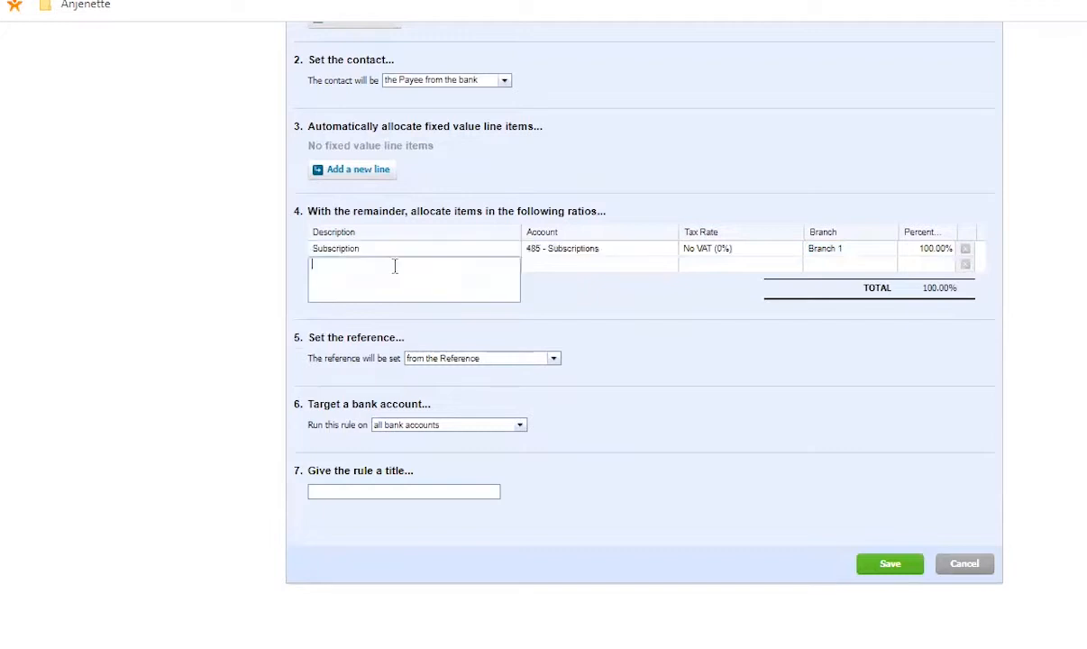
pyautogui.hotkey('ctrl', 'v')
# Step: Set the second allocation line's account to 485 - Subscriptions and its branch to Branch 2
pyautogui.press('Tab')
pyautogui.write('485')
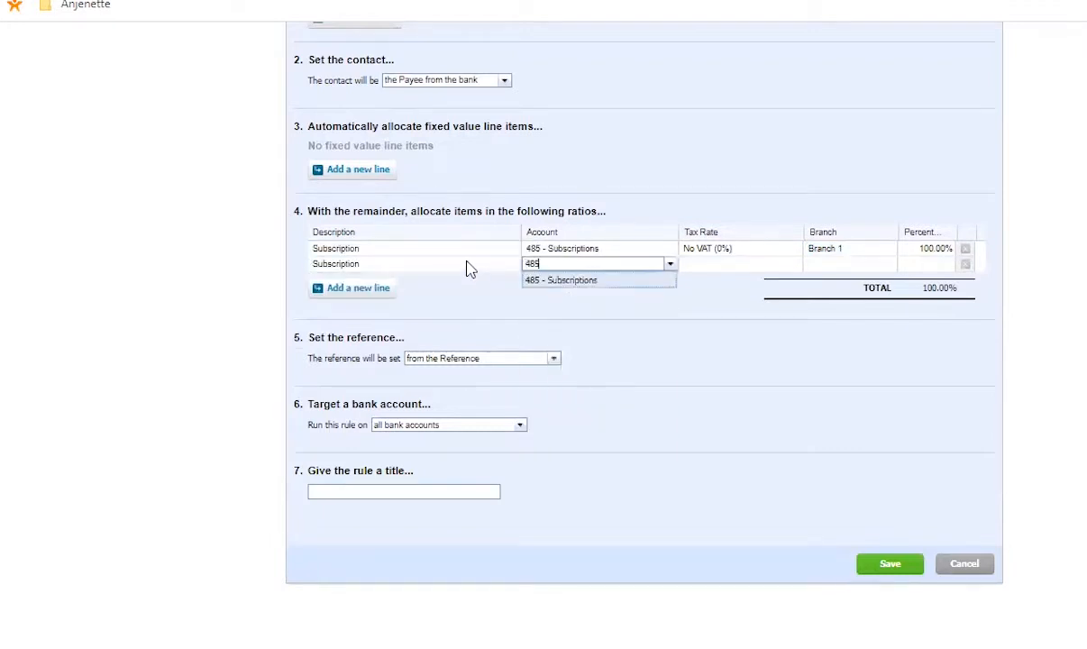
pyautogui.press('Tab')
pyautogui.press('Tab')
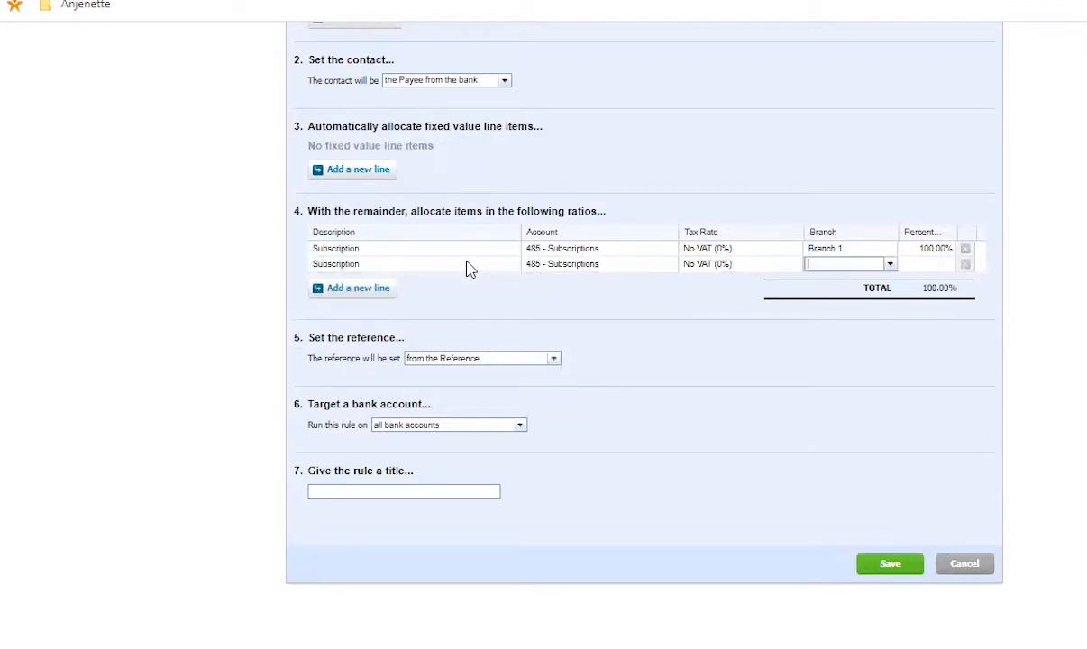
pyautogui.click(890, 263)
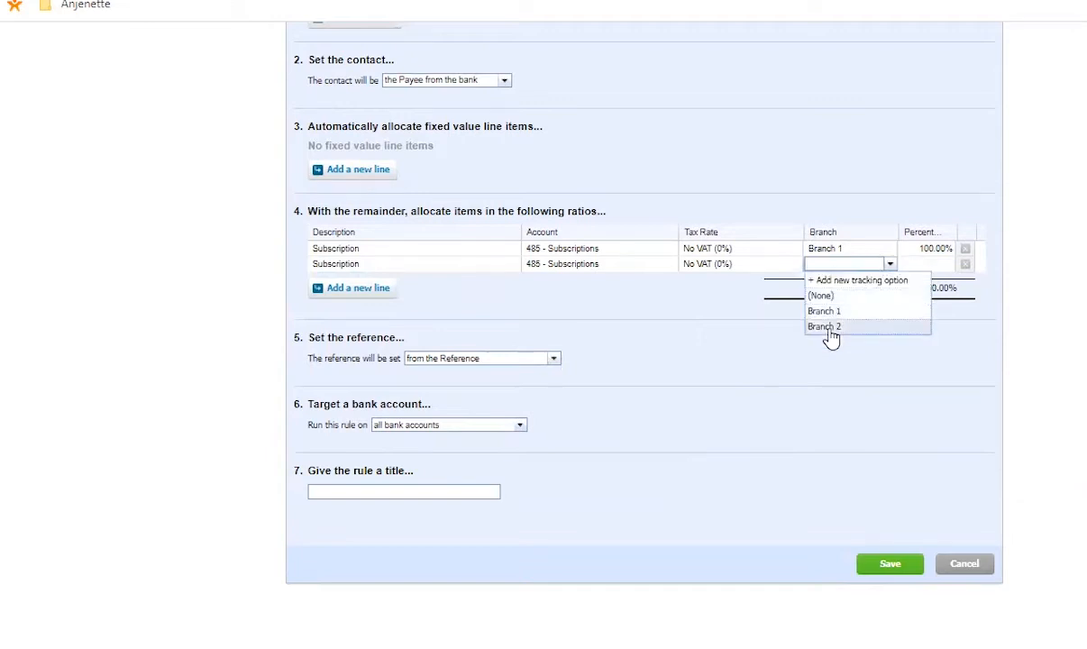
pyautogui.click(829, 325)
# Step: Split the allocation between Branch 1 and Branch 2 at 50% each
pyautogui.click(937, 247)
pyautogui.write('50')
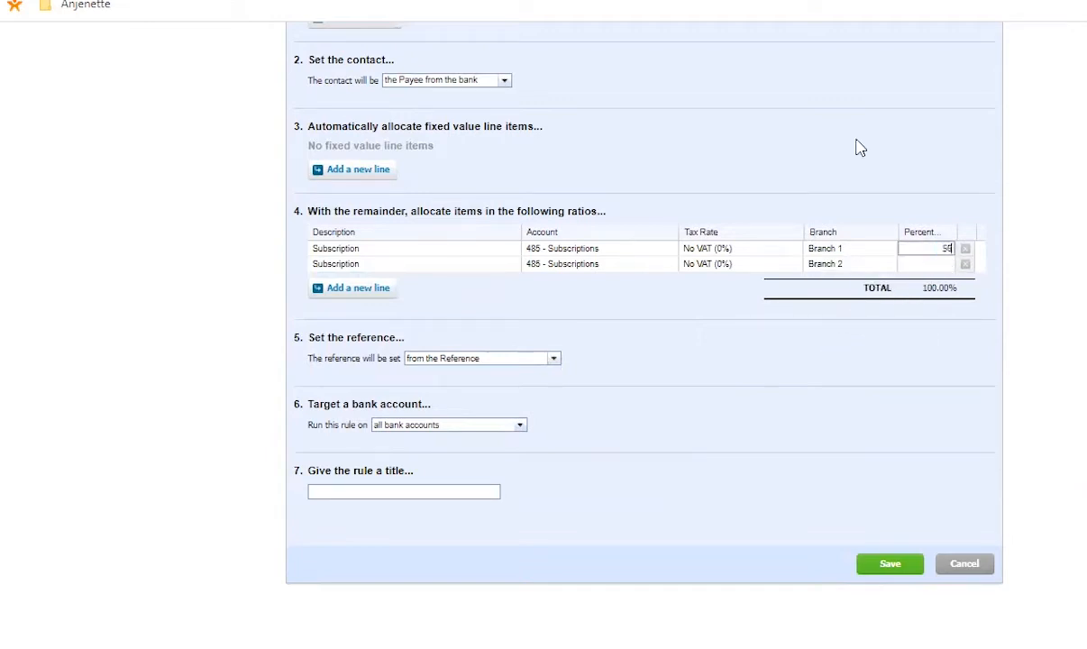
pyautogui.click(906, 264)
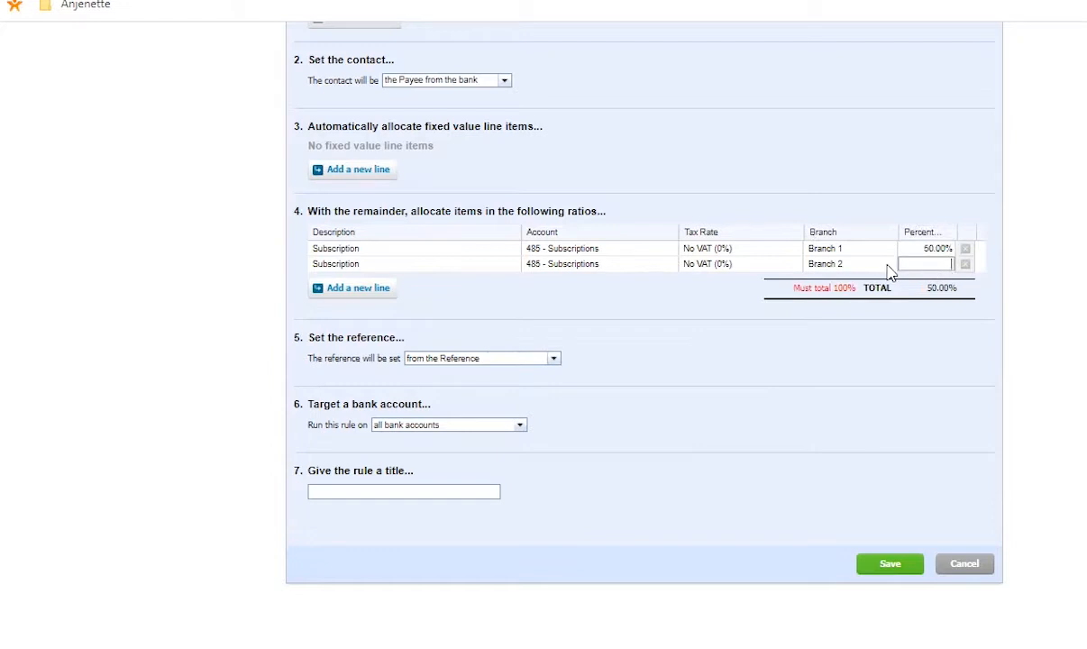
pyautogui.write('50')
pyautogui.press('Tab')
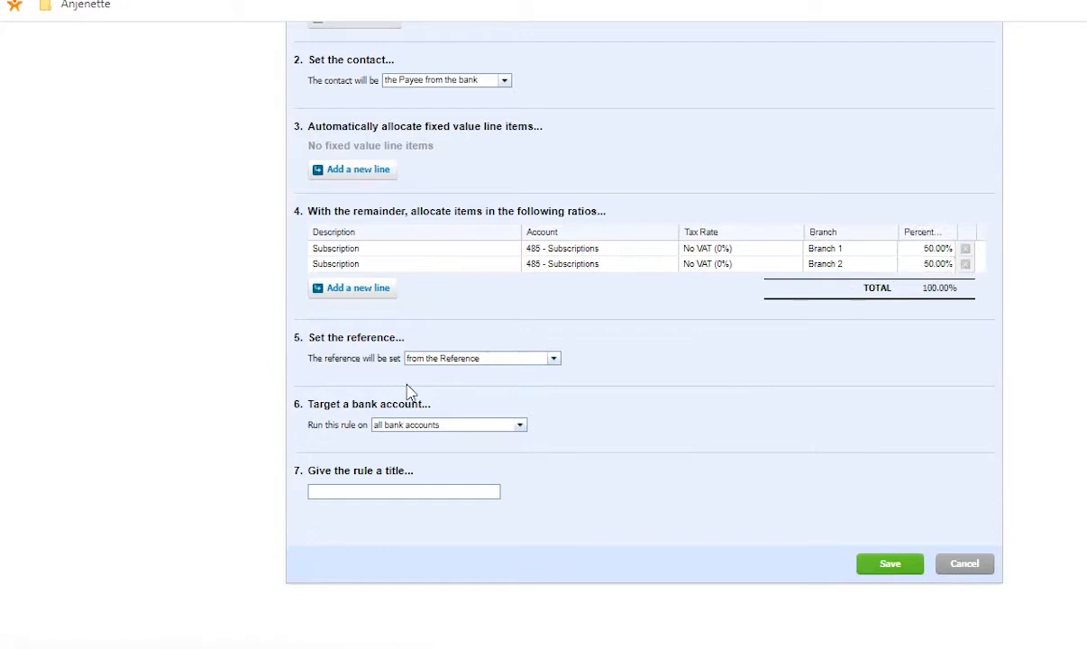
# Step: Review the reference setting, keep it as from the Reference, and title the rule Subscription
pyautogui.click(554, 360)
pyautogui.click(554, 360)
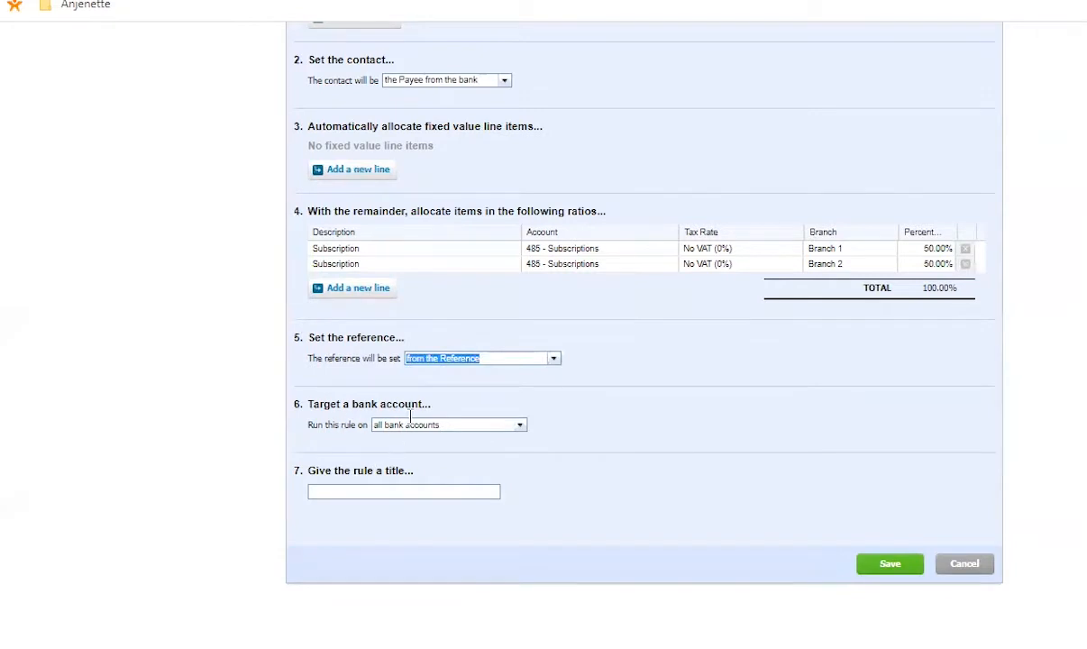
pyautogui.click(461, 491)
pyautogui.scroll(-1, 439, 501)
pyautogui.write('Subscription')
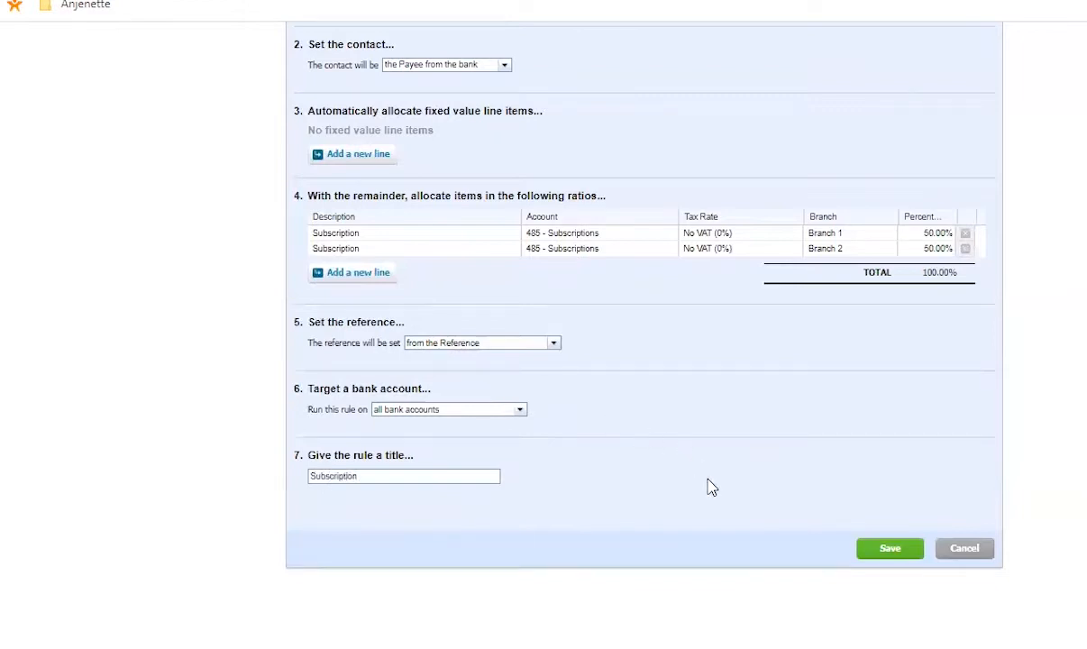
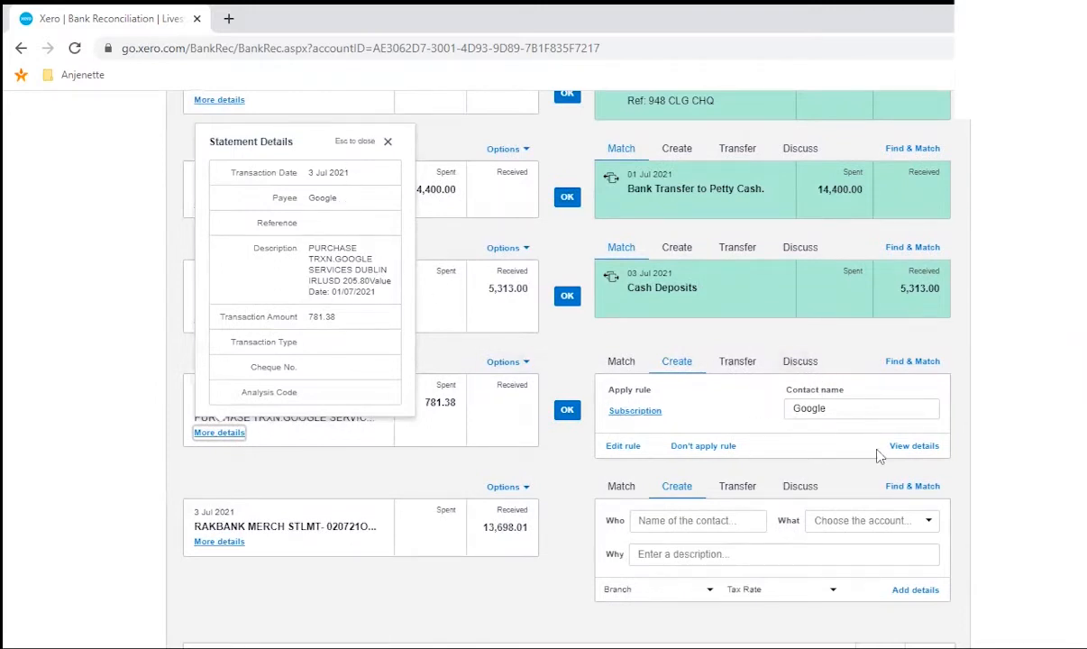
# Step: Review the split lines that the Subscription rule creates for the Google payment and reconcile that payment with the rule
pyautogui.click(901, 448)
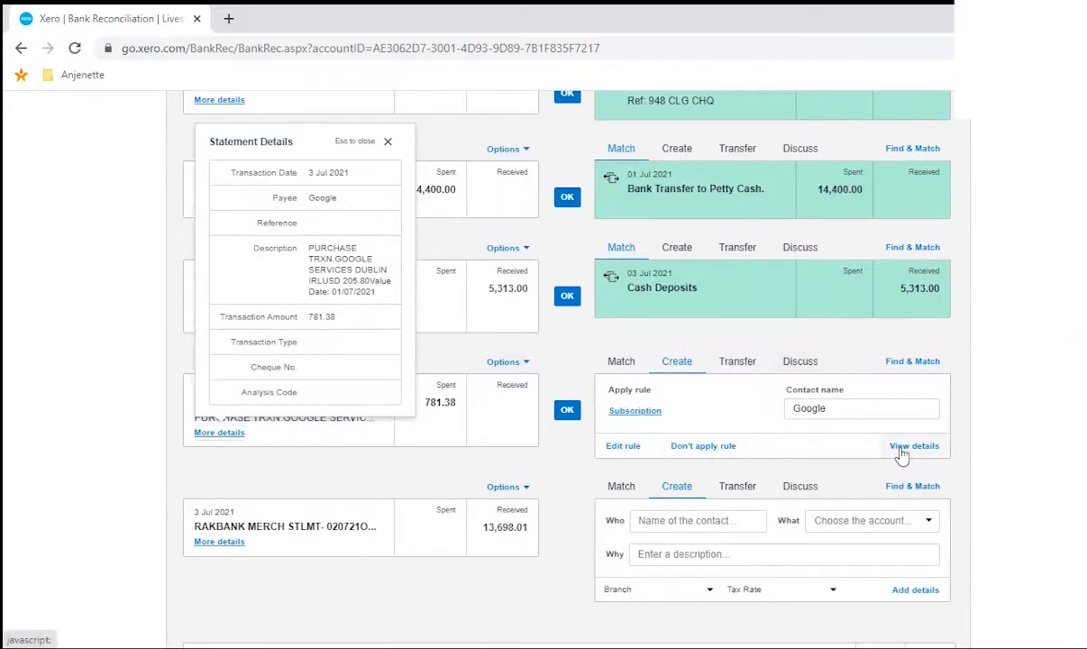
pyautogui.scroll(-8, 496, 408)
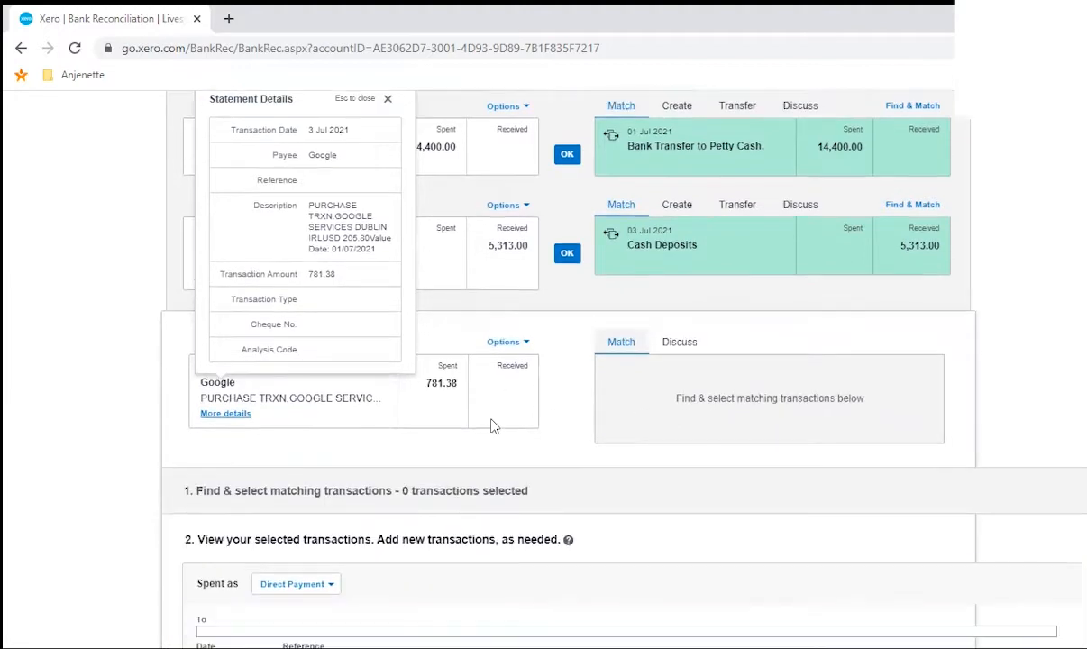
pyautogui.scroll(1, 893, 298)
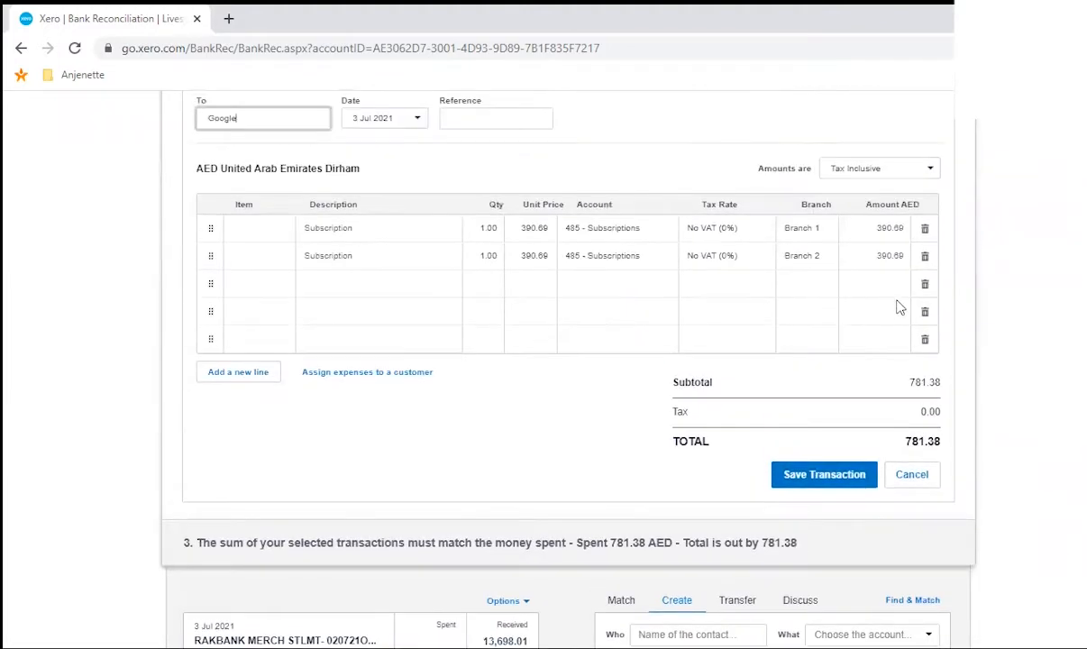
pyautogui.scroll(1, 545, 216)
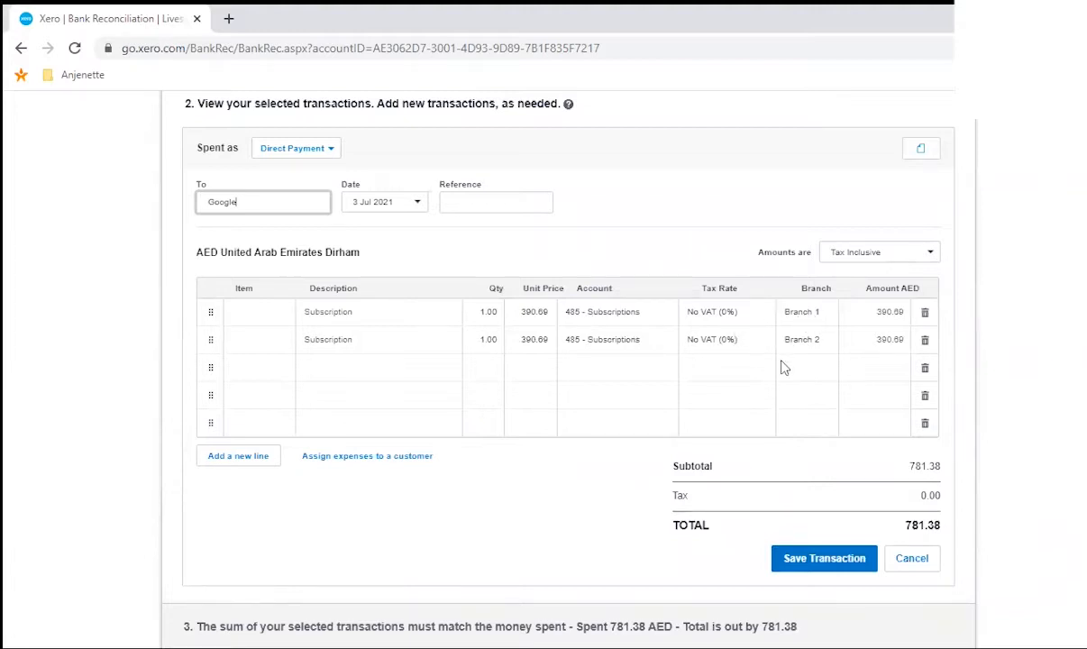
pyautogui.scroll(-1, 892, 509)
pyautogui.click(910, 474)
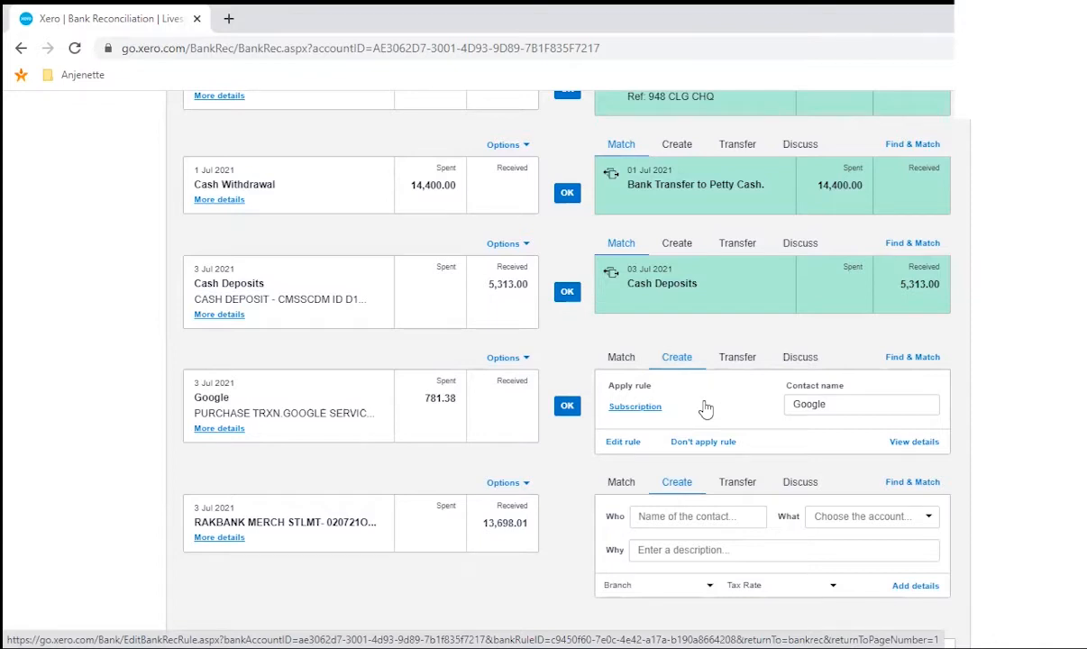
pyautogui.click(567, 408)
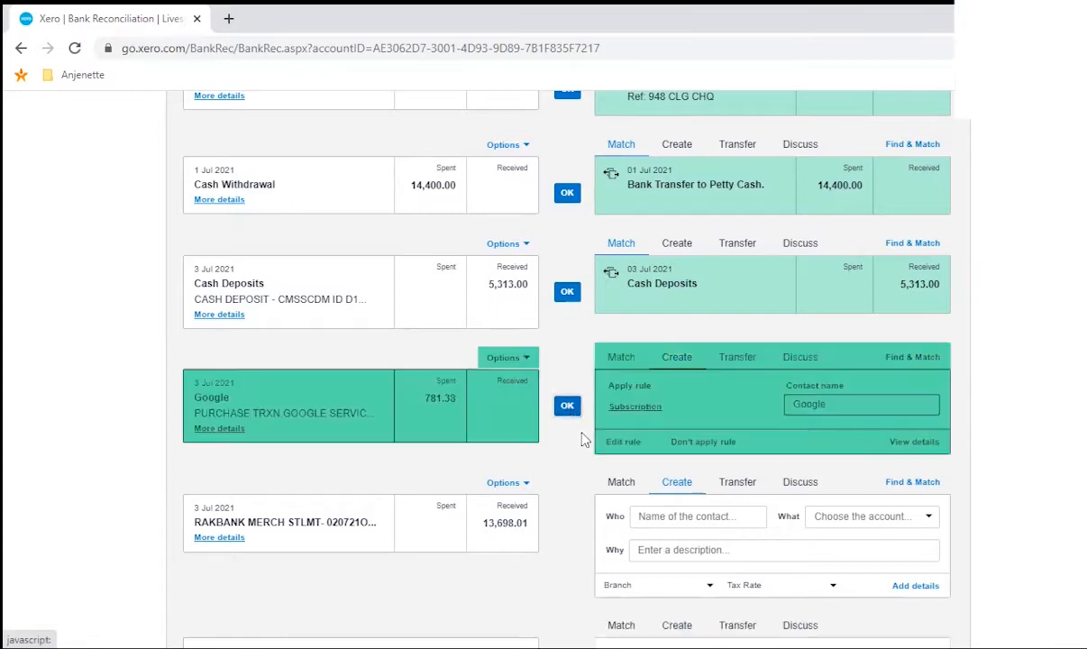
# Step: Open cash coding for the Business Bank Account and sort the statement lines by payee in descending order
pyautogui.scroll(3, 556, 488)
pyautogui.scroll(15, 556, 487)
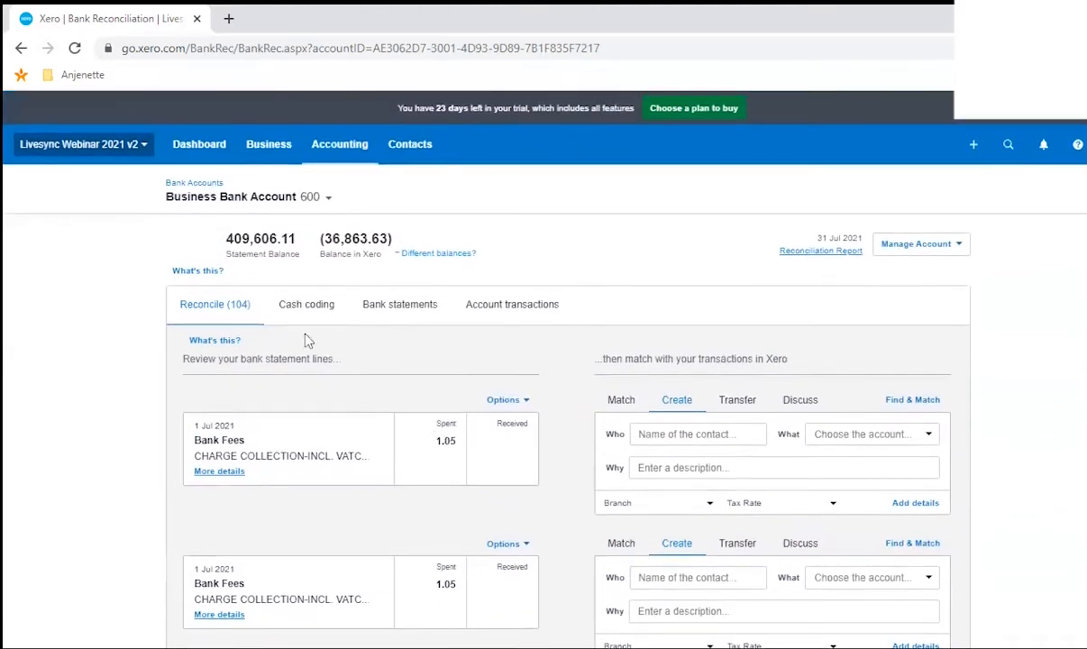
pyautogui.click(304, 318)
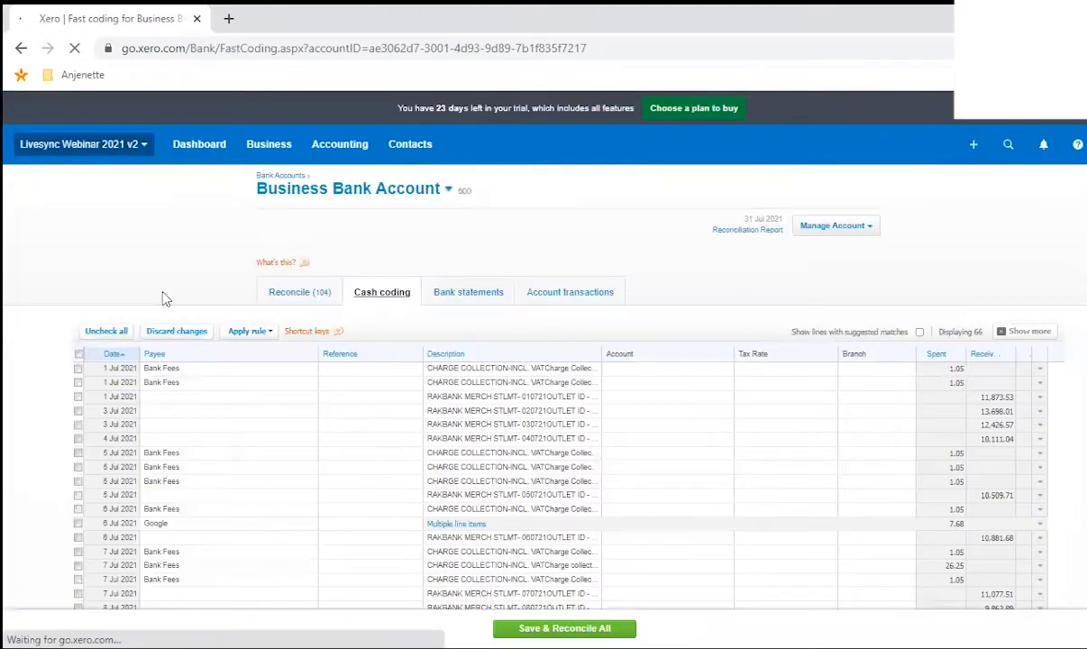
pyautogui.scroll(-2, 165, 299)
pyautogui.click(171, 187)
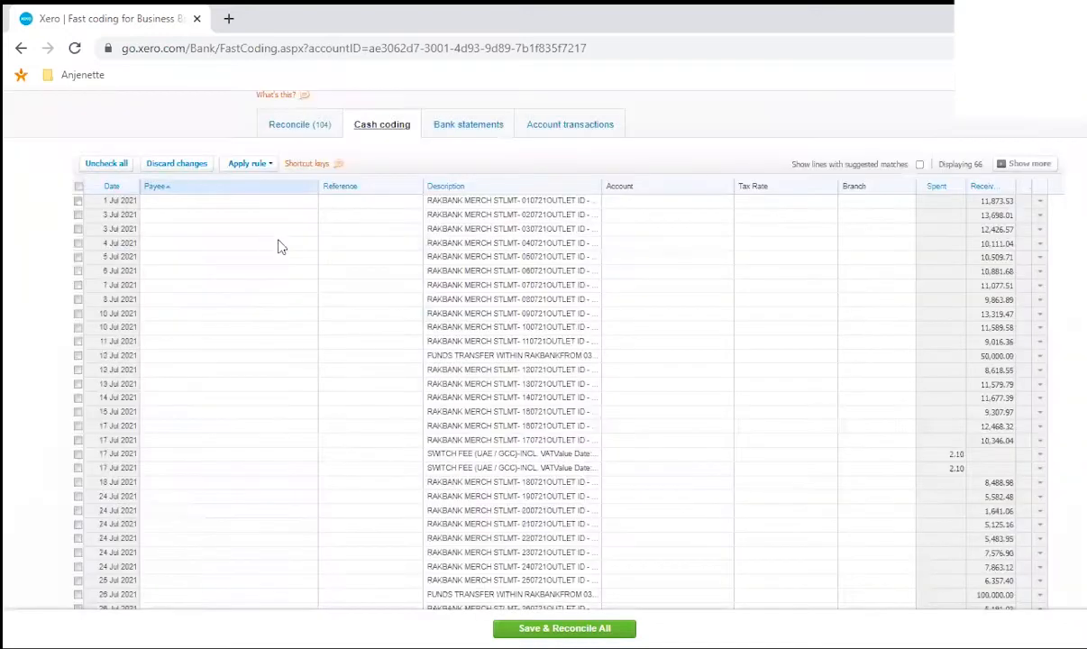
pyautogui.click(161, 190)
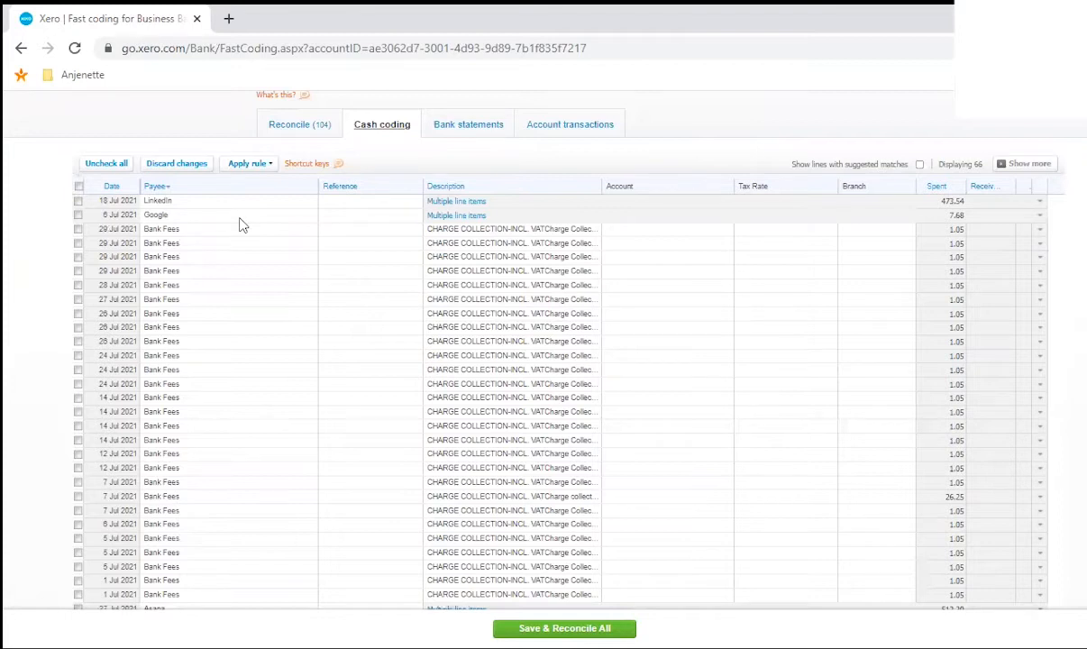
# Step: Select all the statement lines whose payee is Bank Fees, from 29 Jul 2021 down to 1 Jul 2021
pyautogui.scroll(-2, 216, 286)
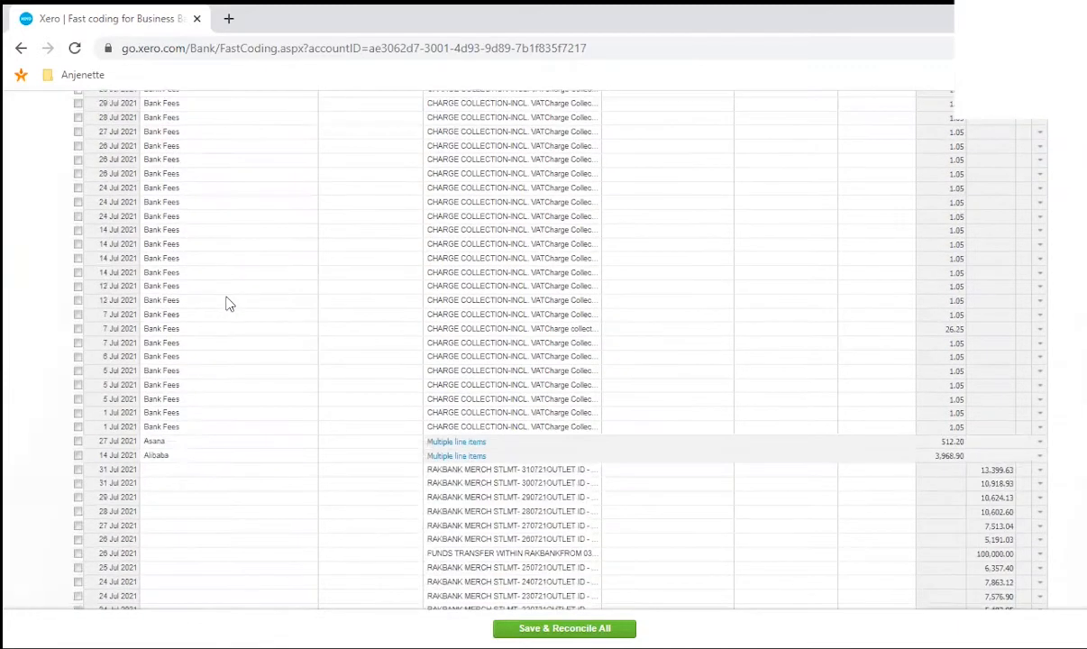
pyautogui.scroll(1, 227, 303)
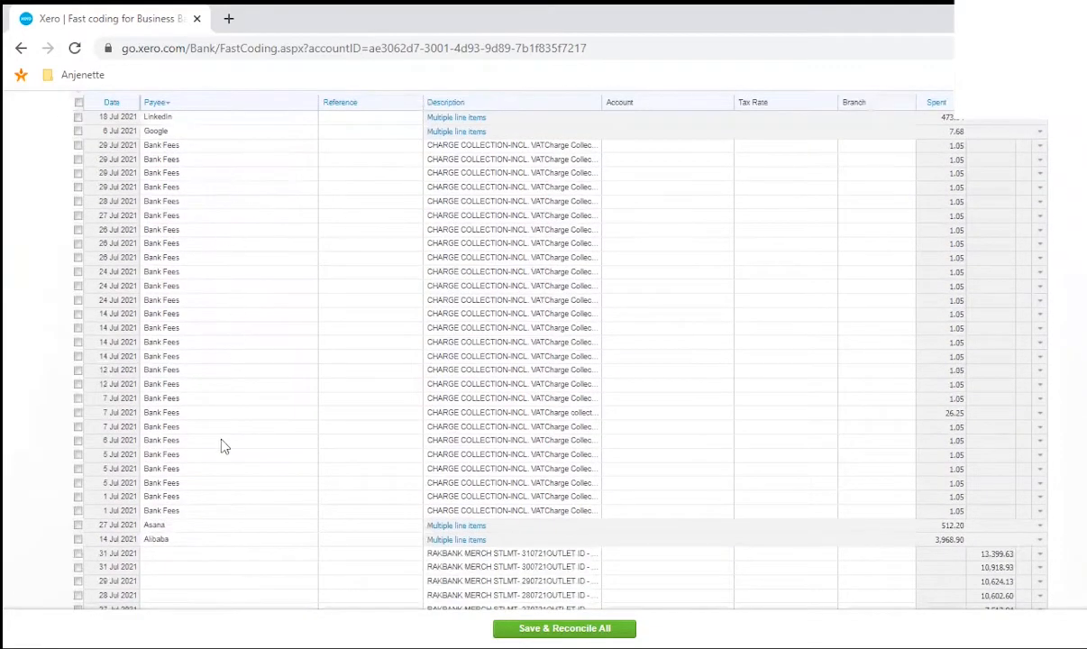
pyautogui.click(77, 145)
pyautogui.click(78, 145)
pyautogui.scroll(1, 307, 280)
pyautogui.click(79, 229)
pyautogui.scroll(-2, 83, 270)
pyautogui.keyDown('shift'); pyautogui.click(78, 427); pyautogui.keyUp('shift')
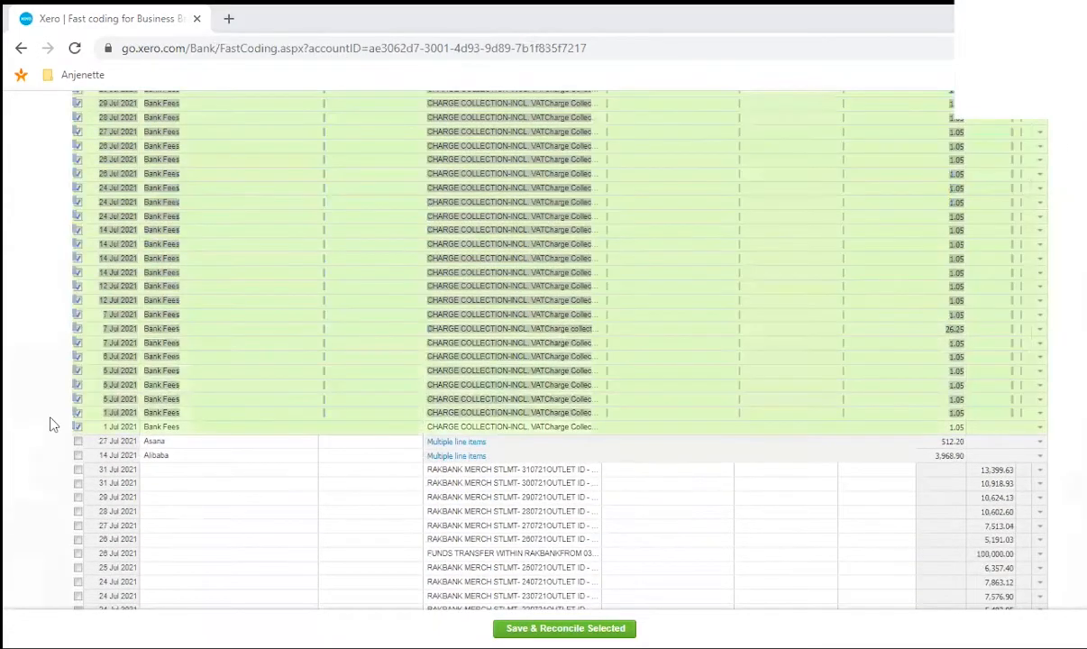
# Step: Set the account of all the selected Bank Fees lines to 404 - Bank Fees
pyautogui.scroll(1, 52, 425)
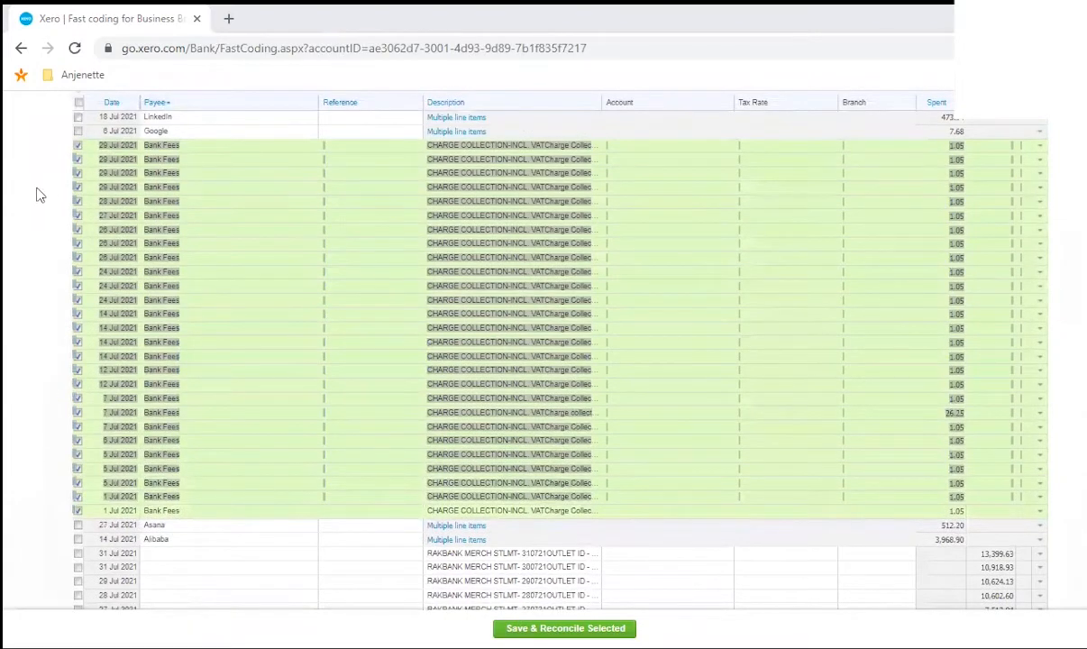
pyautogui.click(606, 159)
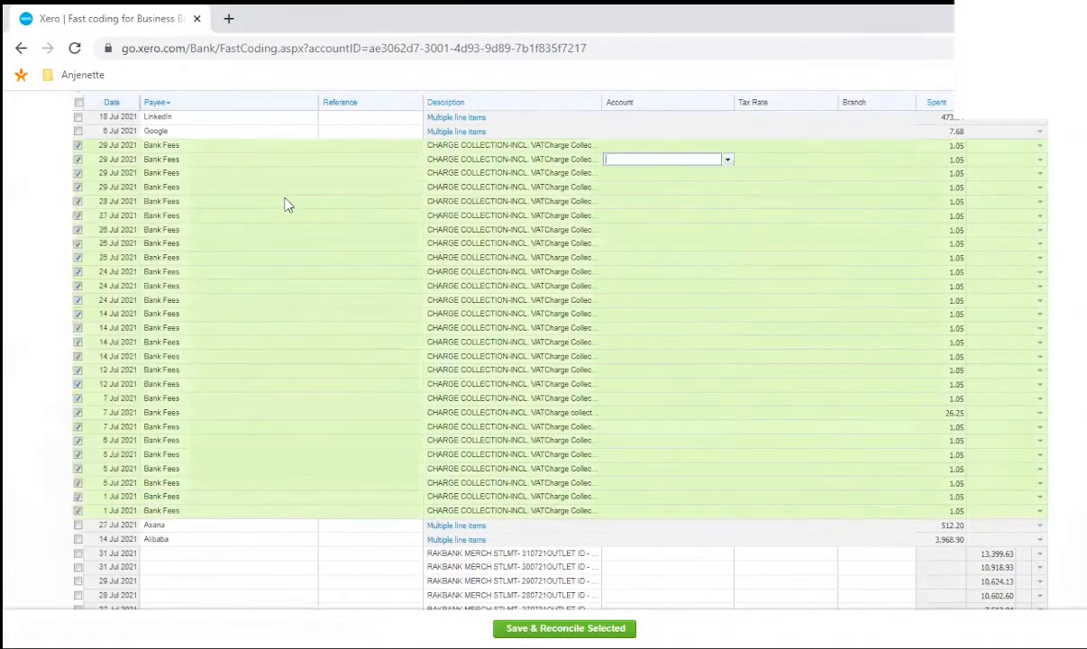
pyautogui.click(655, 148)
pyautogui.write('bank')
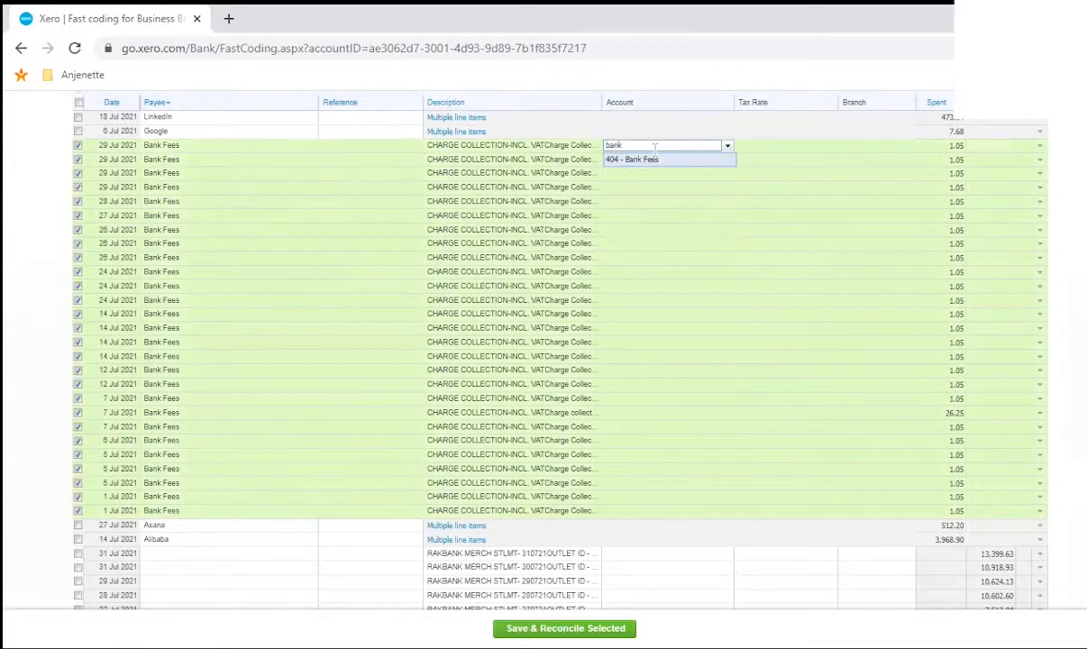
pyautogui.click(701, 160)
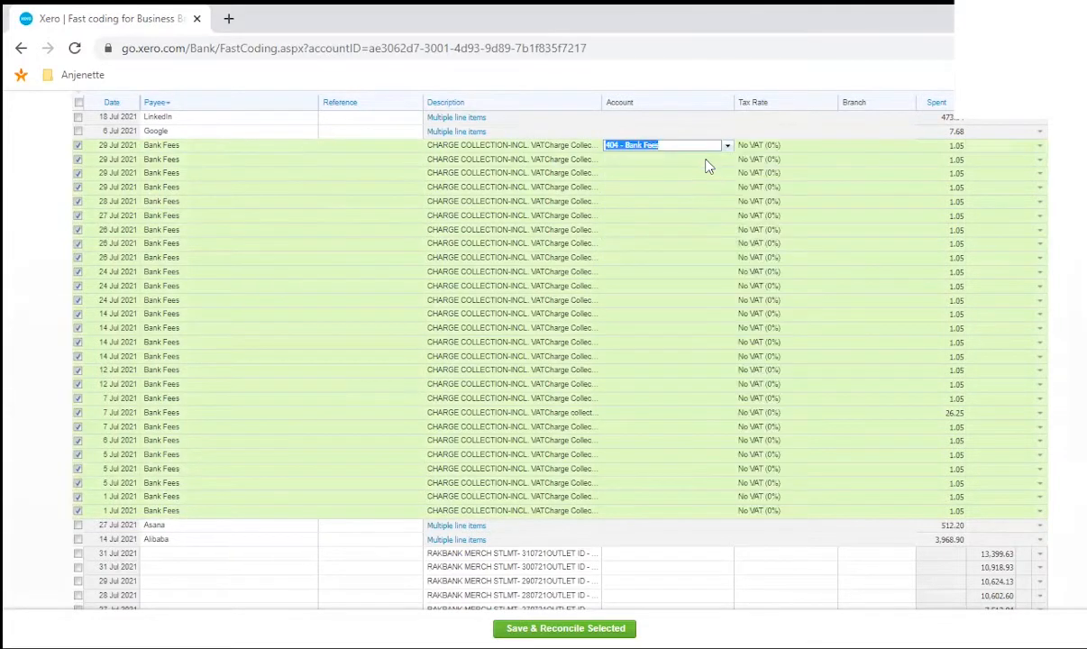
pyautogui.press('Tab')
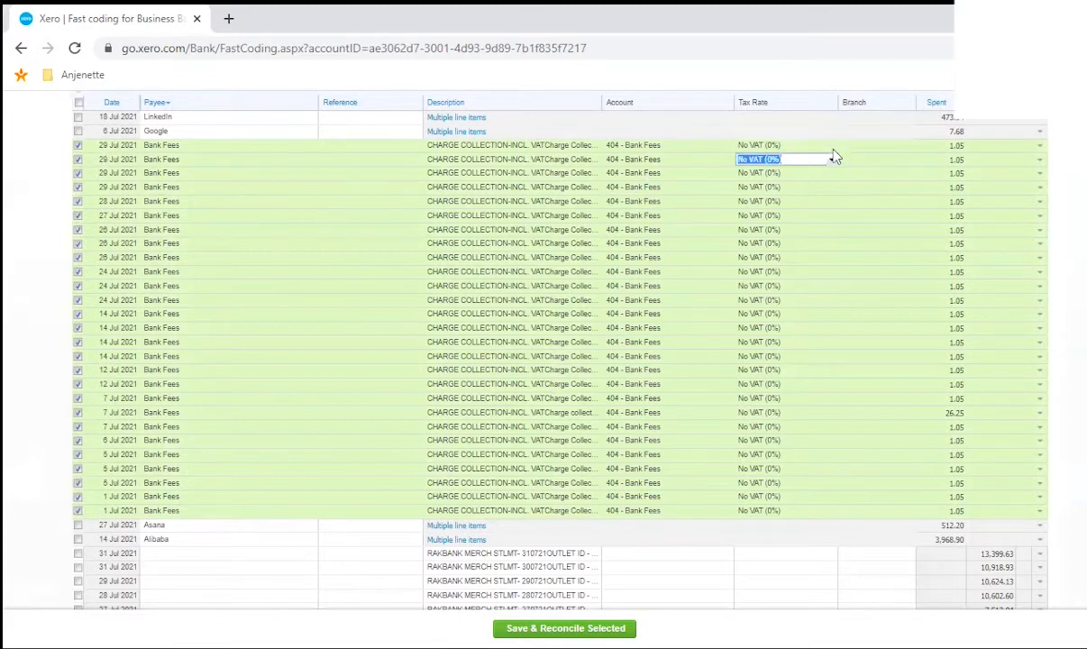
# Step: Try VAT on Expense 5% as the tax rate of the selected Bank Fees lines and restore No VAT (0%)
pyautogui.click(837, 154)
pyautogui.click(804, 206)
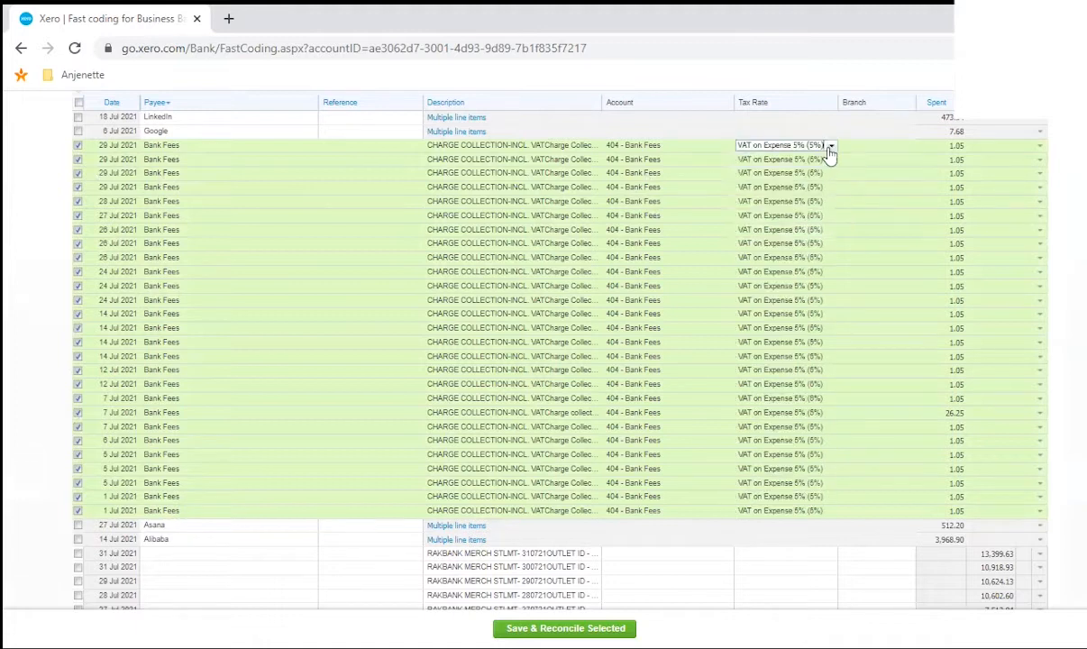
pyautogui.click(816, 147)
pyautogui.click(759, 173)
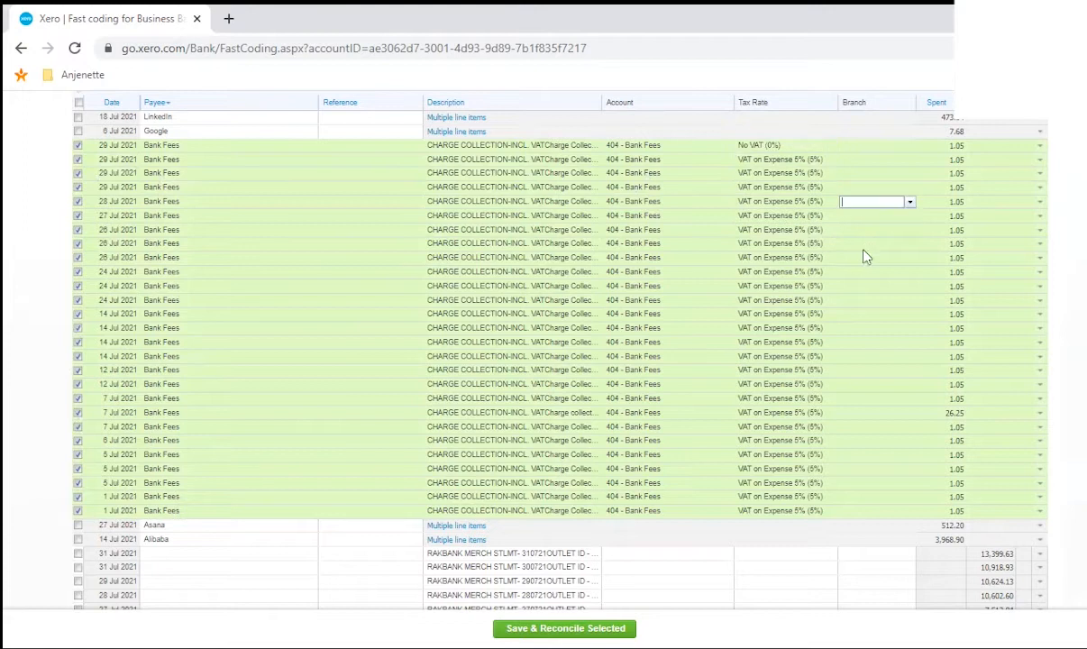
# Step: Assign Branch 1 to all the selected Bank Fees lines
pyautogui.click(890, 145)
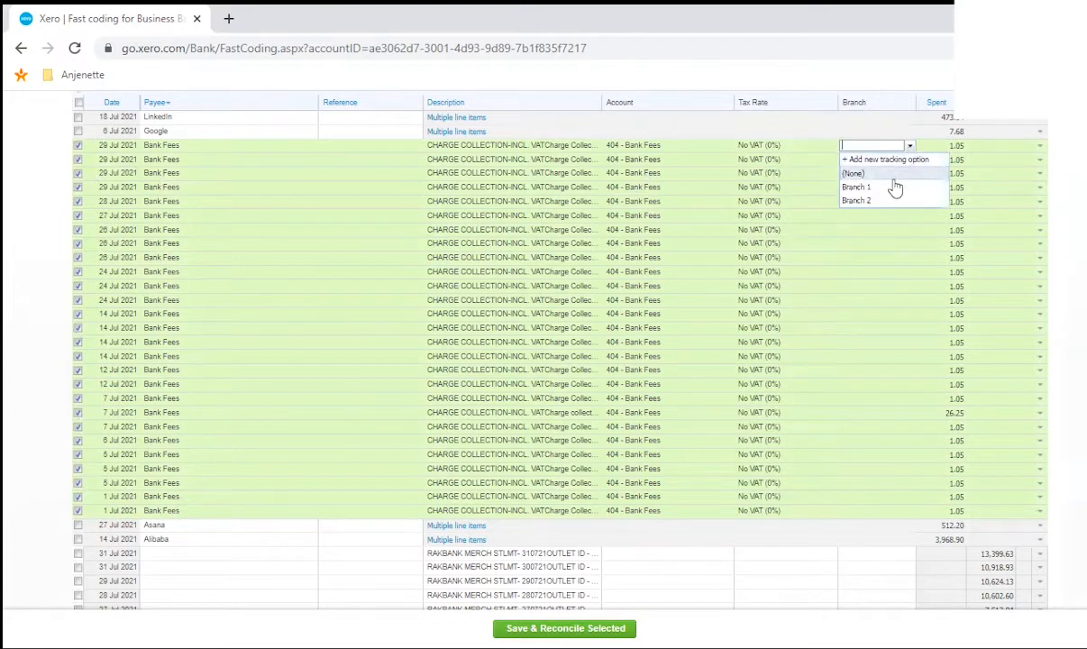
pyautogui.scroll(1, 735, 216)
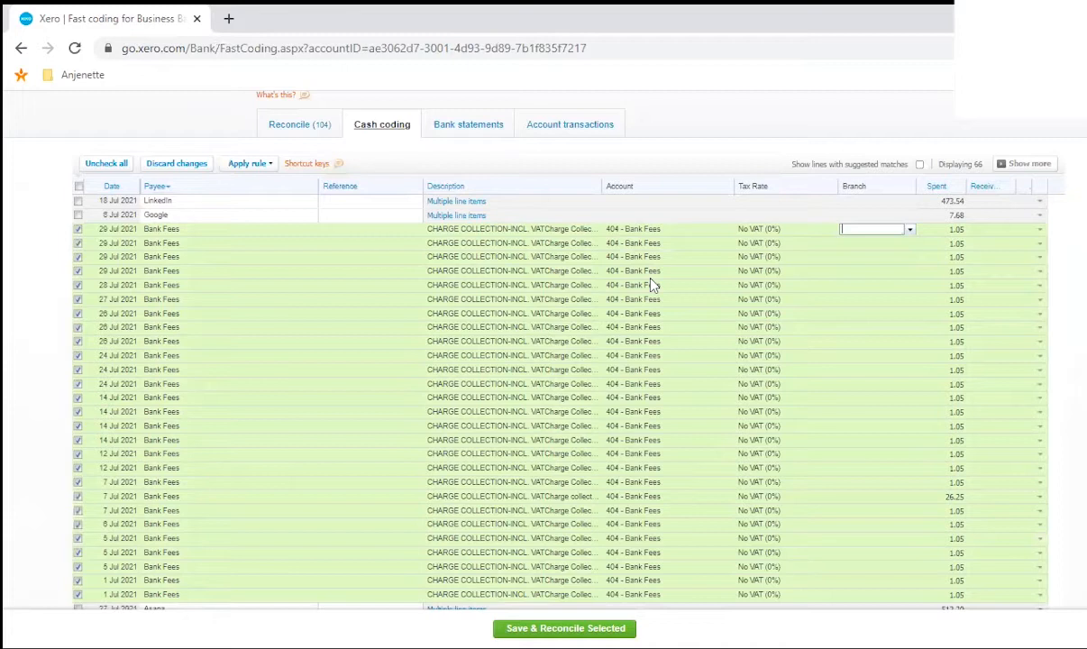
pyautogui.click(909, 230)
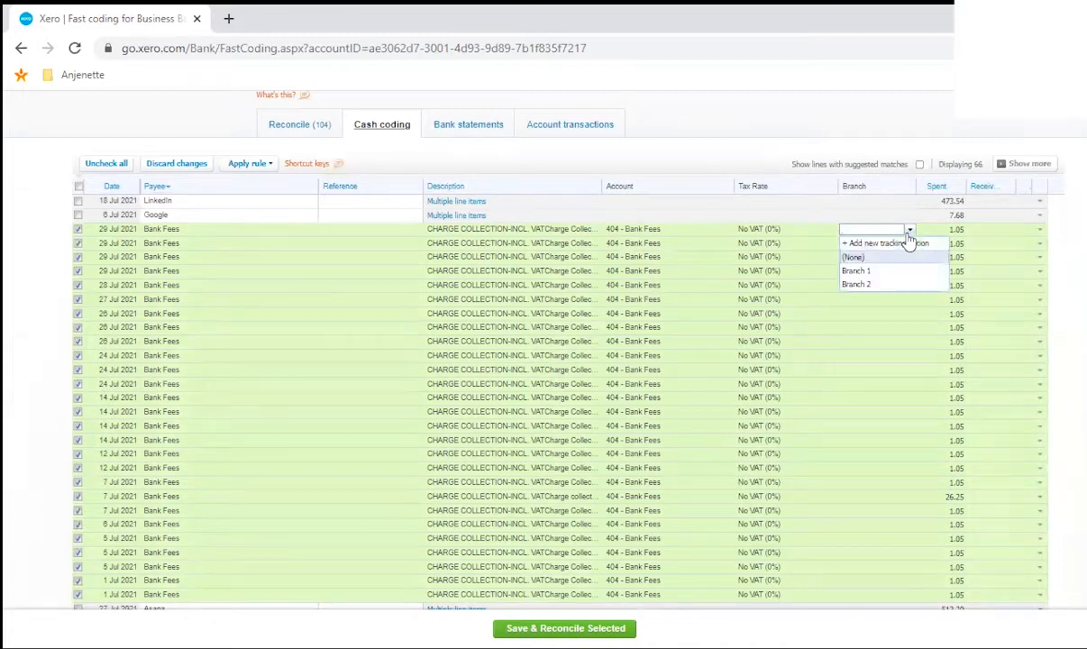
pyautogui.click(865, 272)
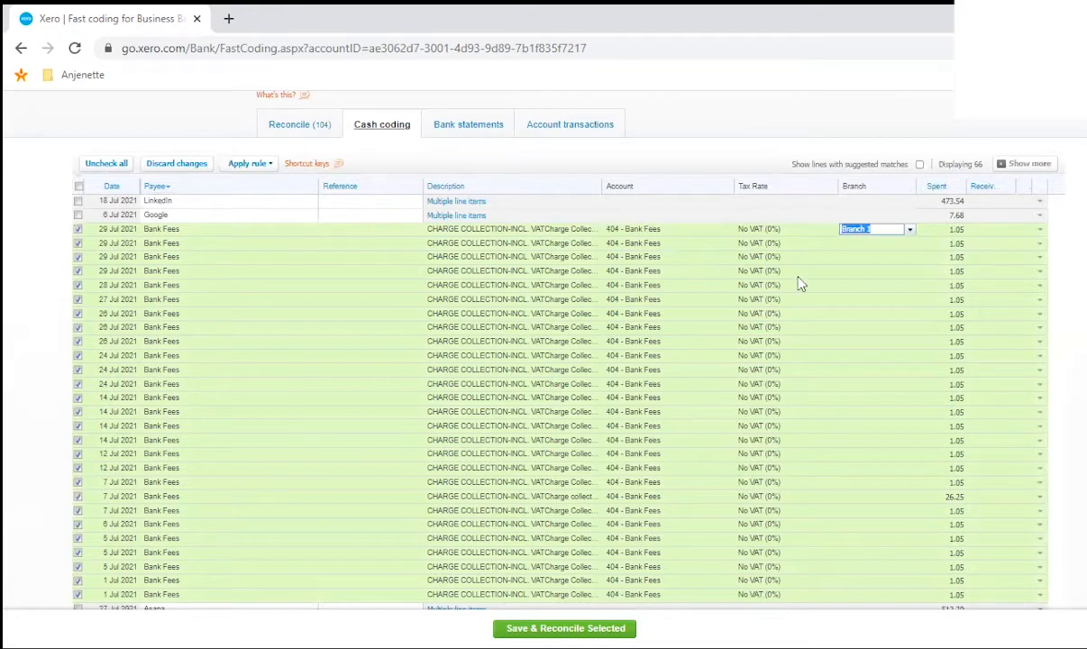
pyautogui.click(861, 286)
pyautogui.click(642, 511)
pyautogui.click(504, 468)
pyautogui.click(480, 382)
pyautogui.click(401, 412)
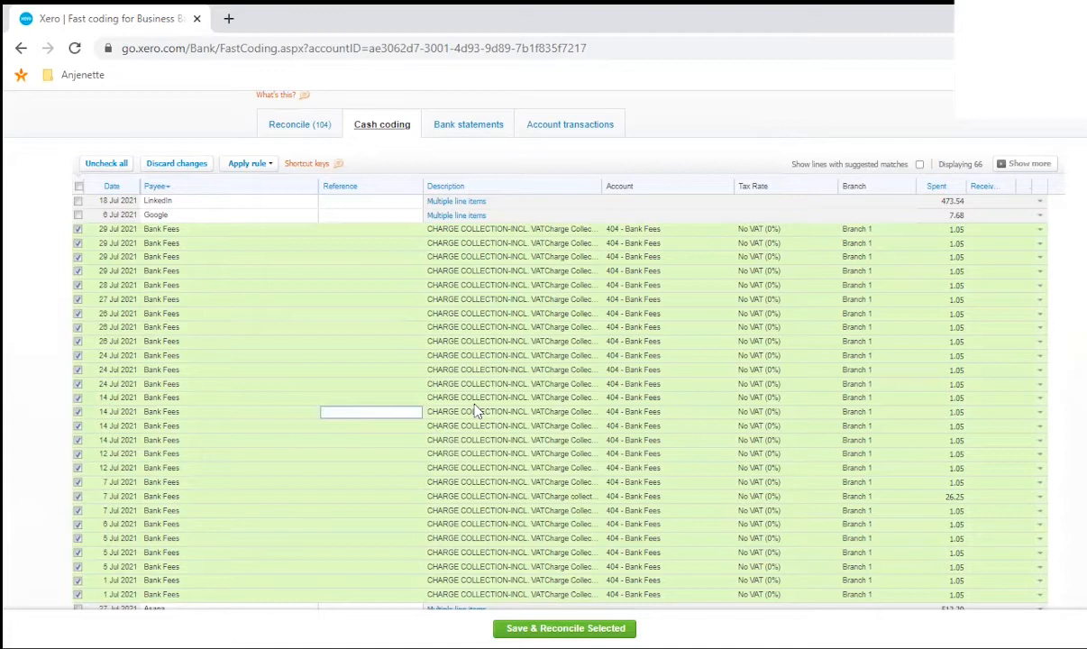
# Step: Save and reconcile the selected Bank Fees lines and close the completion message
pyautogui.click(578, 631)
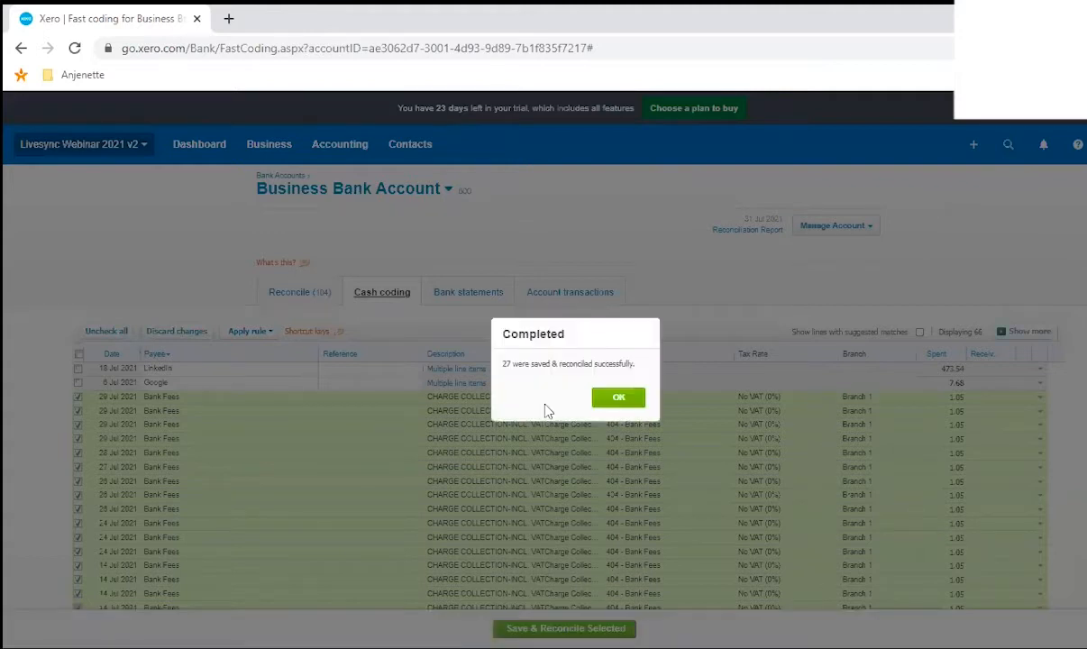
pyautogui.moveTo(504, 364); pyautogui.dragTo(646, 365)
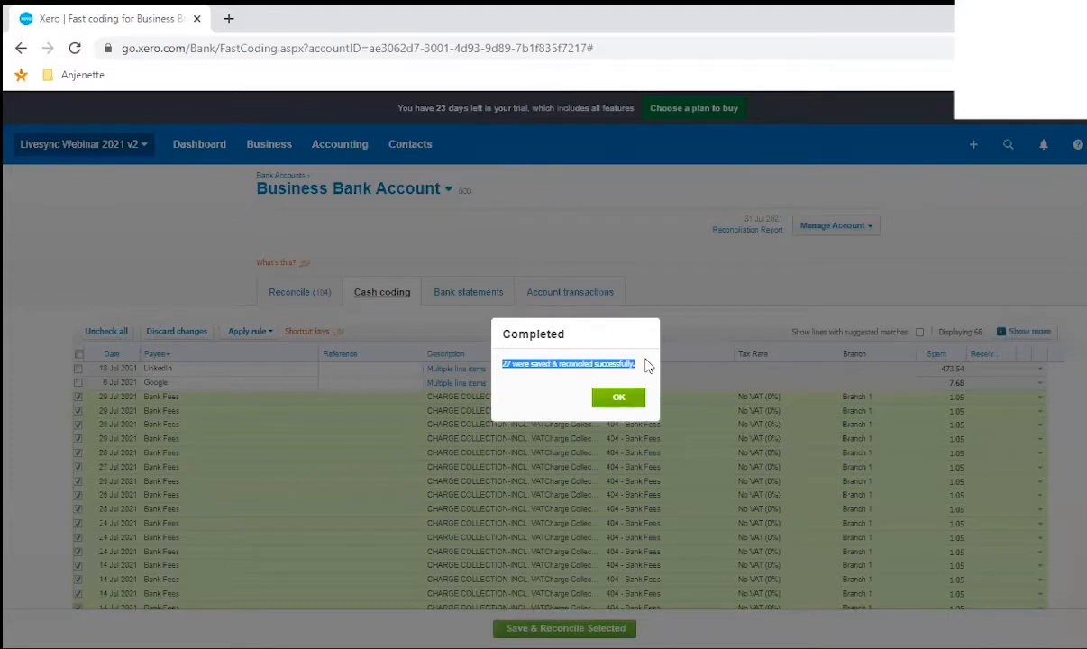
pyautogui.click(622, 402)
# Step: Examine the remaining cash coding lines and the branch split of the LinkedIn payment, leaving its details unchanged
pyautogui.scroll(-2, 498, 414)
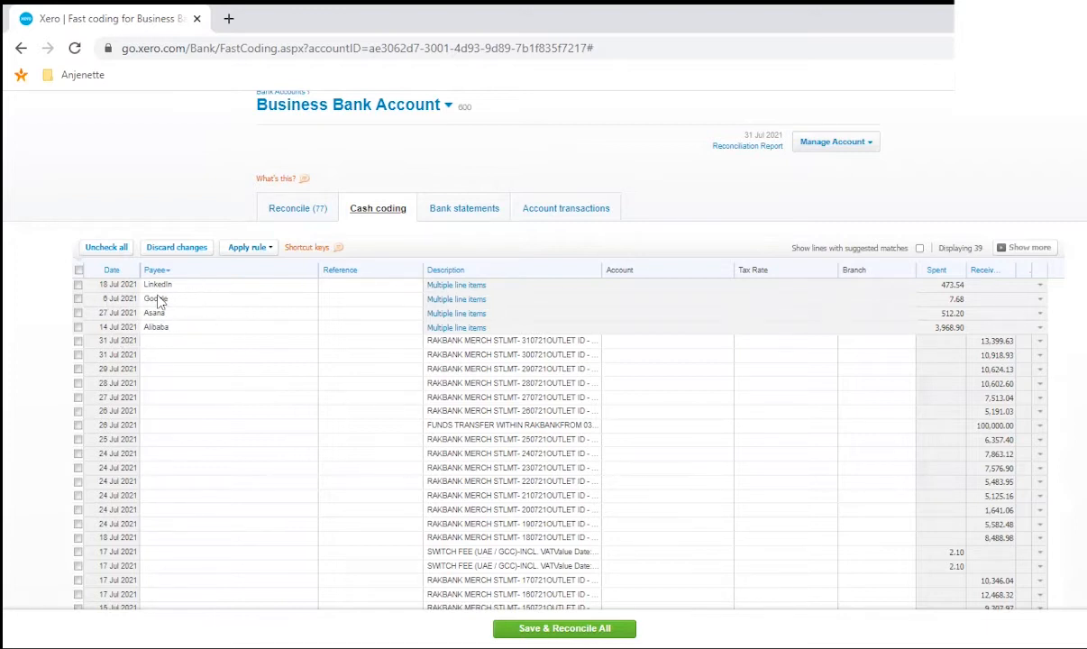
pyautogui.scroll(1, 325, 356)
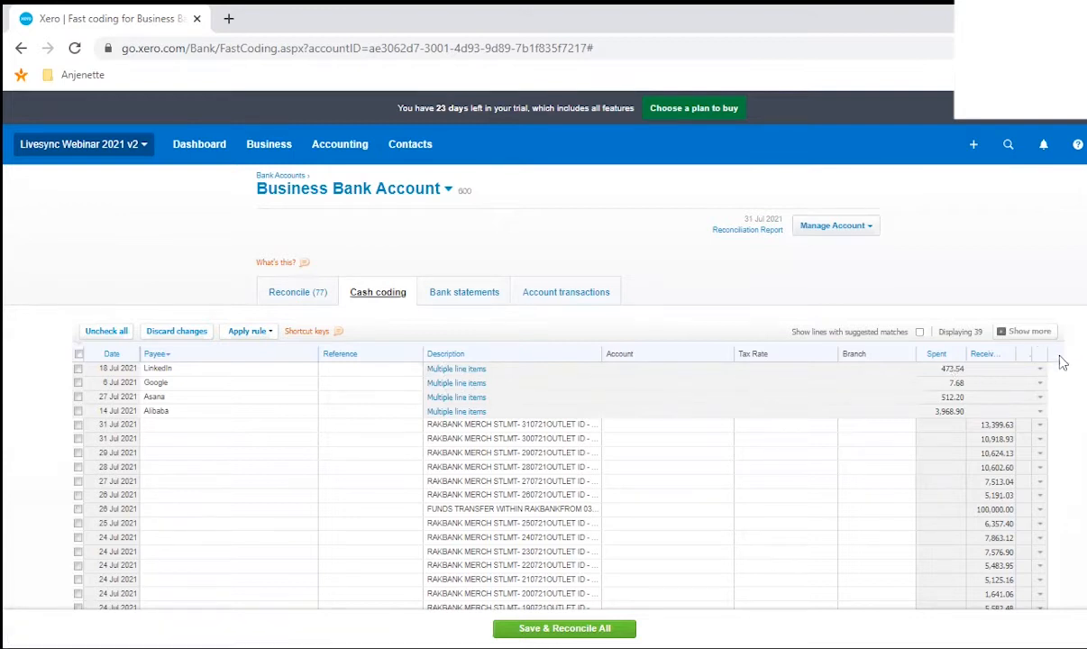
pyautogui.click(951, 369)
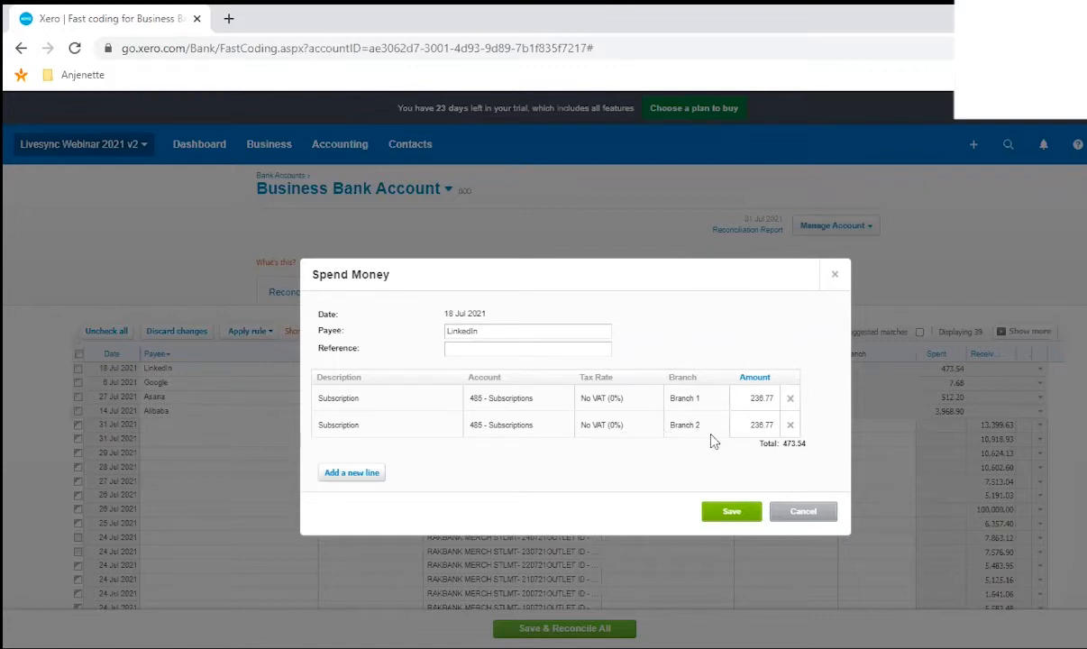
pyautogui.click(793, 514)
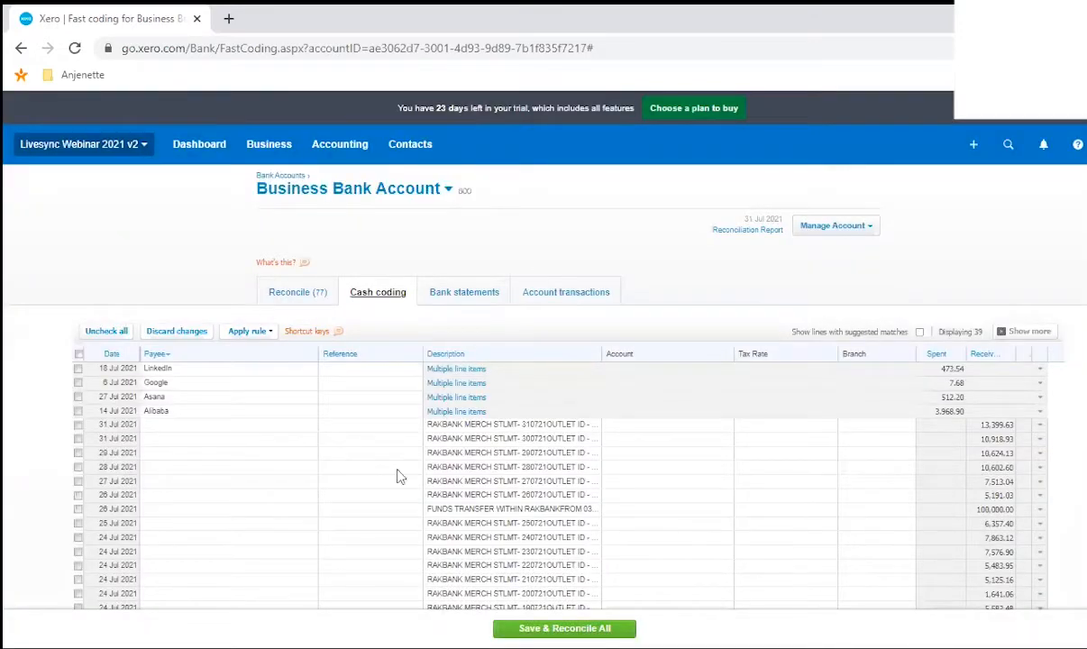
# Step: Select the LinkedIn, Google, Asana and Alibaba lines, and save and reconcile them together
pyautogui.click(77, 369)
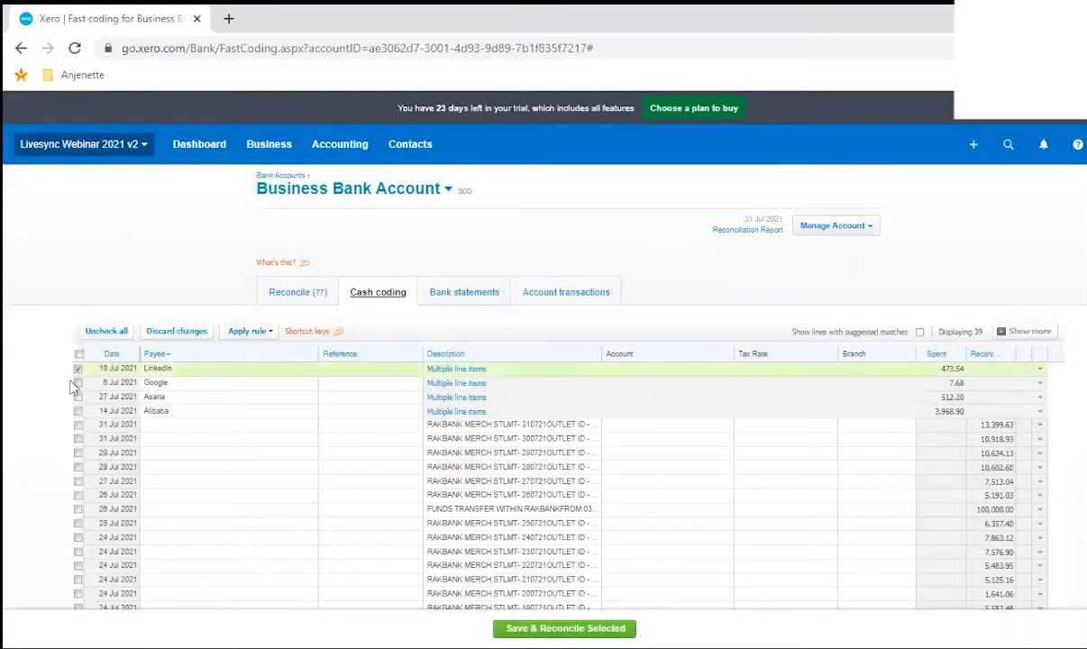
pyautogui.click(77, 383)
pyautogui.click(78, 397)
pyautogui.click(77, 411)
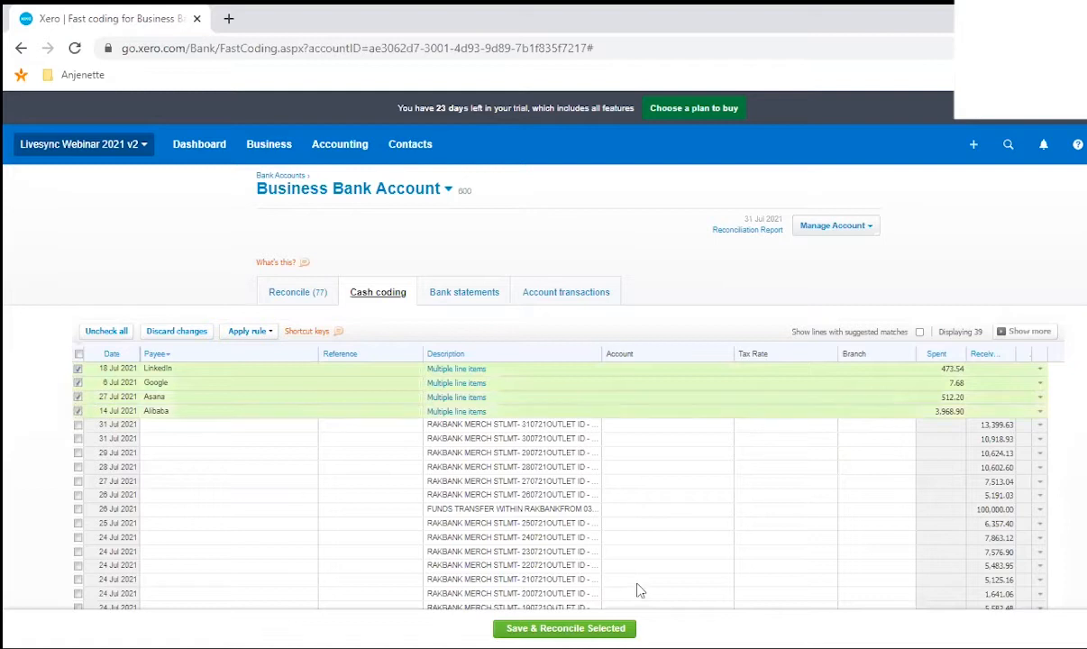
pyautogui.click(565, 629)
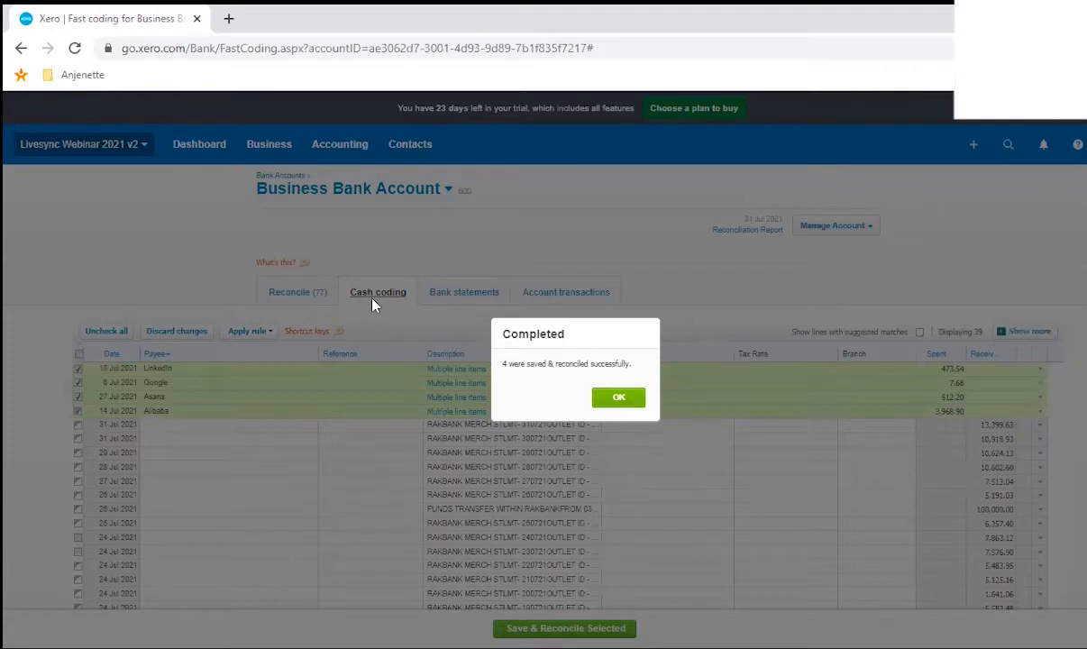
# Step: Dismiss the completion message, sort the cash coding lines by description and widen the Description column to show the full text
pyautogui.click(622, 399)
pyautogui.scroll(-3, 638, 388)
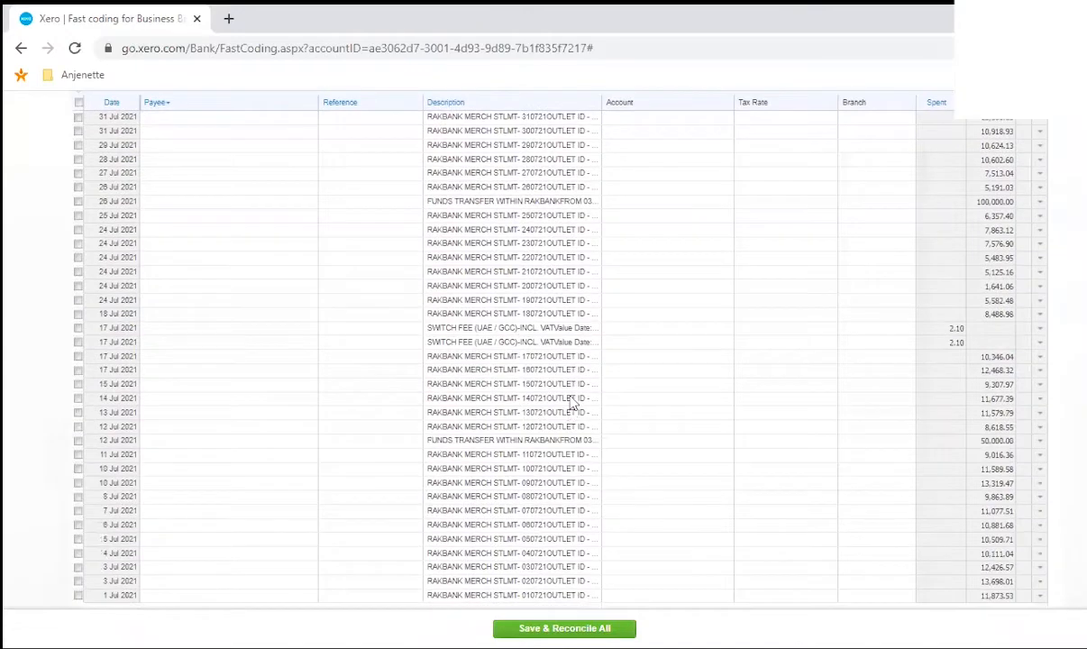
pyautogui.scroll(4, 565, 407)
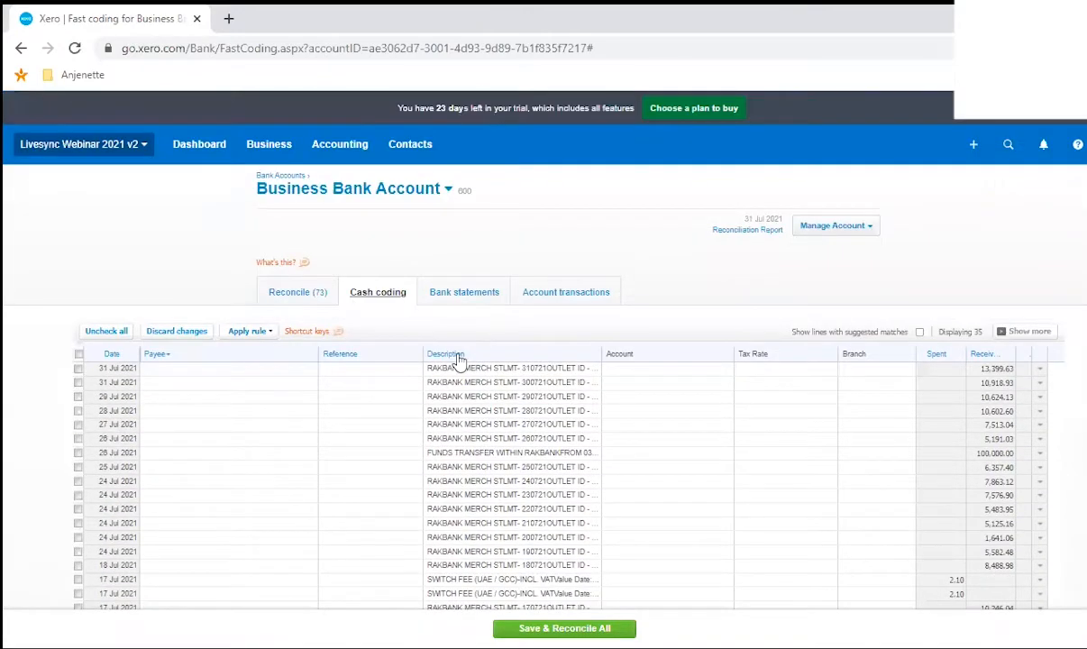
pyautogui.click(445, 353)
pyautogui.doubleClick(603, 308)
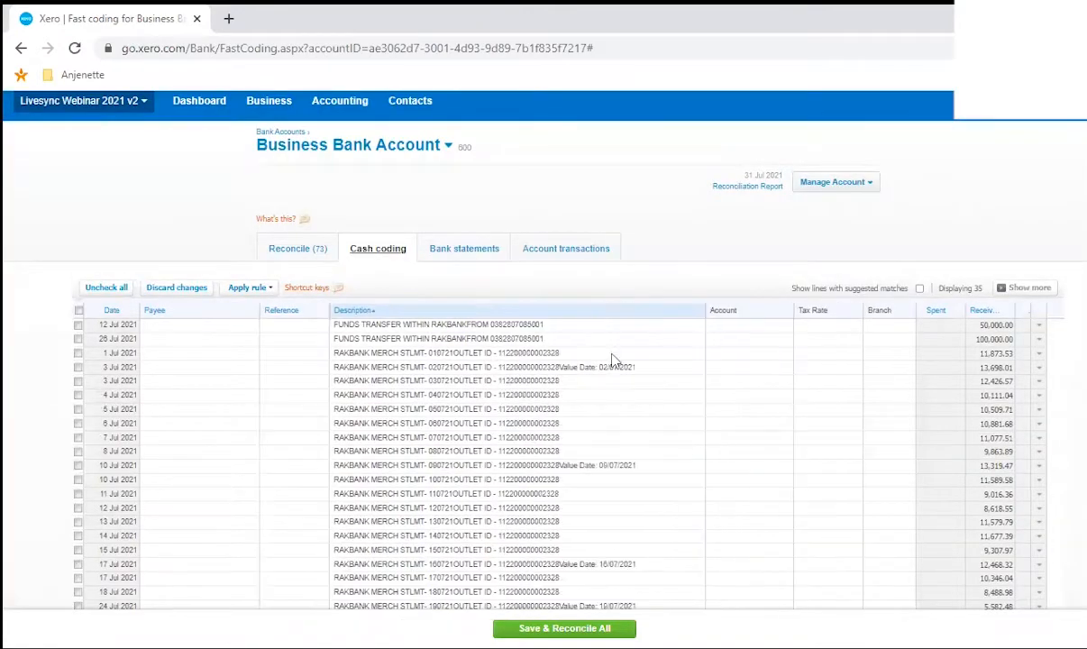
# Step: Select all RAKBANK MERCH STLMT lines and set their payee to "Credit Card Remittance"
pyautogui.click(78, 352)
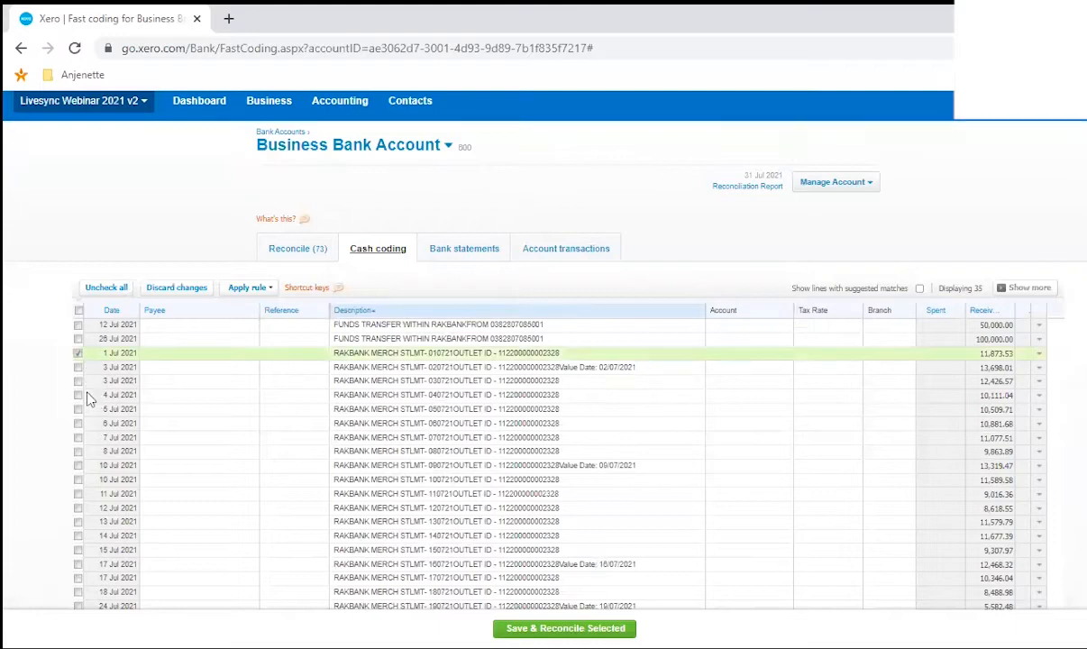
pyautogui.scroll(-3, 91, 383)
pyautogui.keyDown('shift'); pyautogui.click(78, 523); pyautogui.keyUp('shift')
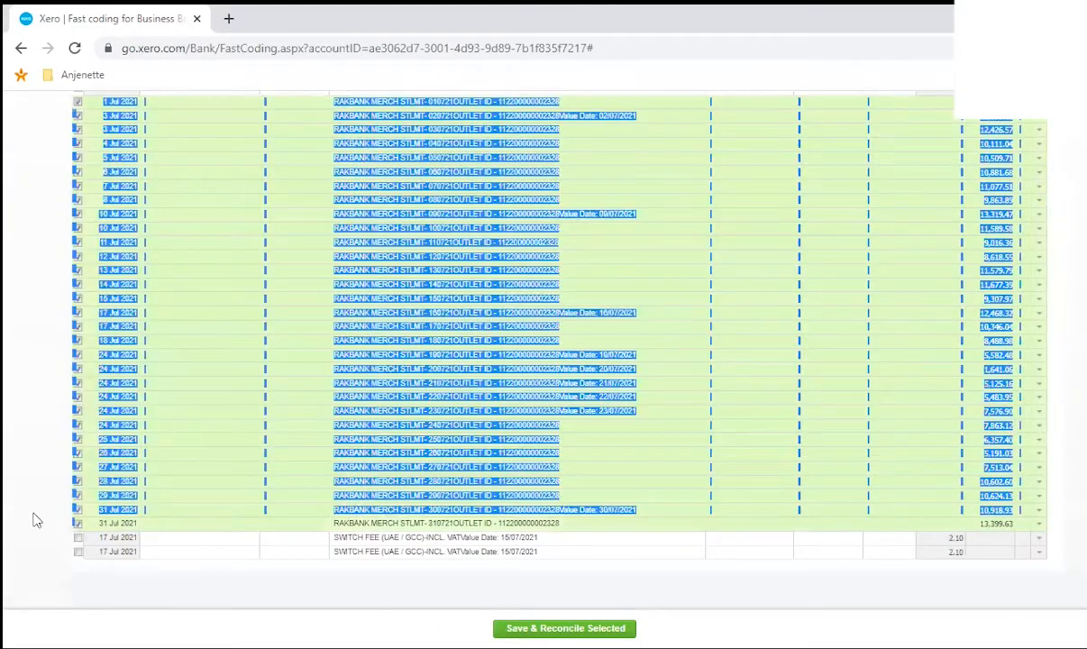
pyautogui.scroll(5, 54, 495)
pyautogui.click(190, 396)
pyautogui.write('Credit Card Remittance')
pyautogui.press('Tab')
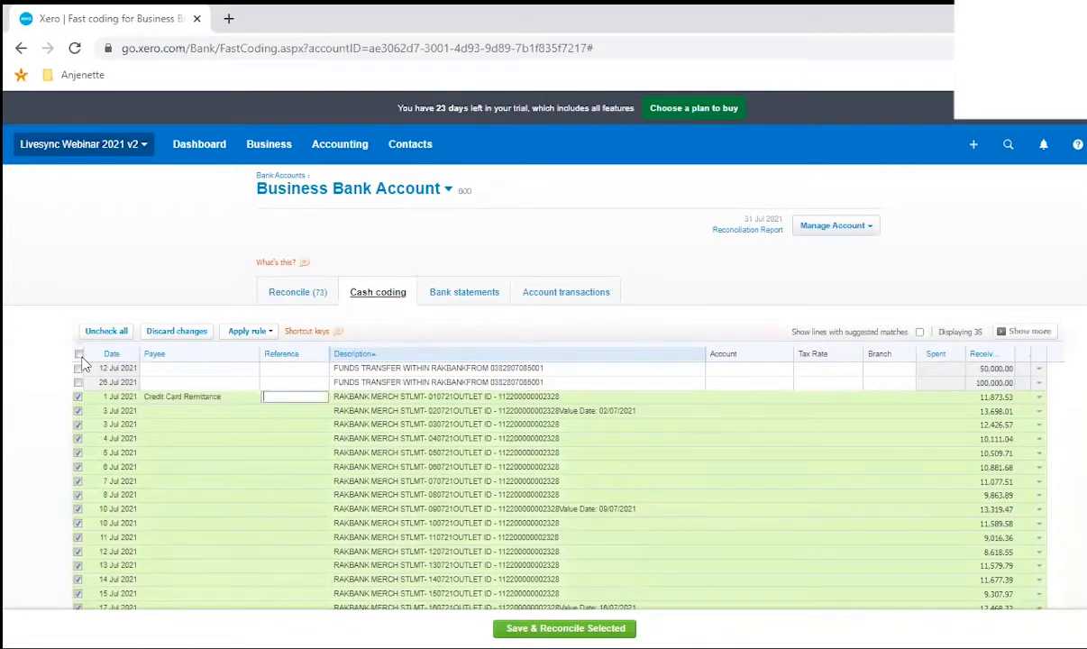
# Step: Set the account of the selected merchant settlement lines to 612 - Credit Card Collections
pyautogui.press('Tab')
pyautogui.press('Tab')
pyautogui.click(746, 398)
pyautogui.write('cr')
pyautogui.click(759, 411)
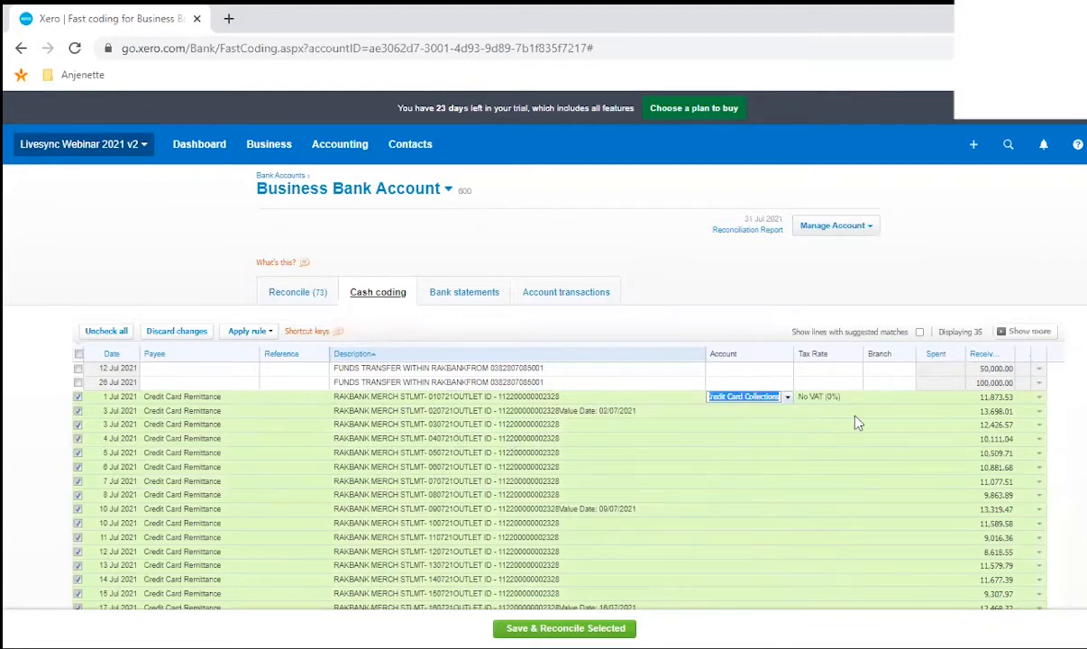
pyautogui.press('Tab')
# Step: Assign Branch 1 to the selected merchant settlement lines, then save and reconcile them
pyautogui.click(897, 397)
pyautogui.click(910, 398)
pyautogui.click(888, 425)
pyautogui.click(808, 438)
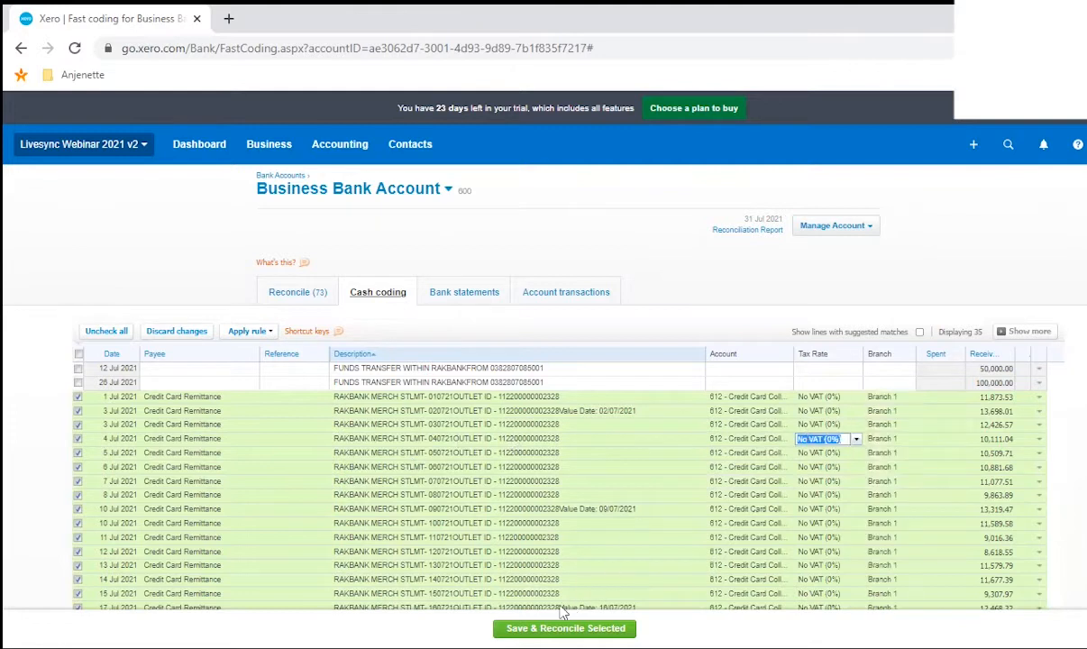
pyautogui.click(566, 628)
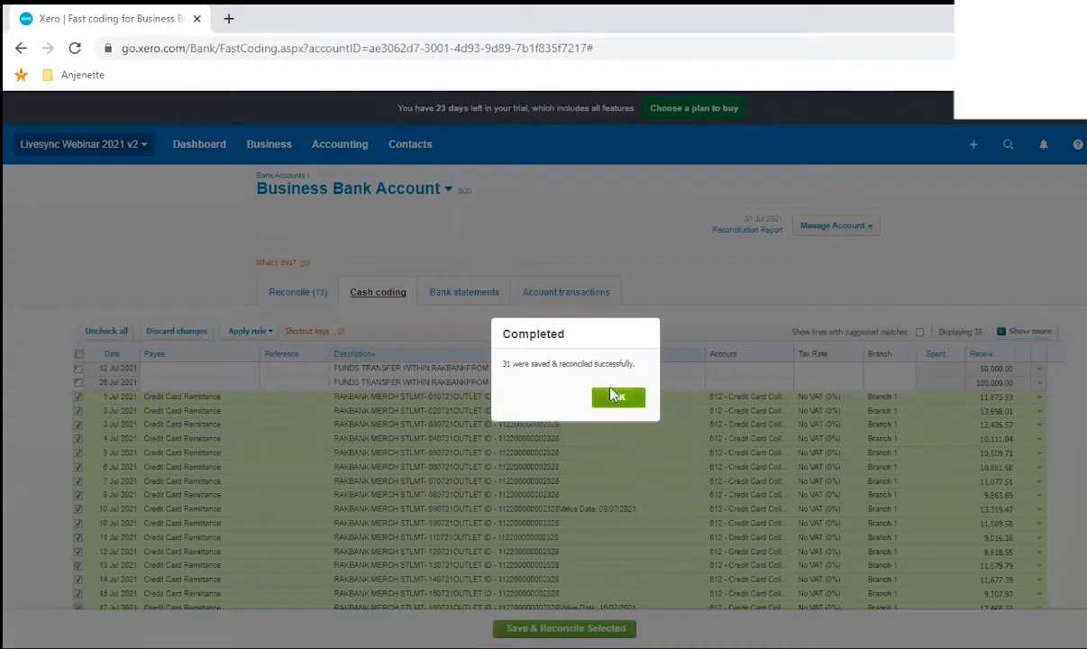
pyautogui.click(618, 398)
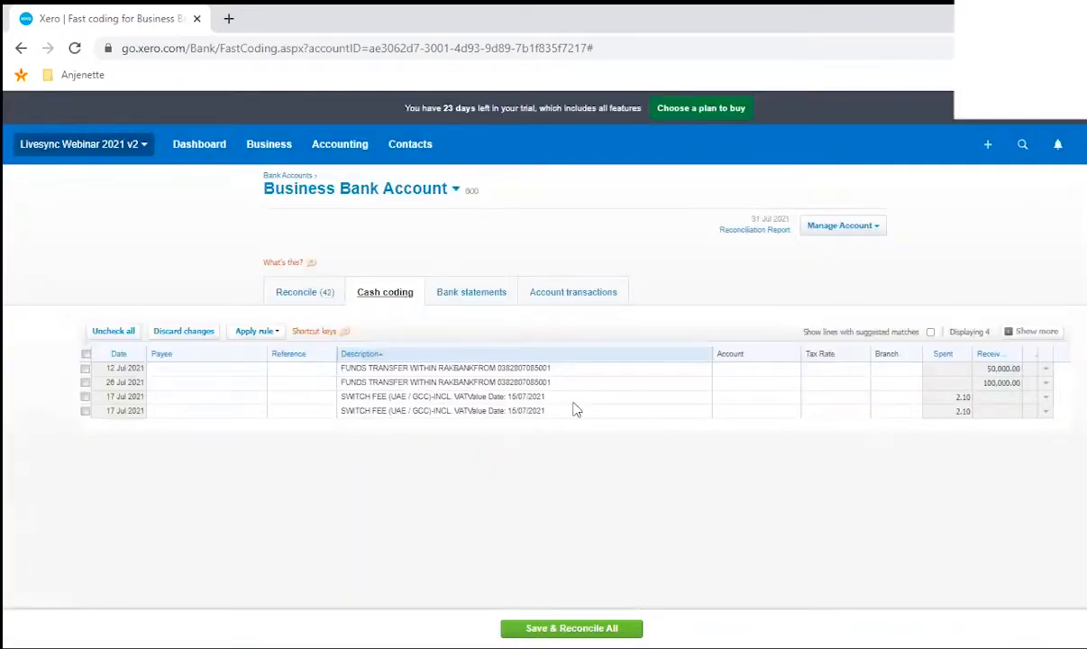
# Step: Select the two SWITCH FEE lines of 17 Jul 2021 and set their payee to "Bank Fees"
pyautogui.click(85, 396)
pyautogui.click(85, 411)
pyautogui.click(186, 397)
pyautogui.write('Bank Fees')
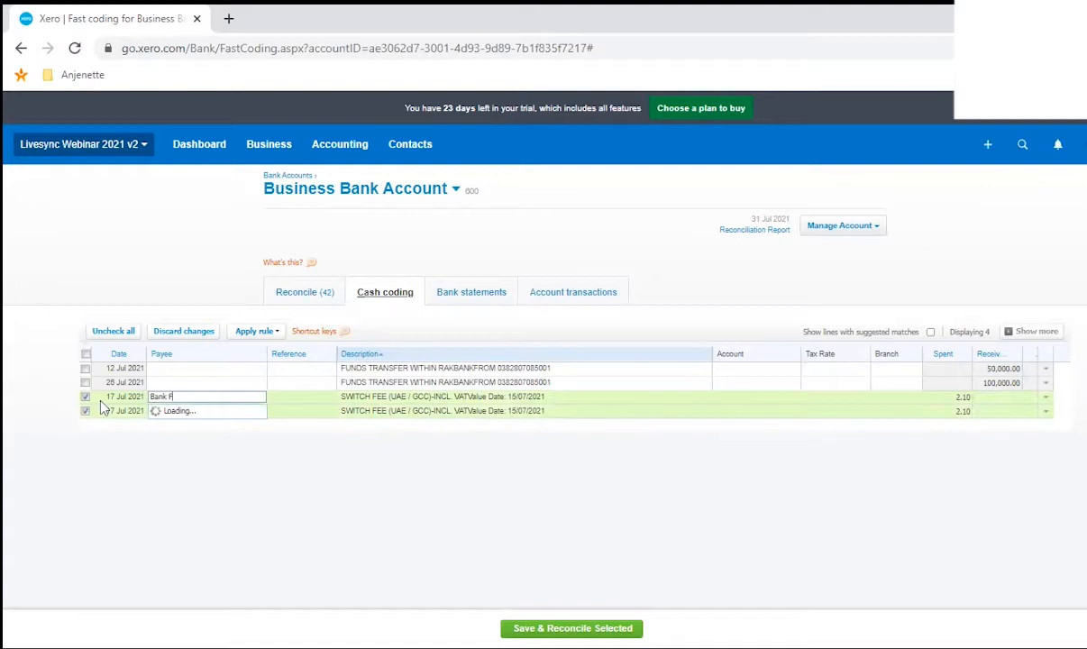
pyautogui.press('Tab')
pyautogui.press('Tab')
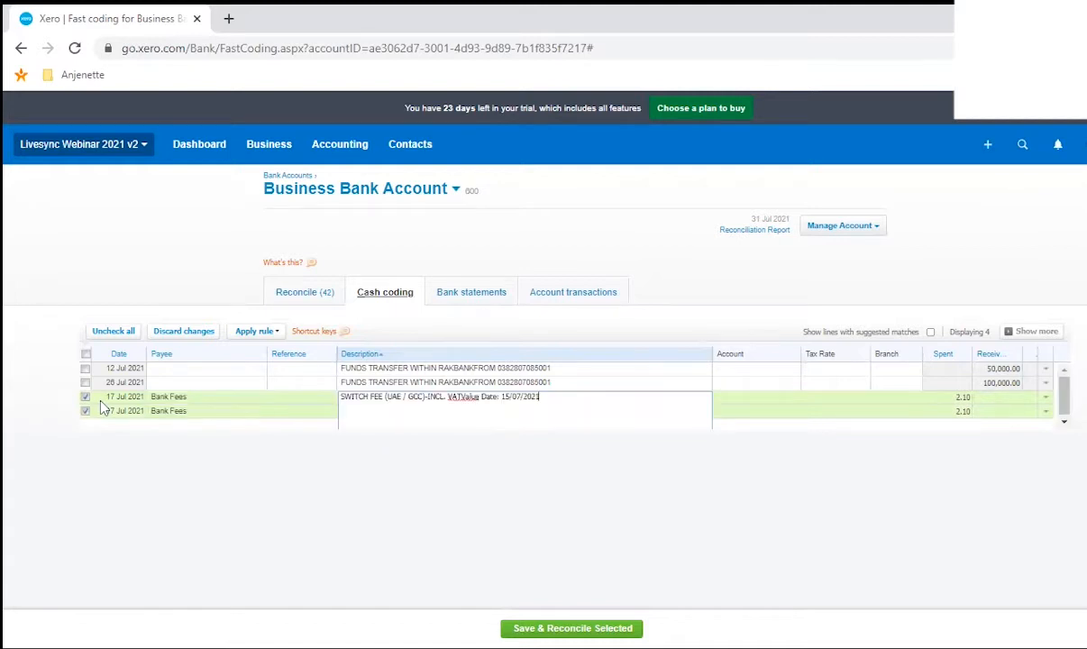
# Step: Set the account of the selected SWITCH FEE lines to 404 - Bank Fees
pyautogui.press('Tab')
pyautogui.write('bank')
pyautogui.press('Tab')
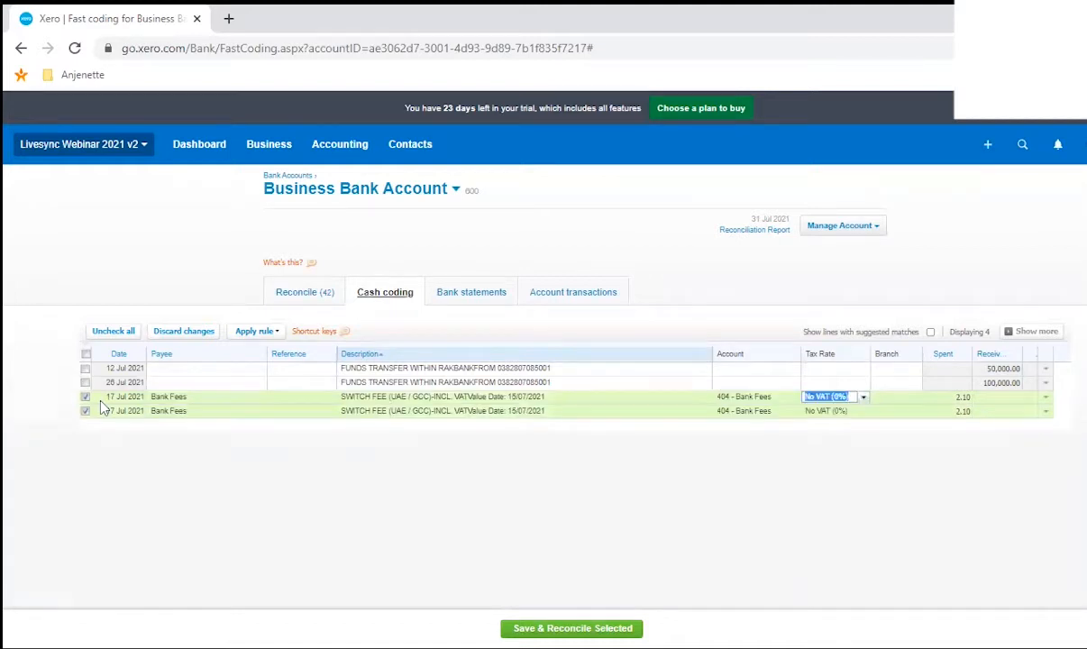
# Step: Assign Branch 1 to the selected SWITCH FEE lines, then save and reconcile them
pyautogui.press('Tab')
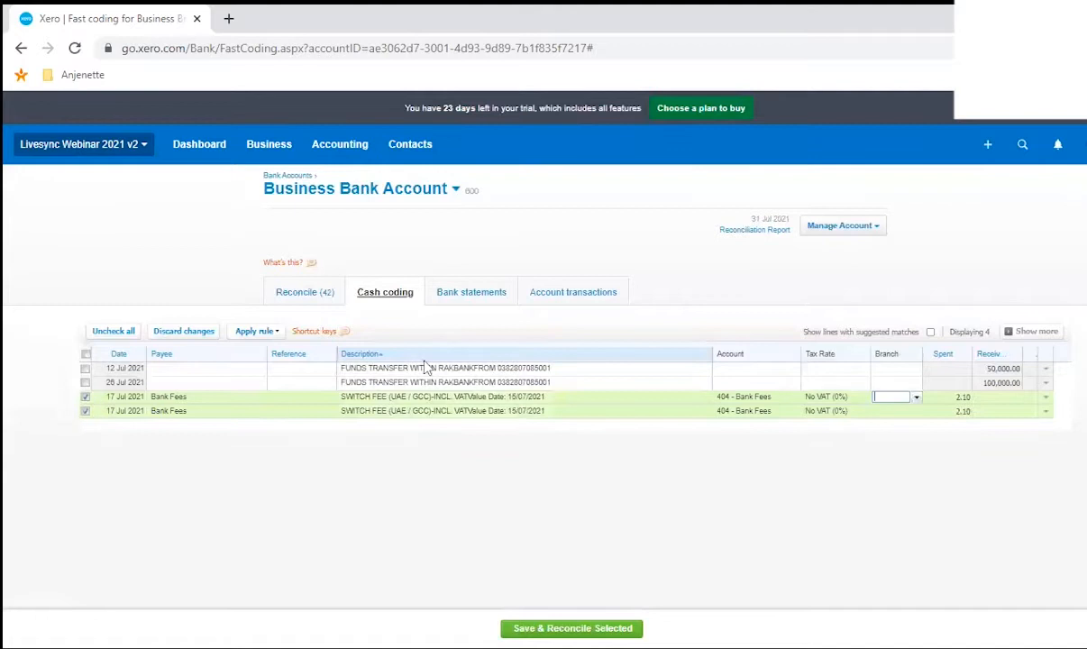
pyautogui.click(912, 403)
pyautogui.click(903, 438)
pyautogui.click(627, 628)
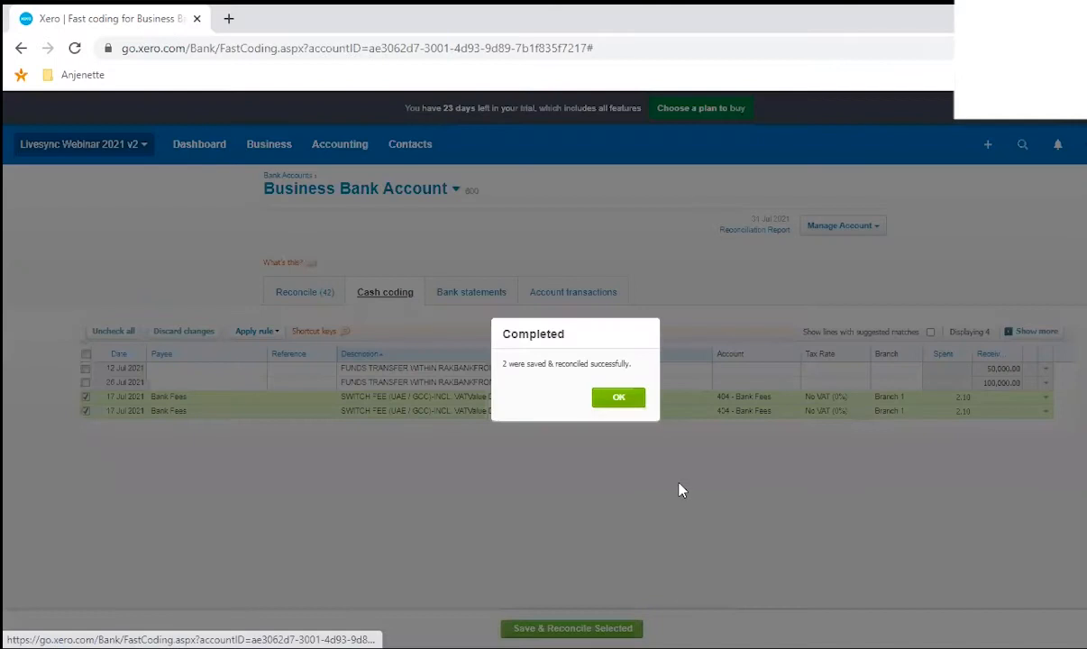
pyautogui.click(618, 398)
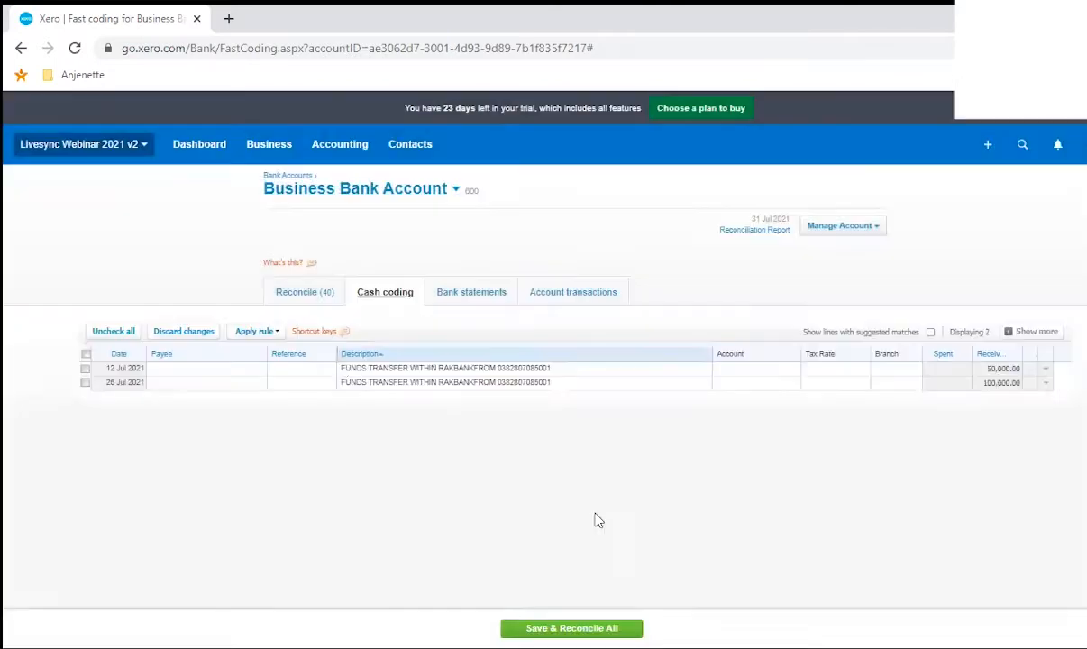
# Step: Open the account's Reconcile list and review the suggested matches for the first statement lines
pyautogui.click(311, 298)
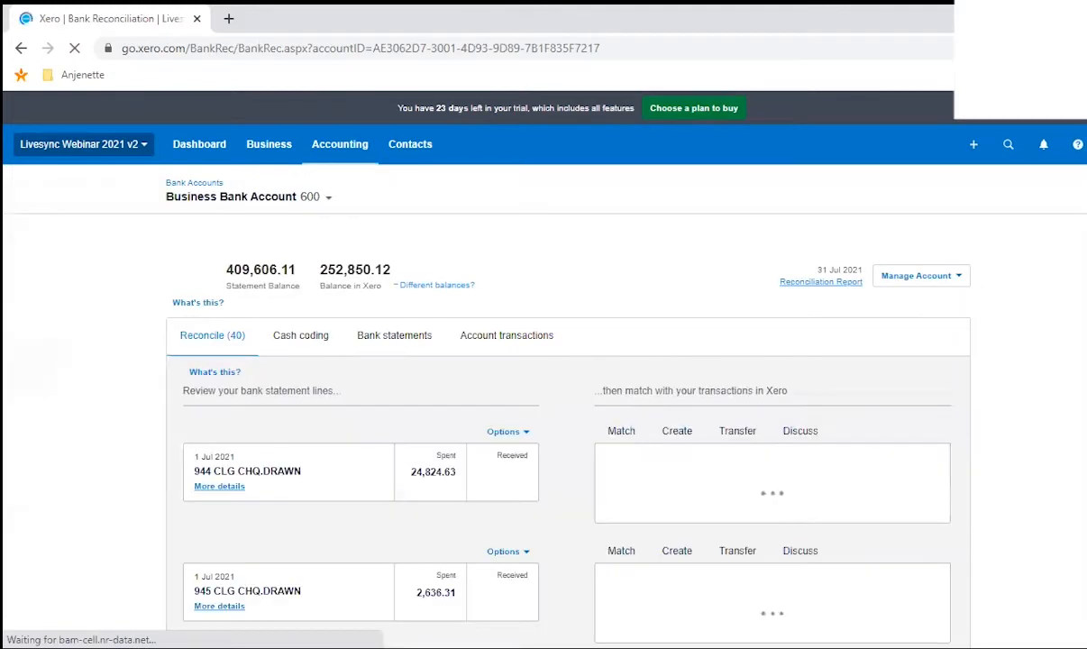
pyautogui.hotkey('alt', 'Tab')
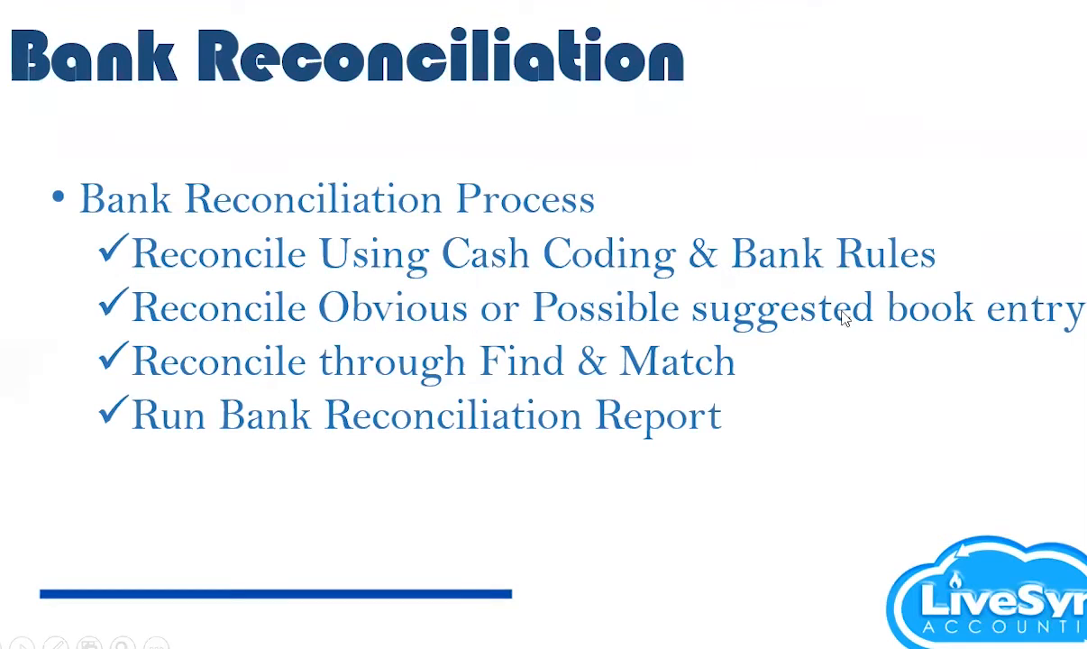
pyautogui.hotkey('alt', 'Tab')
pyautogui.scroll(-2, 485, 474)
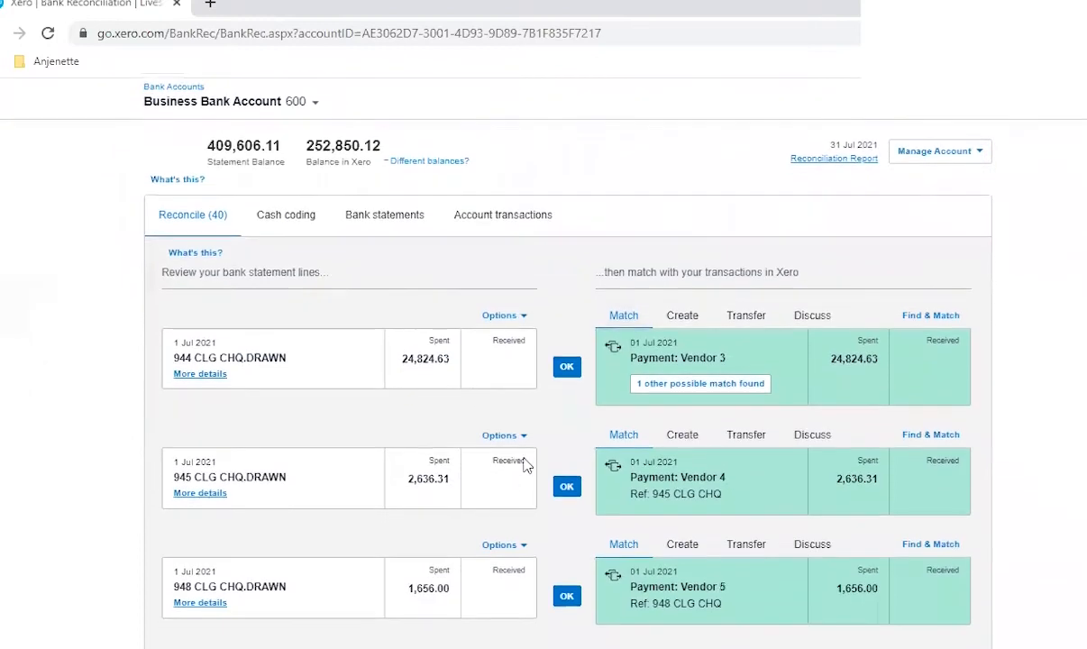
pyautogui.scroll(-2, 400, 432)
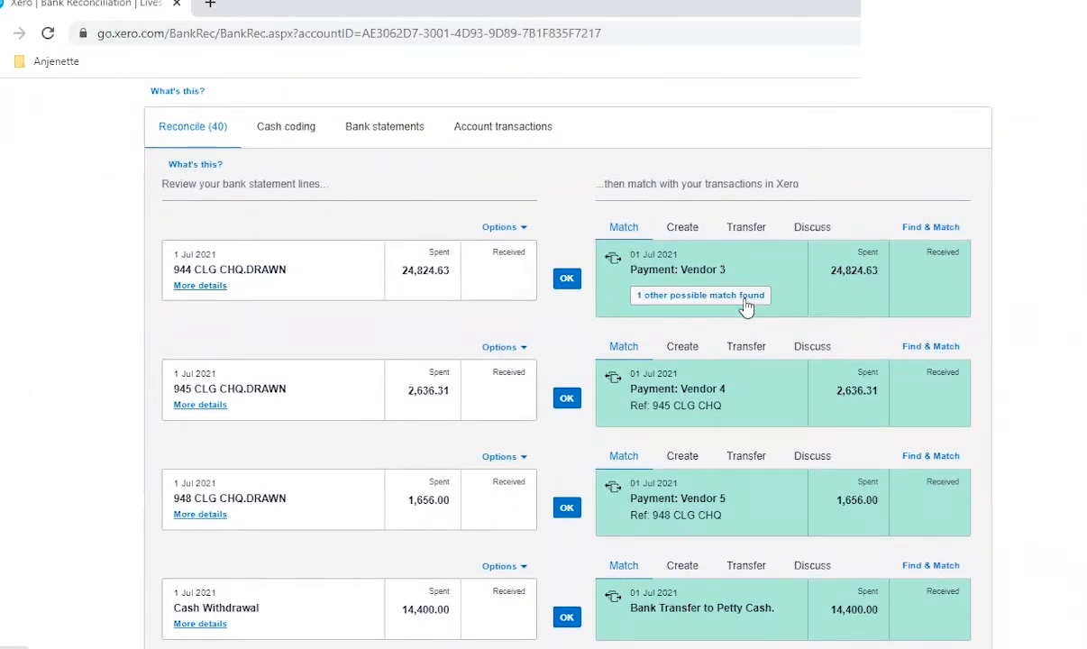
pyautogui.click(699, 295)
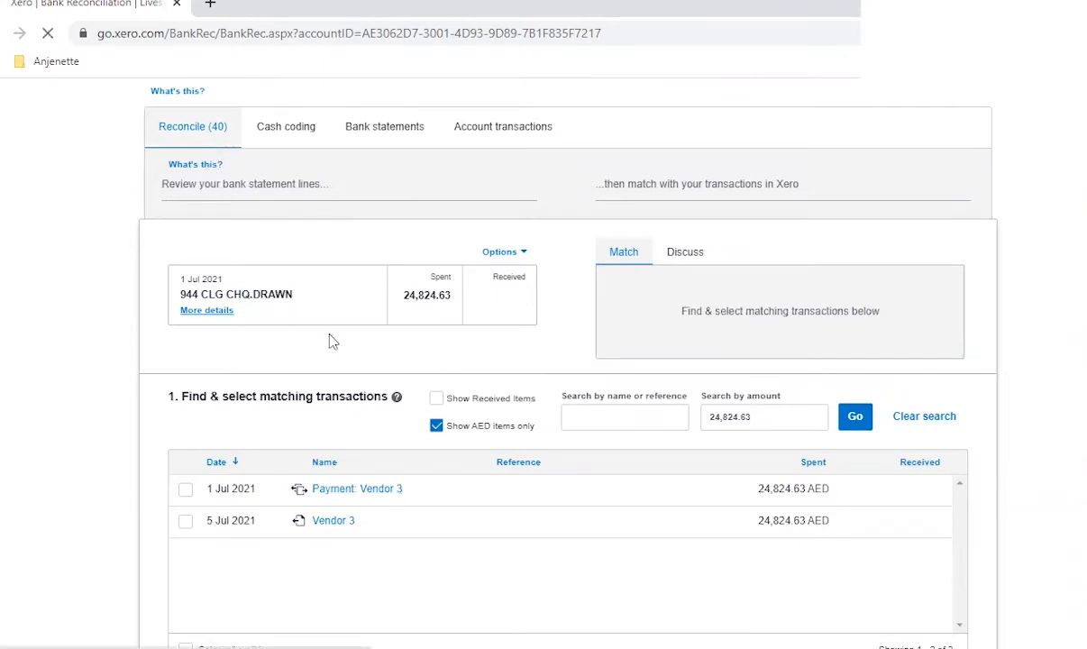
pyautogui.click(275, 120)
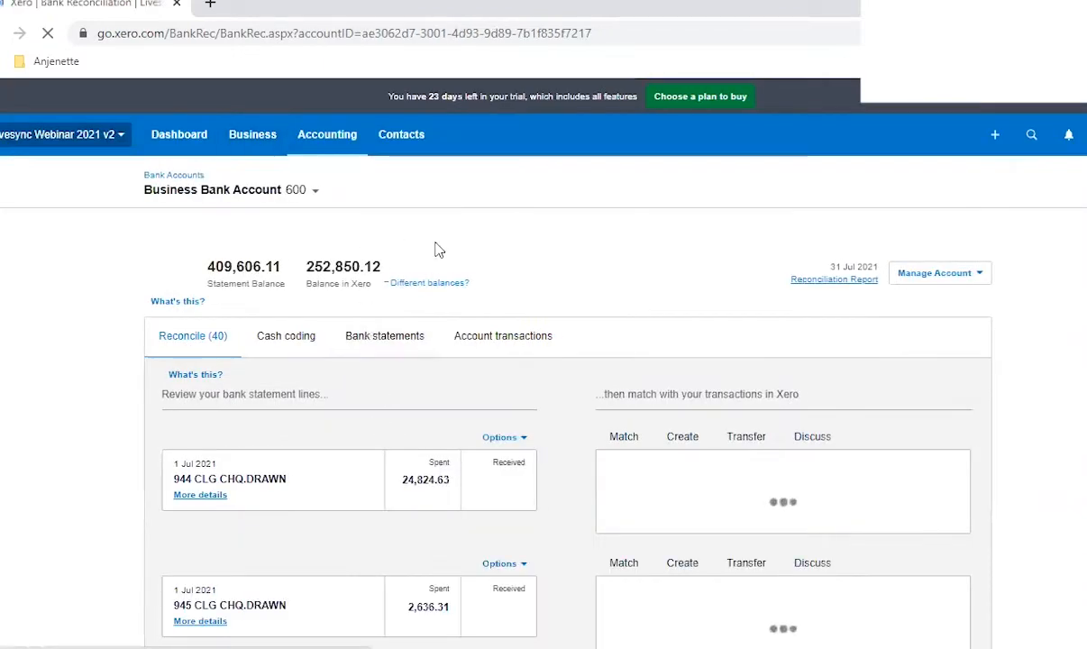
pyautogui.scroll(-1, 577, 360)
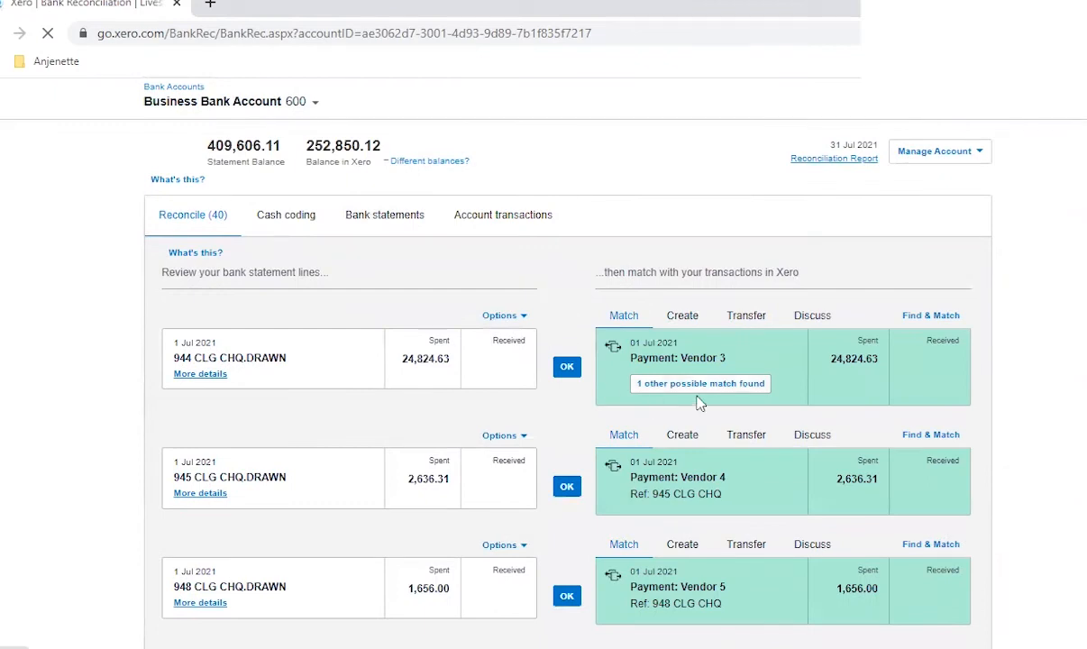
# Step: Open the other possible match for the 944 CLG CHQ.DRAWN line and view the Vendor 3 payment and its bill
pyautogui.click(694, 382)
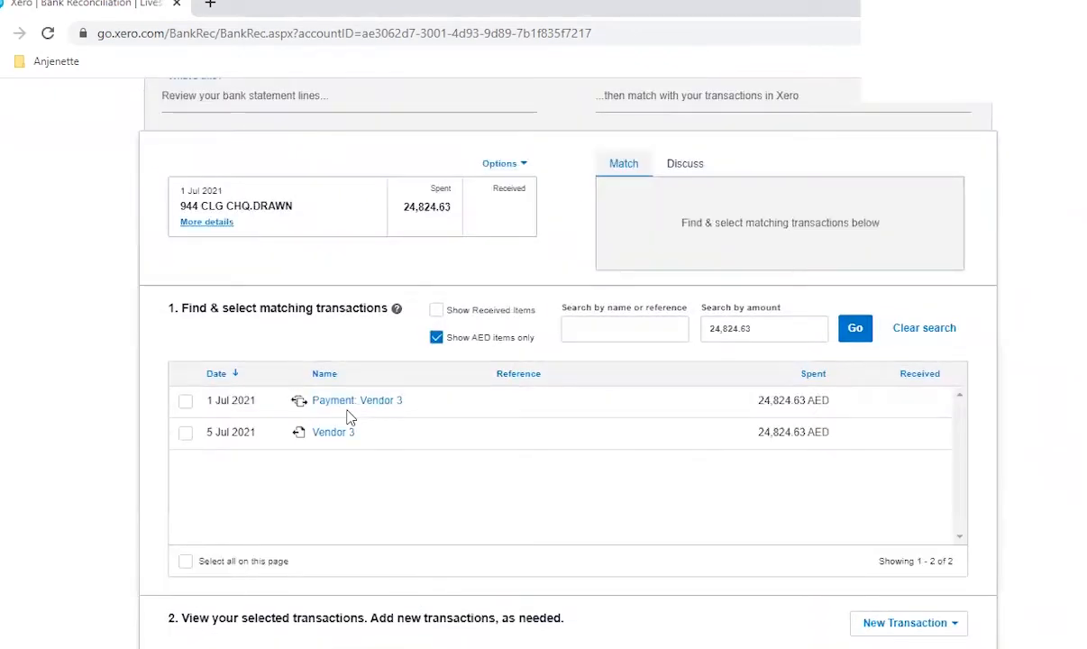
pyautogui.click(374, 405)
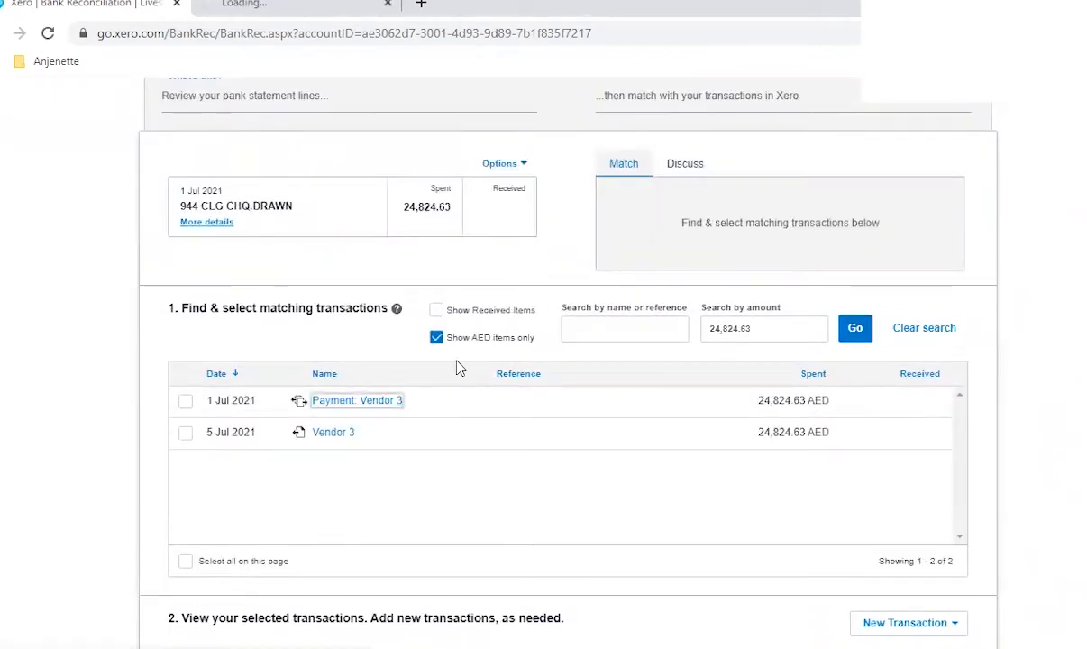
pyautogui.click(255, 6)
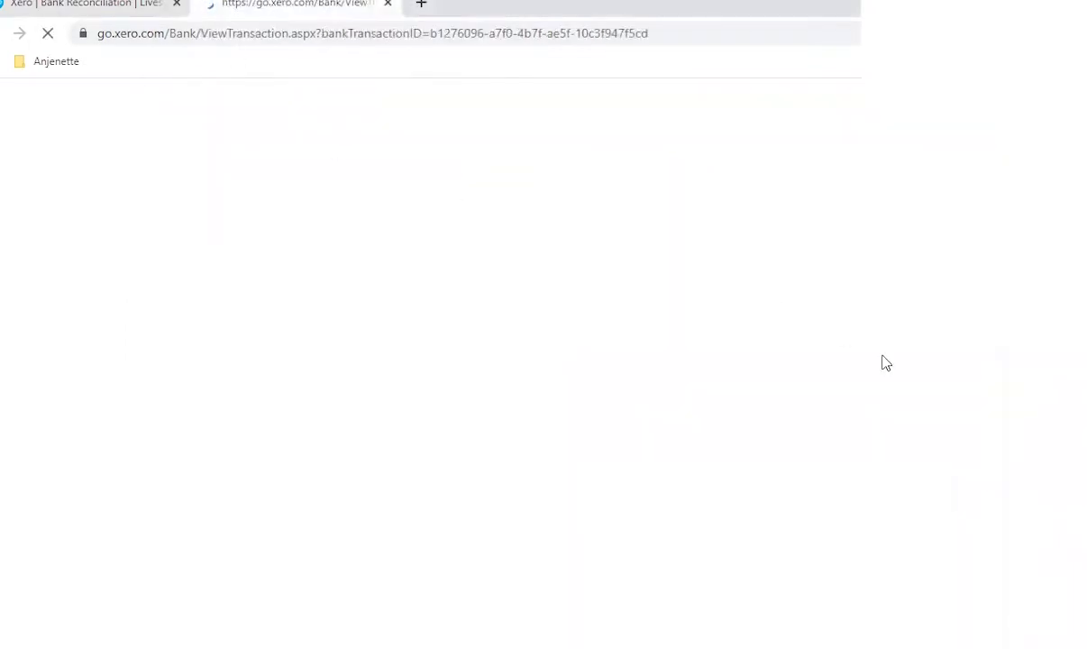
pyautogui.click(861, 231)
pyautogui.click(856, 343)
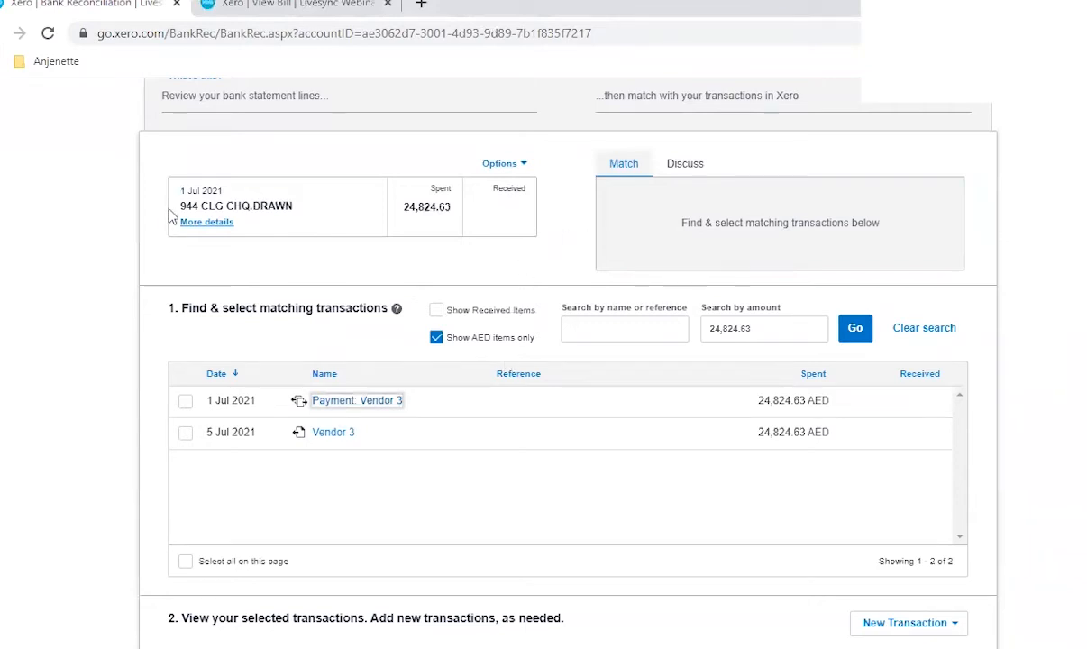
# Step: Highlight 944 CLG in the statement line, browse the Cheque Tracker workbook in Excel and return to Xero
pyautogui.moveTo(179, 206); pyautogui.dragTo(224, 204)
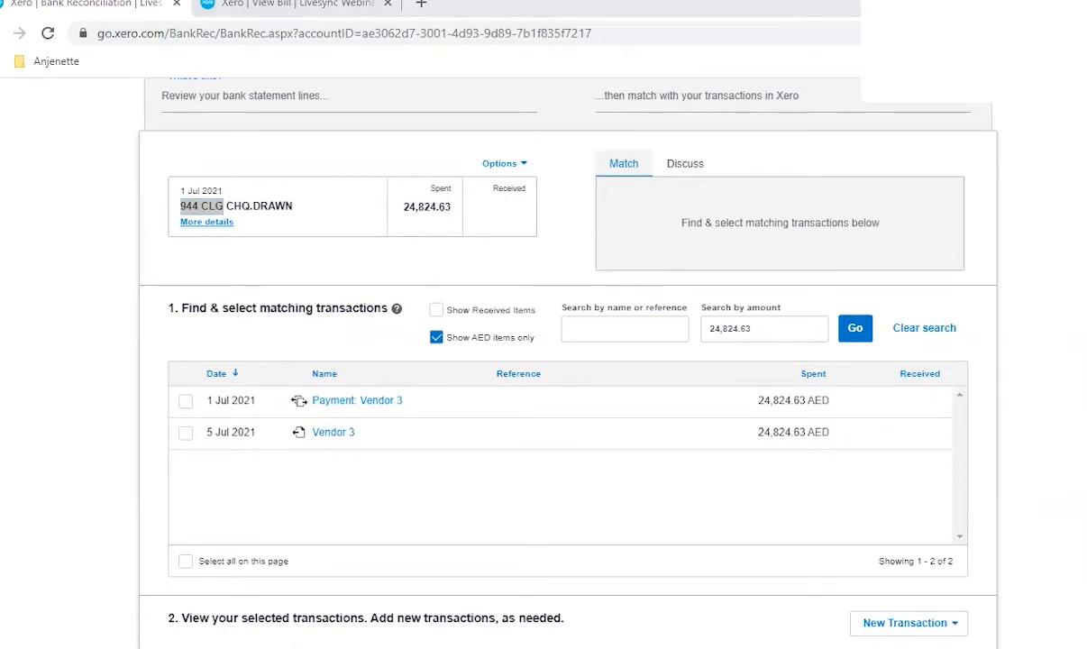
pyautogui.click(372, 638)
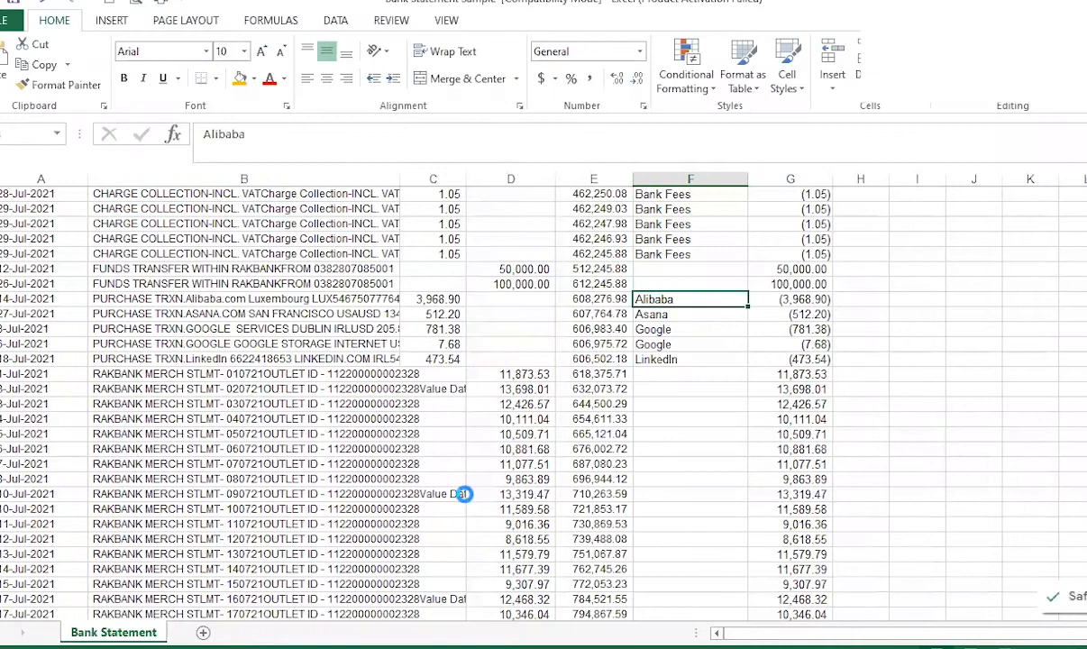
pyautogui.click(311, 395)
pyautogui.scroll(1, 334, 404)
pyautogui.scroll(1, 339, 406)
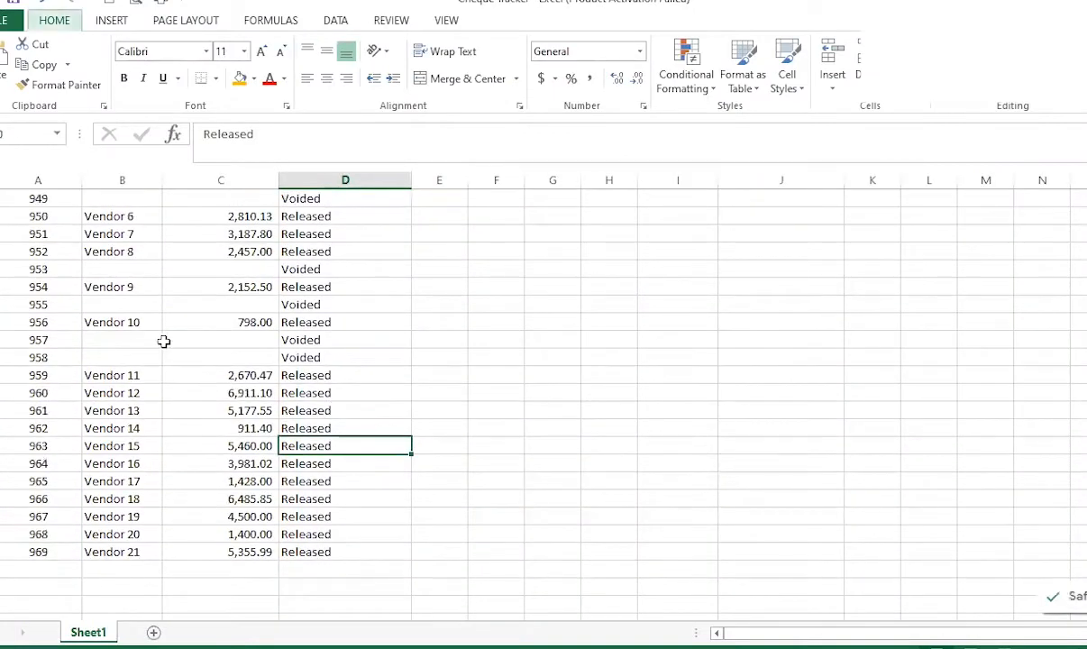
pyautogui.click(63, 284)
pyautogui.hotkey('alt', 'Tab')
pyautogui.hotkey('alt', 'Tab')
pyautogui.hotkey('alt', 'Tab')
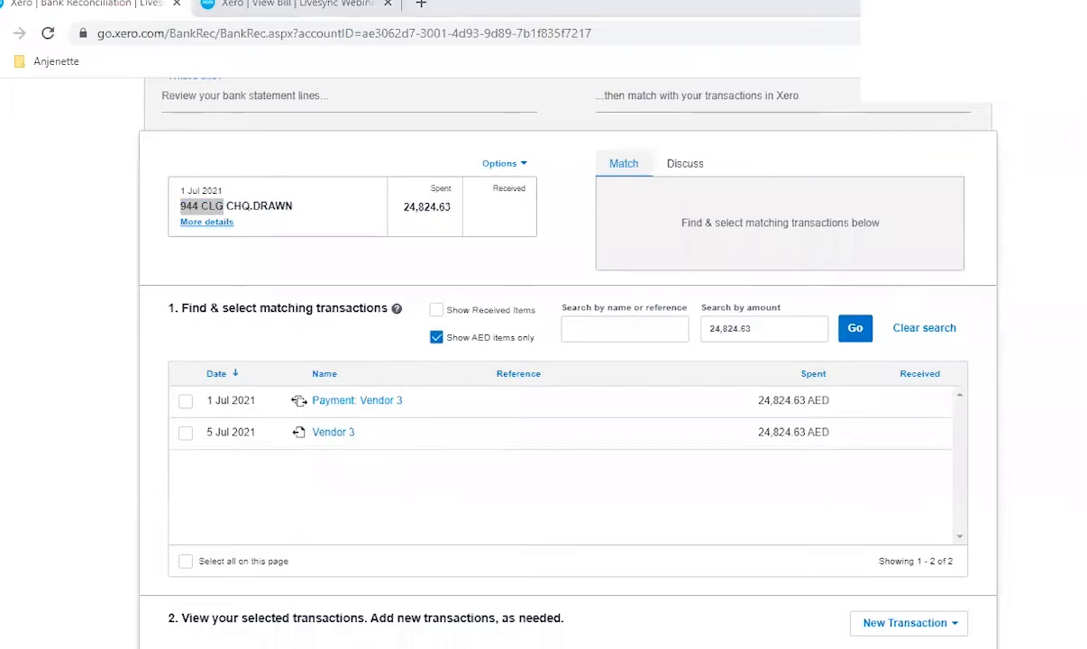
# Step: Switch to the Cheque Tracker workbook in Excel and check the vendor, amount and status of cheque 944
pyautogui.hotkey('alt', 'Tab')
pyautogui.click(101, 410)
pyautogui.scroll(4, 81, 316)
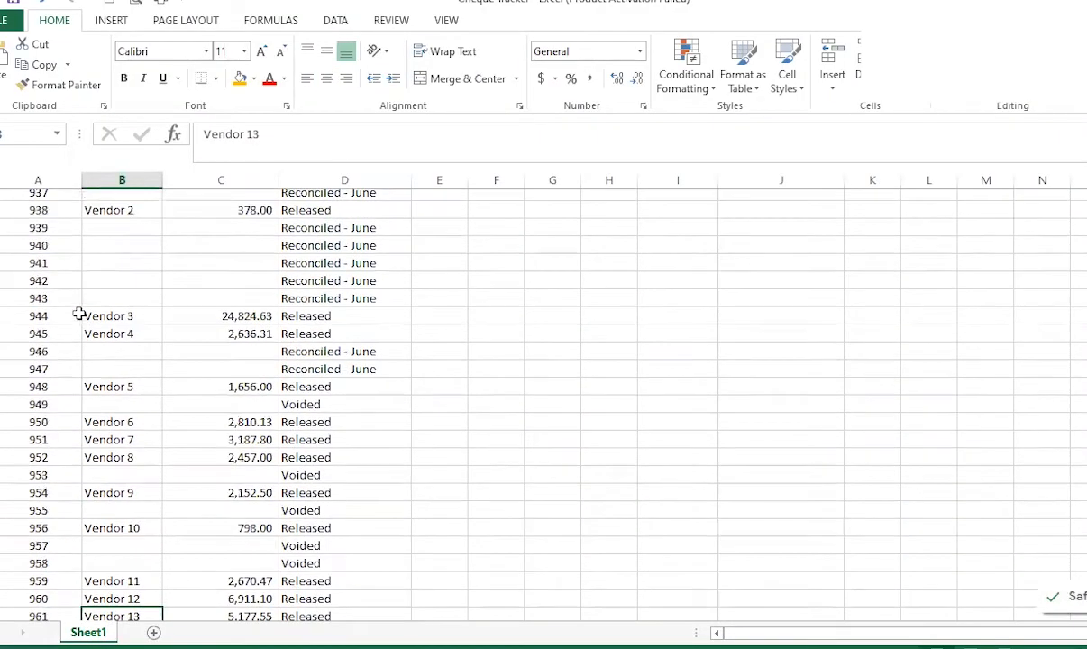
pyautogui.moveTo(61, 309); pyautogui.dragTo(400, 303)
pyautogui.moveTo(109, 321); pyautogui.dragTo(327, 323)
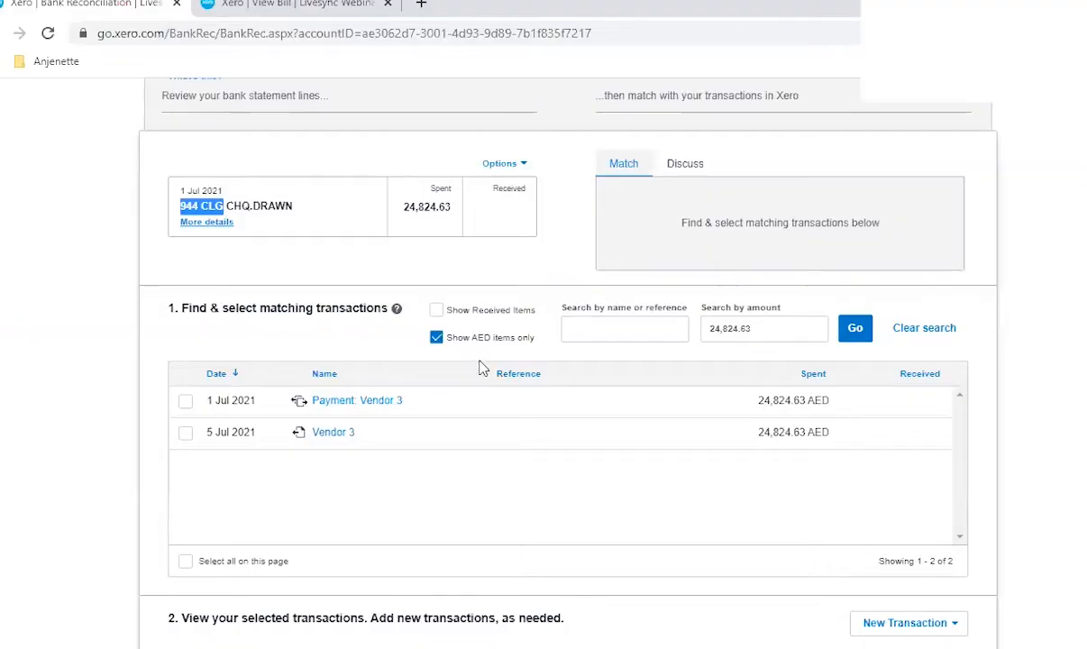
# Step: Back in Xero, search the matching transactions for "vendor 3" and rerun the search without an amount
pyautogui.click(652, 327)
pyautogui.write('vendor 3')
pyautogui.press('Return')
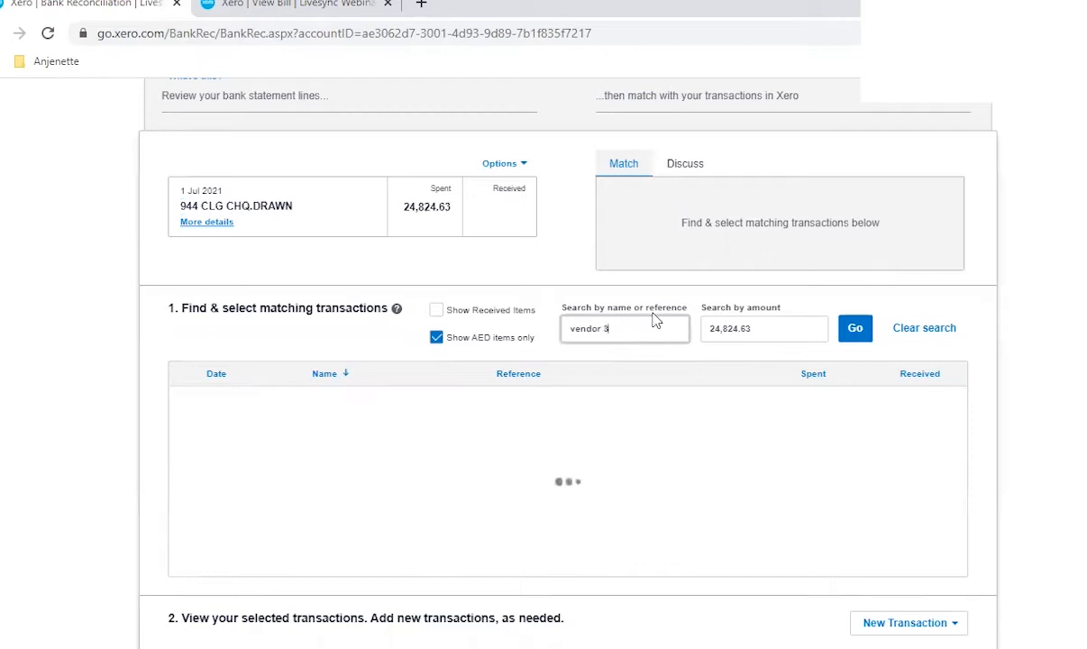
pyautogui.click(314, 9)
pyautogui.click(90, 5)
pyautogui.click(855, 327)
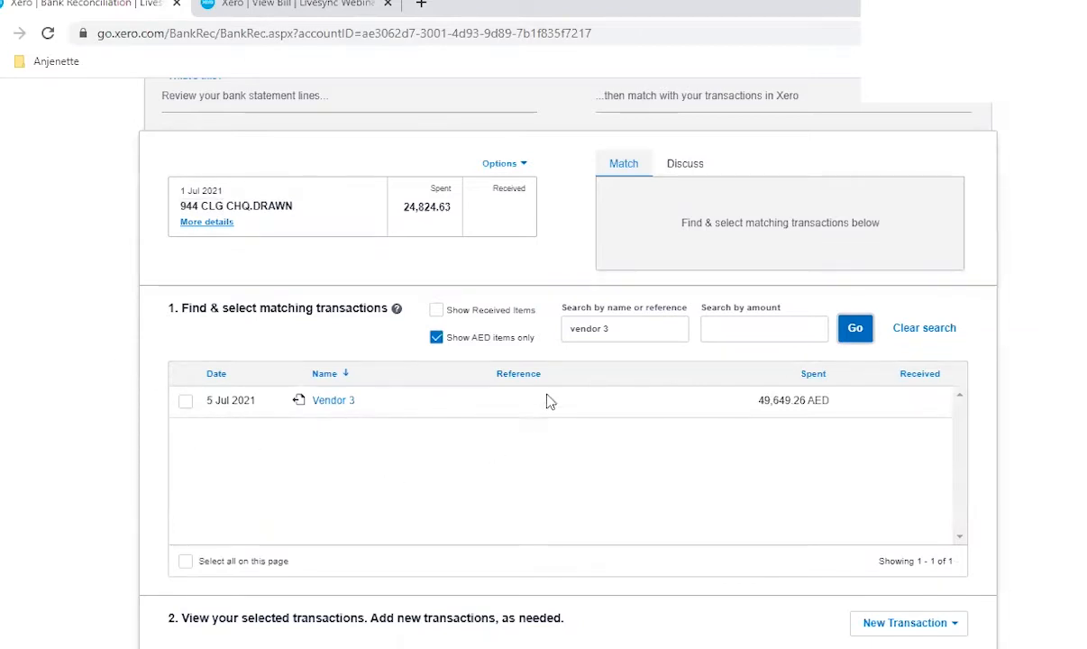
# Step: Close the old bill view, reopen the Vendor 3 bill from the search results and check its amount due
pyautogui.click(388, 4)
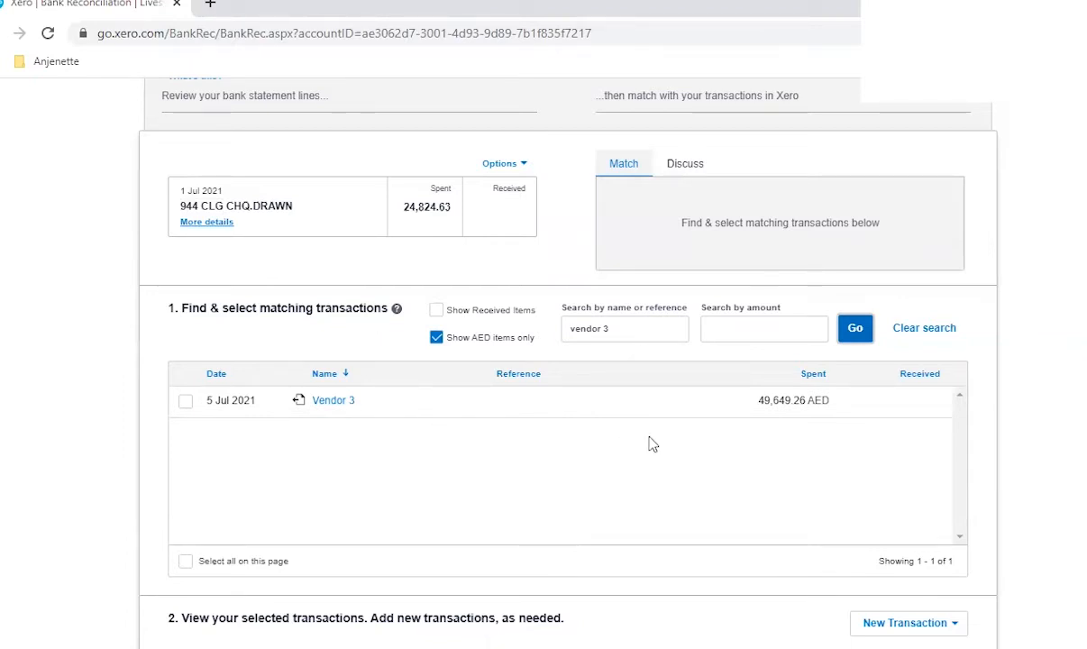
pyautogui.keyDown('ctrl'); pyautogui.click(333, 400); pyautogui.keyUp('ctrl')
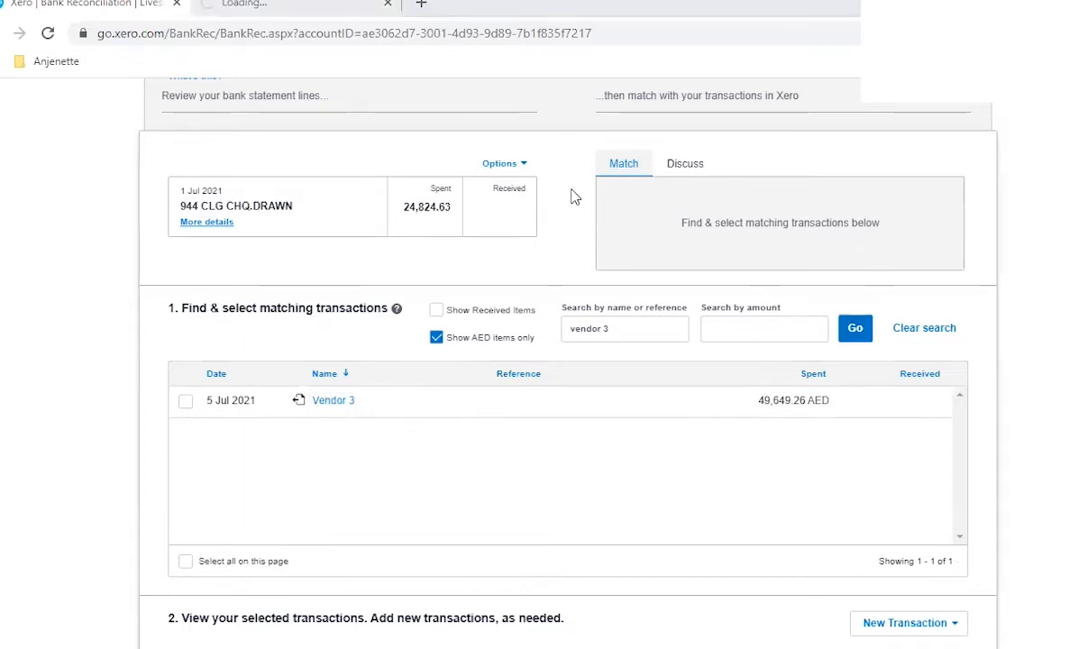
pyautogui.click(347, 7)
pyautogui.scroll(-2, 698, 437)
pyautogui.doubleClick(194, 449)
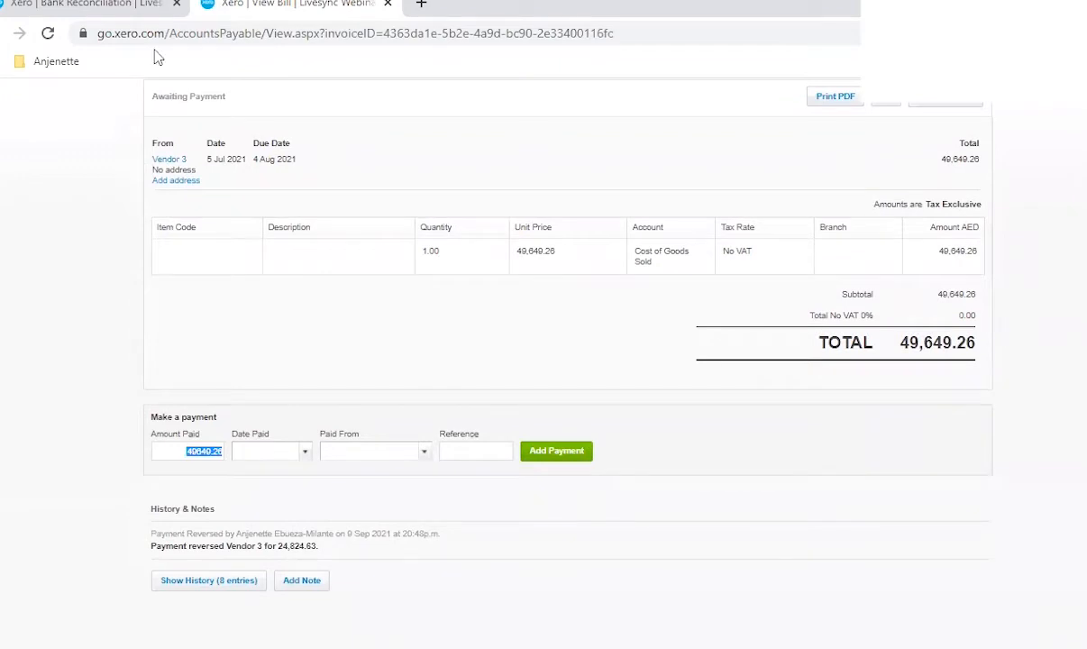
# Step: Return to the bank reconciliation, select the Vendor 3 bill and split it with a part payment of 24824.63
pyautogui.click(128, 6)
pyautogui.click(185, 401)
pyautogui.click(703, 401)
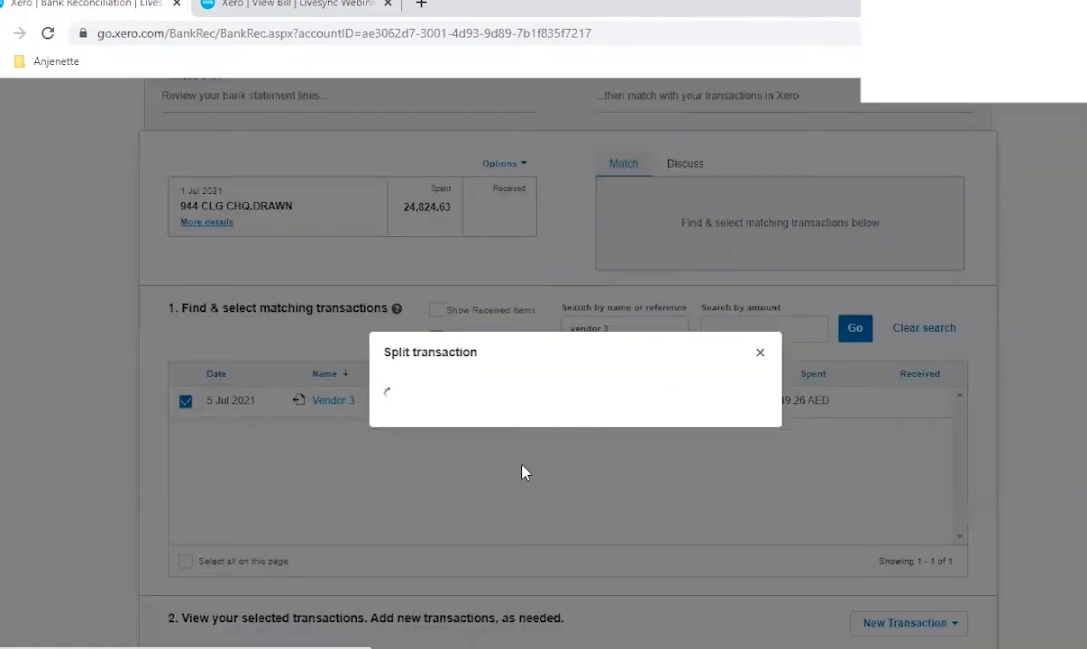
pyautogui.click(760, 299)
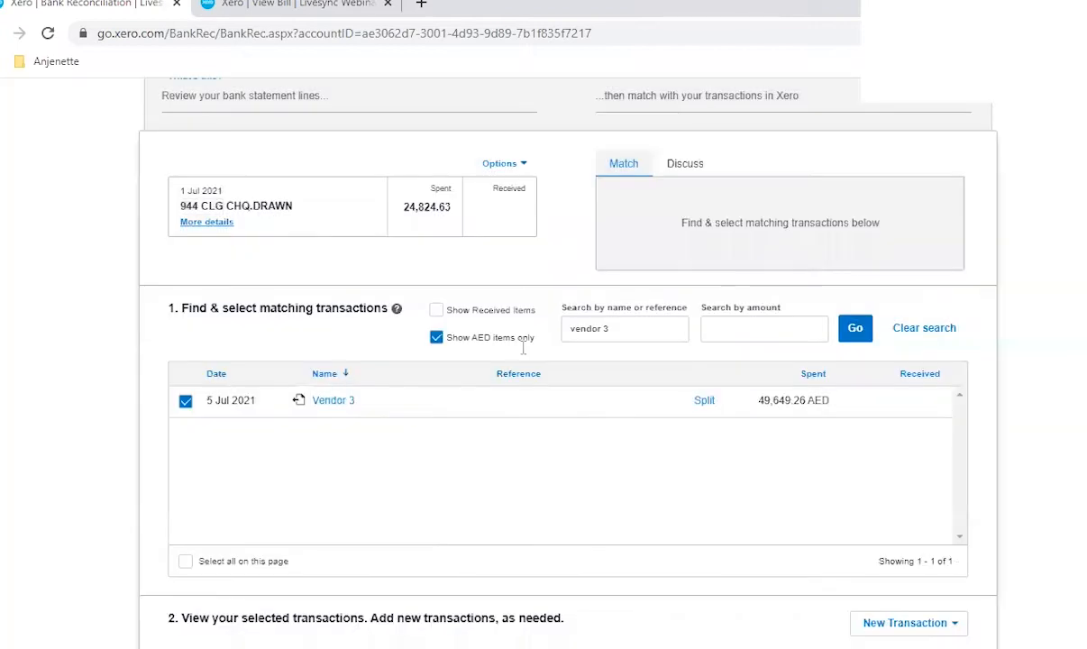
pyautogui.click(708, 402)
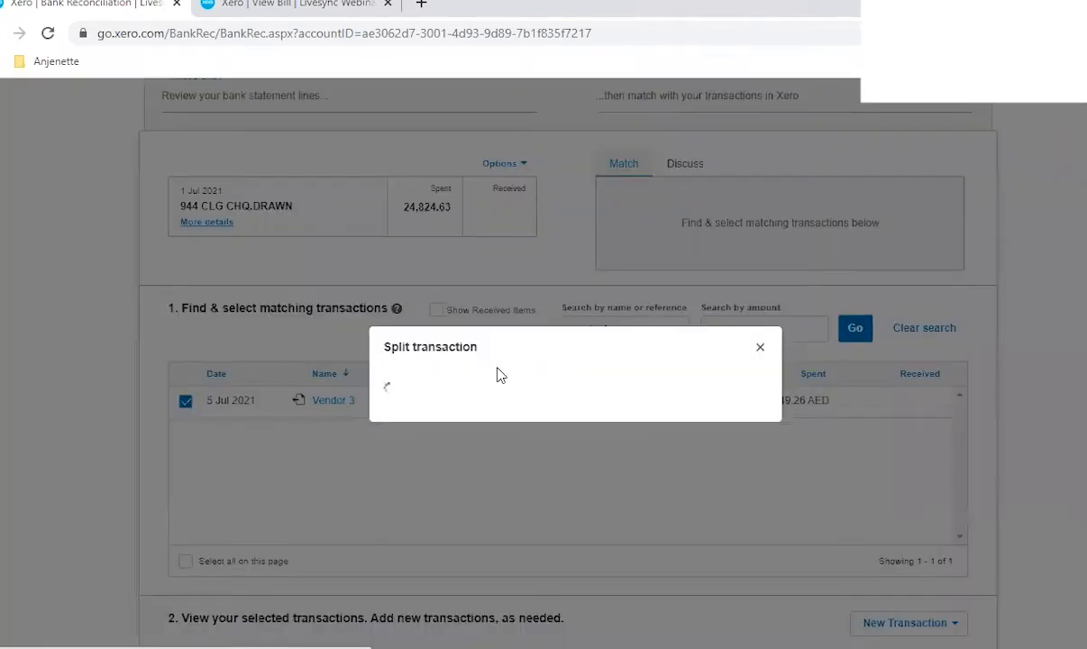
pyautogui.moveTo(659, 376); pyautogui.dragTo(777, 382)
pyautogui.click(613, 506)
pyautogui.click(679, 449)
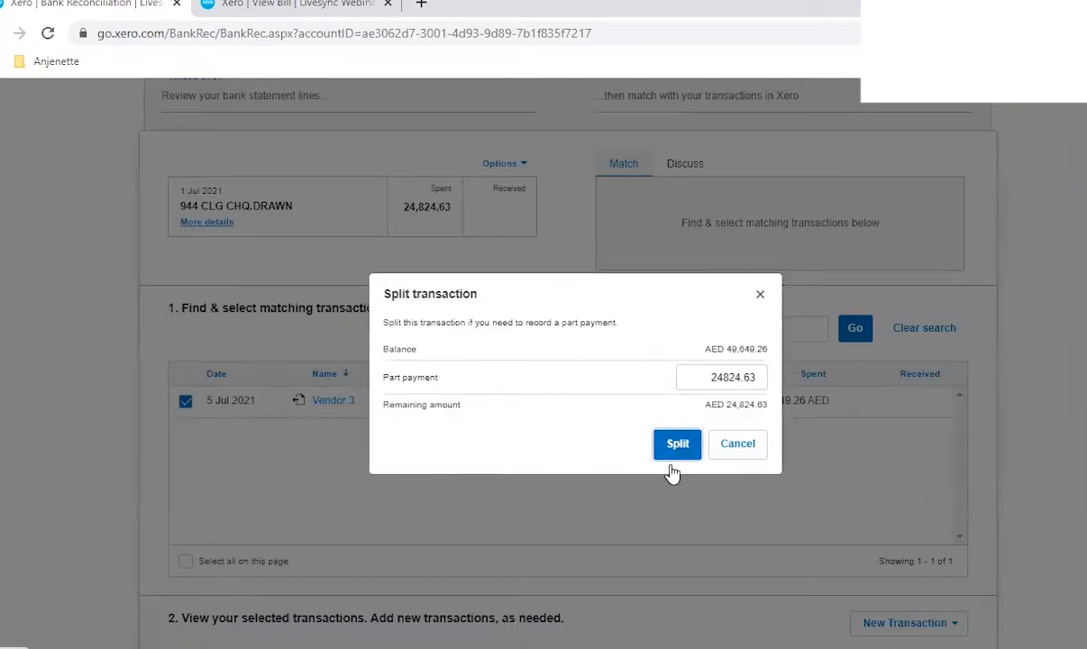
# Step: Reconcile the 944 CLG CHQ.DRAWN line with the split Vendor 3 bill, accepting the bill's later date
pyautogui.click(566, 214)
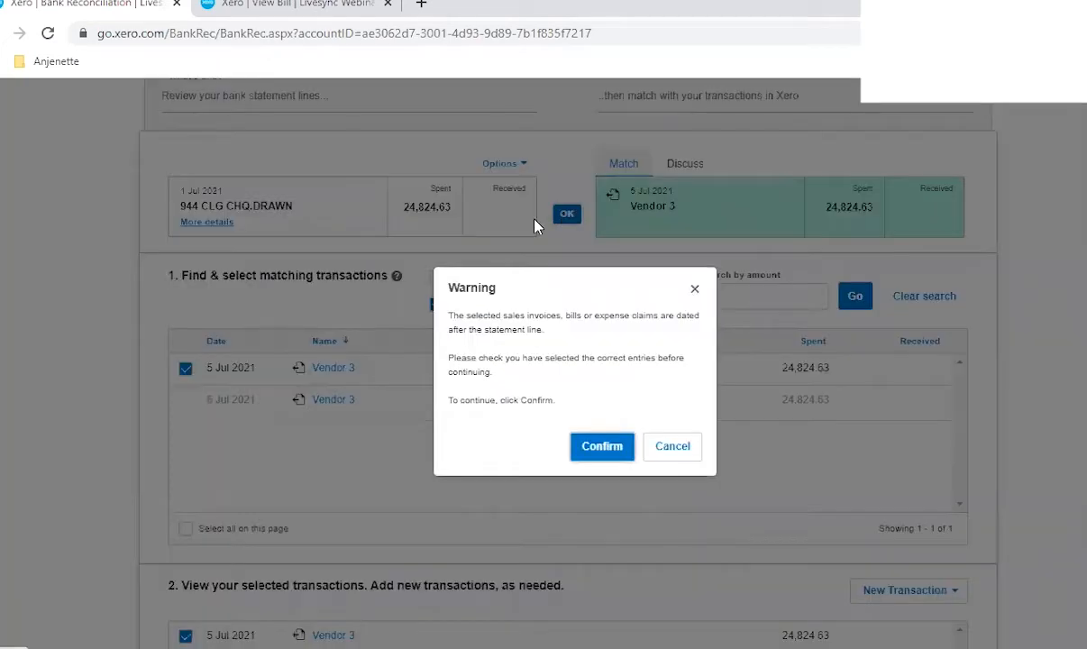
pyautogui.click(586, 446)
pyautogui.scroll(2, 568, 370)
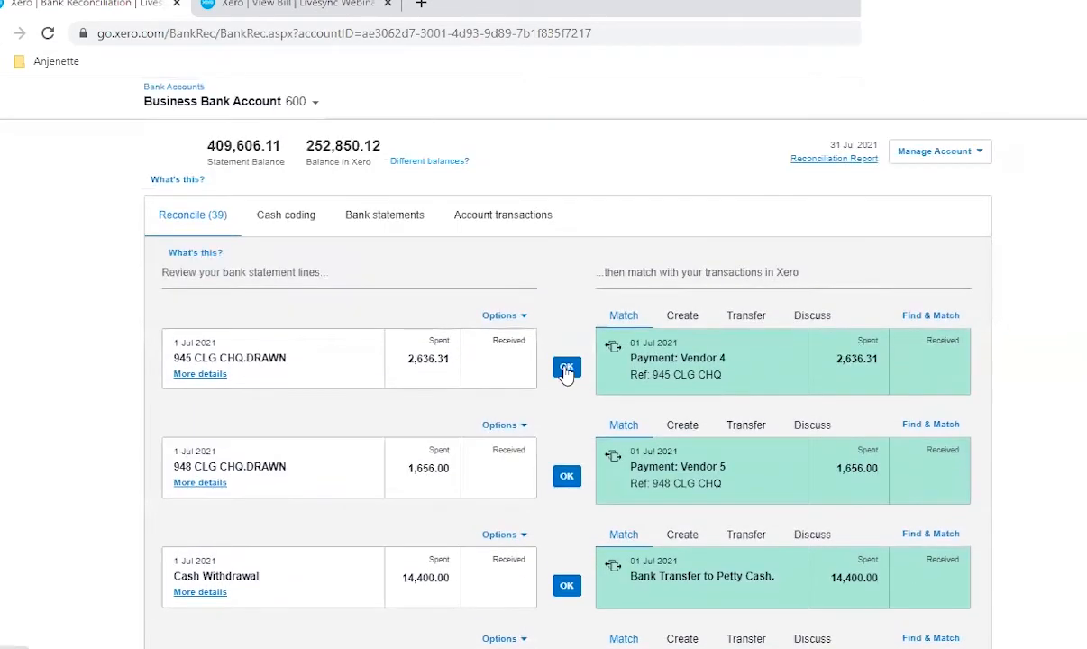
# Step: Accept the suggested matches for 945 CLG, 948 CLG and the 14,400.00 cash withdrawal of 1 July
pyautogui.moveTo(653, 376); pyautogui.dragTo(765, 384)
pyautogui.click(574, 367)
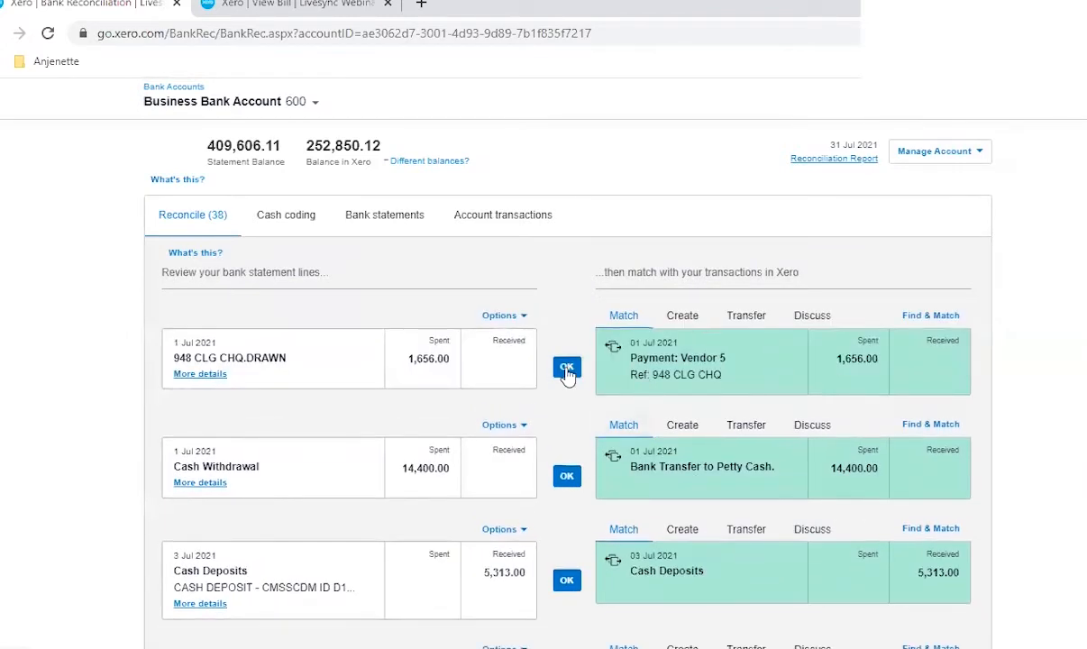
pyautogui.click(567, 370)
pyautogui.click(567, 368)
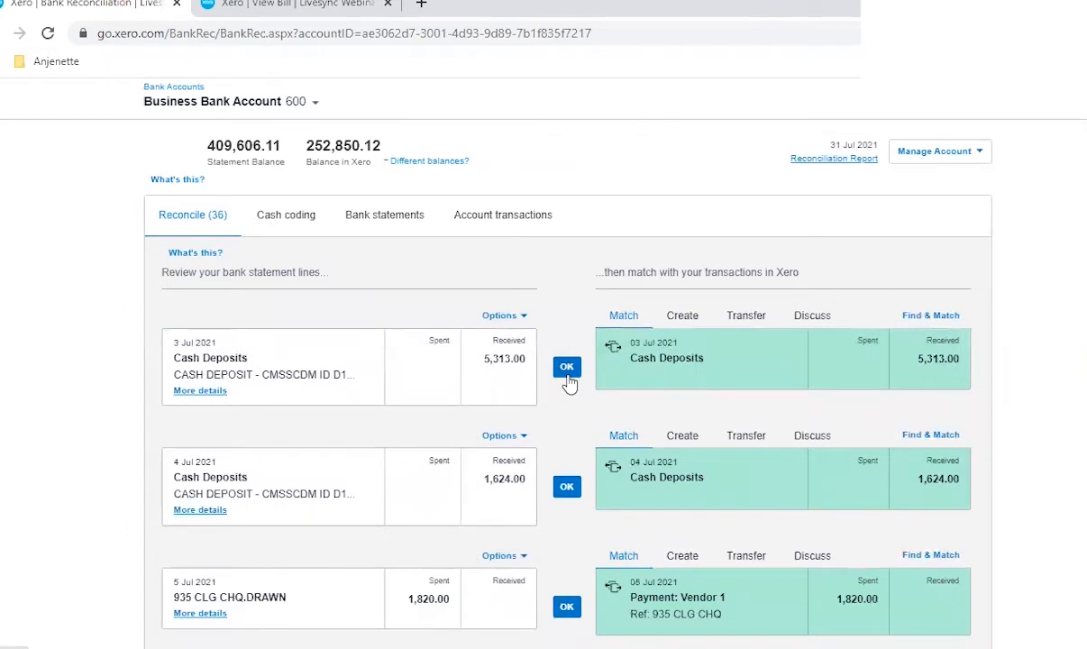
# Step: Accept the suggested matches from the 3 July 5,313.00 cash deposit through the 12 July 3,646.50 cash deposit
pyautogui.click(567, 377)
pyautogui.click(566, 367)
pyautogui.click(567, 366)
pyautogui.click(568, 366)
pyautogui.click(567, 367)
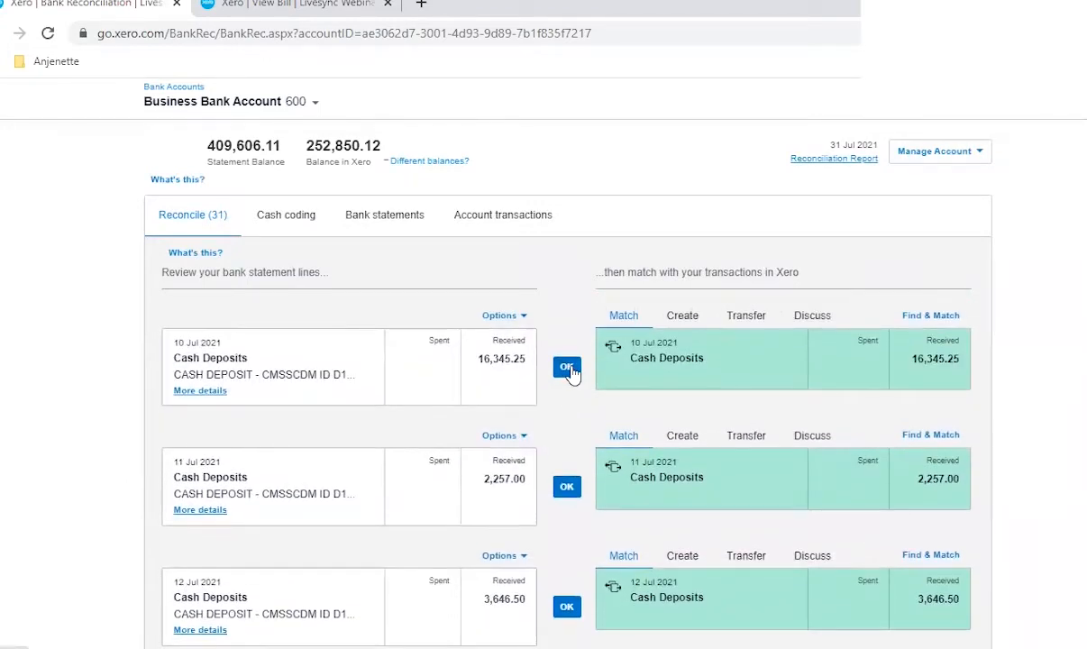
pyautogui.click(567, 367)
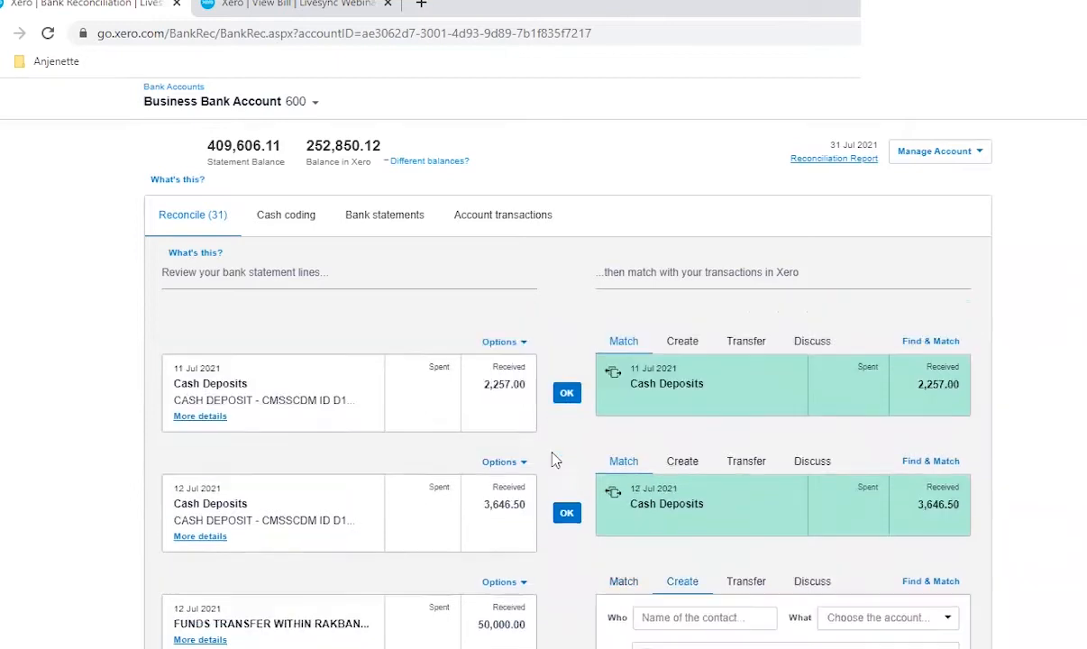
pyautogui.click(567, 368)
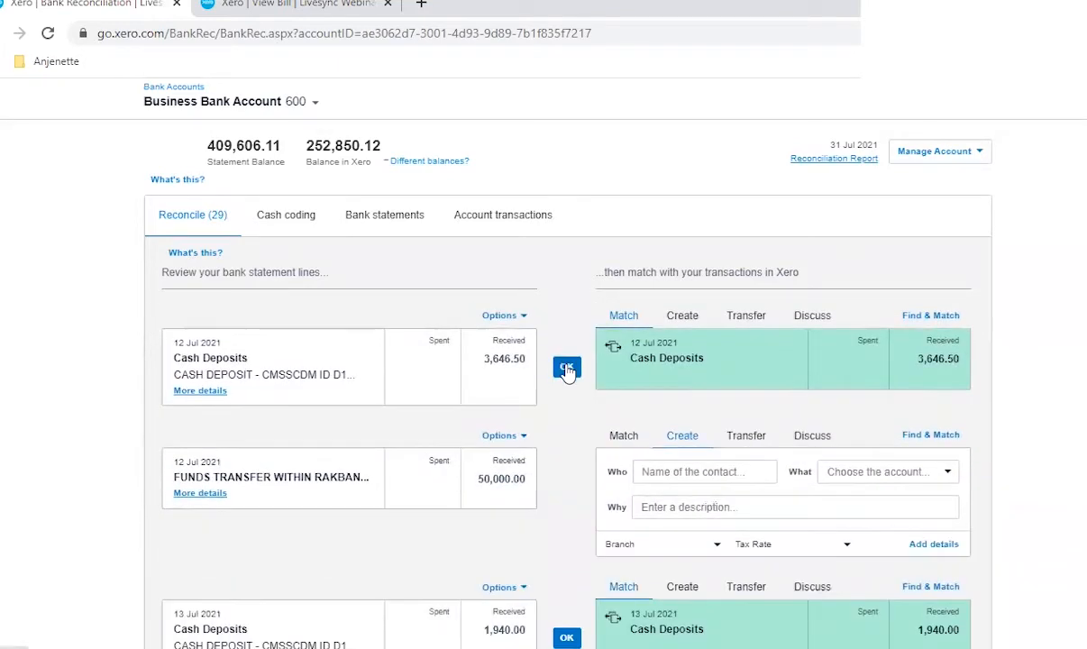
pyautogui.click(567, 368)
# Step: Skip the unmatched 50,000.00 funds transfer and accept the suggested matches dated 13 to 18 July, ending with 960 CLG
pyautogui.scroll(-1, 564, 386)
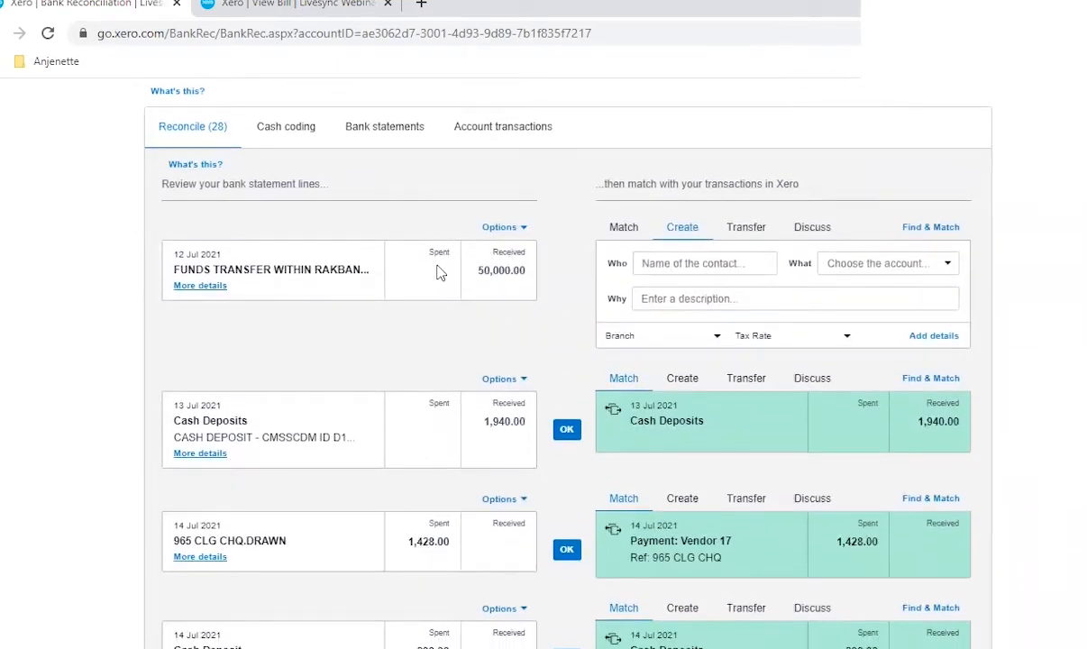
pyautogui.scroll(-1, 487, 361)
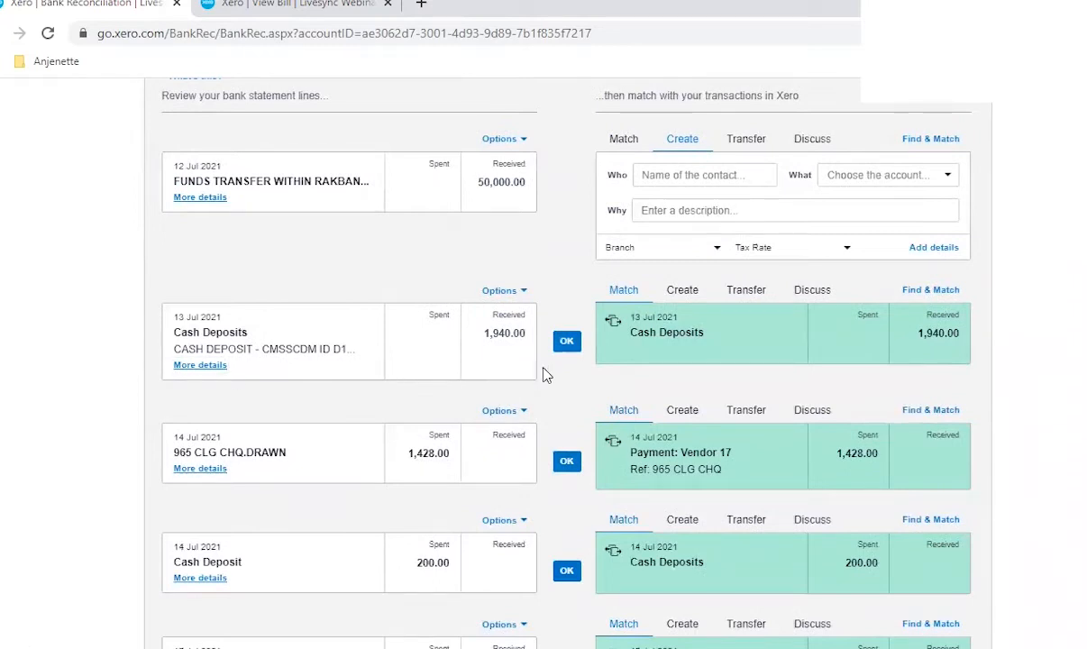
pyautogui.click(567, 341)
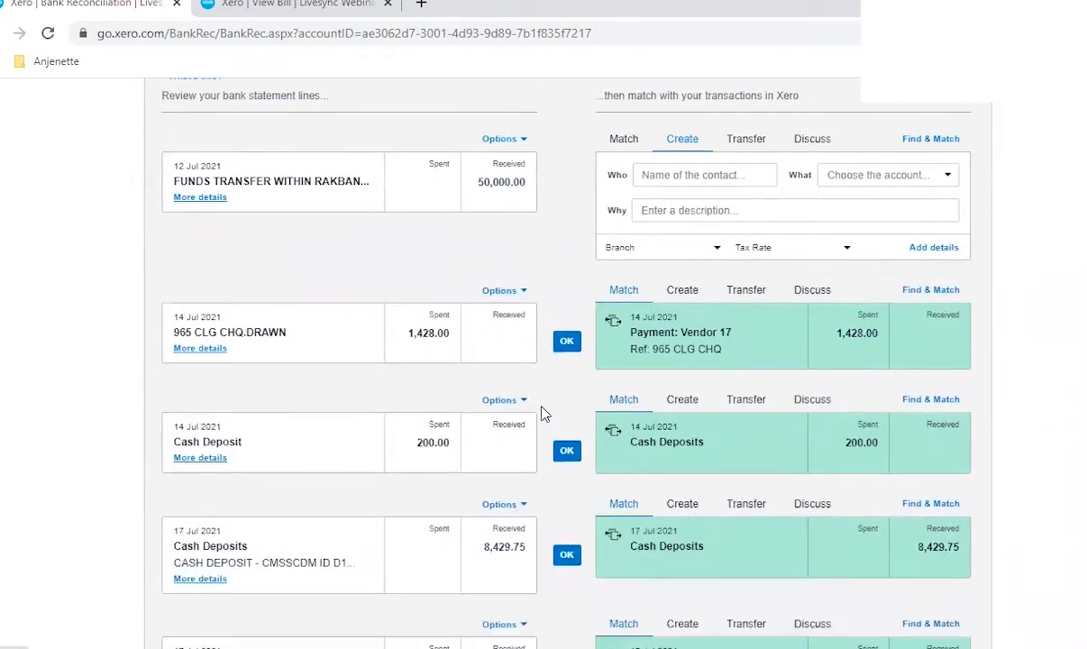
pyautogui.click(566, 343)
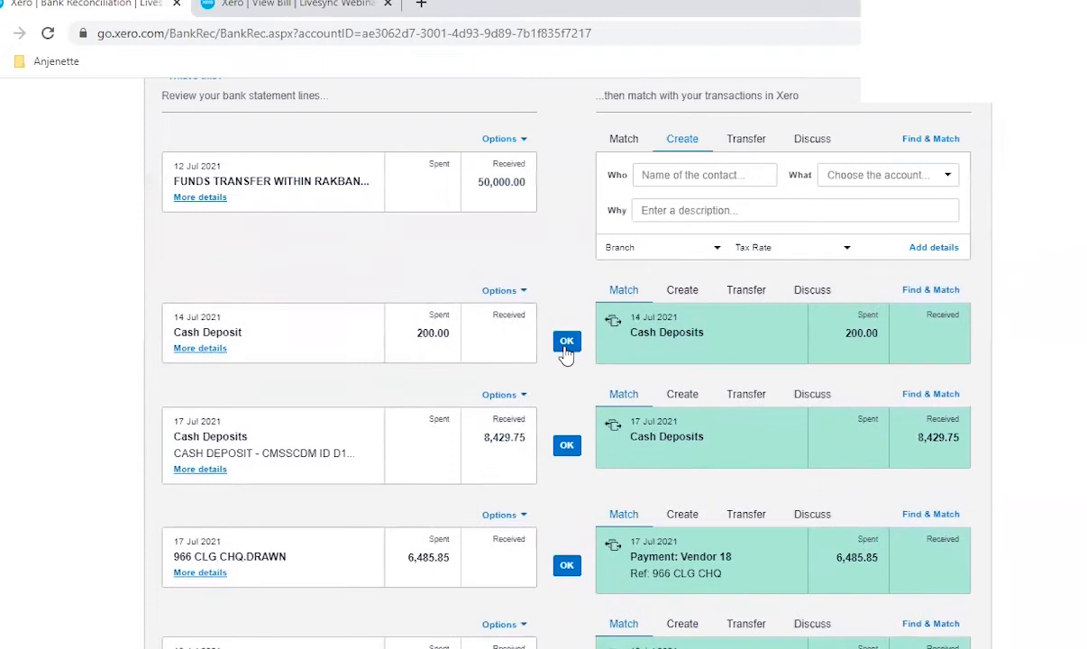
pyautogui.click(567, 345)
pyautogui.click(566, 344)
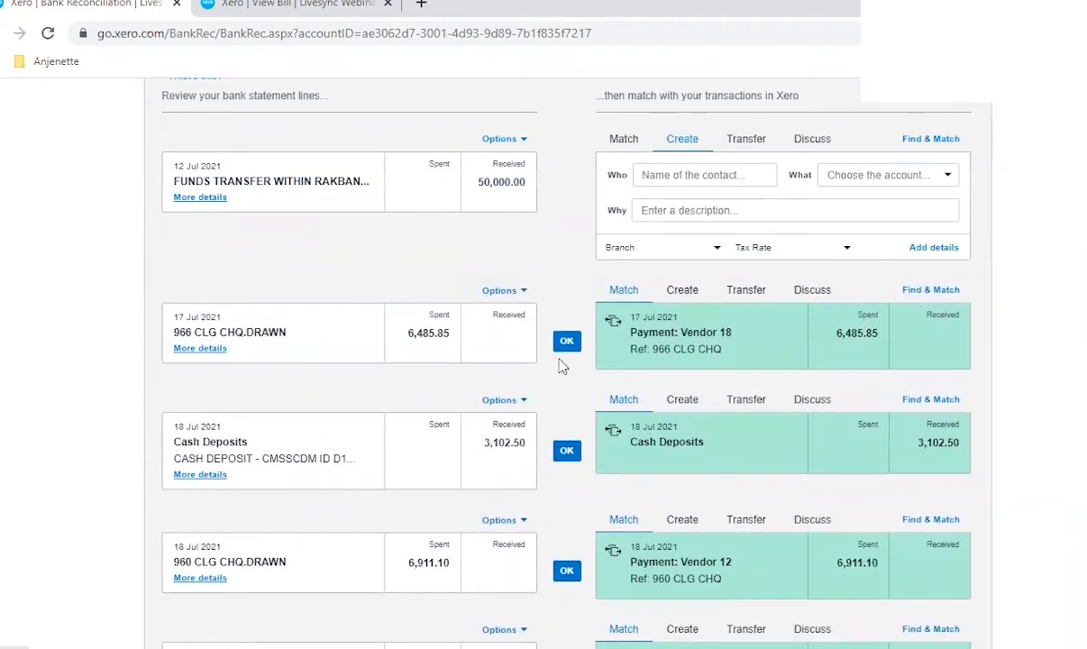
pyautogui.click(567, 343)
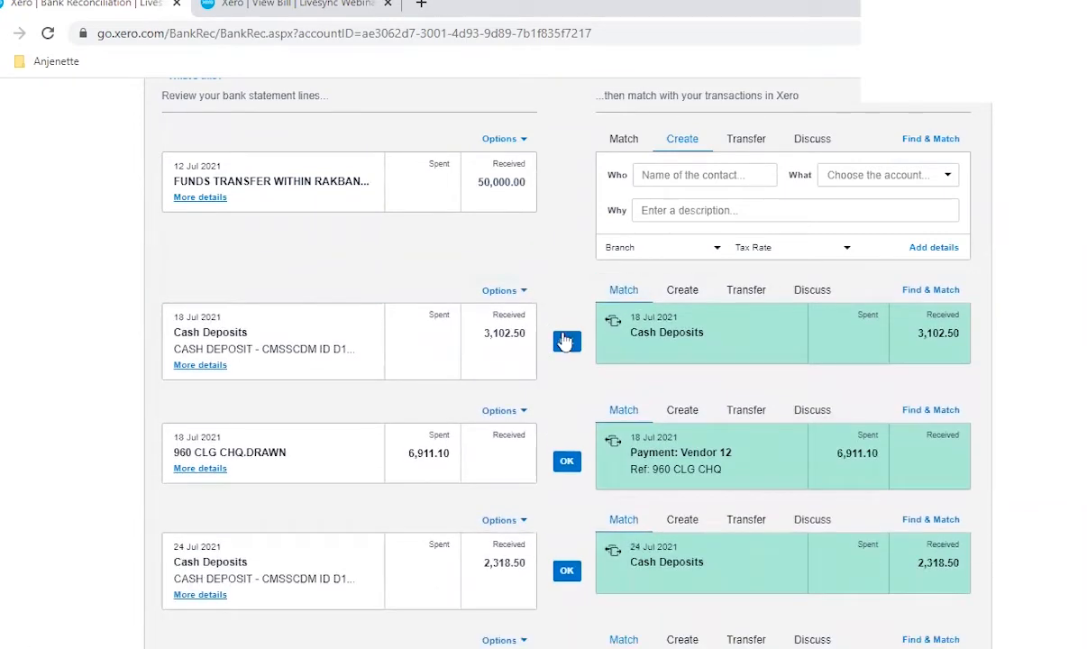
pyautogui.click(566, 343)
pyautogui.click(568, 341)
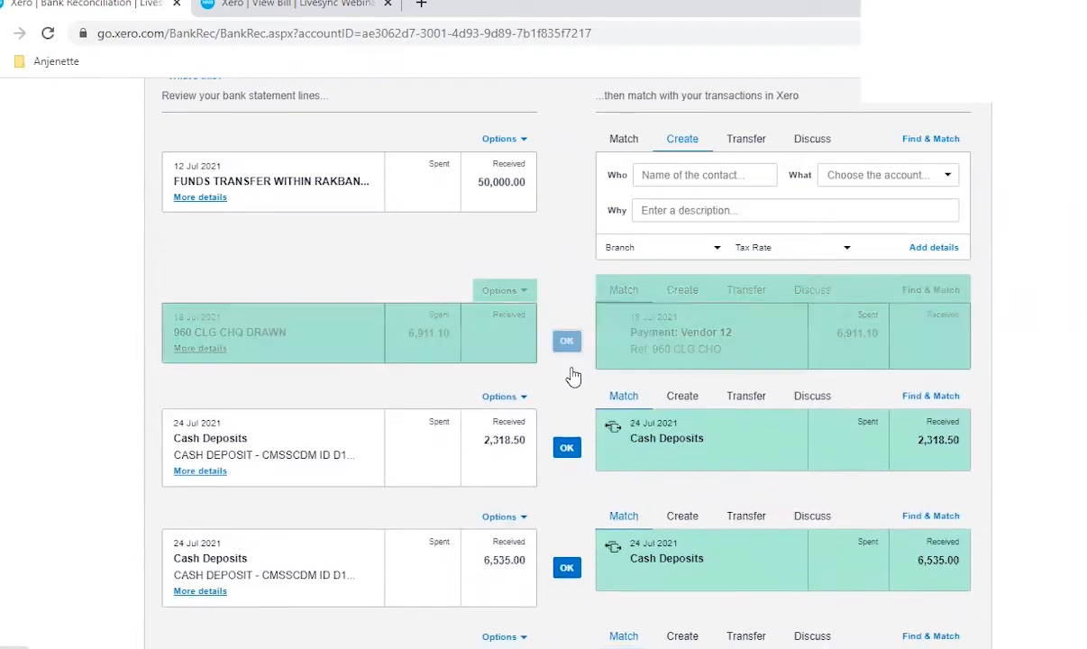
# Step: Accept the suggested matches for the 24 July deposits and cheques and the 25 July 9,400.00 cash withdrawal
pyautogui.click(567, 342)
pyautogui.click(567, 342)
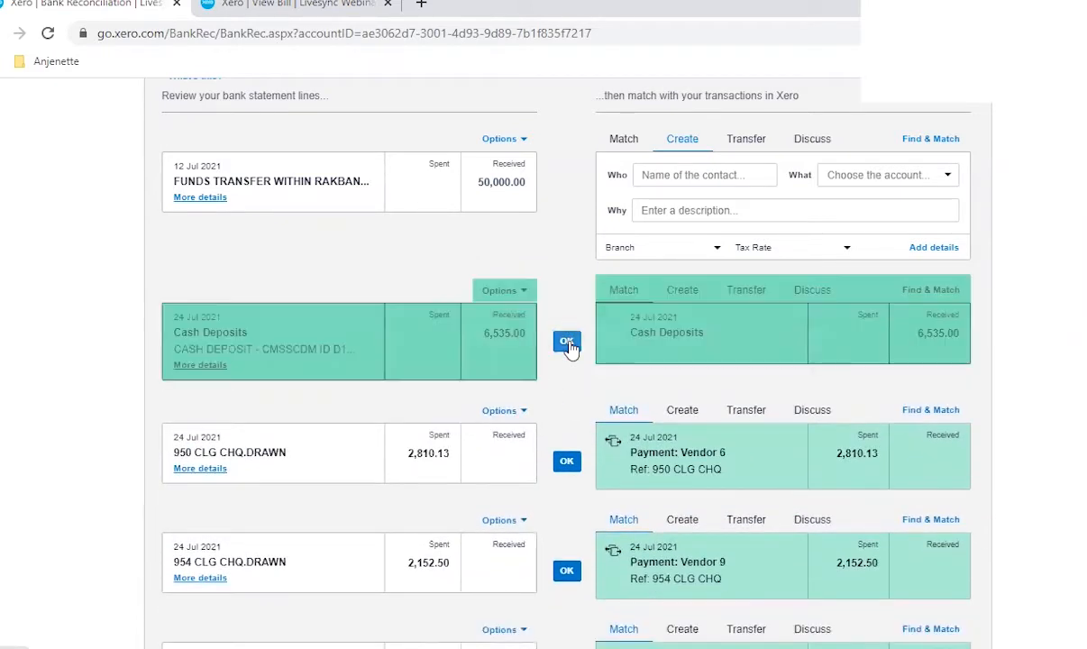
pyautogui.click(568, 344)
pyautogui.click(567, 342)
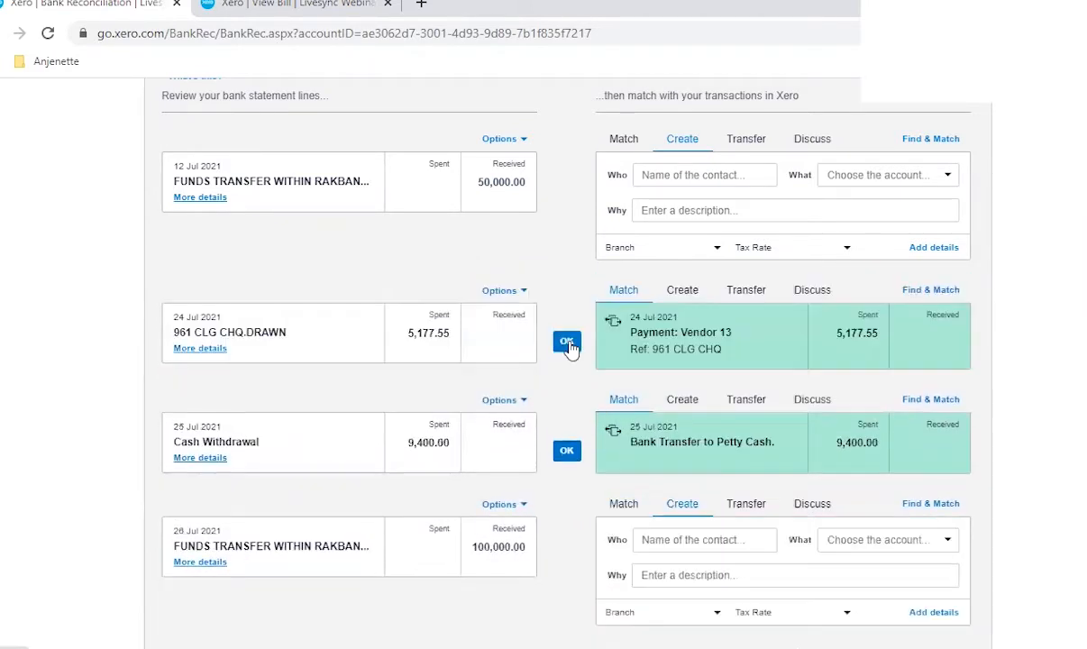
pyautogui.click(567, 343)
pyautogui.click(567, 342)
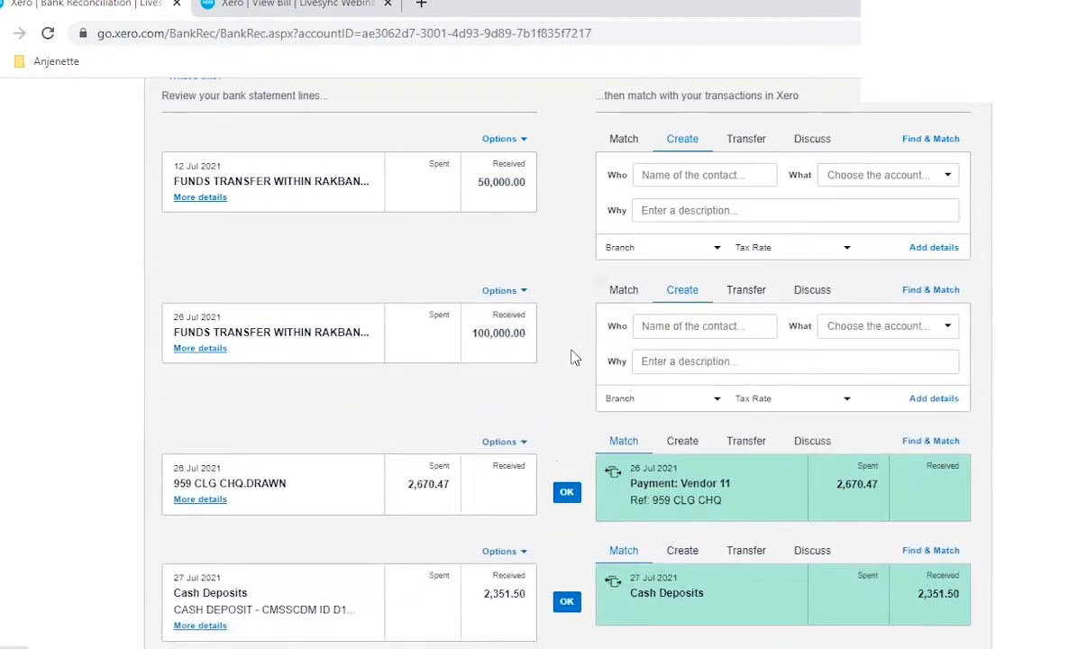
# Step: Skip the 100,000.00 funds transfer and accept the suggested matches for 959 CLG and all 27 July lines
pyautogui.click(567, 496)
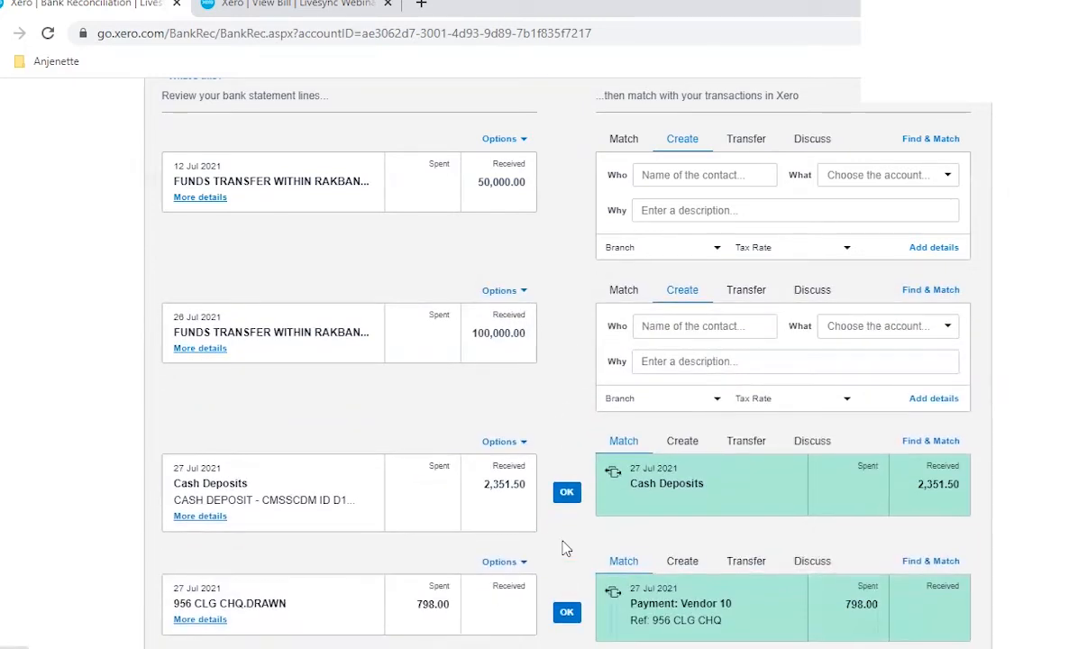
pyautogui.click(566, 494)
pyautogui.scroll(-2, 569, 496)
pyautogui.click(567, 317)
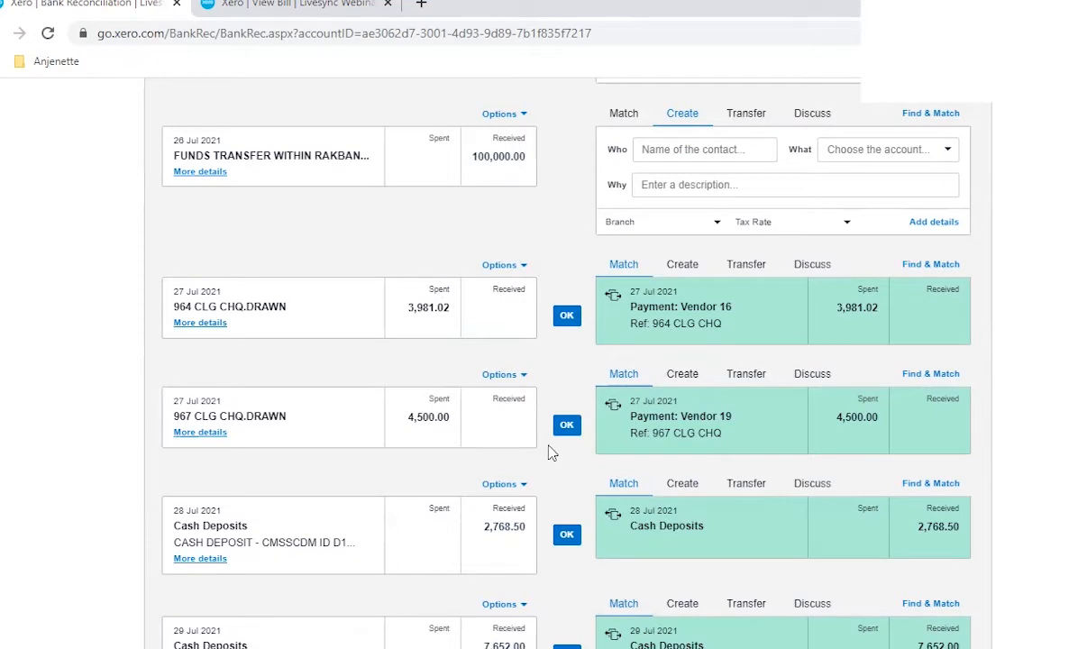
pyautogui.click(564, 316)
pyautogui.click(564, 319)
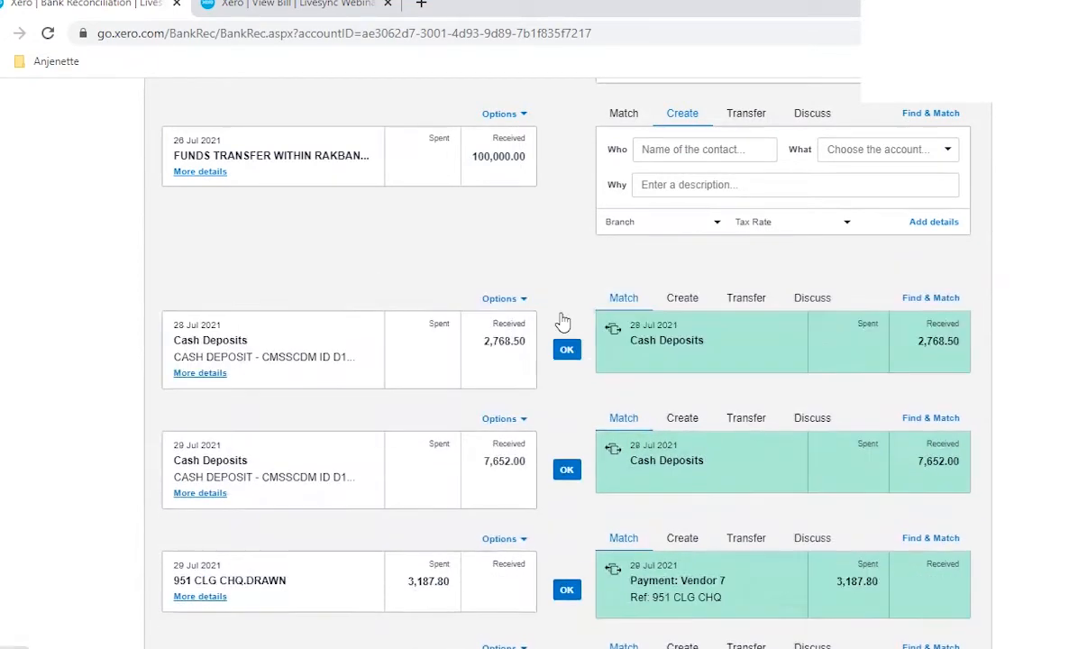
# Step: Accept the suggested matches for the remaining 28 to 31 July lines, ending with 938 CLG, and reload the reconcile list
pyautogui.click(565, 318)
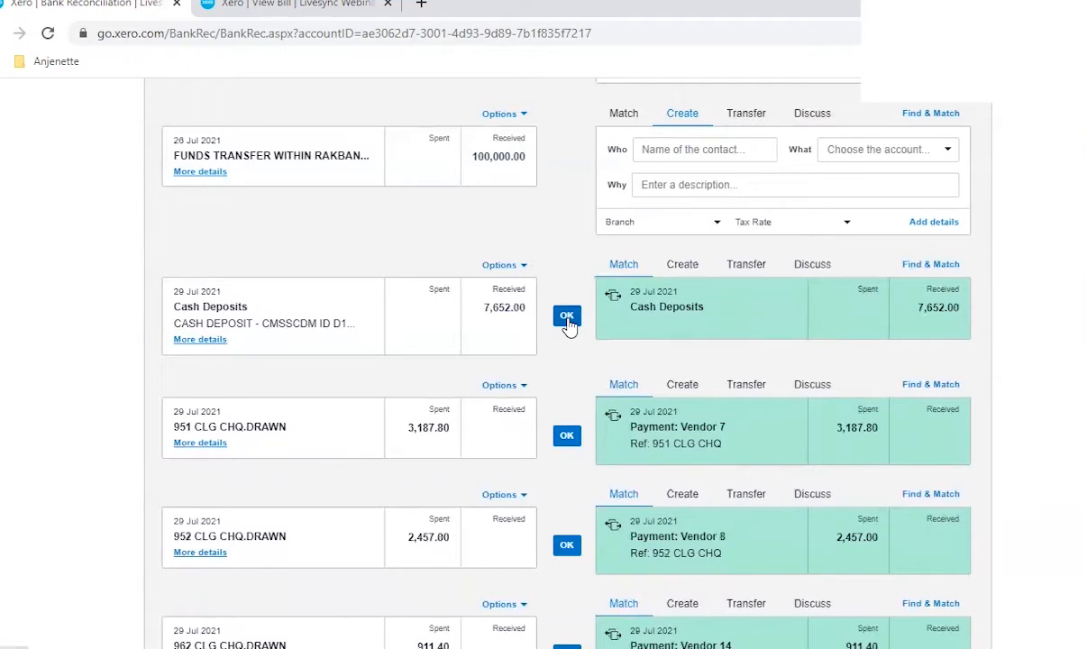
pyautogui.click(566, 318)
pyautogui.click(566, 317)
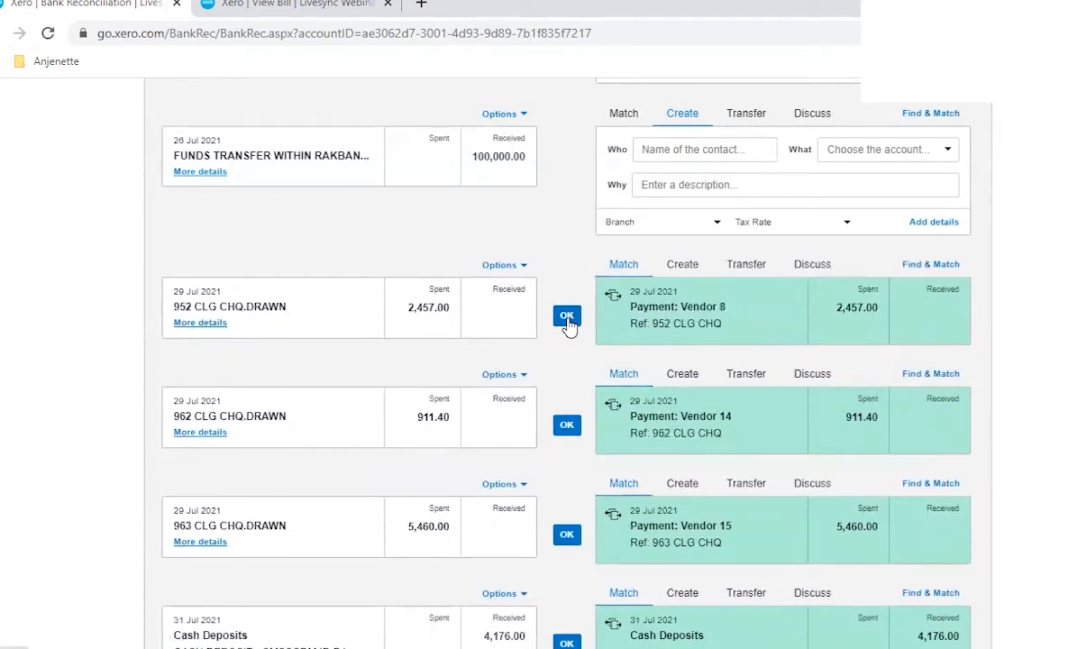
pyautogui.click(566, 317)
pyautogui.click(566, 317)
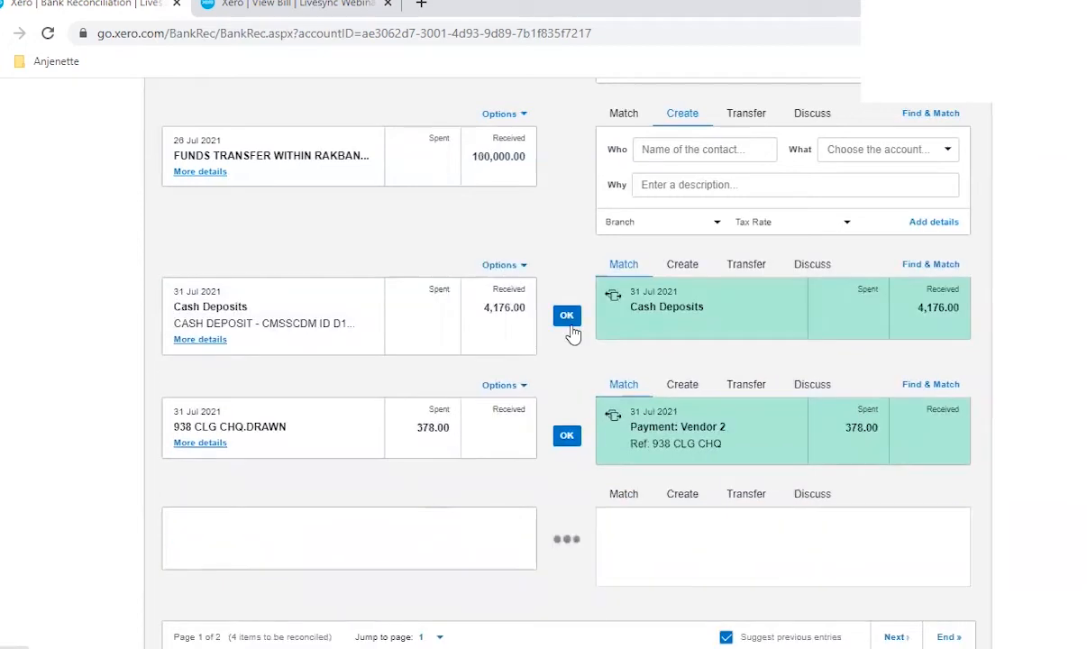
pyautogui.click(567, 317)
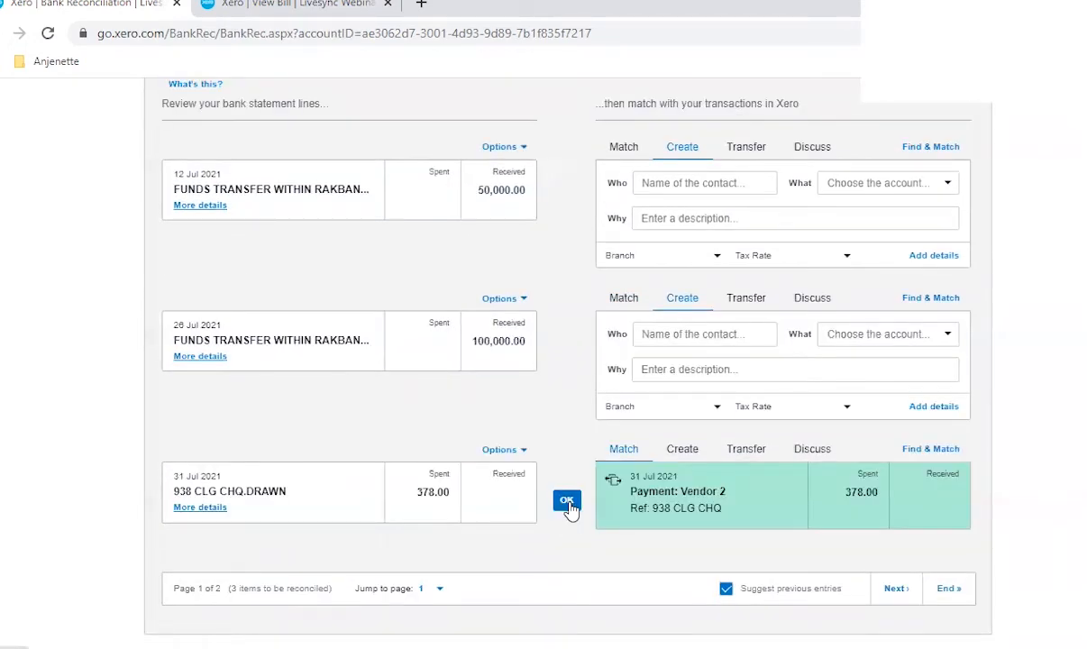
pyautogui.click(567, 501)
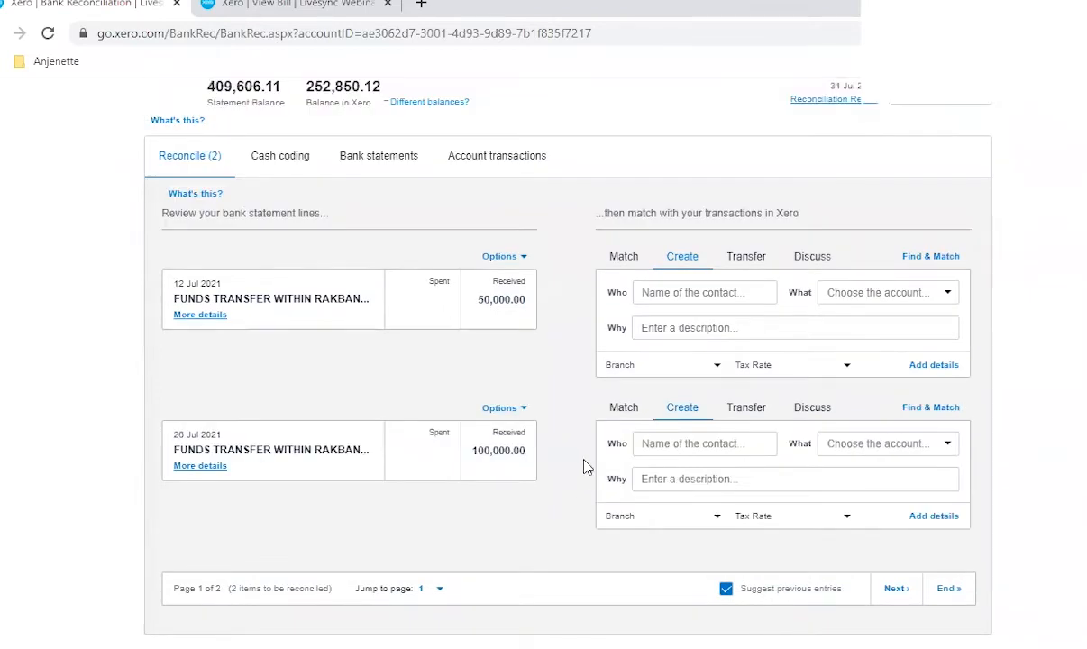
pyautogui.click(192, 169)
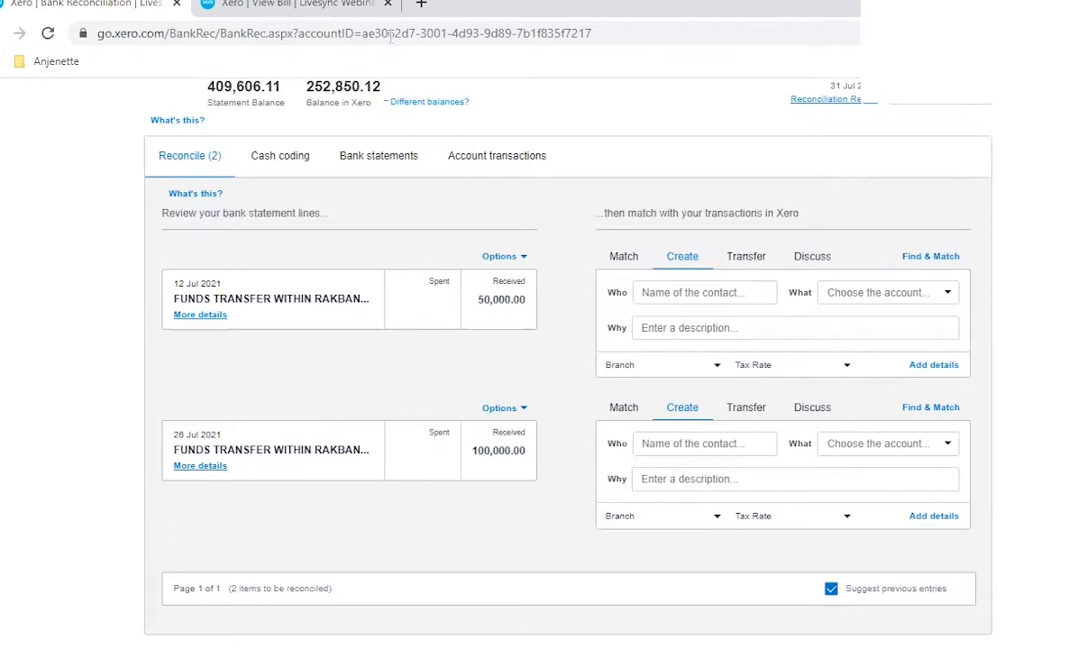
pyautogui.click(912, 317)
pyautogui.click(741, 294)
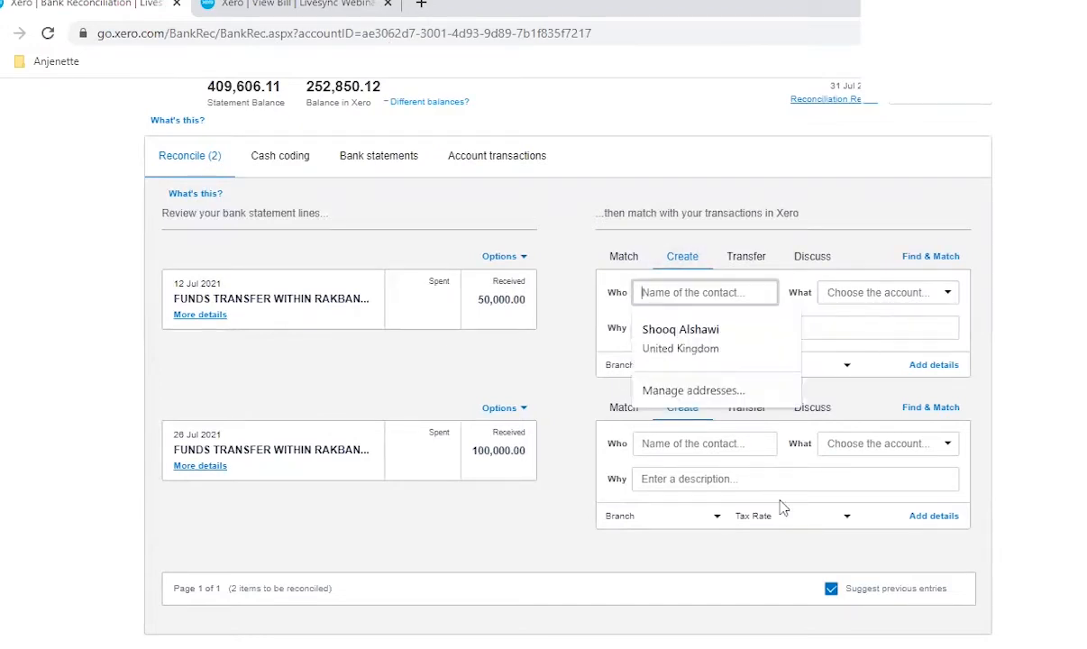
pyautogui.click(289, 355)
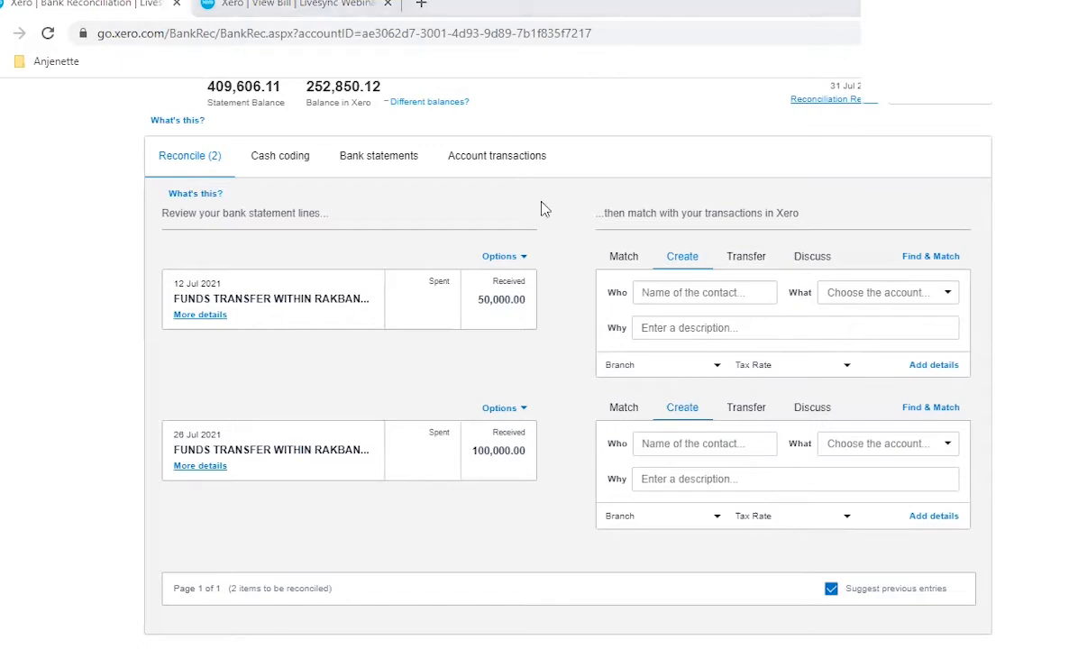
# Step: Open the bank reconciliation report for the Business Bank Account
pyautogui.hotkey('alt', 'Tab')
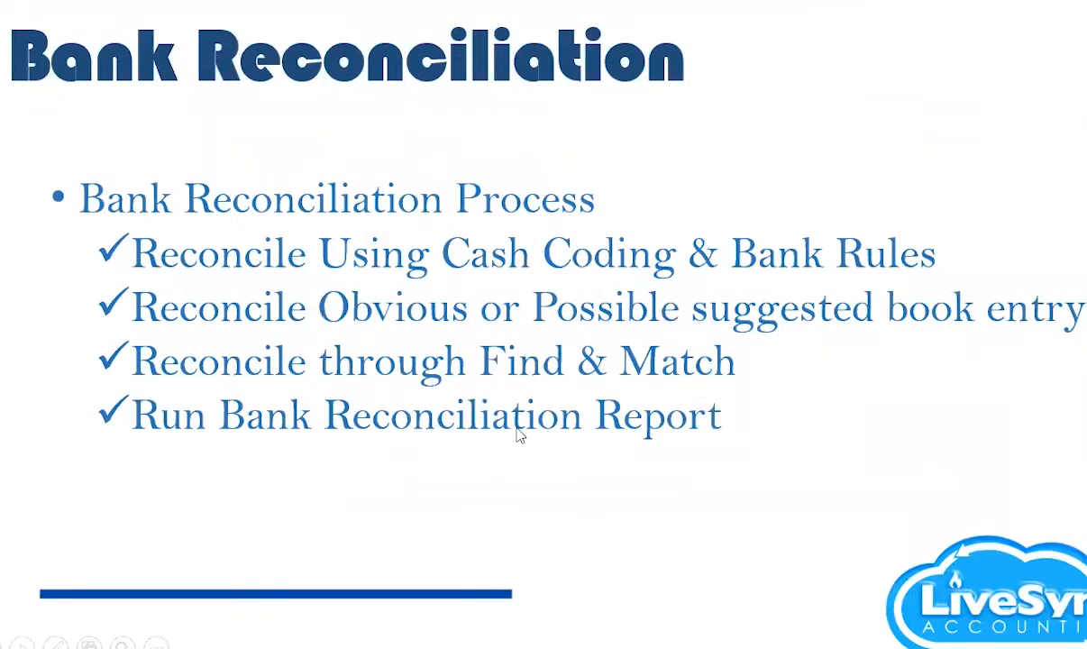
pyautogui.hotkey('alt', 'Tab')
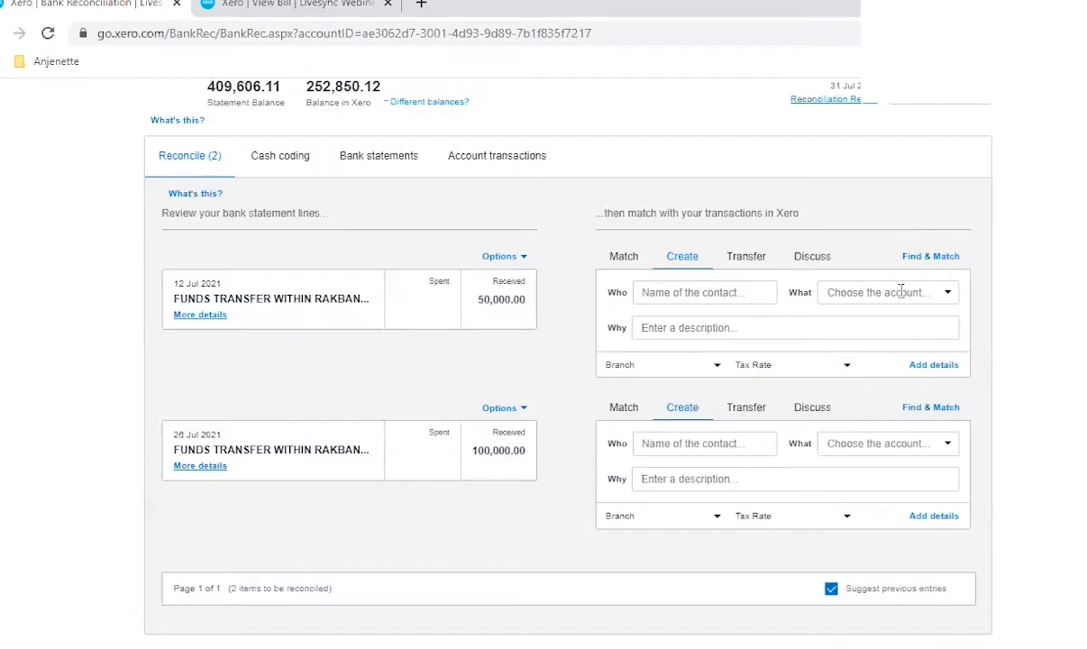
pyautogui.scroll(2, 708, 224)
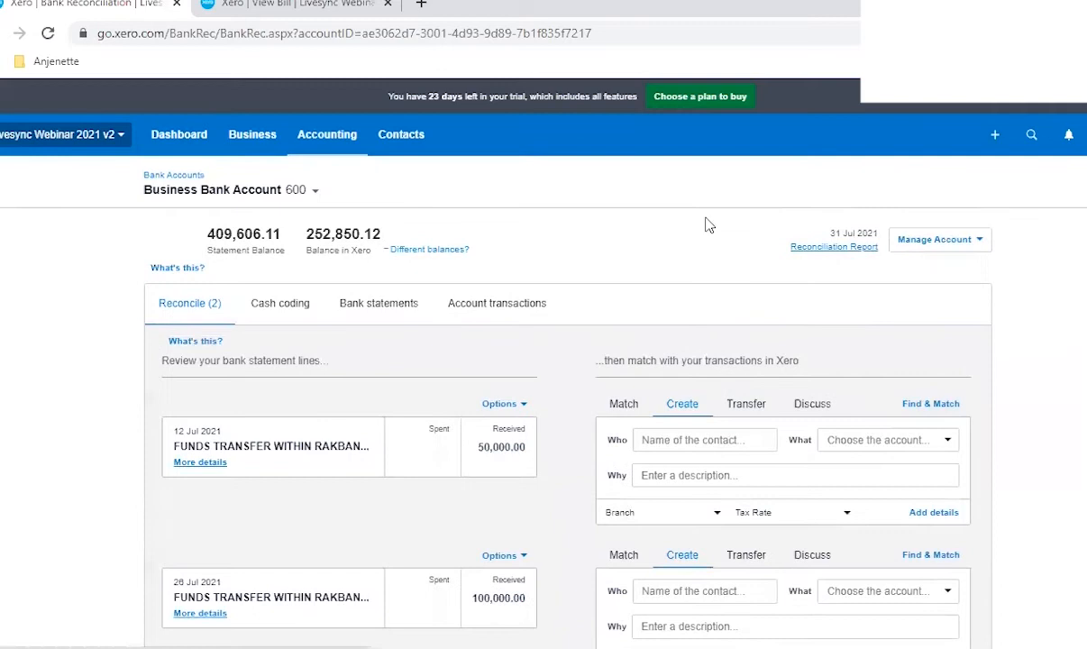
pyautogui.click(977, 245)
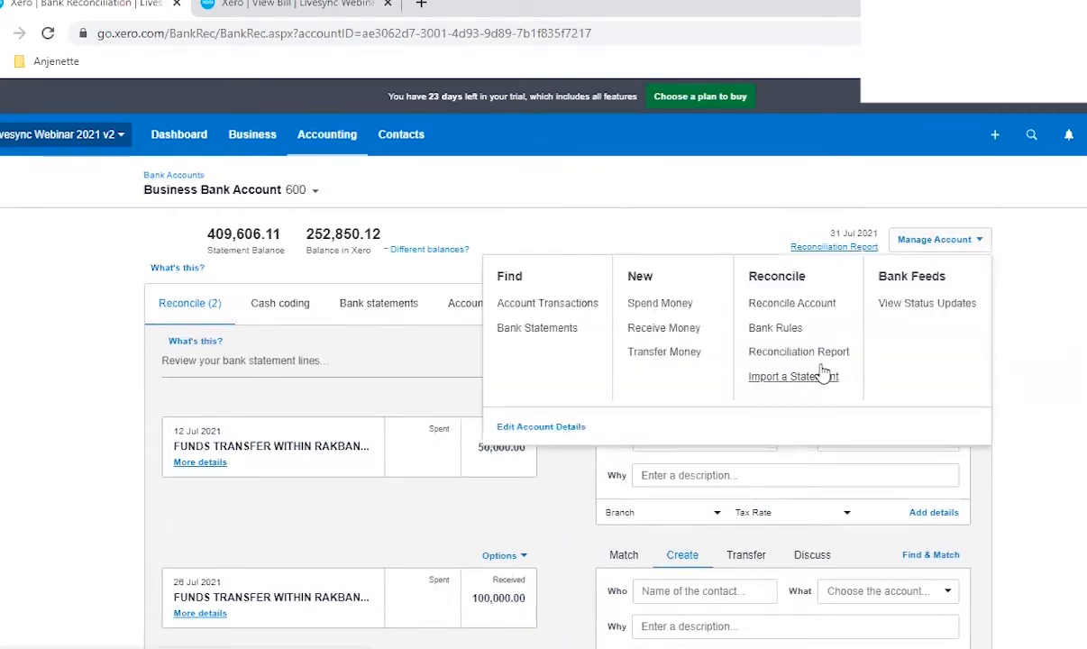
pyautogui.click(786, 354)
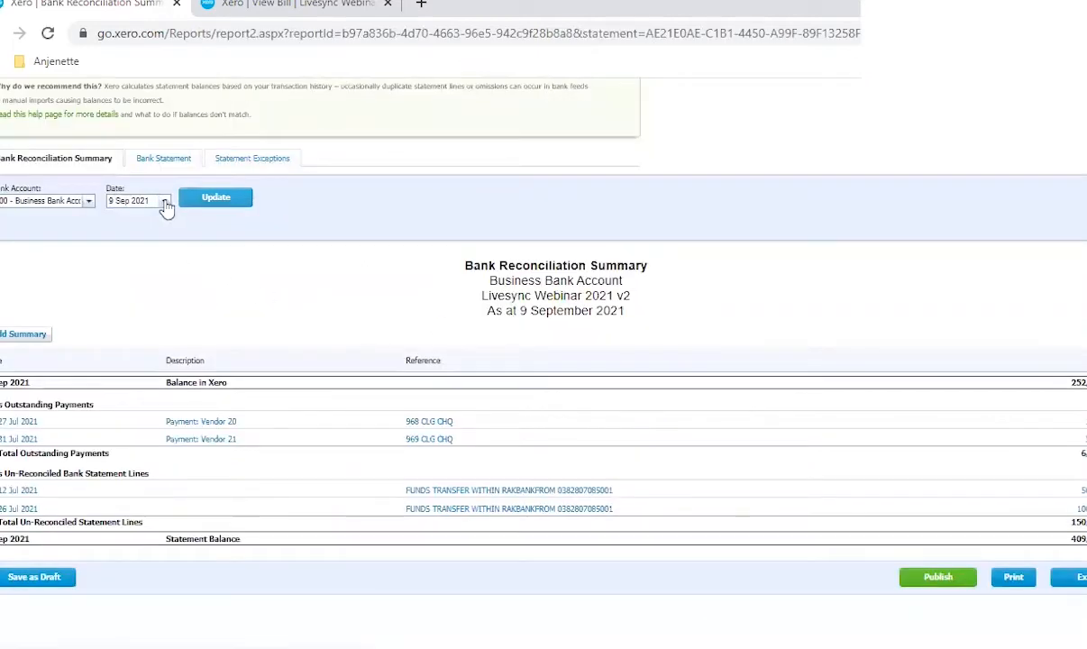
# Step: Set the Bank Reconciliation Summary's date to 31 Jul 2021 and update the report
pyautogui.click(164, 201)
pyautogui.click(126, 223)
pyautogui.click(127, 223)
pyautogui.click(126, 222)
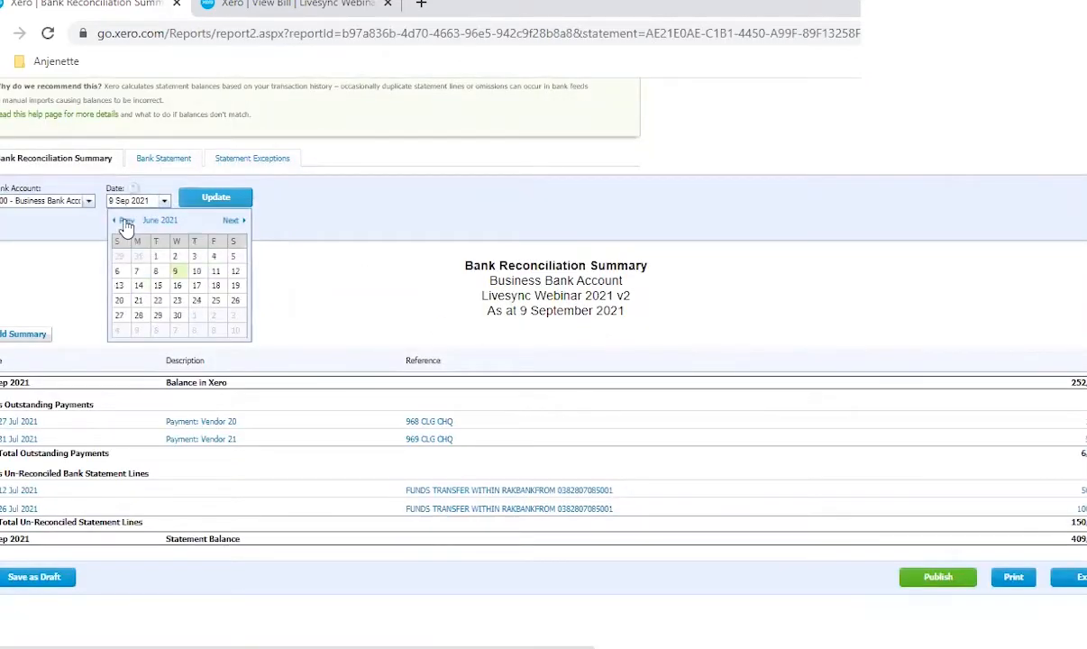
pyautogui.click(231, 221)
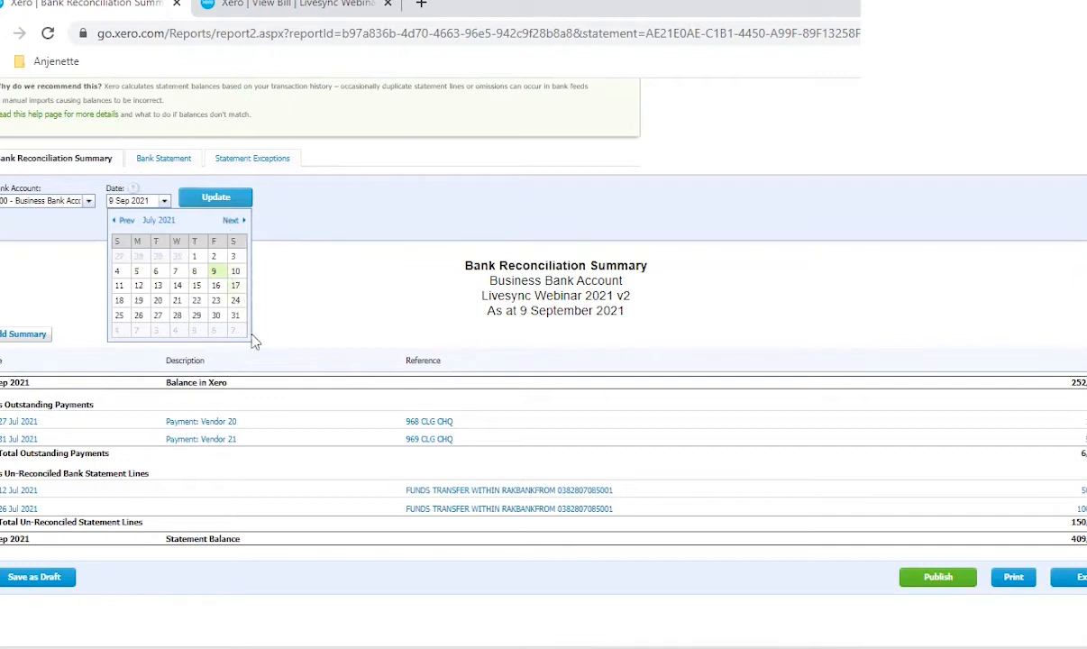
pyautogui.click(235, 316)
pyautogui.click(213, 198)
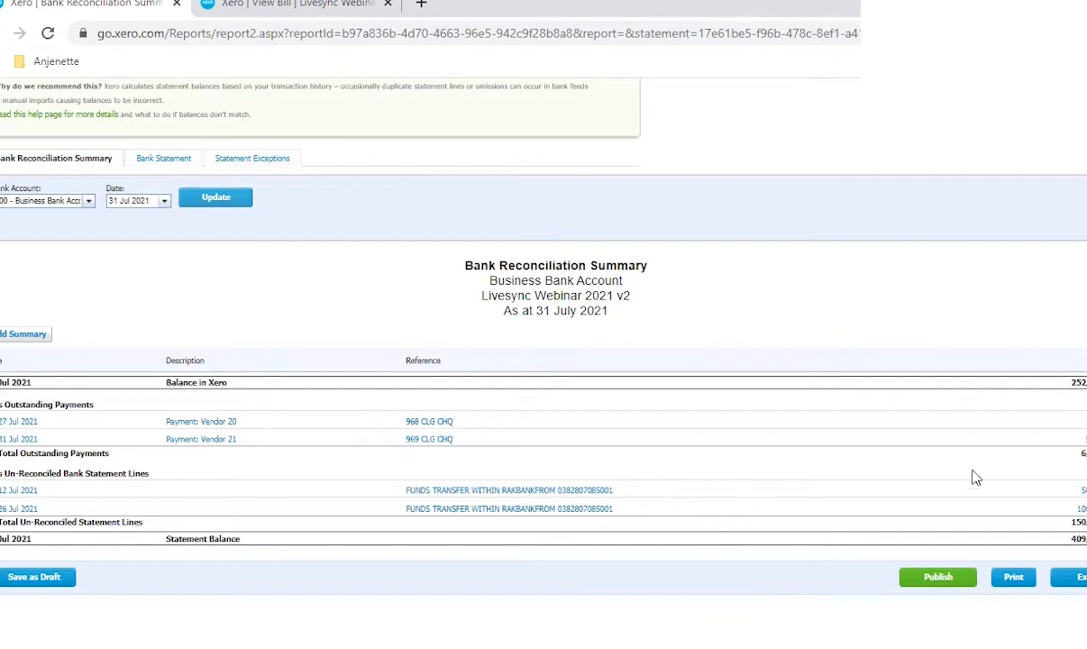
# Step: Examine the un-reconciled bank statement lines and the outstanding payments in the reconciliation summary
pyautogui.moveTo(5, 473); pyautogui.dragTo(226, 482)
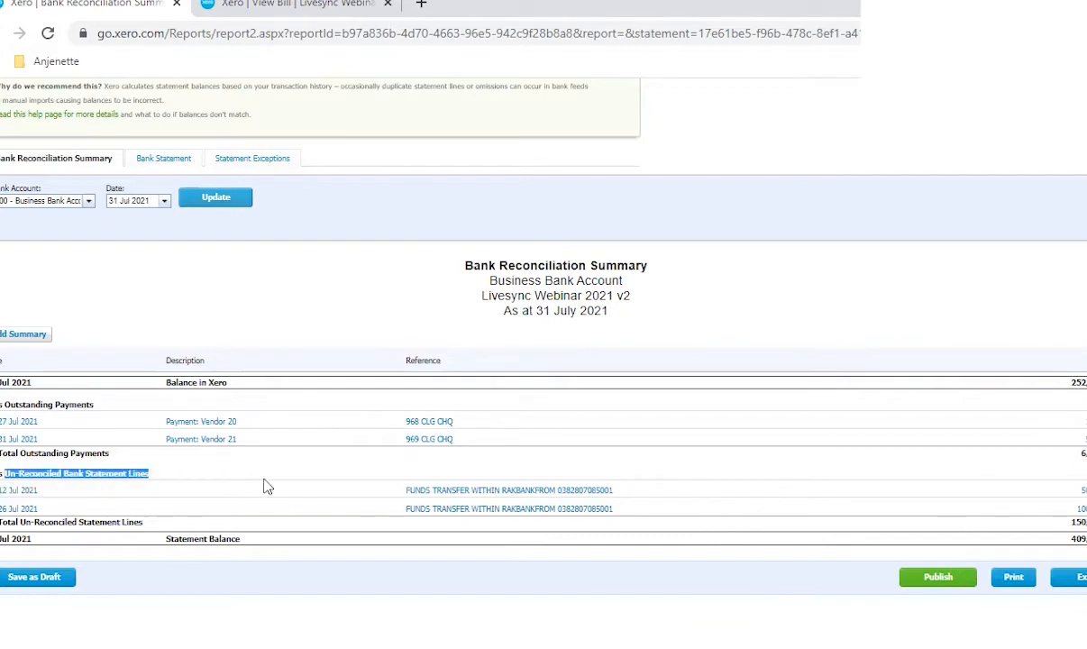
pyautogui.click(297, 361)
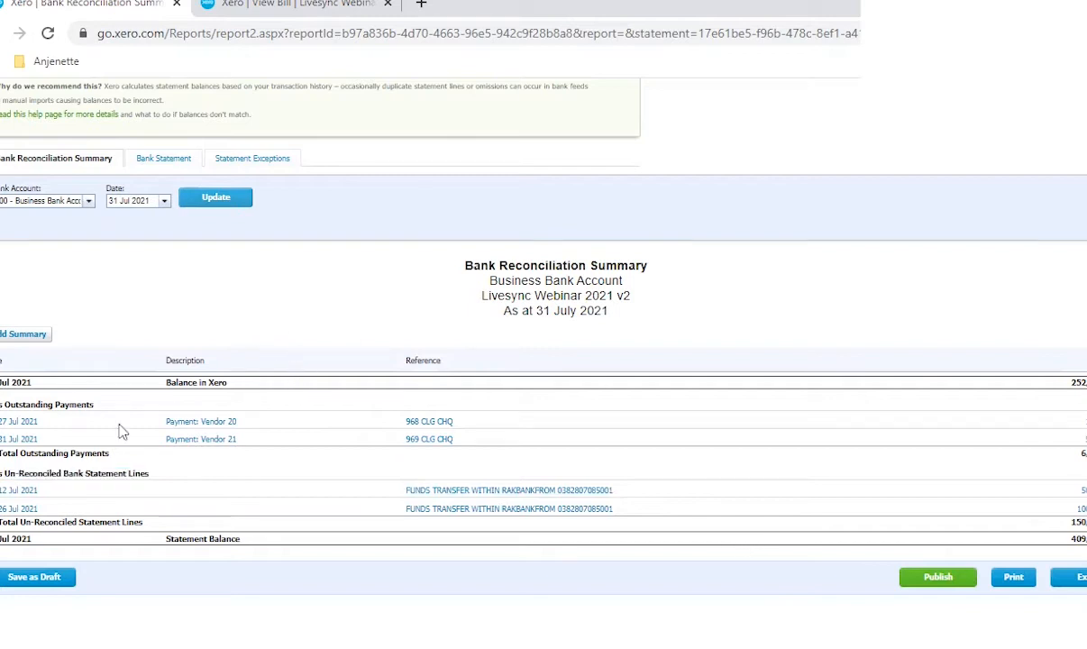
pyautogui.moveTo(5, 404); pyautogui.dragTo(147, 411)
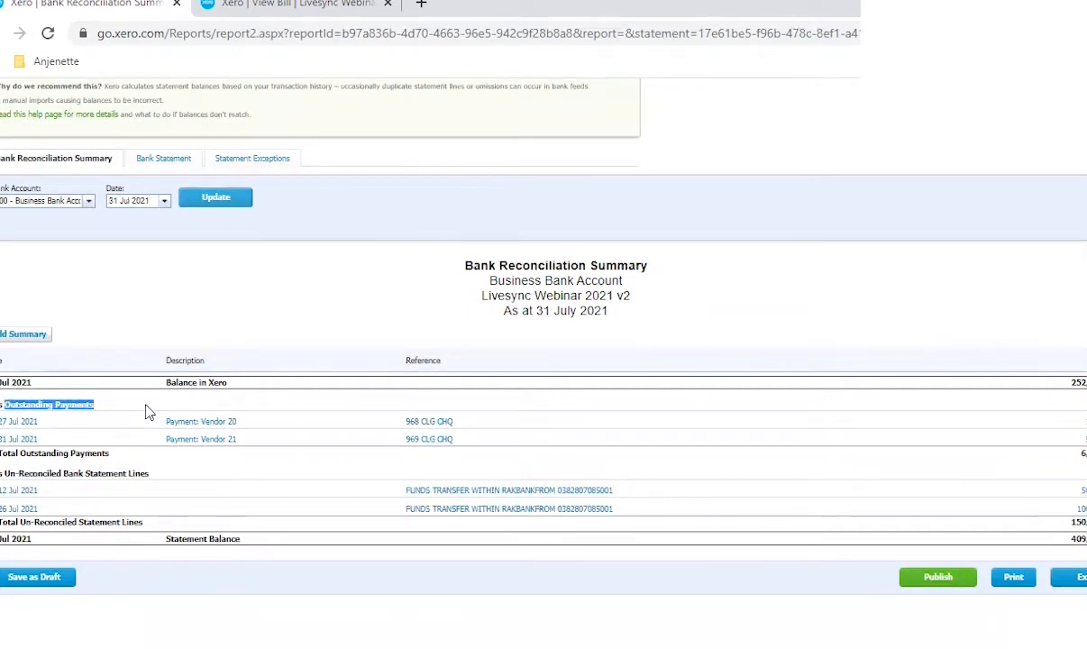
pyautogui.click(366, 333)
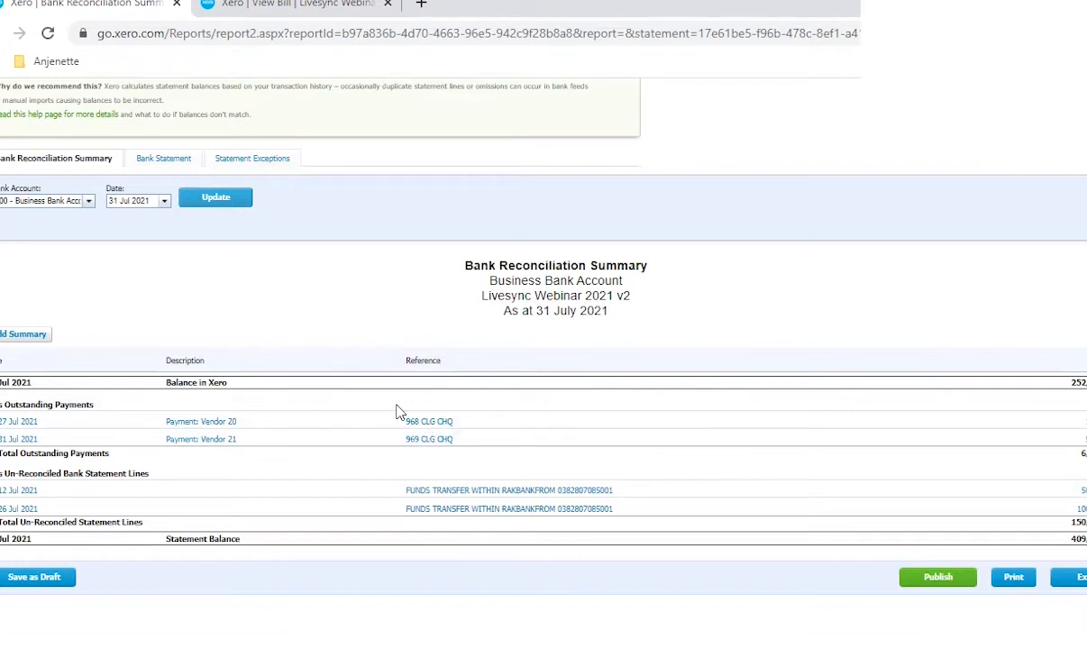
# Step: Switch to the Cheque Tracker workbook in Excel and check cheques 968 and 969 against the report's outstanding payments
pyautogui.hotkey('alt', 'Tab')
pyautogui.click(402, 433)
pyautogui.scroll(-6, 400, 454)
pyautogui.moveTo(52, 428); pyautogui.dragTo(169, 444)
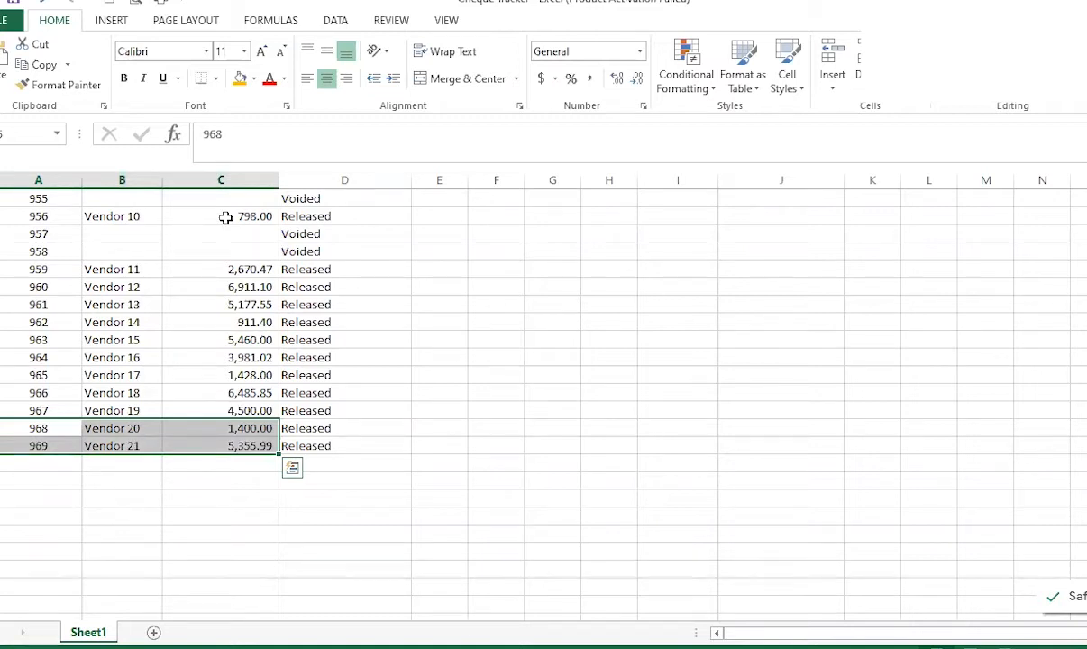
pyautogui.scroll(-2, 216, 402)
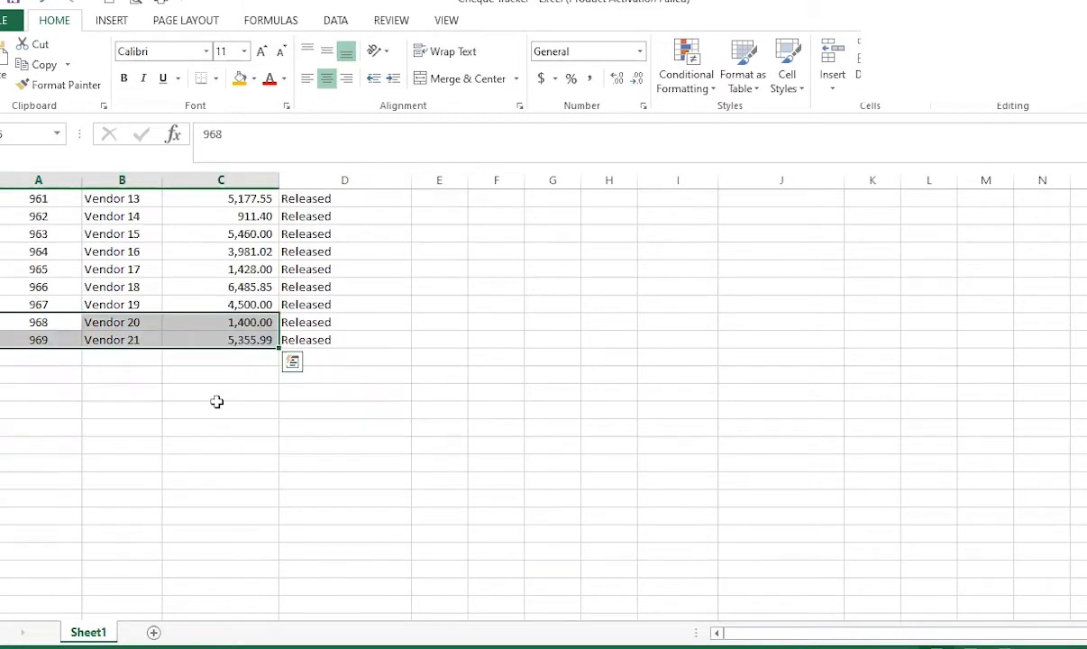
pyautogui.click(43, 324)
pyautogui.moveTo(44, 334); pyautogui.dragTo(44, 340)
pyautogui.click(312, 326)
pyautogui.moveTo(314, 325); pyautogui.dragTo(319, 340)
pyautogui.hotkey('alt', 'Tab')
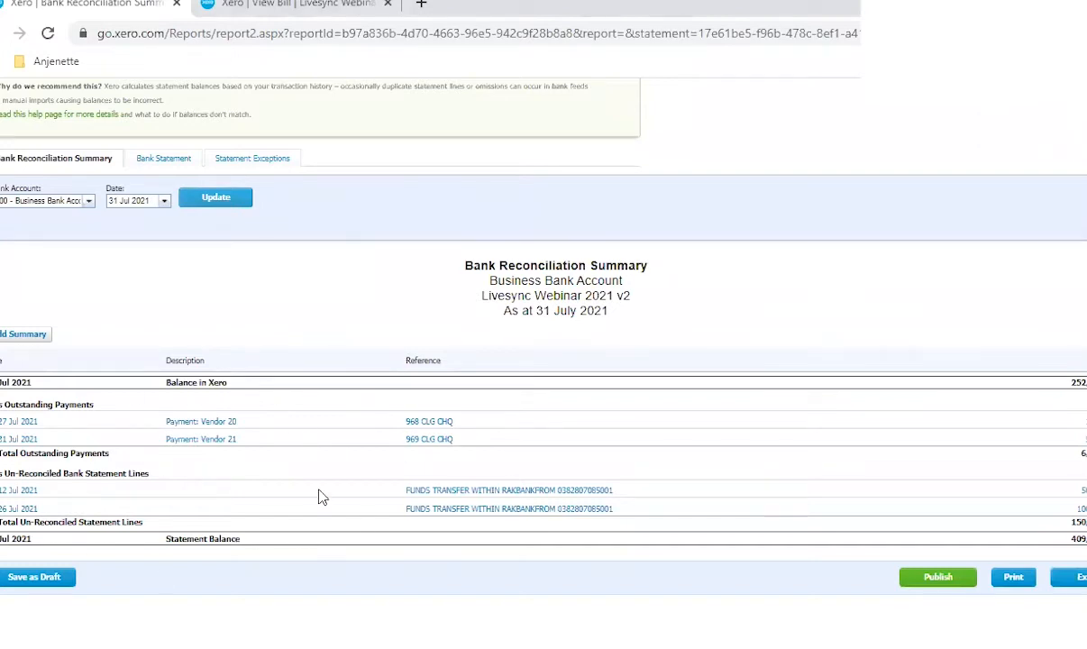
# Step: Review the report's heading and amounts, comparing the balance in Xero with the statement balance
pyautogui.moveTo(471, 264); pyautogui.dragTo(323, 322)
pyautogui.click(410, 347)
pyautogui.moveTo(1071, 378); pyautogui.dragTo(1084, 539)
pyautogui.click(942, 371)
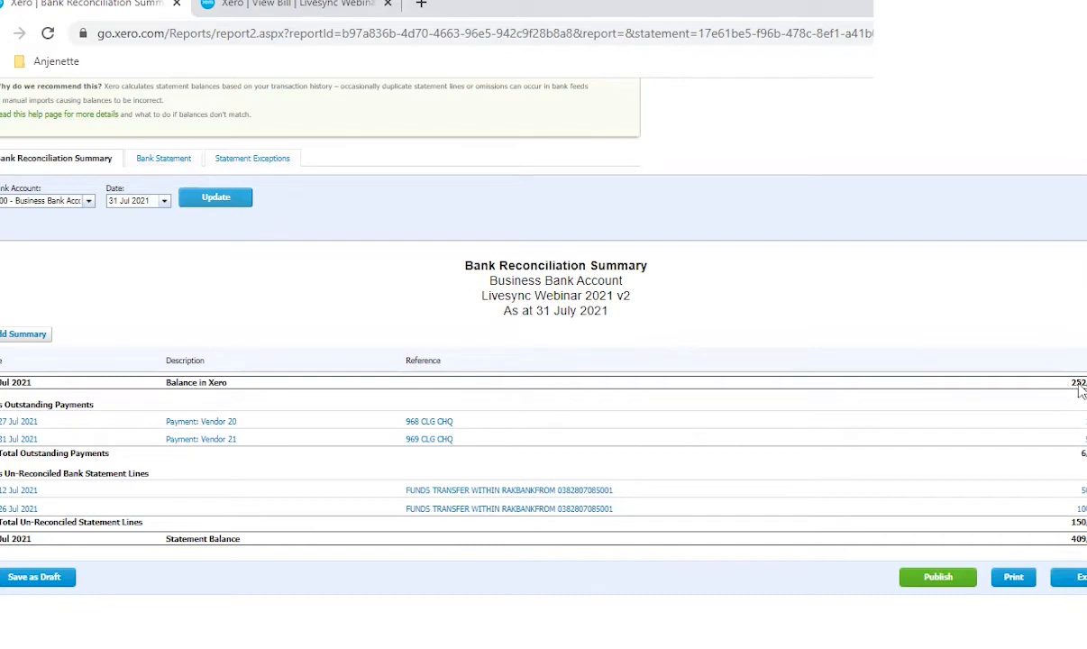
pyautogui.moveTo(1069, 385); pyautogui.dragTo(94, 405)
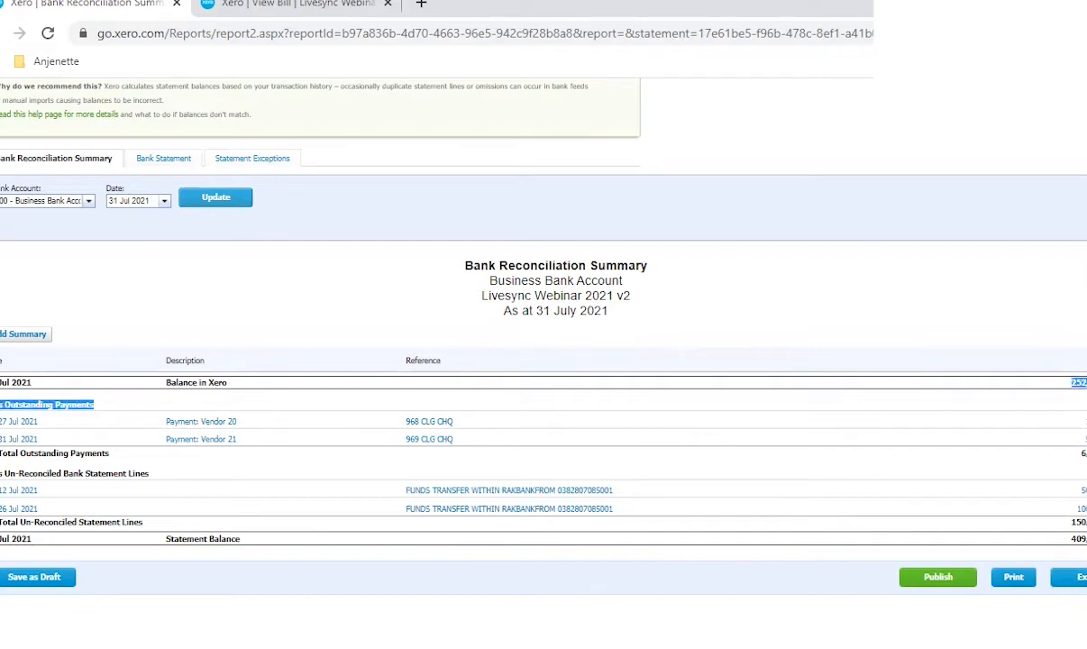
pyautogui.moveTo(1085, 399); pyautogui.dragTo(1085, 384)
pyautogui.moveTo(1071, 539); pyautogui.dragTo(1086, 539)
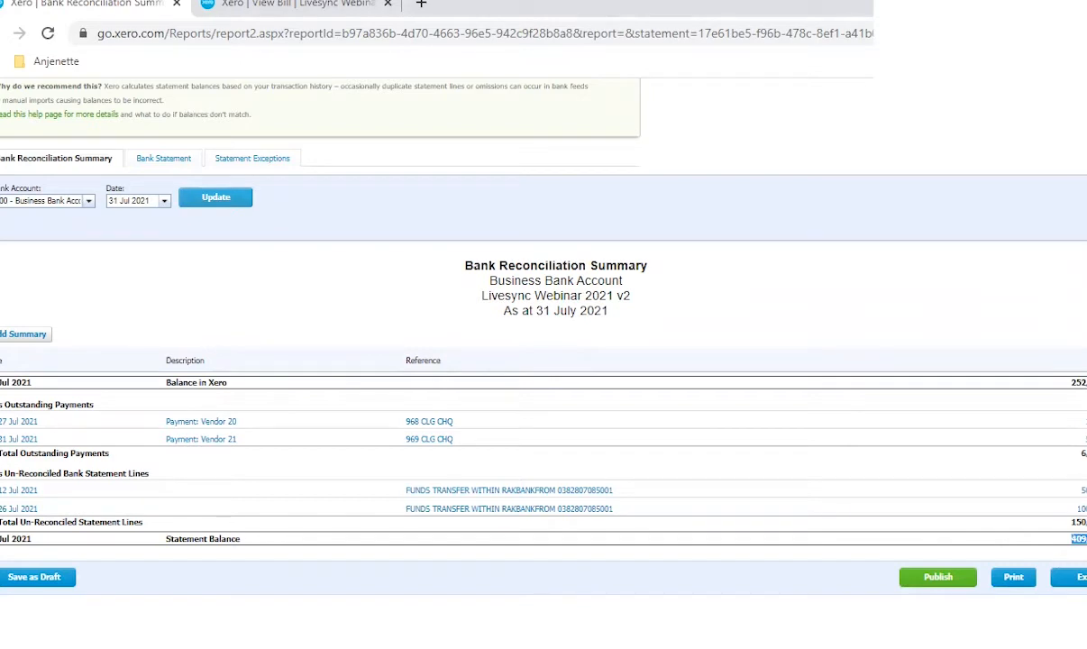
pyautogui.moveTo(1072, 383); pyautogui.dragTo(1086, 383)
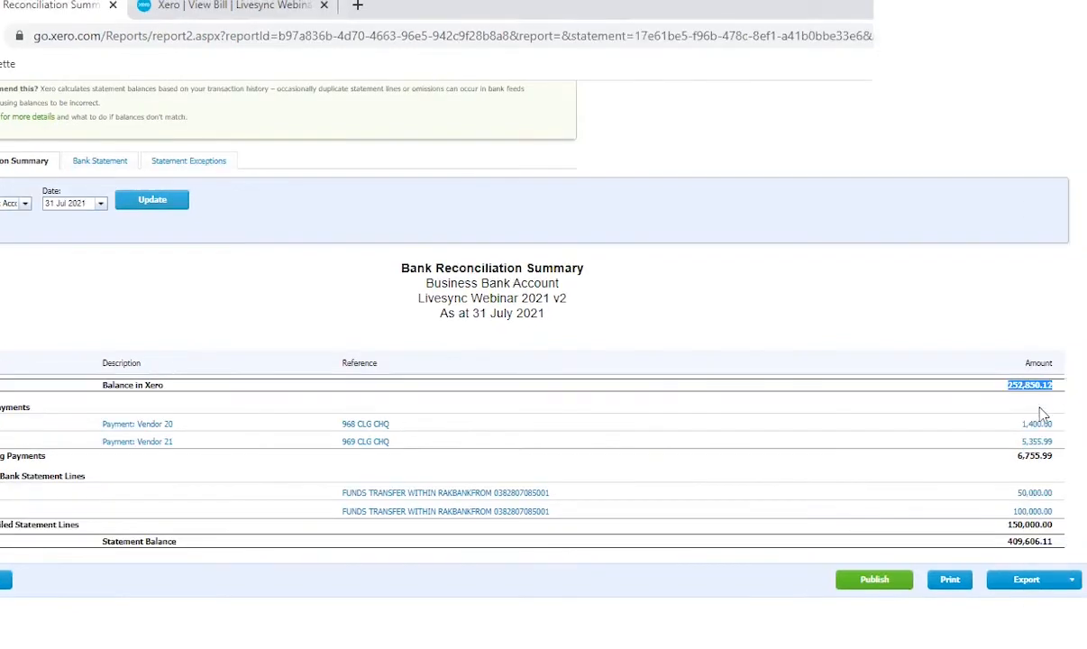
pyautogui.moveTo(1007, 541); pyautogui.dragTo(1051, 541)
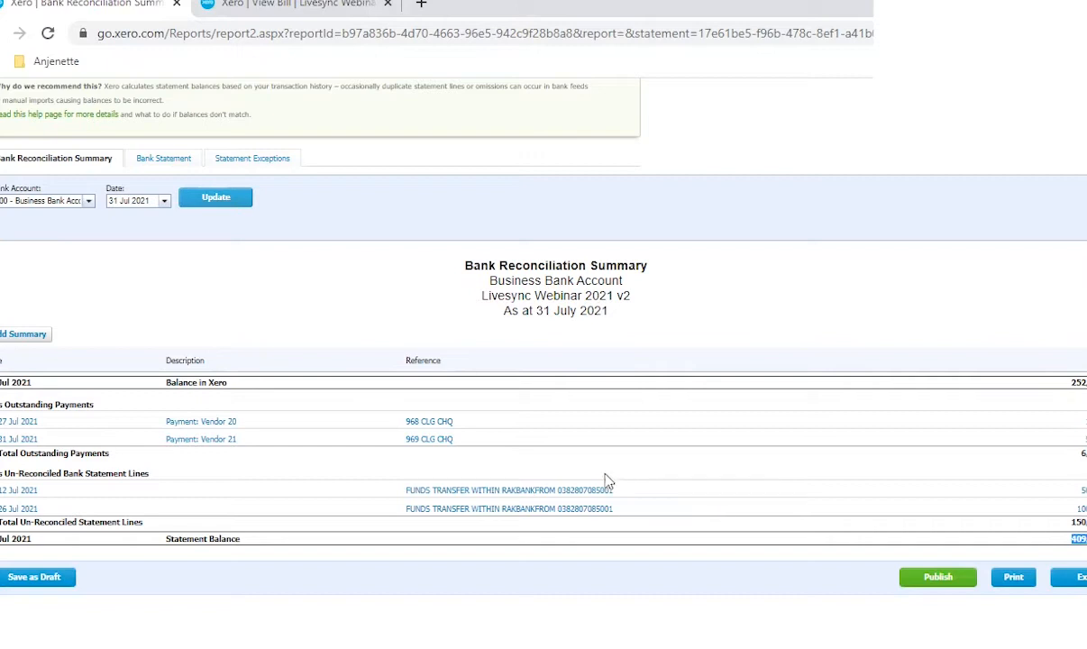
# Step: Keep the report in its own browser tab and open the Business Bank Account's reconcile list in the other tab
pyautogui.hotkey('alt', 'Tab')
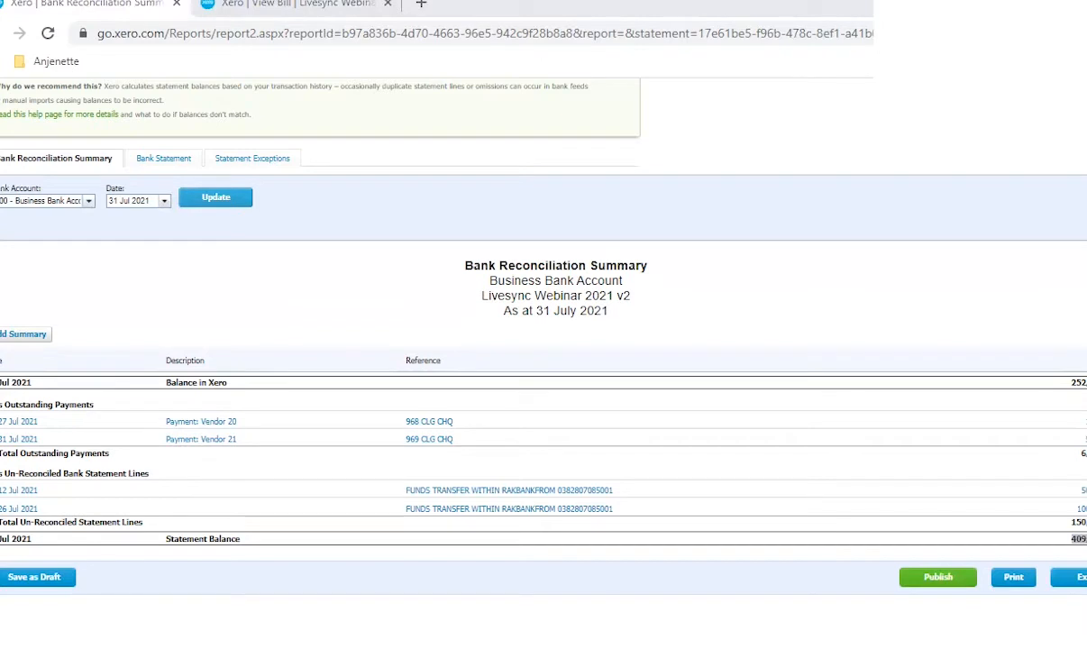
pyautogui.moveTo(99, 2); pyautogui.dragTo(336, 3)
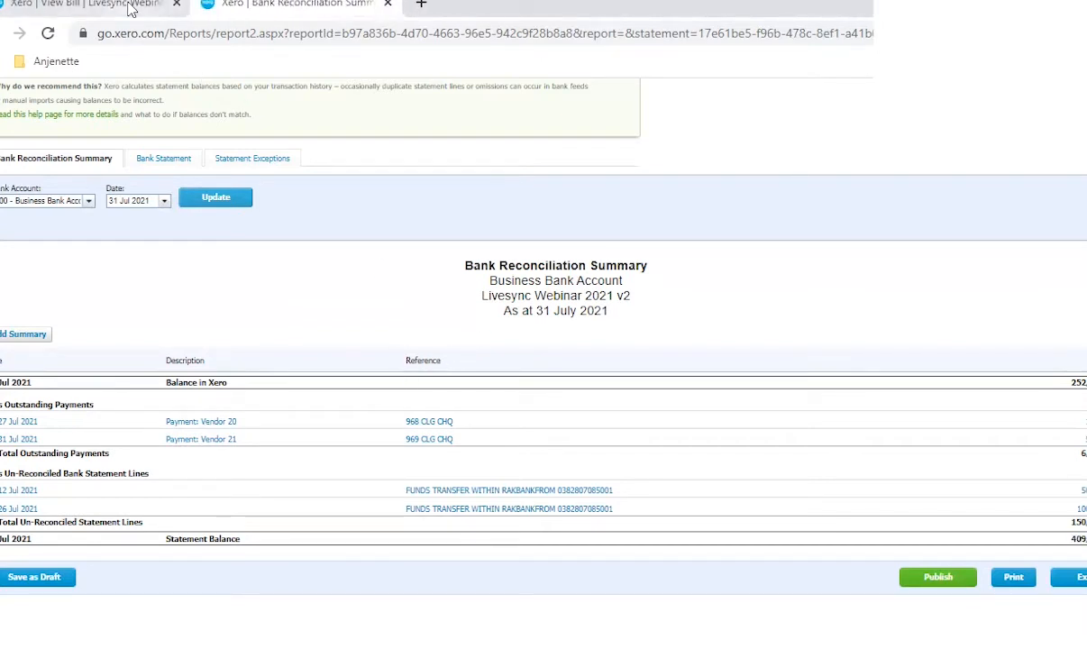
pyautogui.click(130, 7)
pyautogui.click(170, 145)
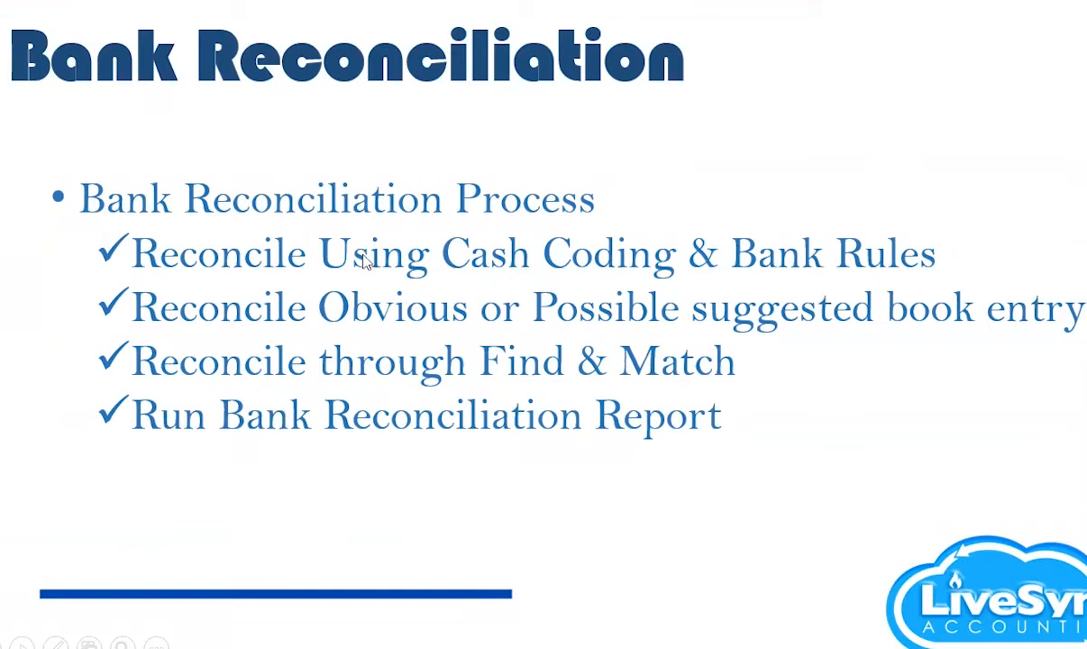
pyautogui.hotkey('alt', 'Tab')
pyautogui.click(263, 233)
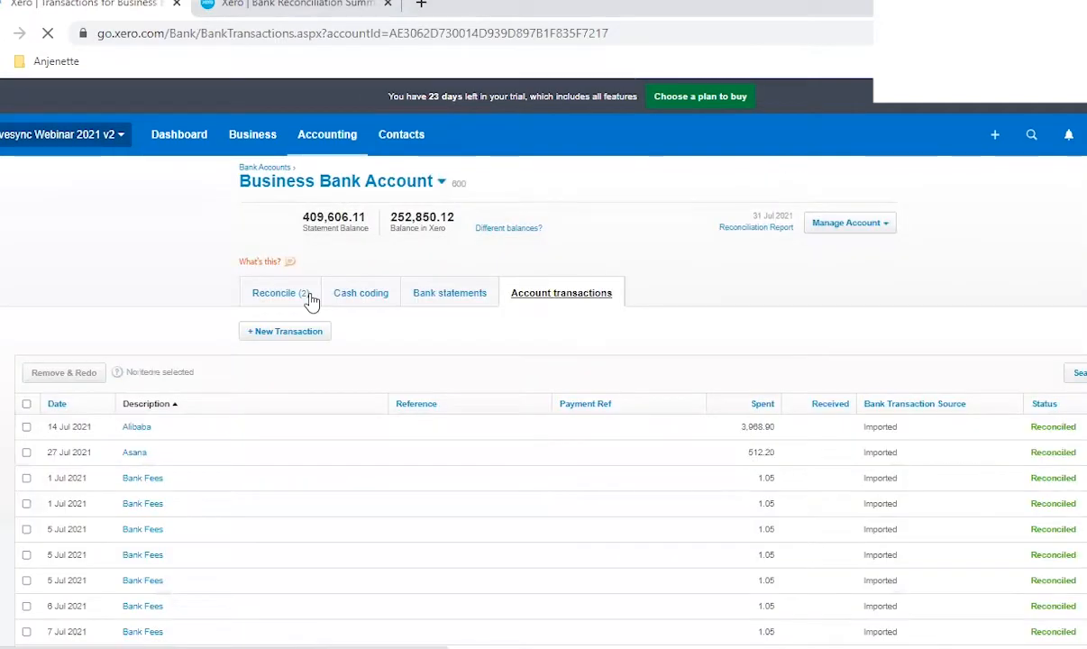
pyautogui.click(309, 300)
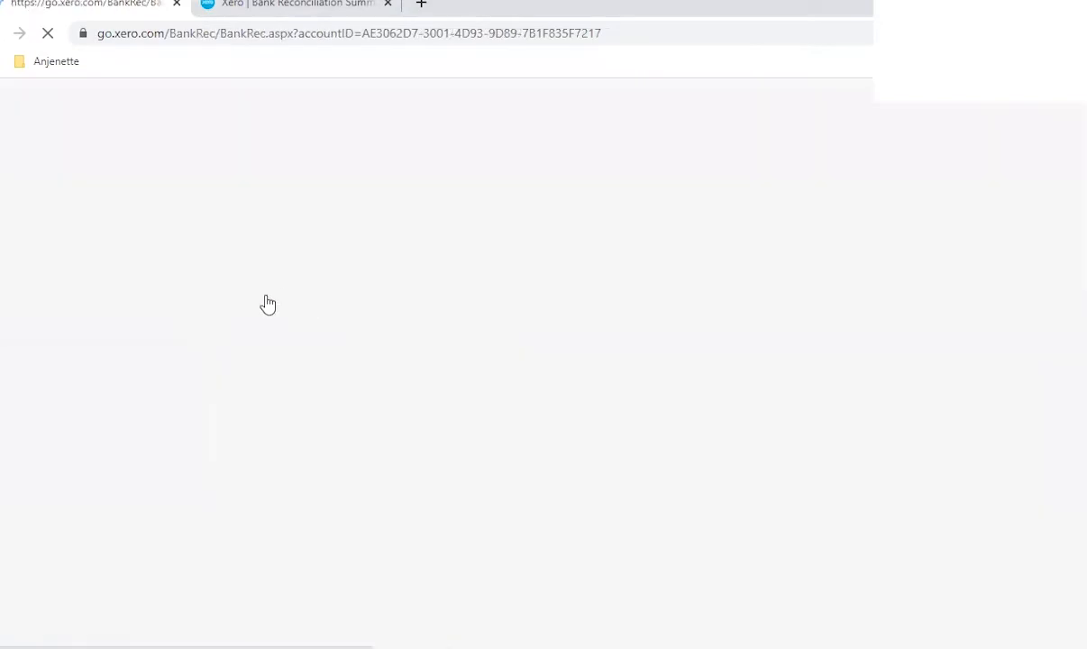
# Step: Look through the candidate transactions for matching the 12 July 50,000.00 funds transfer and cancel the matching
pyautogui.scroll(-2, 680, 429)
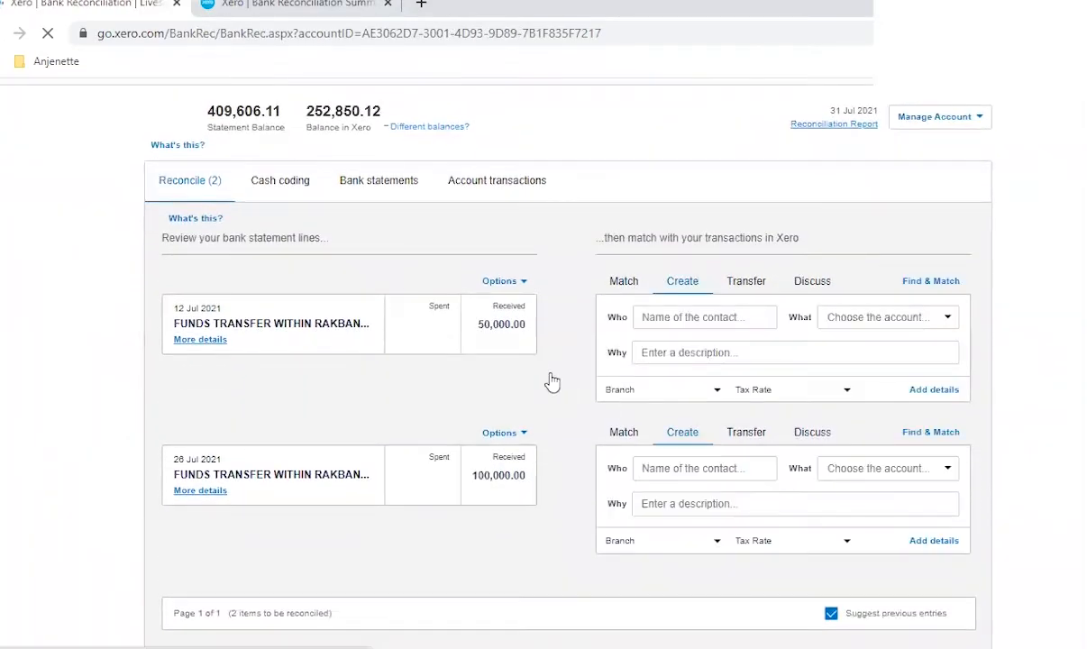
pyautogui.click(631, 287)
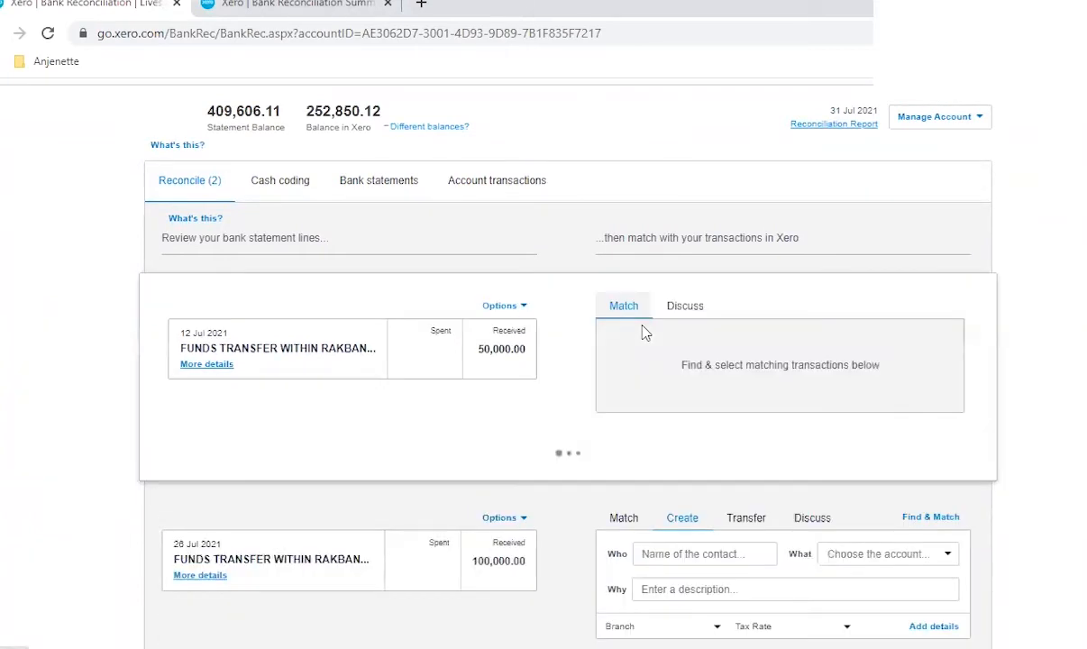
pyautogui.scroll(-2, 554, 354)
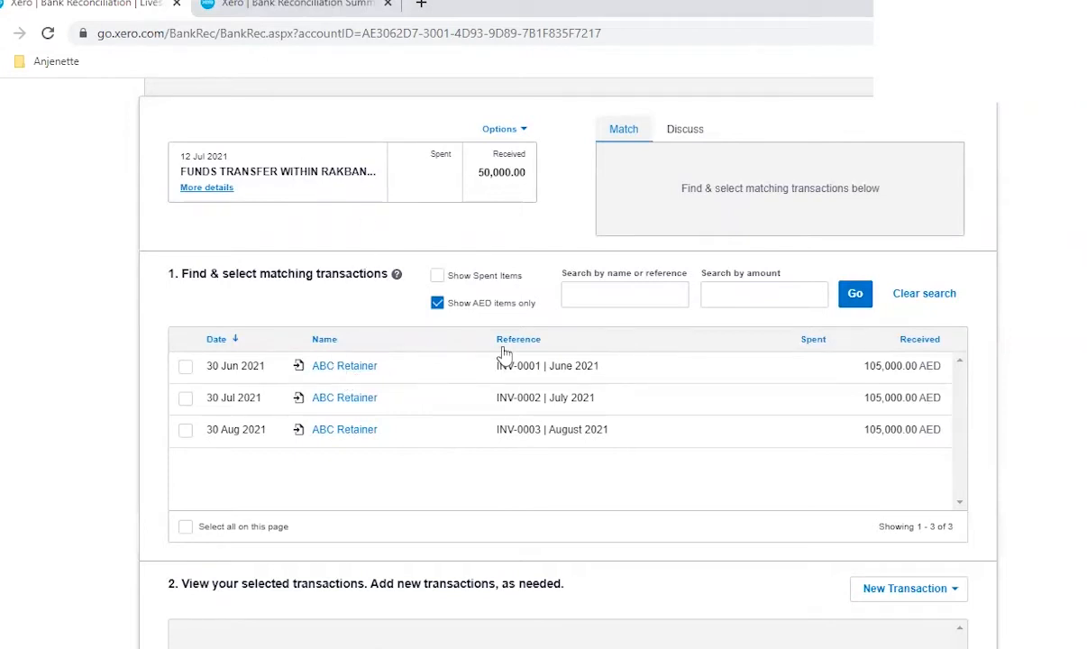
pyautogui.scroll(-7, 468, 369)
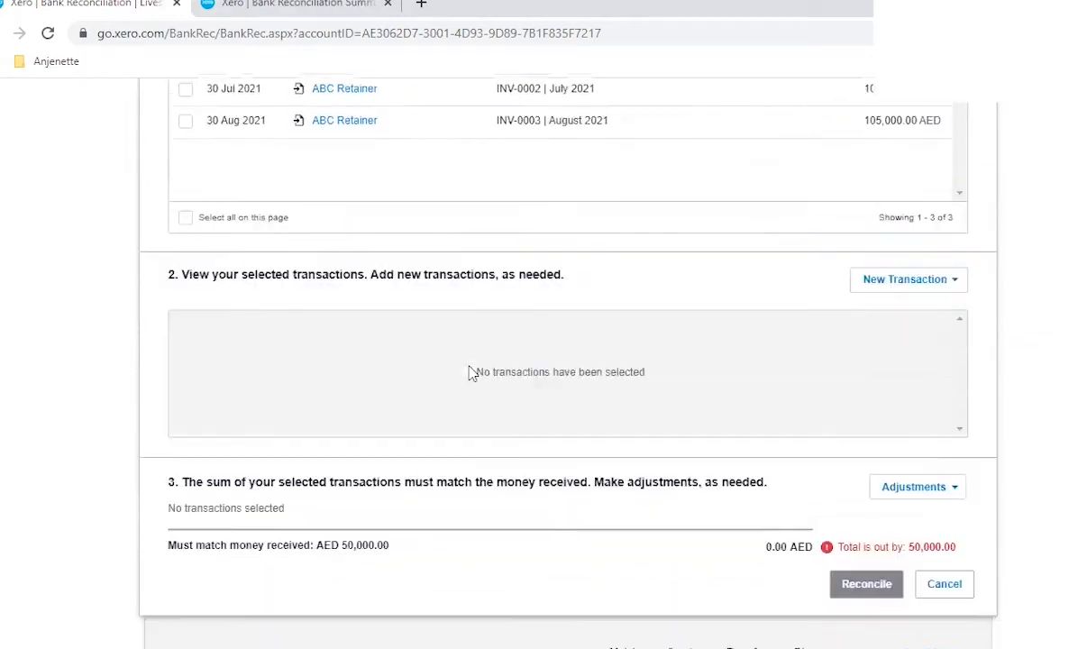
pyautogui.scroll(5, 416, 390)
pyautogui.scroll(-1, 561, 365)
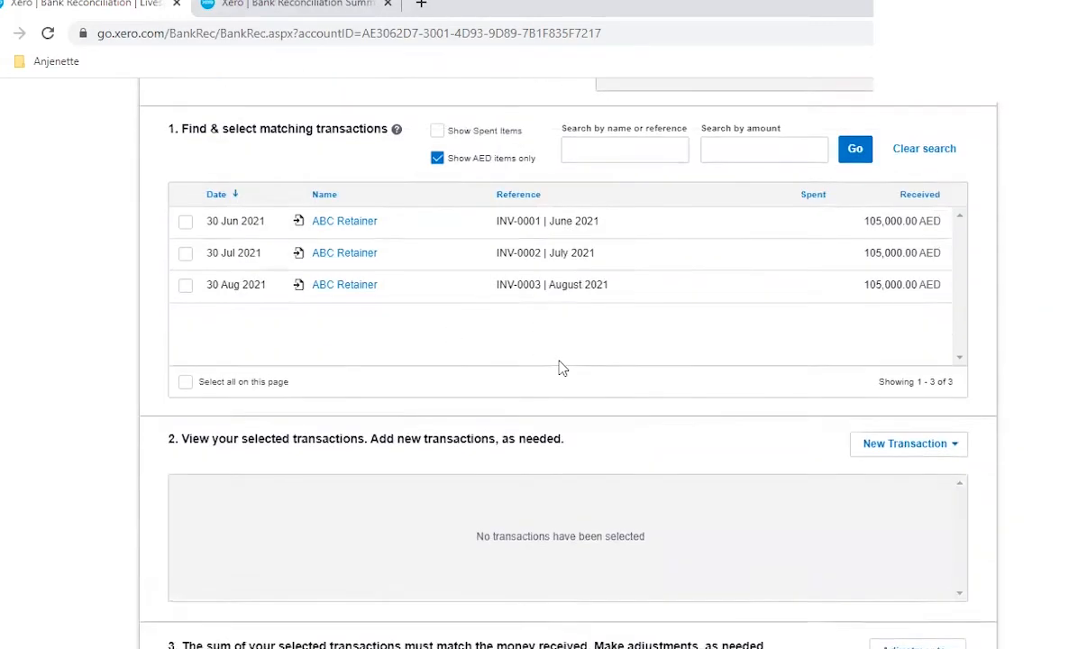
pyautogui.scroll(3, 543, 359)
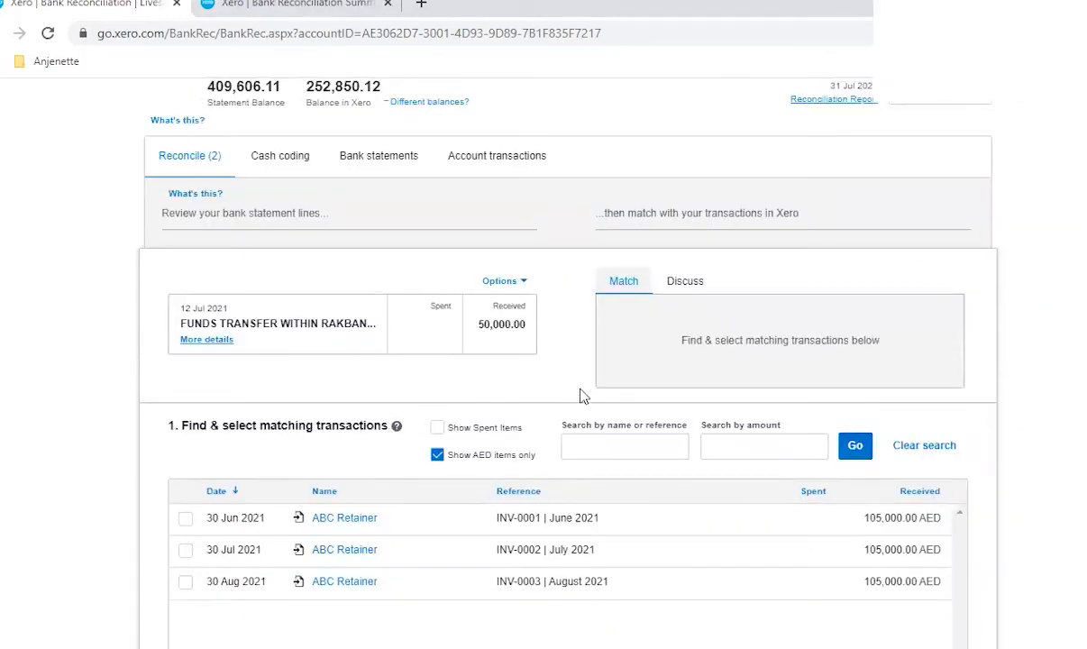
pyautogui.scroll(-5, 582, 396)
pyautogui.click(934, 604)
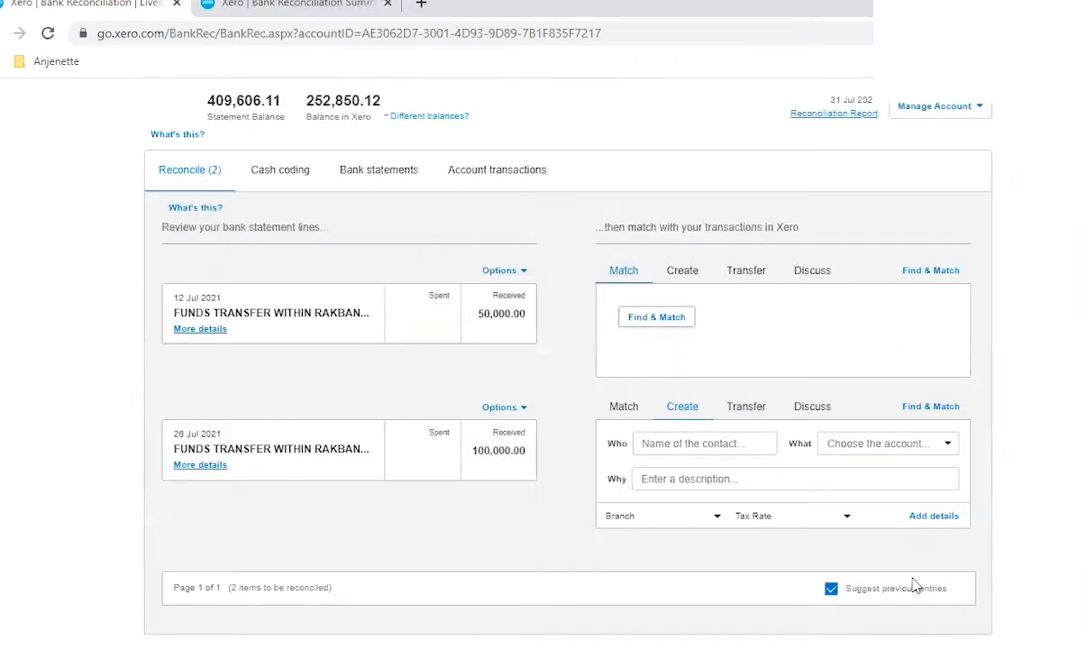
# Step: Inspect the create and transfer options for the 12 July 50,000.00 funds transfer, ending on the bank account transfer form
pyautogui.click(813, 292)
pyautogui.click(758, 307)
pyautogui.click(691, 298)
pyautogui.click(763, 302)
pyautogui.click(693, 299)
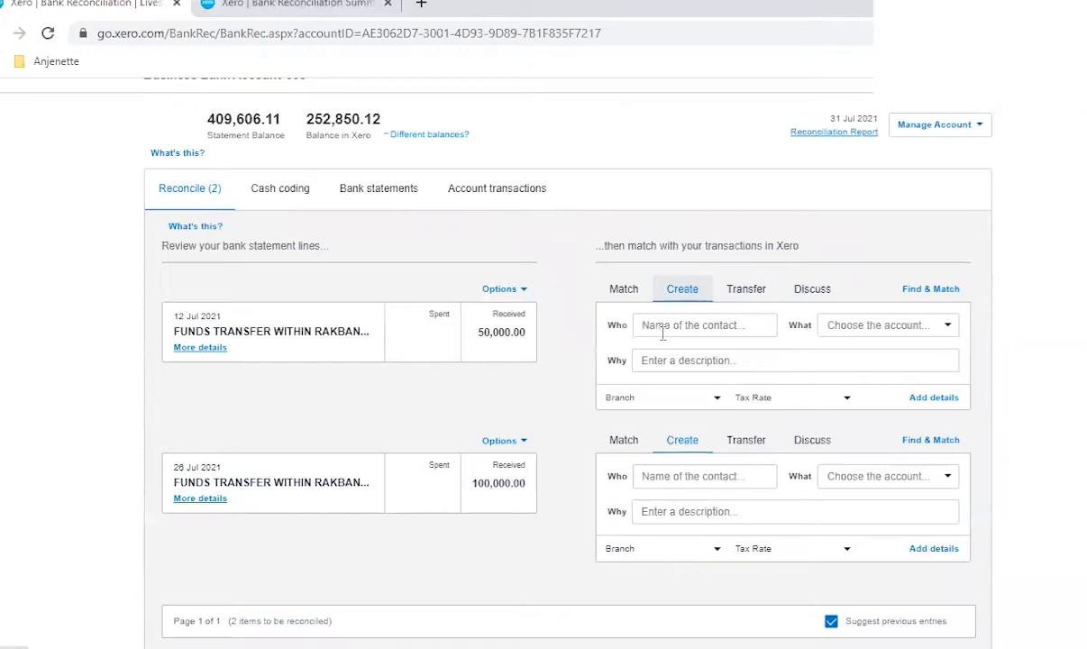
pyautogui.click(668, 325)
pyautogui.click(611, 241)
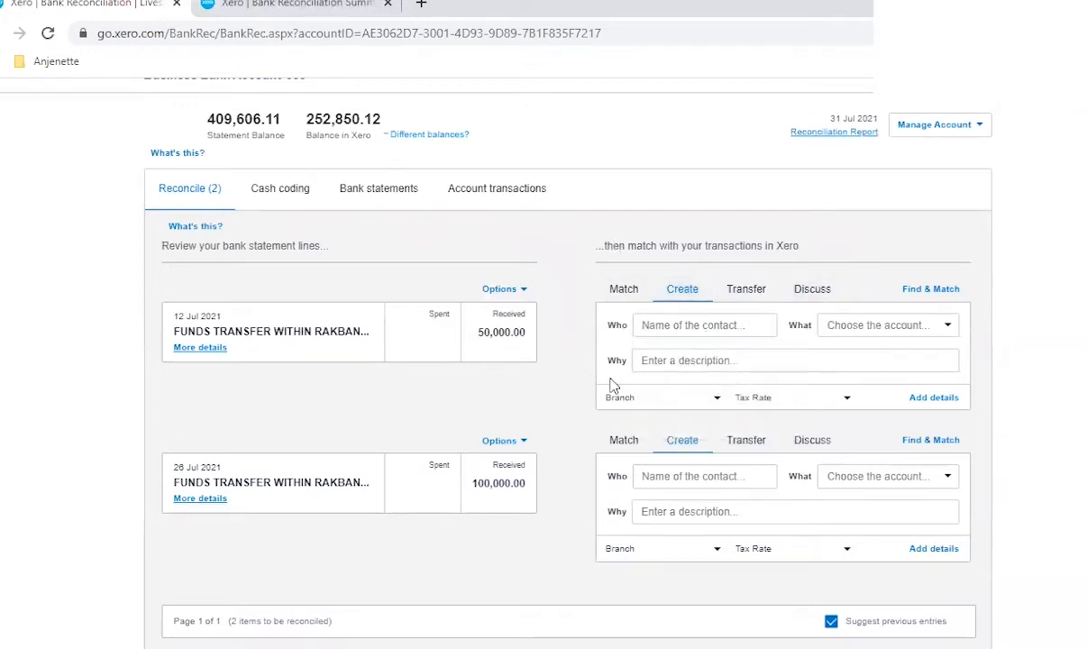
pyautogui.click(745, 291)
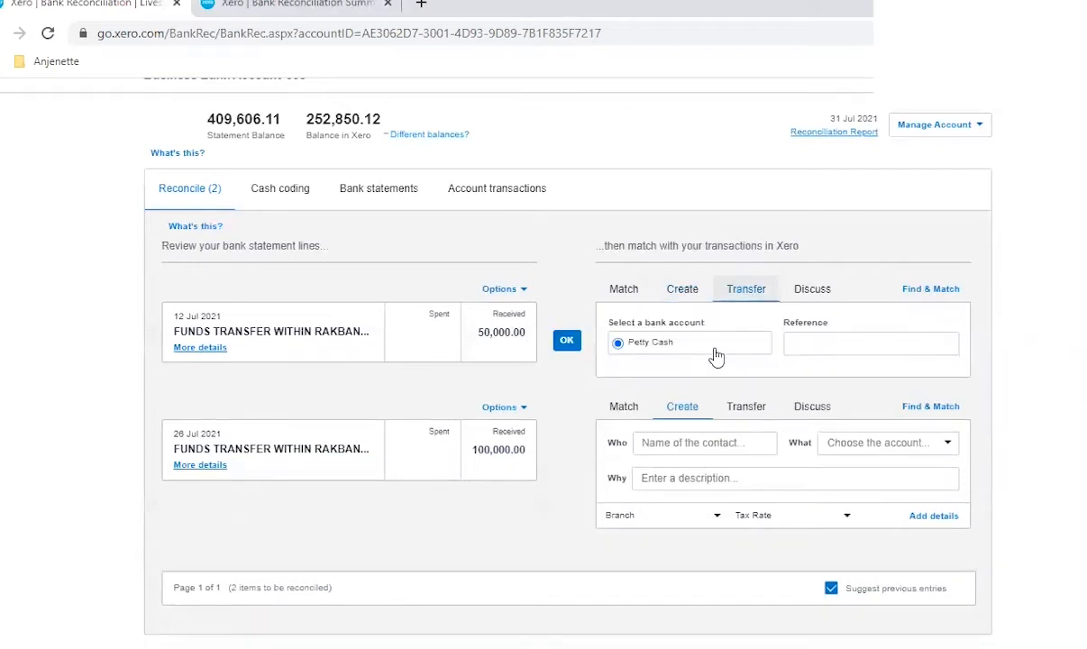
# Step: Save the discussion note "will check" on the 12 July 50,000.00 funds transfer
pyautogui.click(813, 289)
pyautogui.click(622, 345)
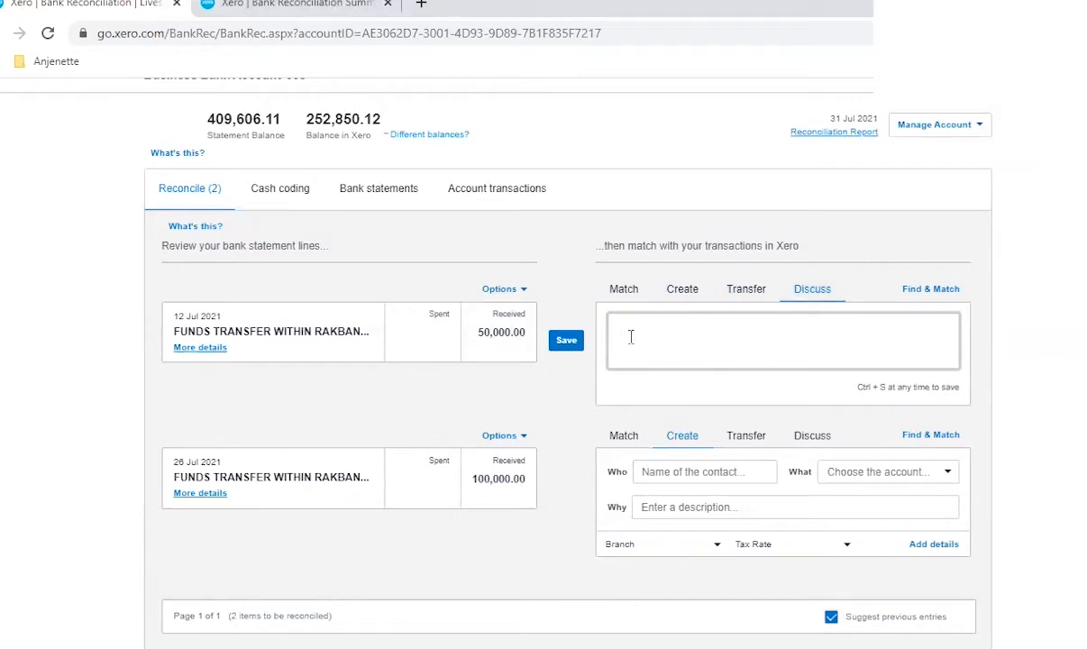
pyautogui.scroll(-1, 639, 345)
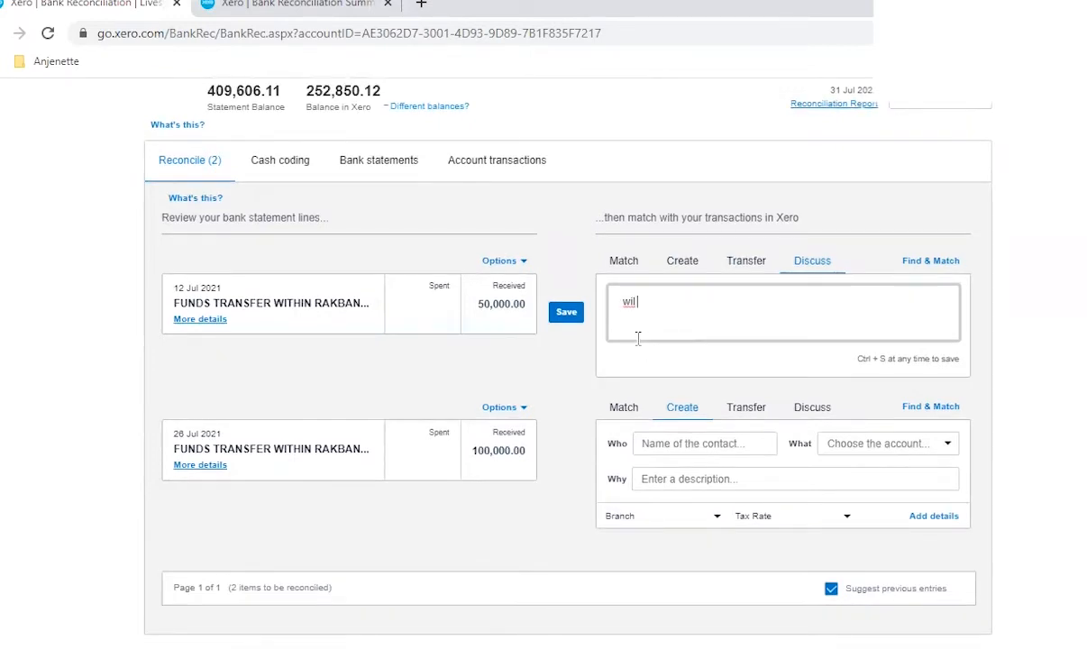
pyautogui.write('check')
pyautogui.click(573, 316)
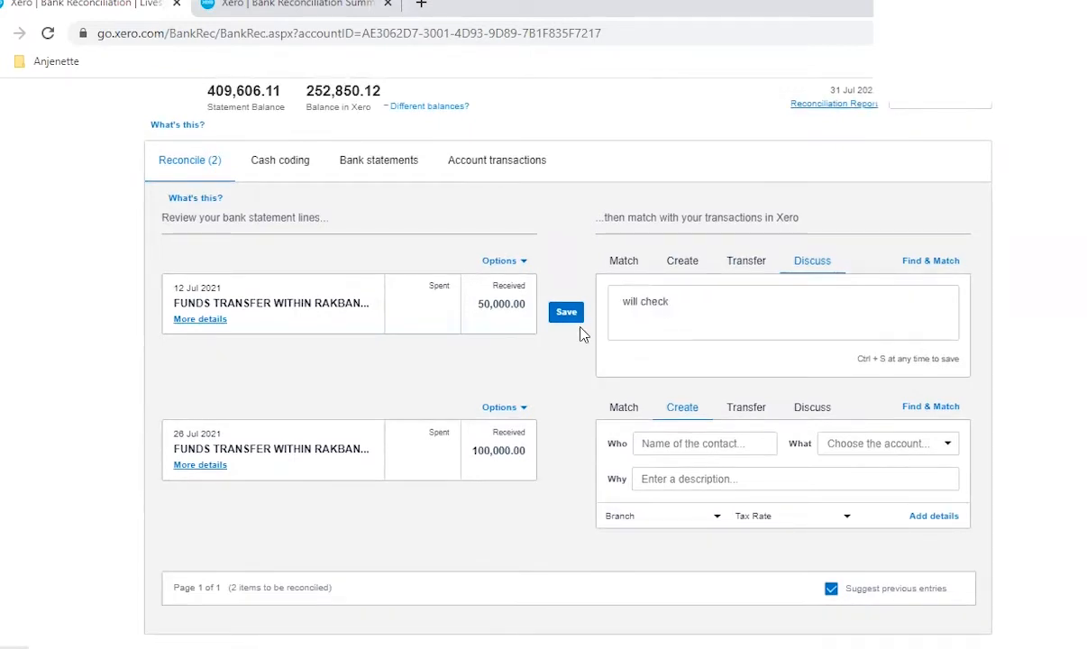
pyautogui.click(577, 314)
# Step: Add the same "will check" discussion note to the 26 July 100,000.00 funds transfer and save it
pyautogui.click(807, 409)
pyautogui.write('will check')
pyautogui.click(568, 463)
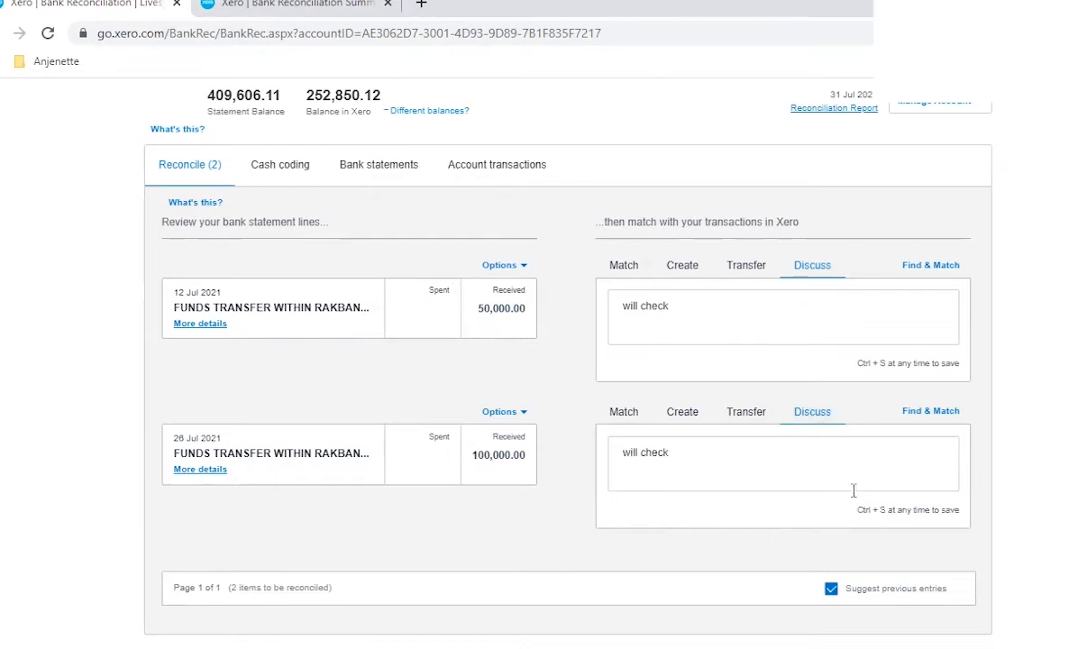
# Step: Switch to the presentation and advance from the Bank Reconciliation slide to the Common Mistakes slide
pyautogui.scroll(2, 852, 490)
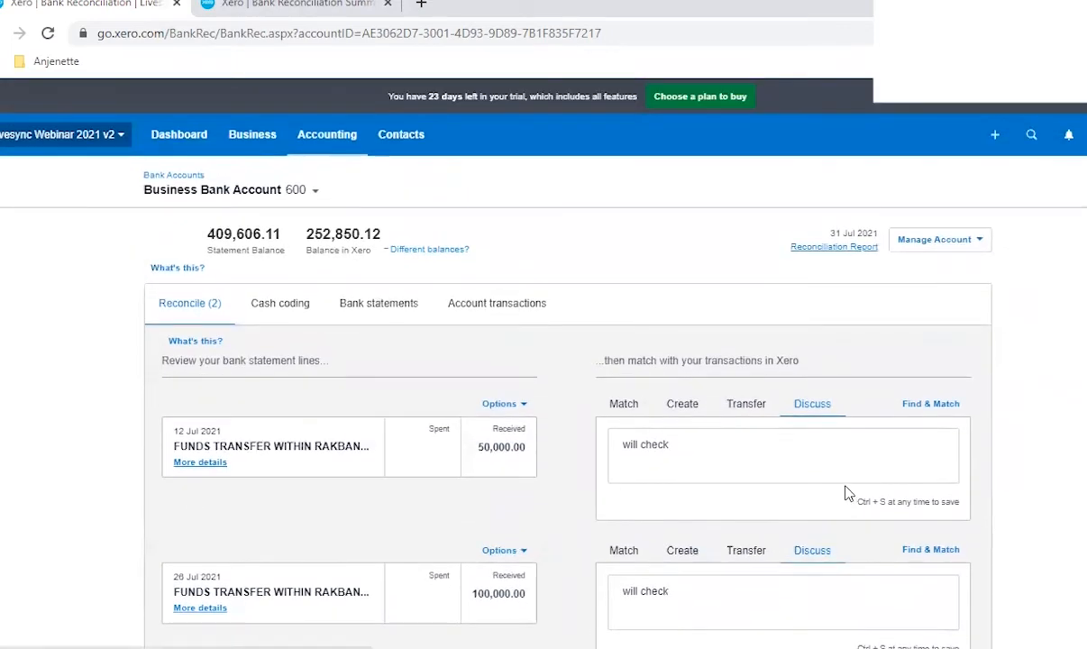
pyautogui.hotkey('alt', 'Tab')
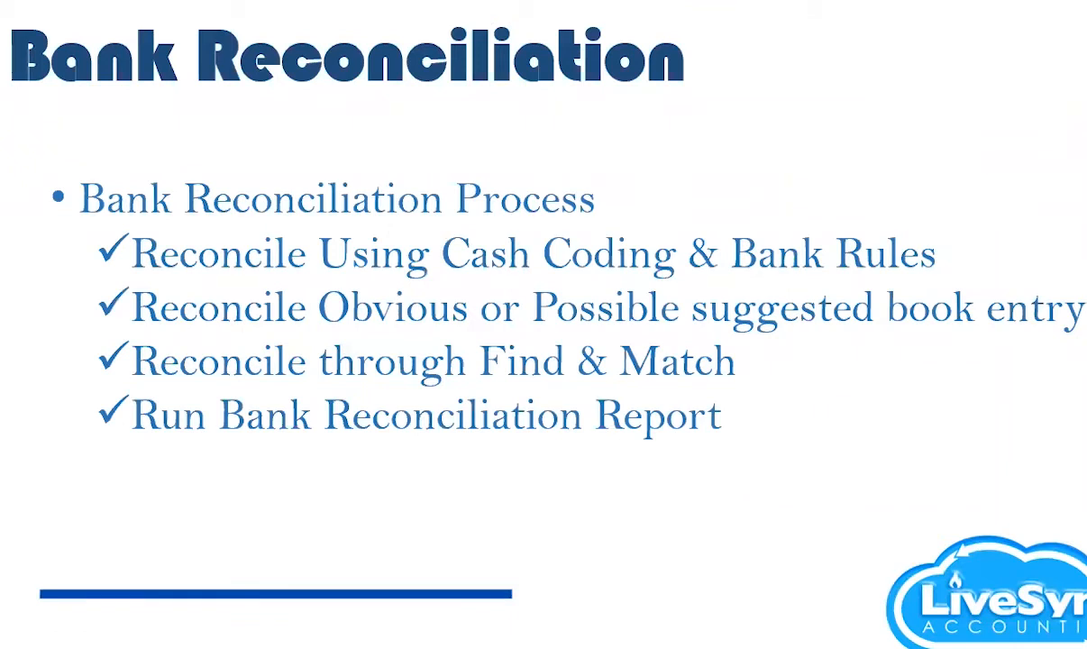
pyautogui.click(877, 473)
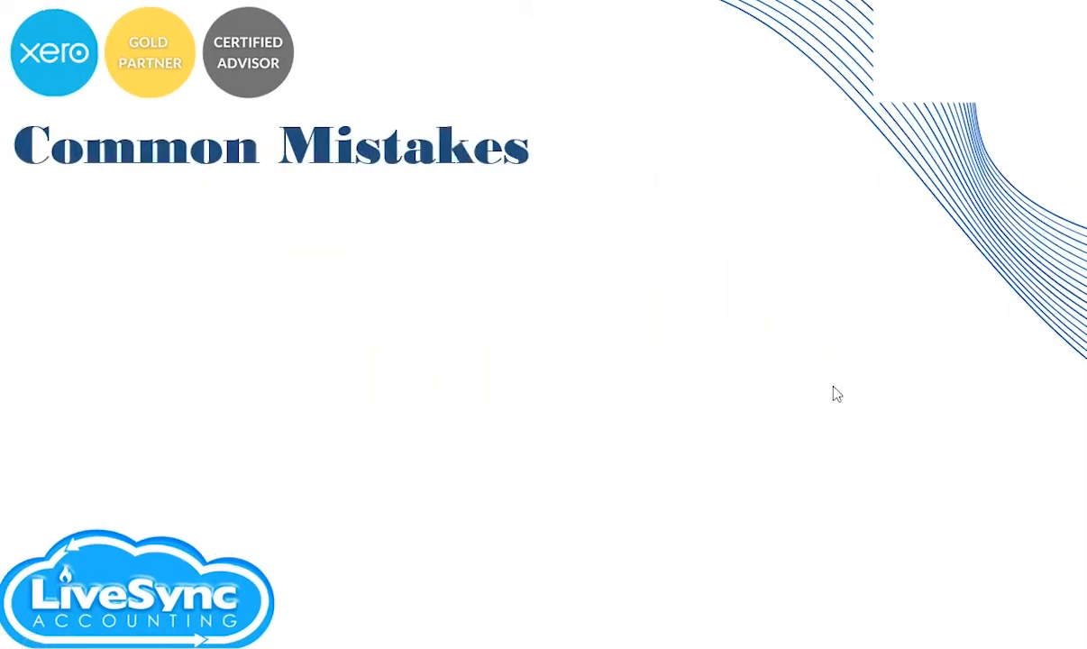
pyautogui.click(849, 380)
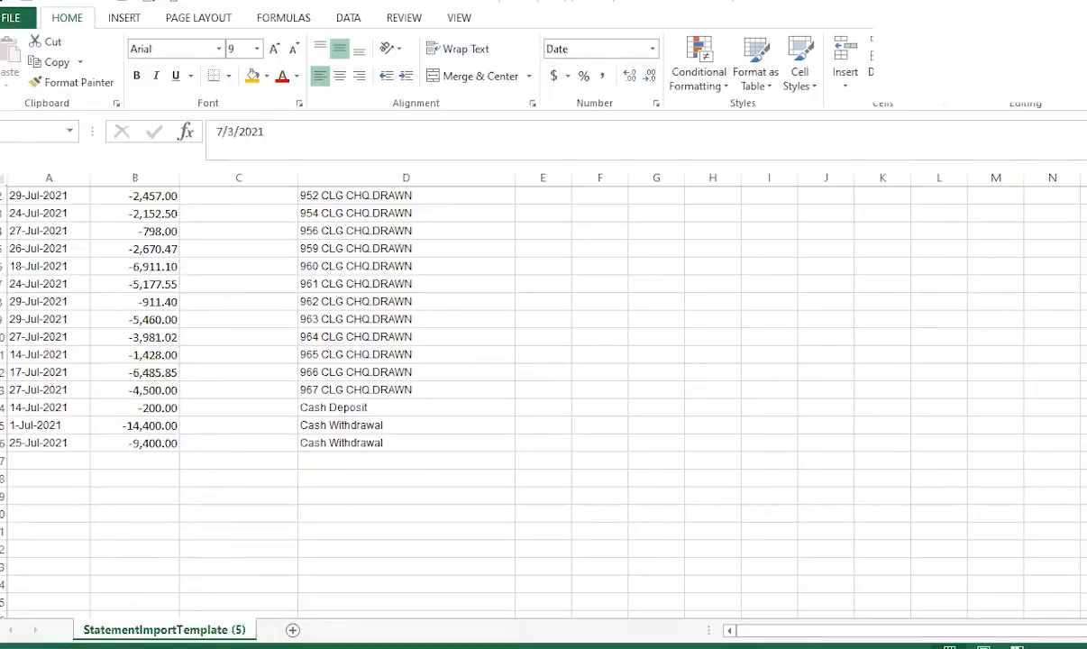
# Step: Examine the Date and Amount entries throughout the StatementImportTemplate sheet in Excel
pyautogui.moveTo(239, 319)
pyautogui.mouseDown()
pyautogui.moveTo(135, 270)
pyautogui.moveTo(239, 319)
pyautogui.mouseUp()
pyautogui.click(74, 303)
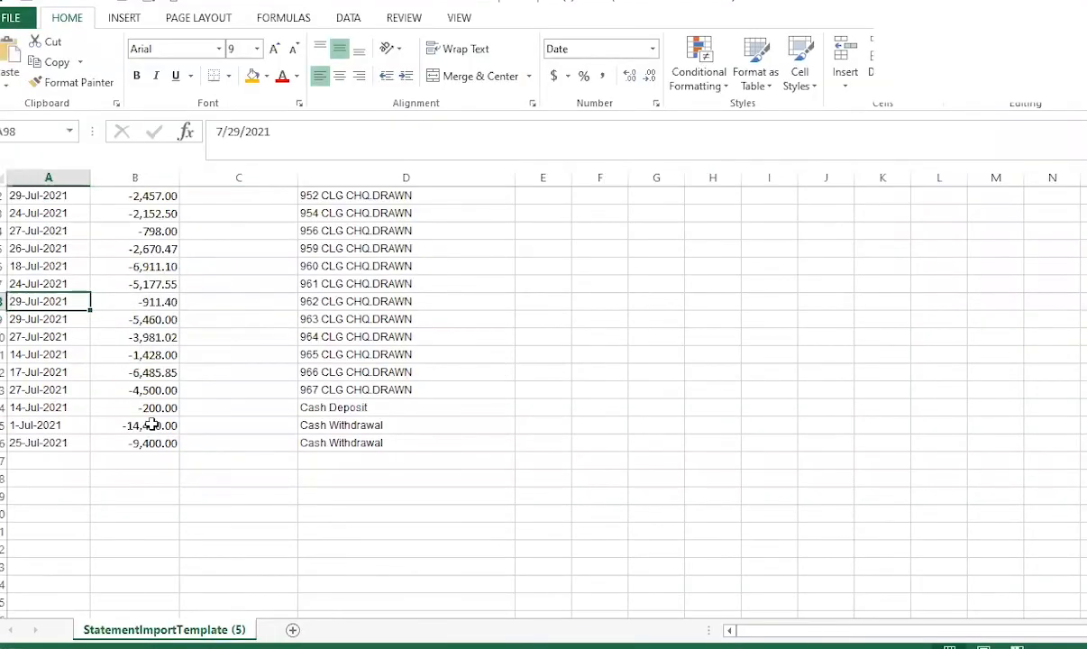
pyautogui.click(167, 443)
pyautogui.scroll(6, 188, 409)
pyautogui.hotkey('ctrl', 'shift', 'Up')
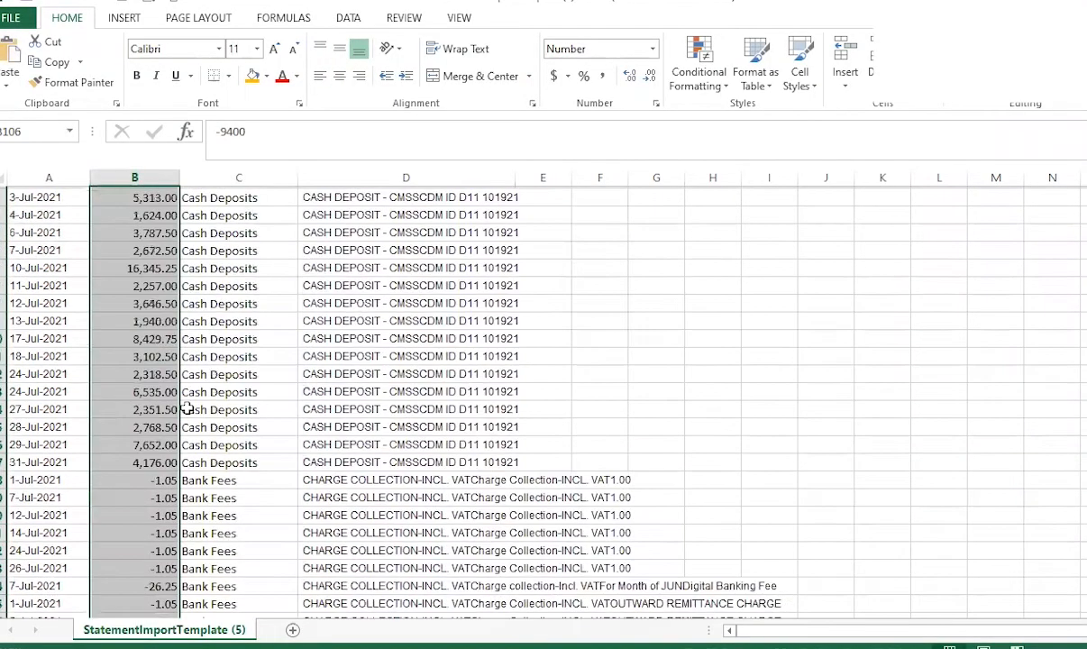
pyautogui.click(57, 215)
pyautogui.hotkey('ctrl', 'shift', 'Down')
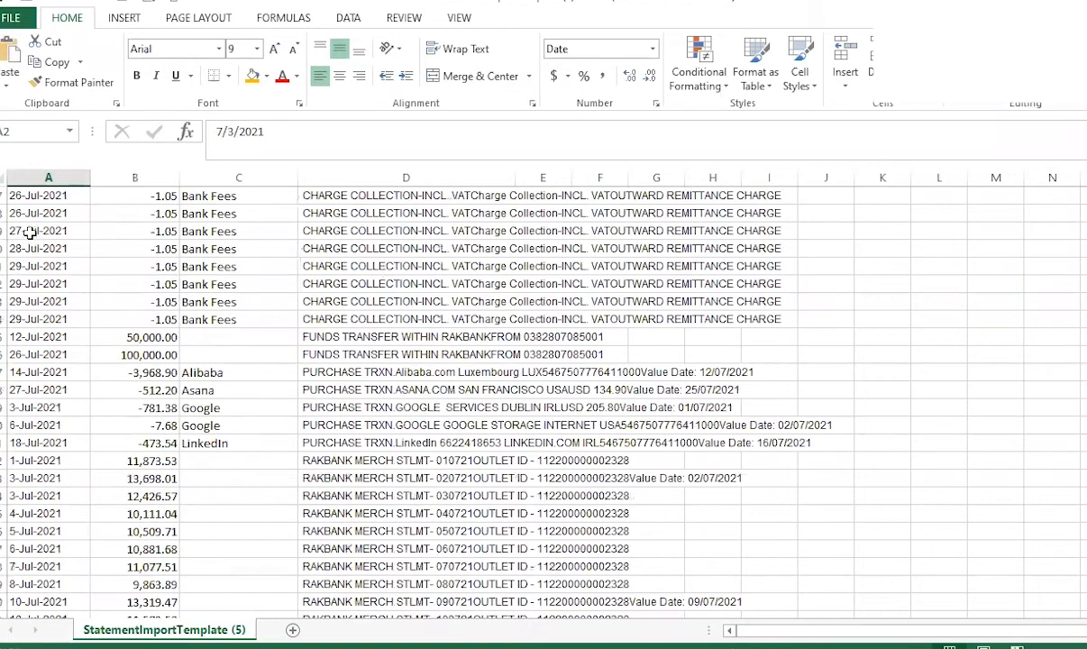
pyautogui.click(59, 194)
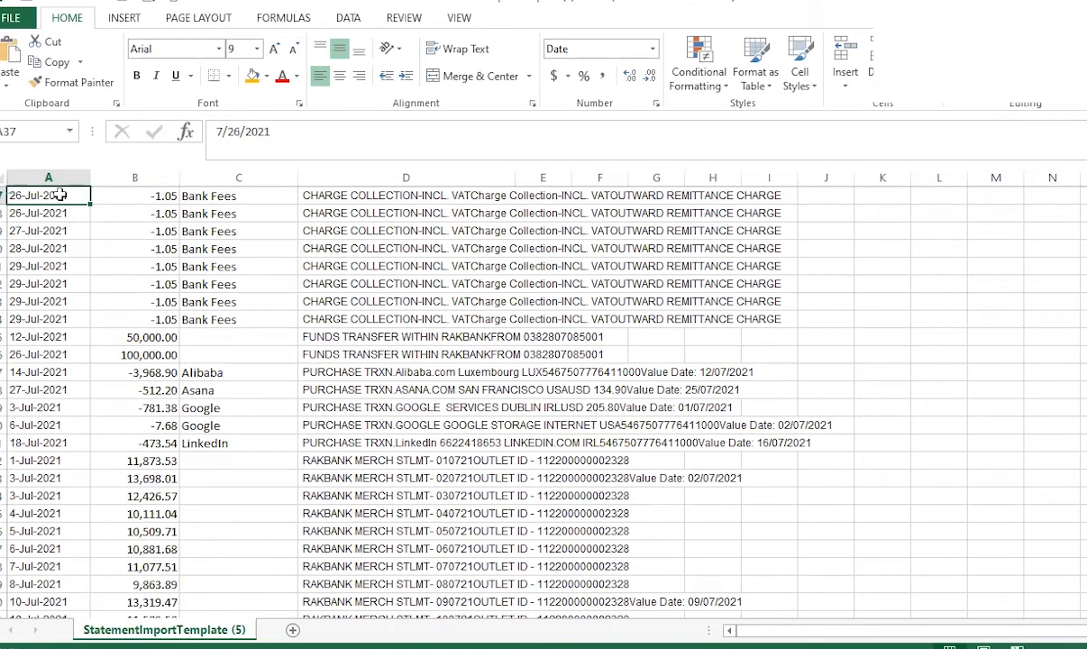
pyautogui.scroll(-1, 31, 213)
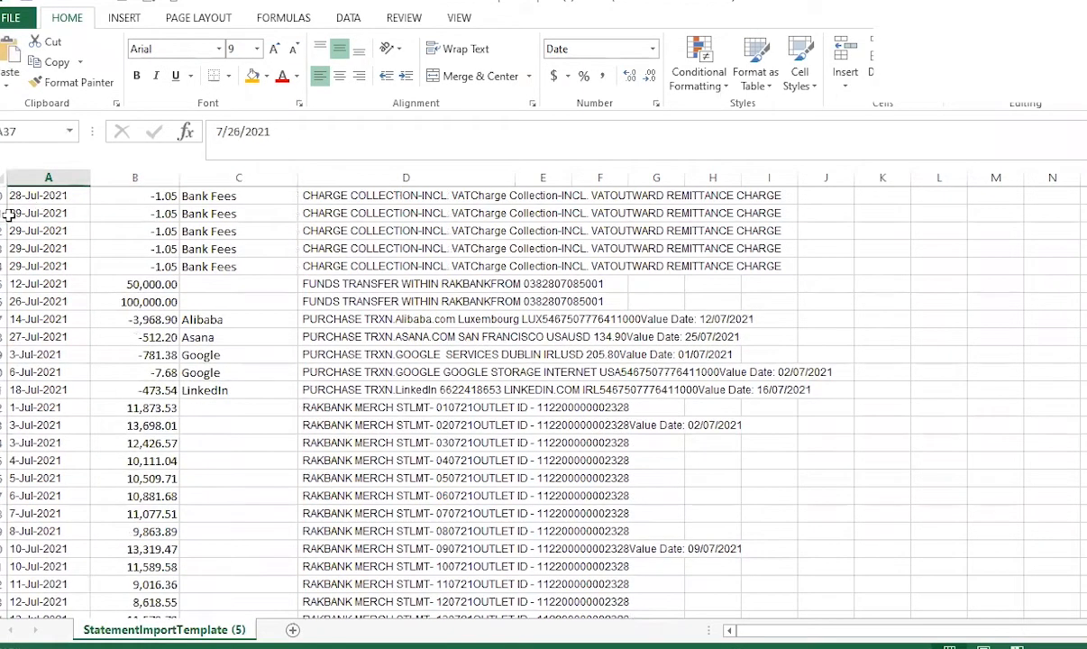
pyautogui.click(36, 214)
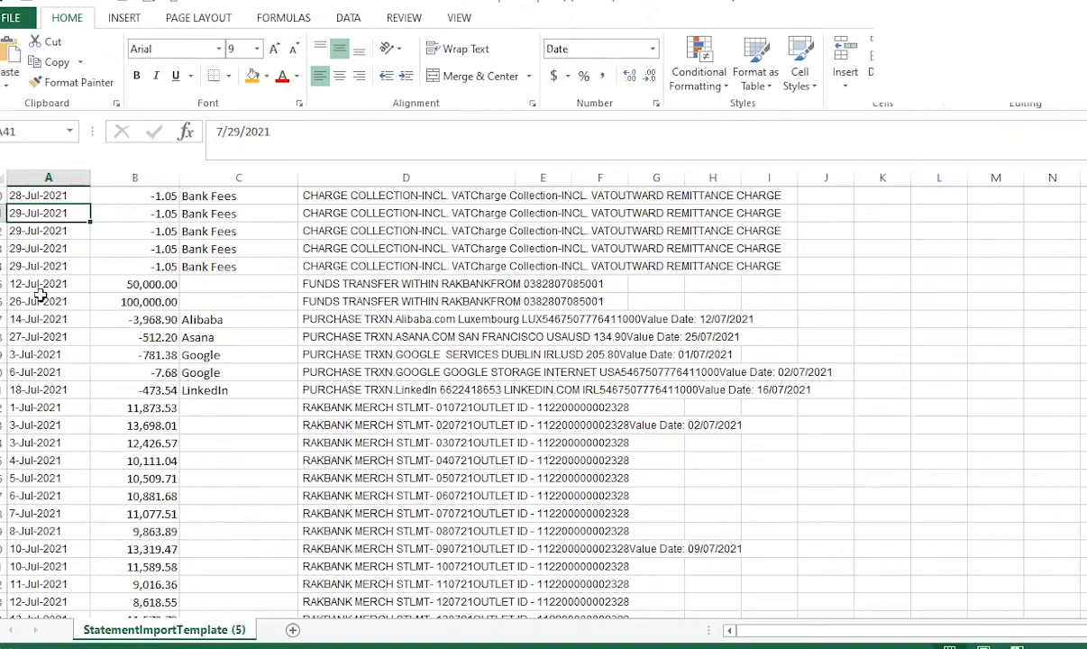
# Step: Check the Amount column's number format, close the format settings without changes, and look over the Payee entries
pyautogui.click(161, 267)
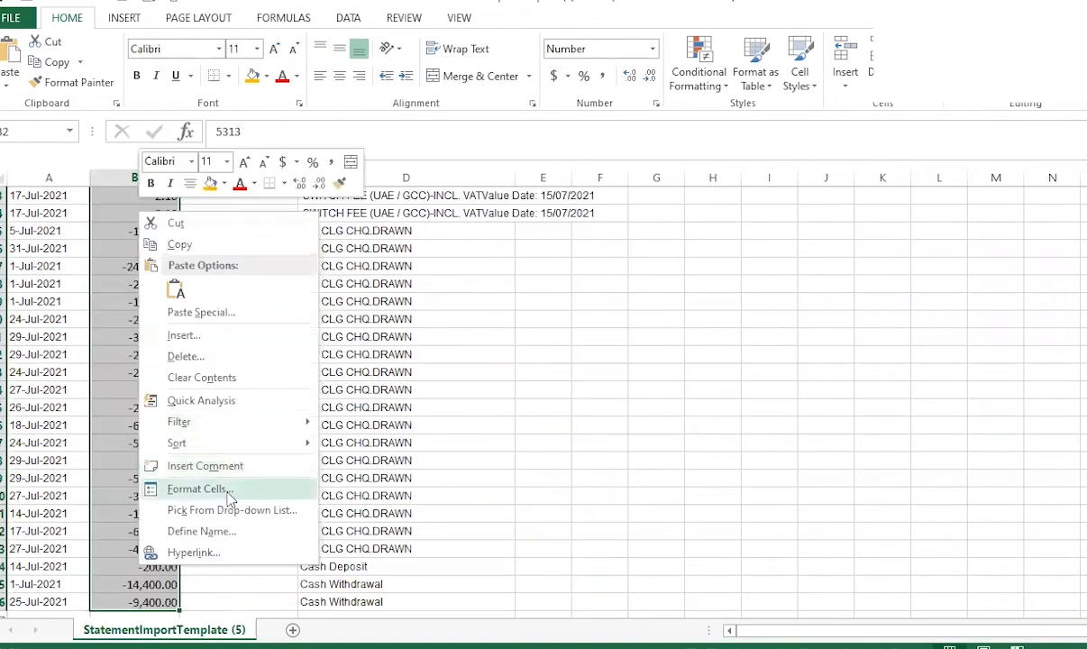
pyautogui.click(236, 489)
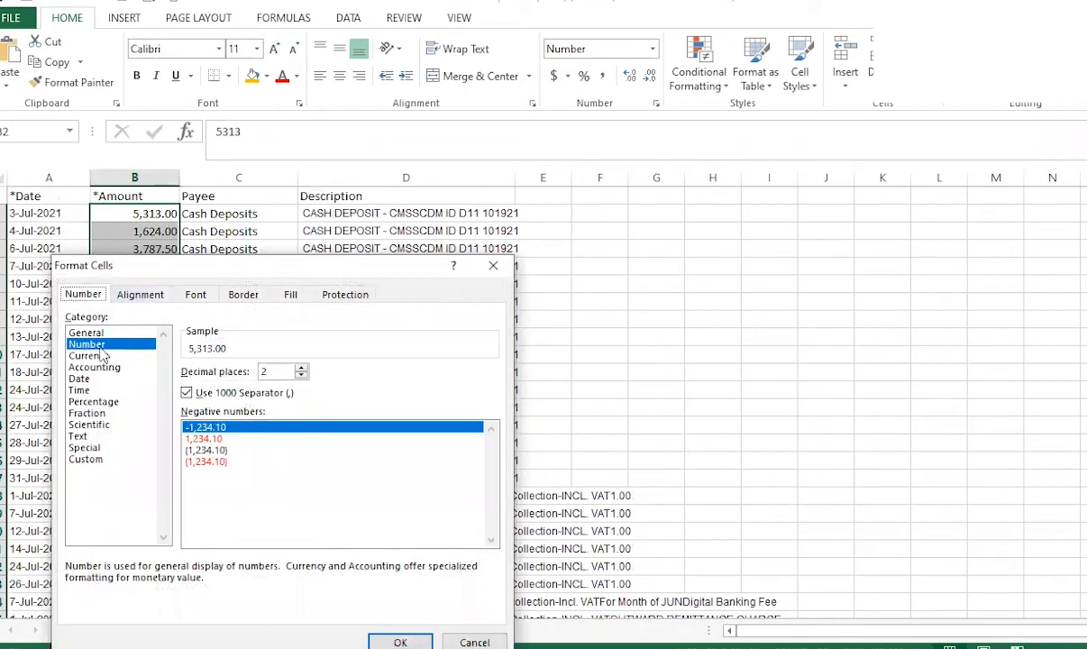
pyautogui.click(494, 266)
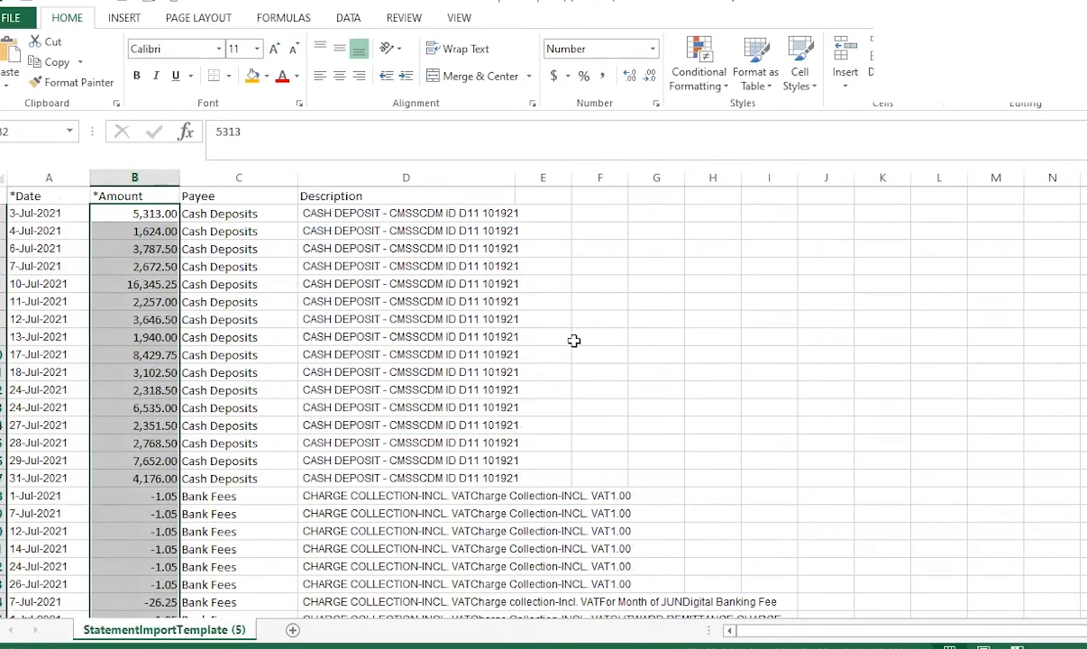
pyautogui.click(307, 326)
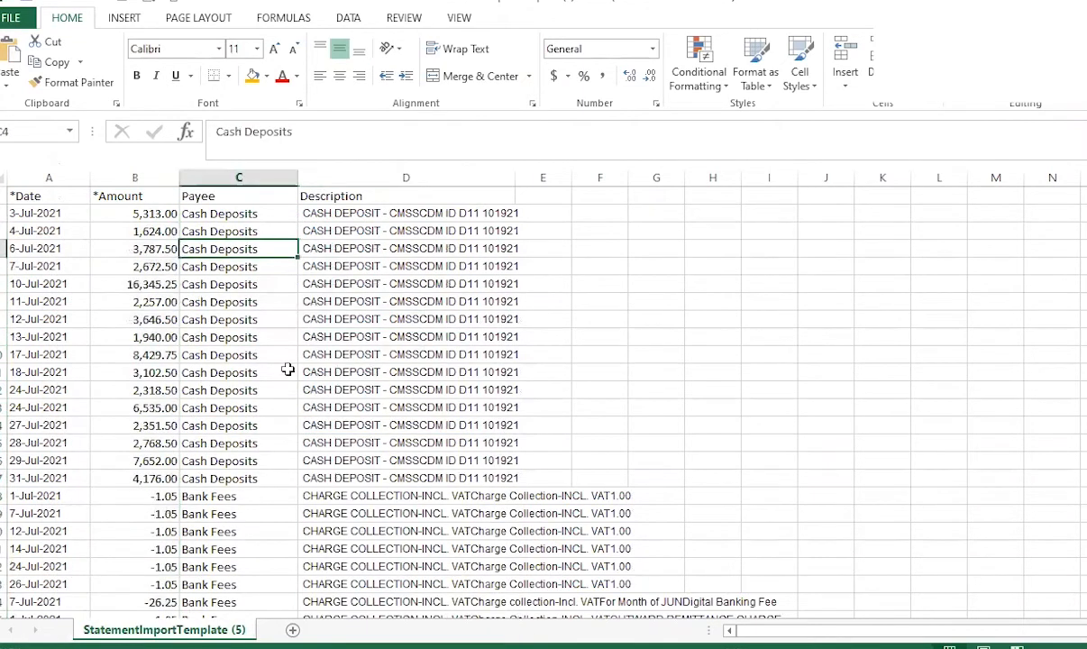
pyautogui.hotkey('ctrl', 's')
pyautogui.click(516, 381)
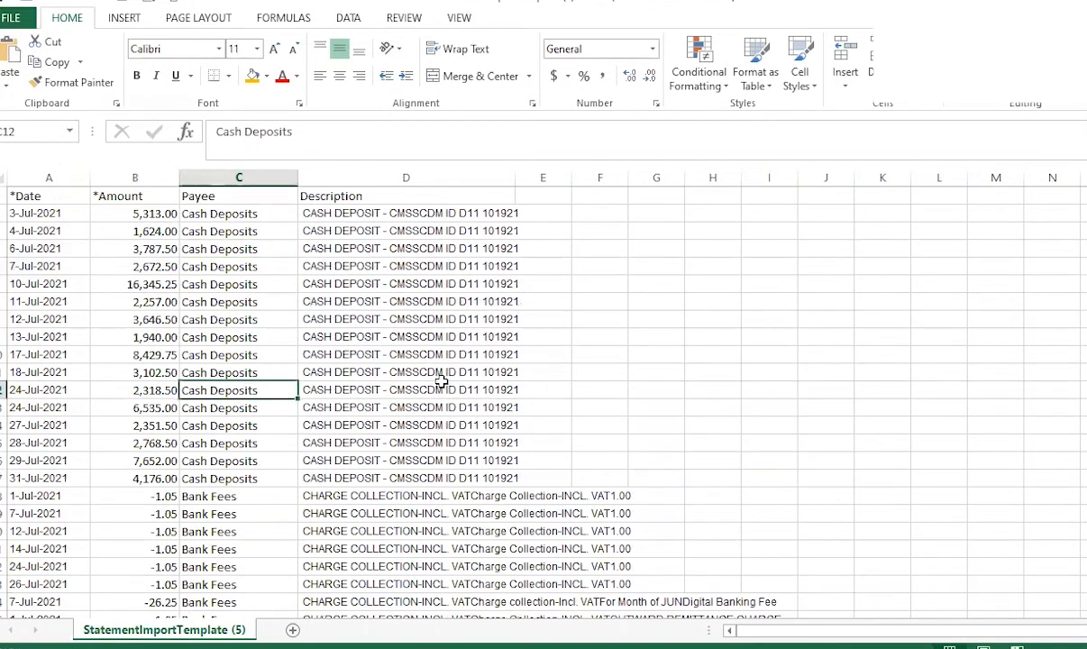
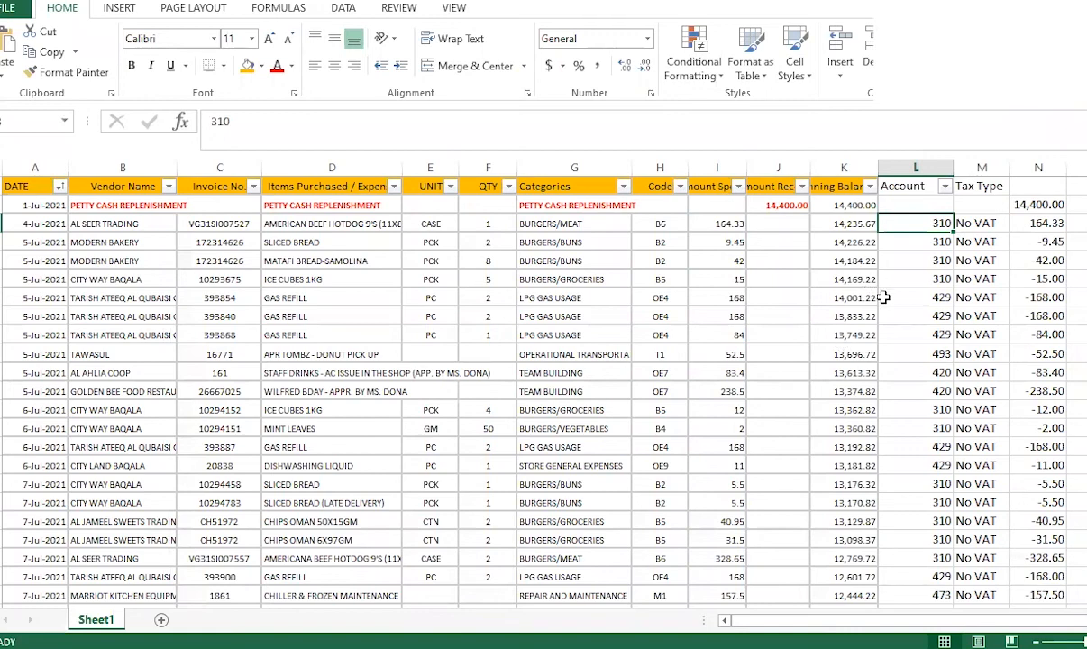
# Step: Examine the account codes, vendor names, purchased items and categories in the petty cash sheet
pyautogui.click(917, 332)
pyautogui.scroll(-5, 932, 378)
pyautogui.scroll(5, 932, 483)
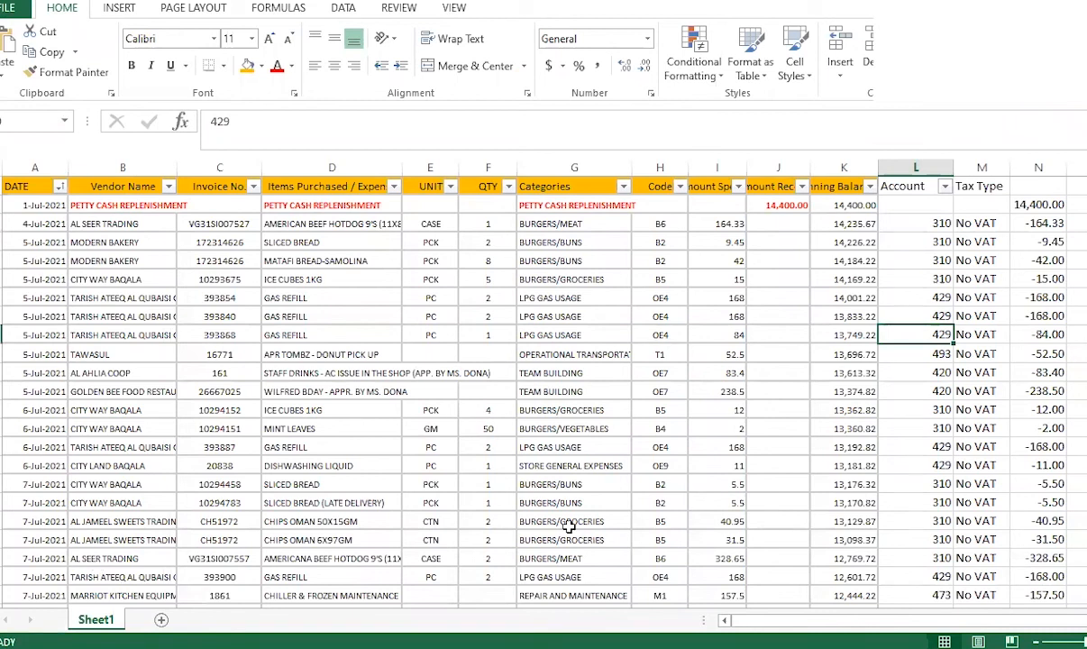
pyautogui.click(325, 392)
pyautogui.click(121, 279)
pyautogui.click(135, 242)
pyautogui.click(539, 240)
pyautogui.scroll(-2, 572, 369)
pyautogui.scroll(2, 335, 317)
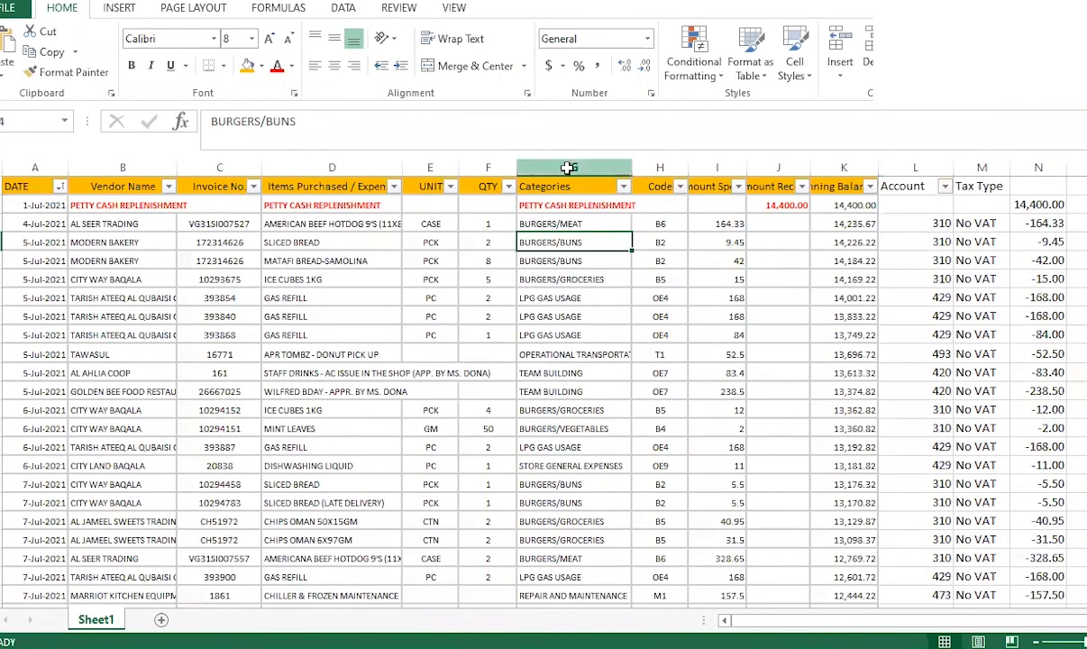
# Step: Filter Categories to BURGERS/BEVERAGES, BURGERS/BUNS, BURGERS/GROCERIES and BURGERS/MEAT, and check the account codes of the filtered rows
pyautogui.click(623, 185)
pyautogui.click(470, 358)
pyautogui.click(464, 372)
pyautogui.click(464, 385)
pyautogui.click(465, 399)
pyautogui.click(464, 413)
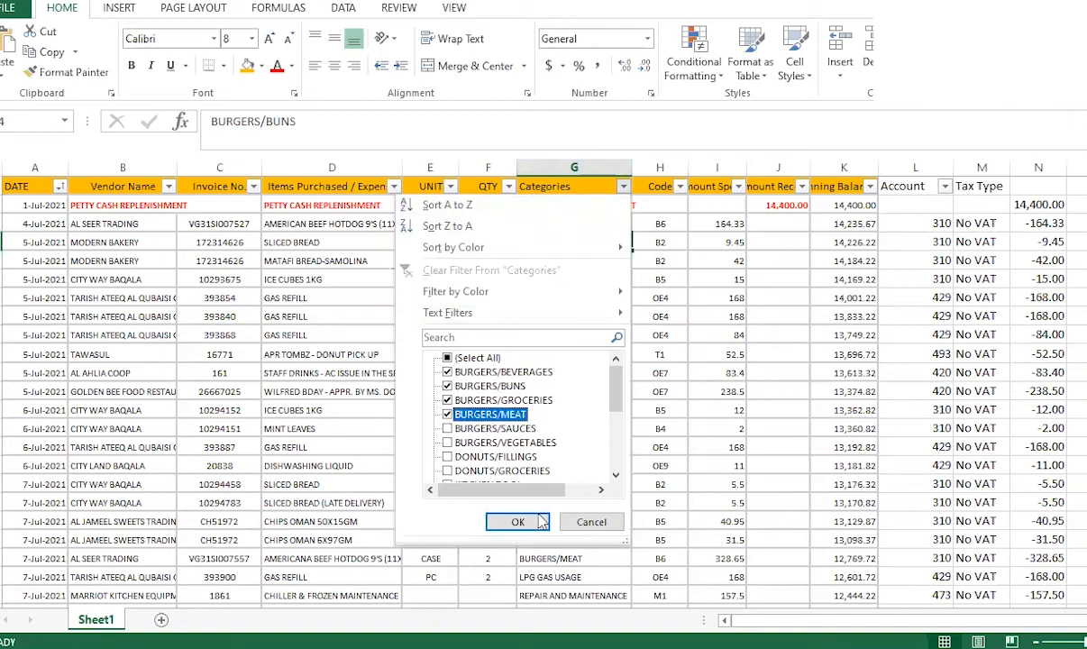
pyautogui.click(518, 522)
pyautogui.moveTo(915, 206); pyautogui.dragTo(911, 625)
pyautogui.click(554, 241)
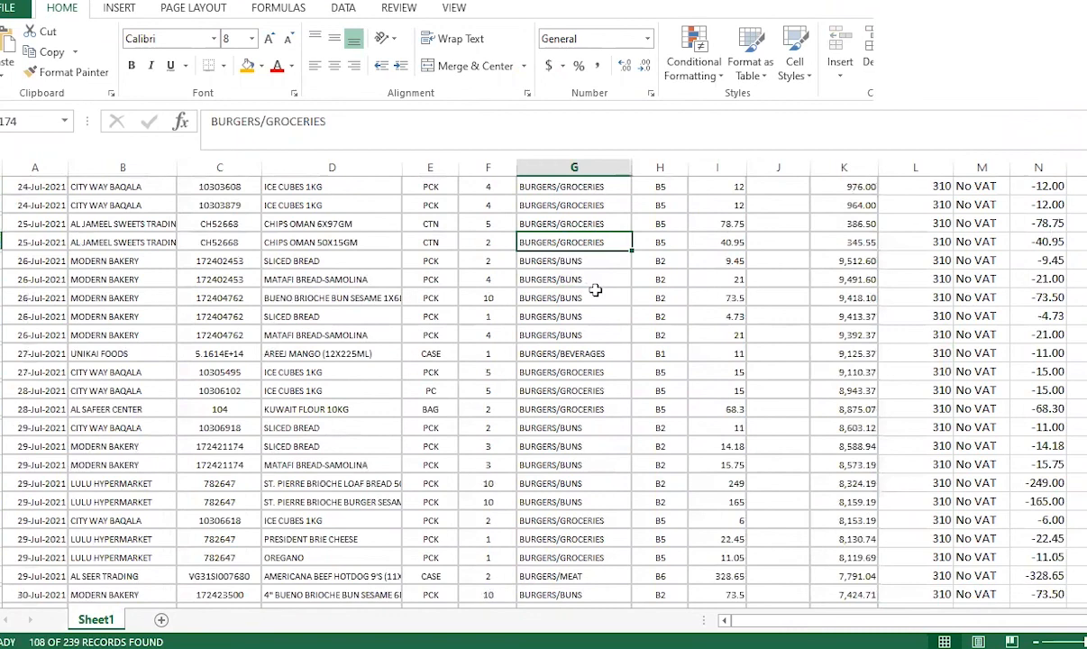
# Step: Reset the Categories filter to show all categories
pyautogui.hotkey('ctrl', 'Up')
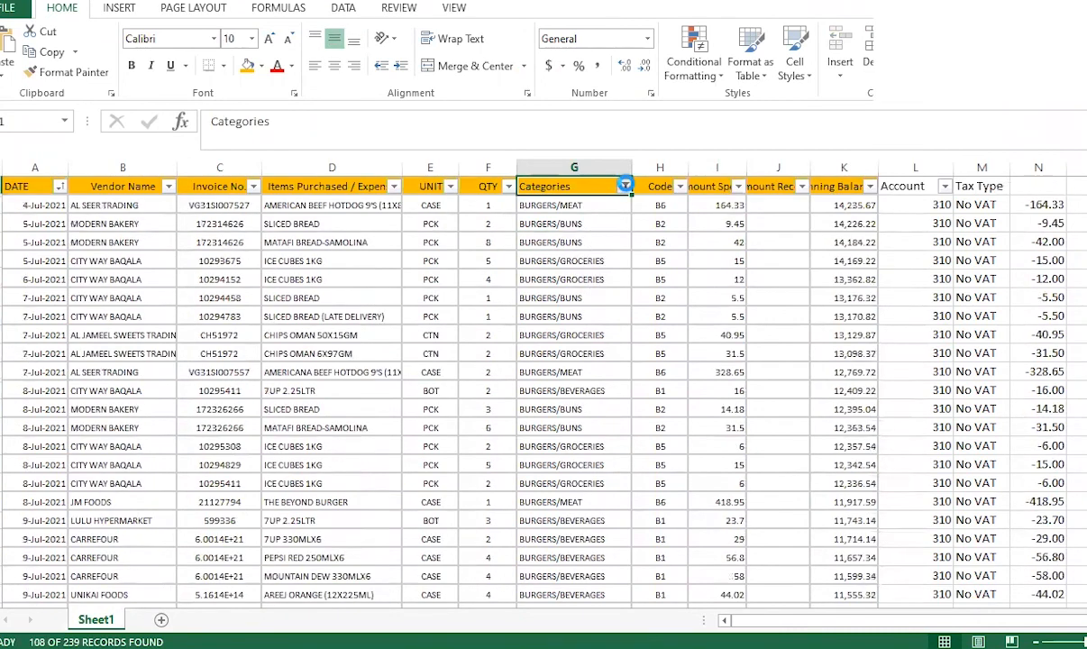
pyautogui.click(623, 186)
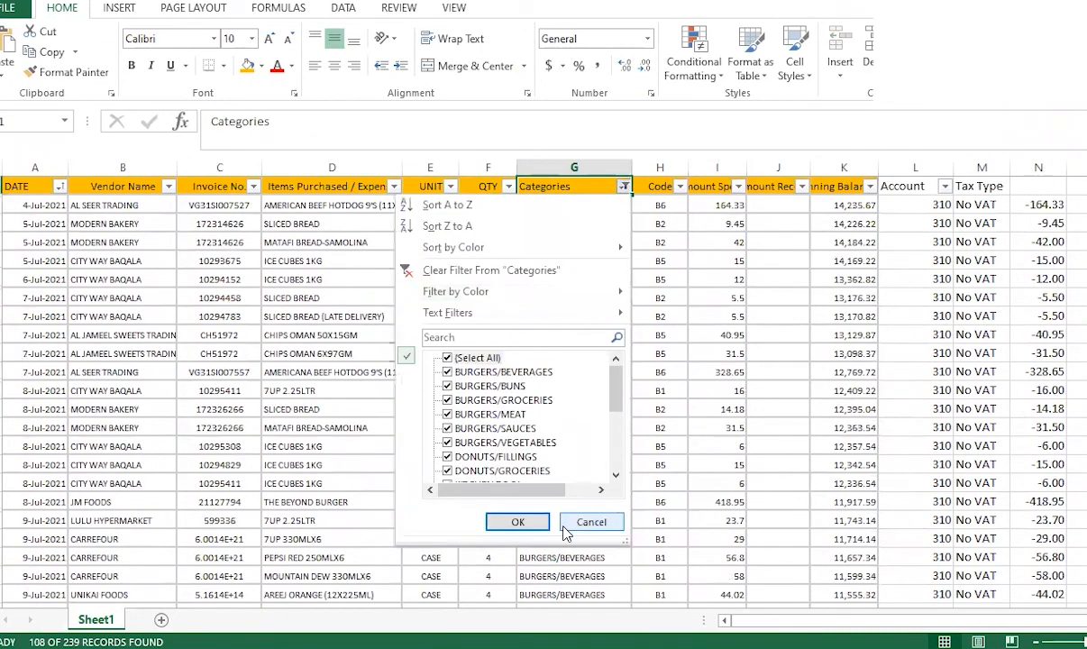
pyautogui.click(518, 522)
# Step: Check the Tax Type column from its first entry to its last and return to its heading
pyautogui.click(978, 297)
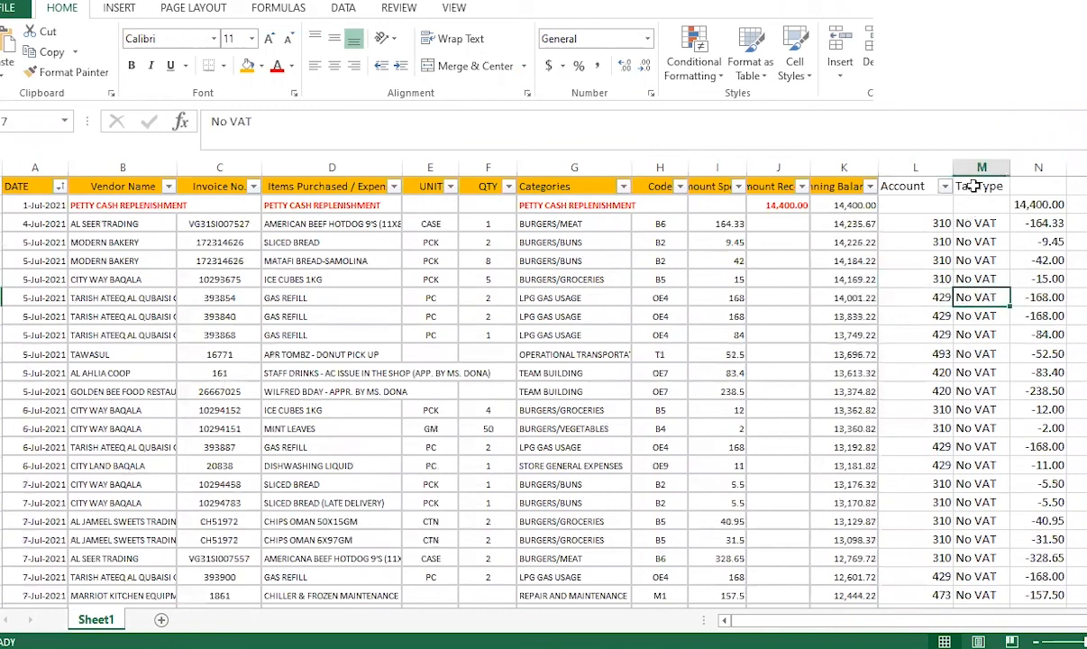
pyautogui.click(974, 230)
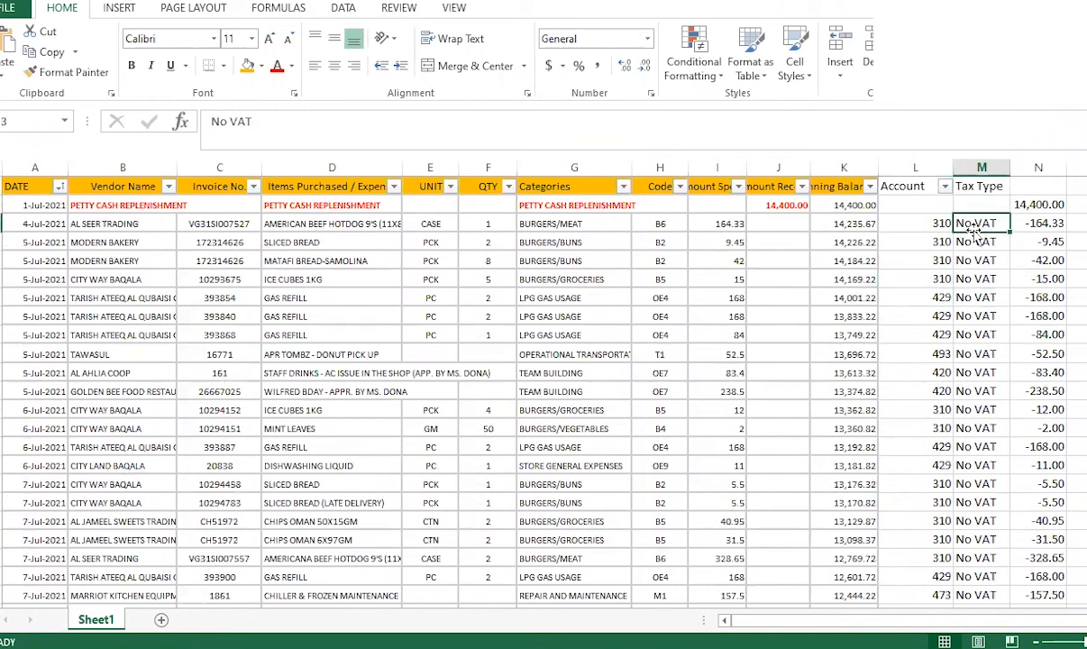
pyautogui.hotkey('ctrl', 'shift', 'Down')
pyautogui.hotkey('ctrl', 'Up')
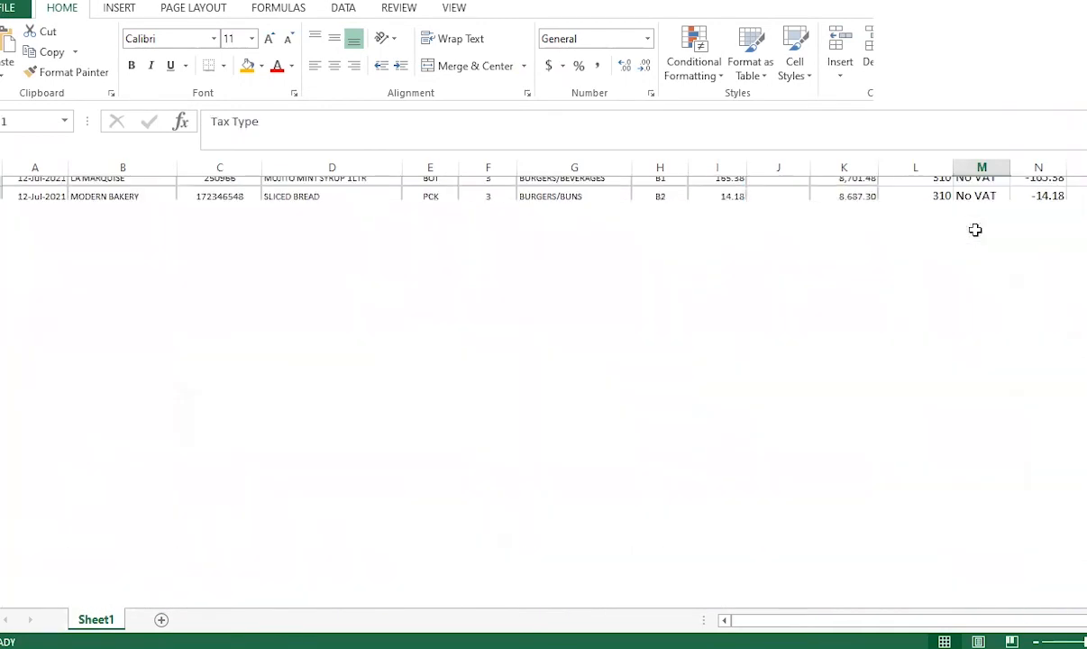
# Step: Examine the signed amount formulas in column N, comparing them with the amounts spent and received
pyautogui.press('Right')
pyautogui.press('Left')
pyautogui.press('Right')
pyautogui.press('Right')
pyautogui.press('Down')
pyautogui.press('Left')
pyautogui.press('Down')
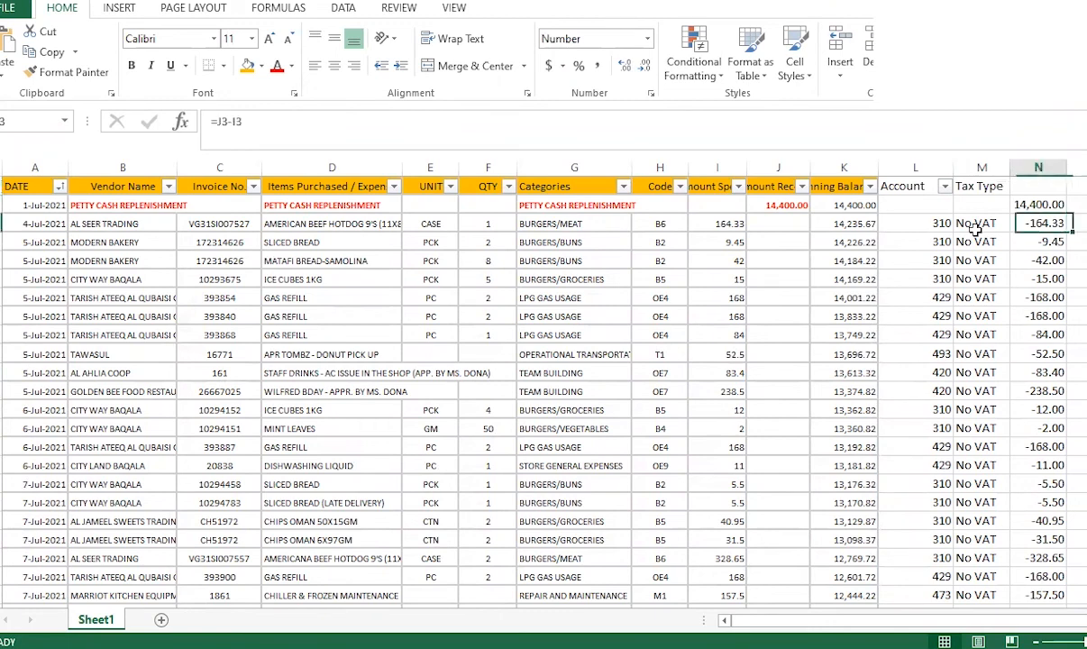
pyautogui.press('Down')
pyautogui.press('Down')
pyautogui.press('Down')
pyautogui.press('Down')
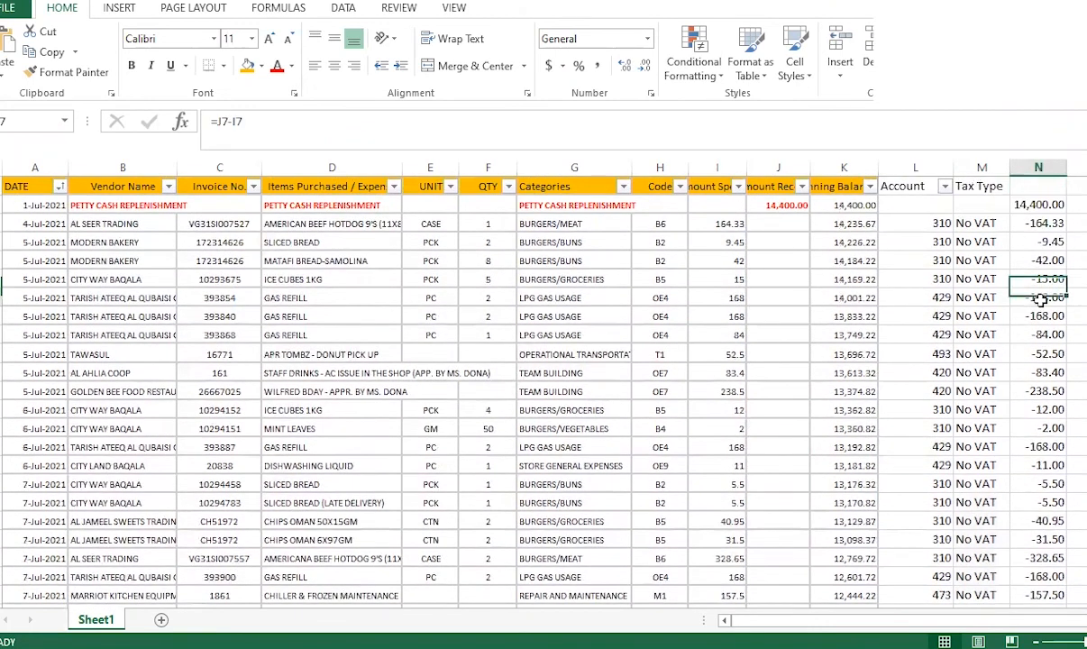
pyautogui.click(718, 240)
pyautogui.click(718, 224)
pyautogui.click(997, 222)
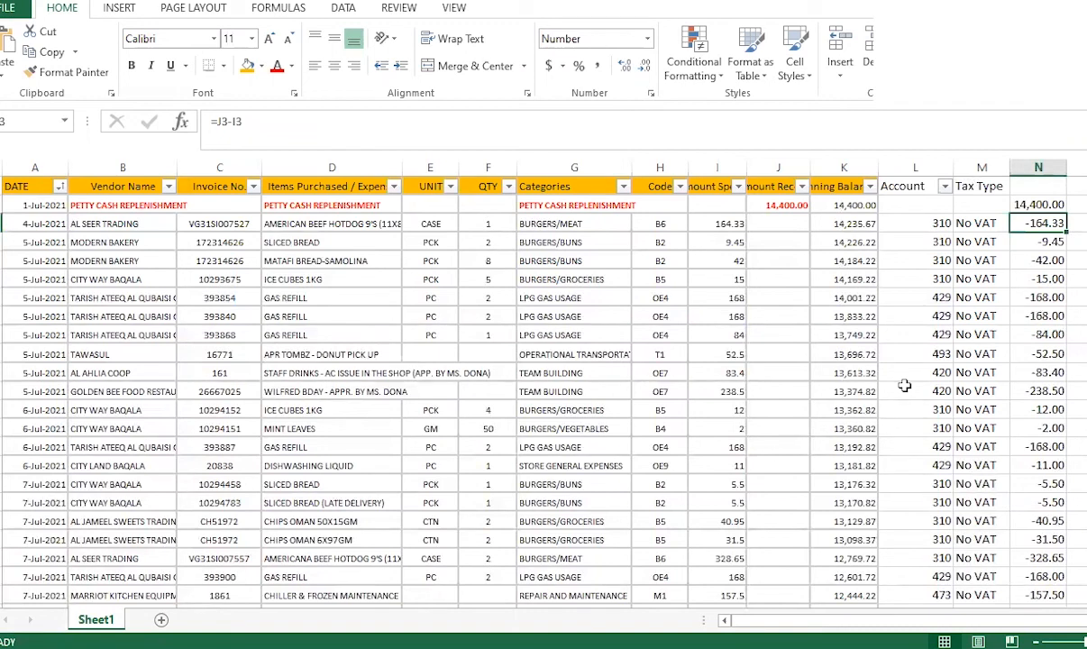
pyautogui.scroll(-6, 904, 385)
pyautogui.scroll(6, 919, 382)
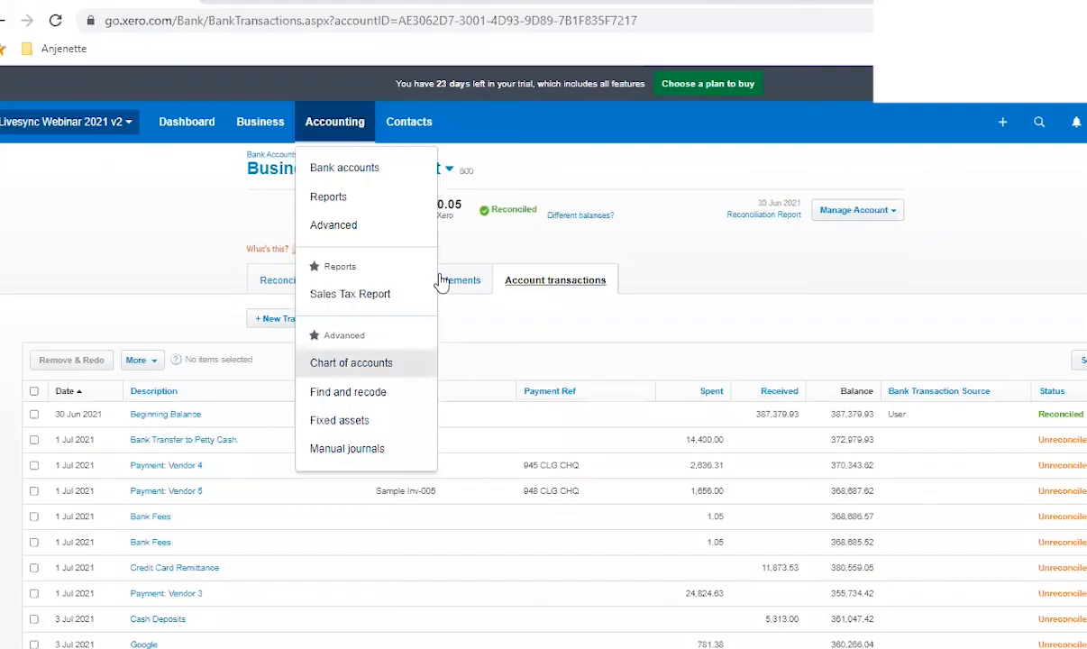
# Step: Switch to Xero and open the Petty Cash account's transactions to look through the July entries
pyautogui.click(314, 169)
pyautogui.click(298, 198)
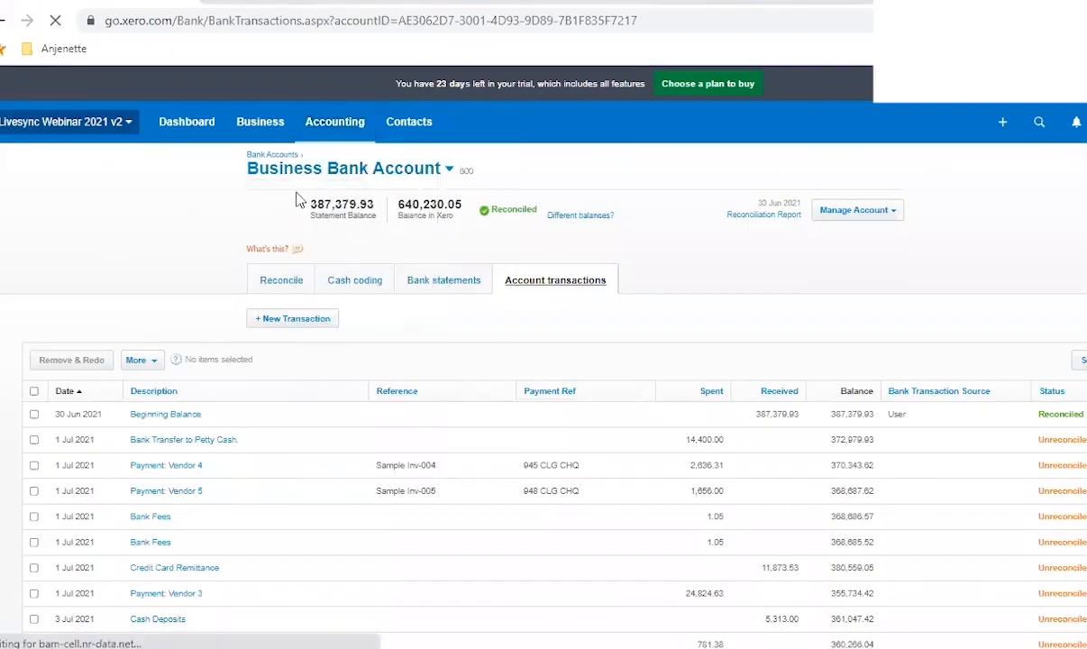
pyautogui.scroll(-5, 249, 267)
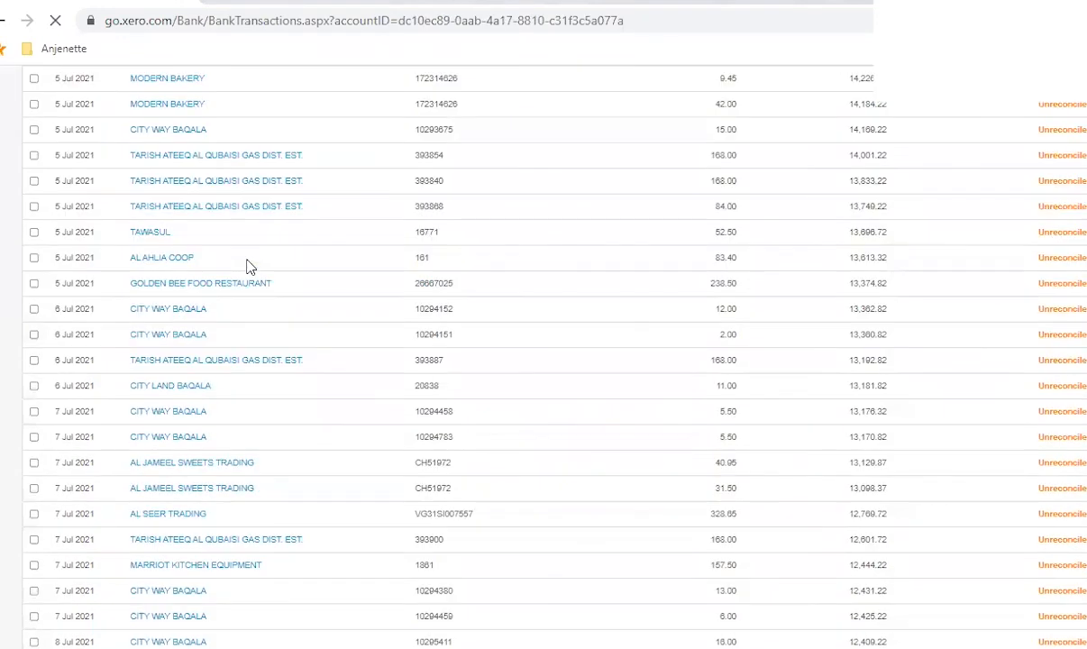
# Step: Remove all of the Petty Cash account's transactions with Remove & Redo and dismiss the notice
pyautogui.scroll(5, 250, 267)
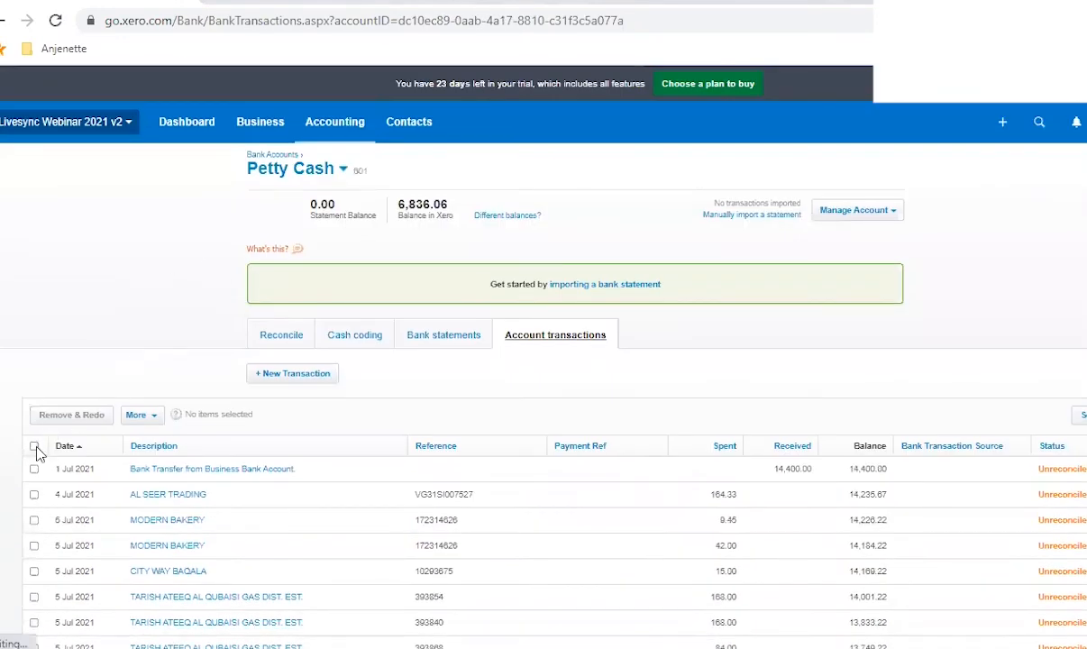
pyautogui.click(34, 446)
pyautogui.click(101, 423)
pyautogui.click(586, 417)
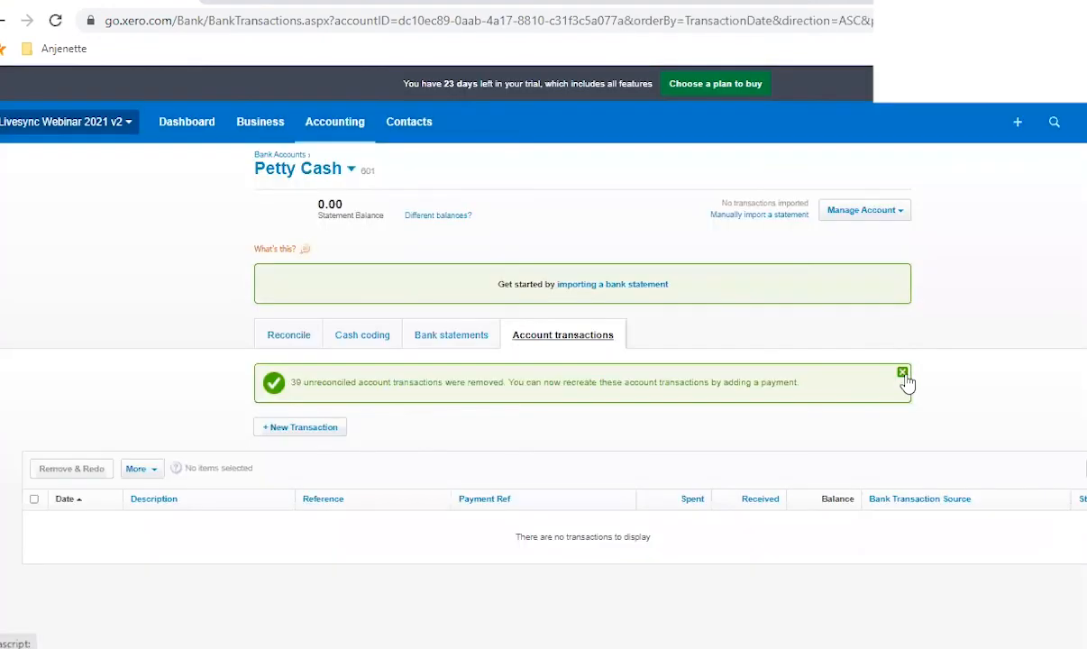
pyautogui.click(903, 373)
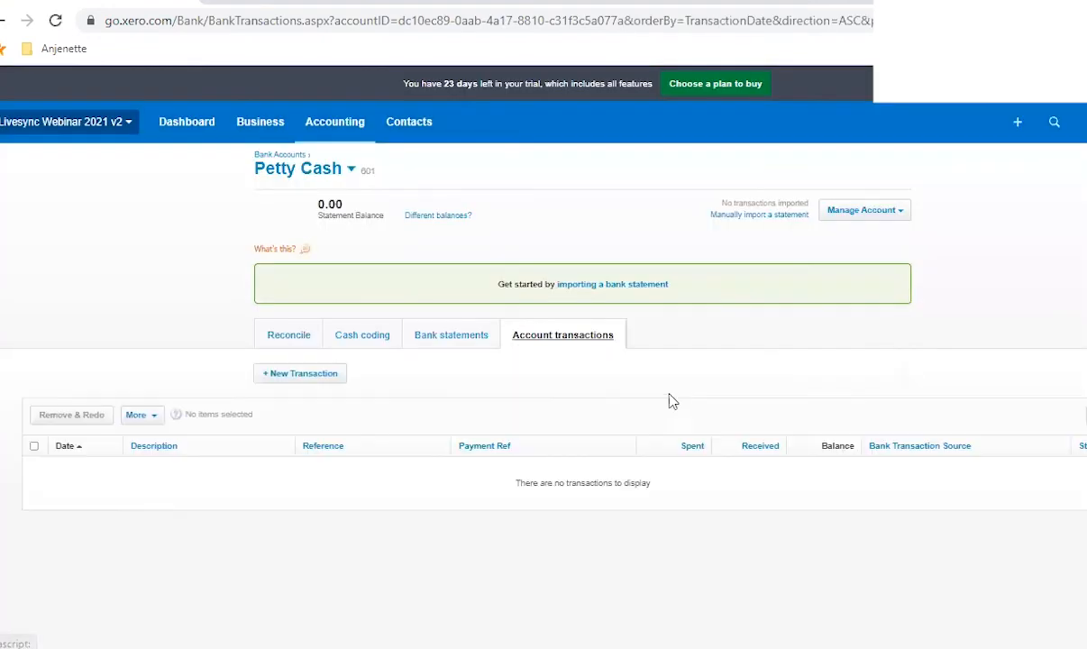
# Step: Download the CSV statement template from Petty Cash's statement import page as StatementImportTemplate (6) and open it in Excel
pyautogui.click(290, 339)
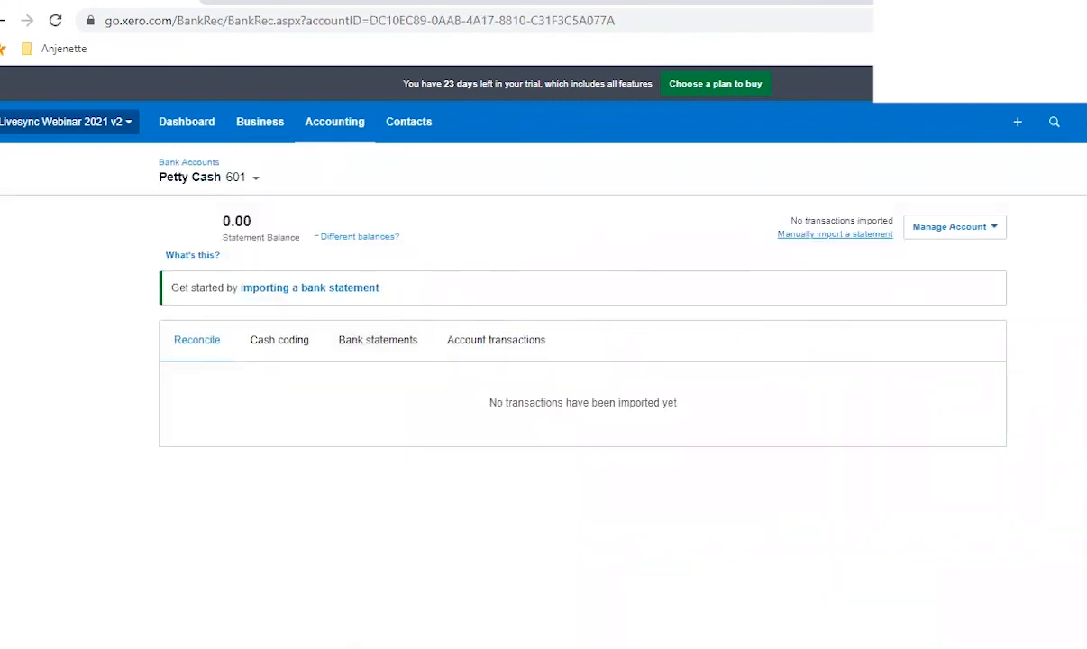
pyautogui.click(953, 230)
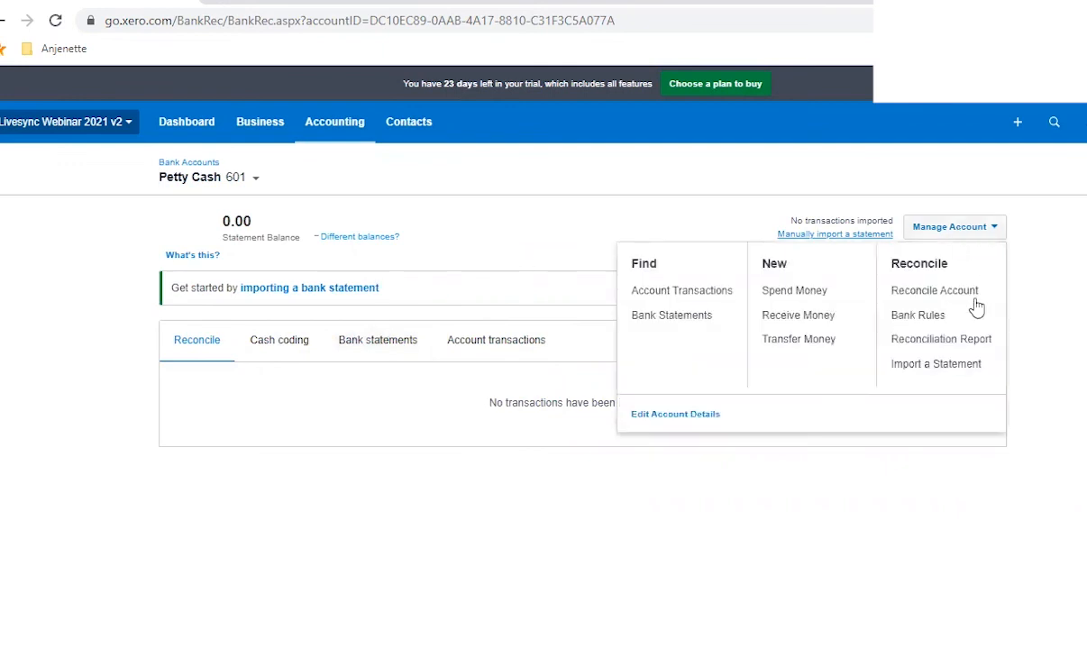
pyautogui.click(888, 364)
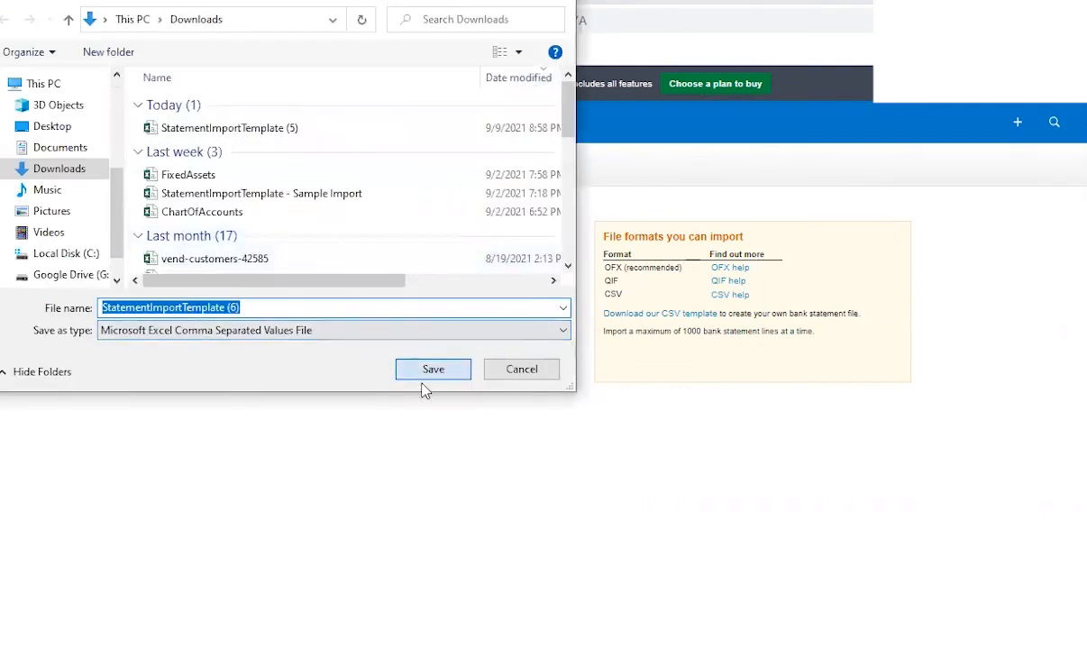
pyautogui.click(428, 371)
pyautogui.click(65, 627)
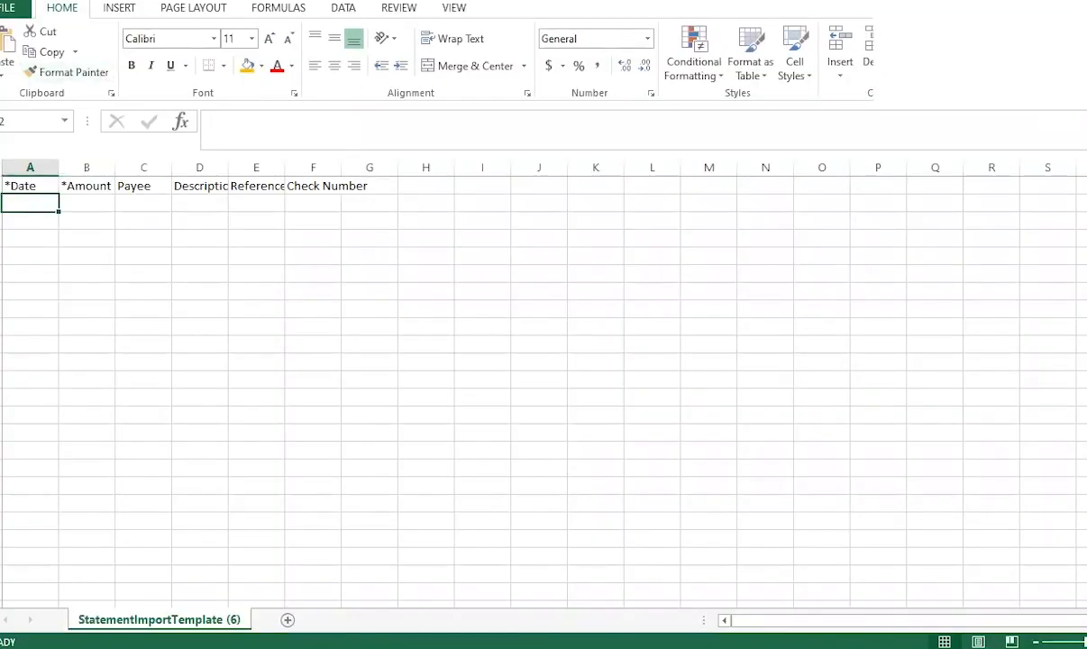
# Step: Copy all dates from the petty cash spreadsheet's DATE column into the template's Date column, starting at the first row below the heading
pyautogui.hotkey('alt', 'Tab')
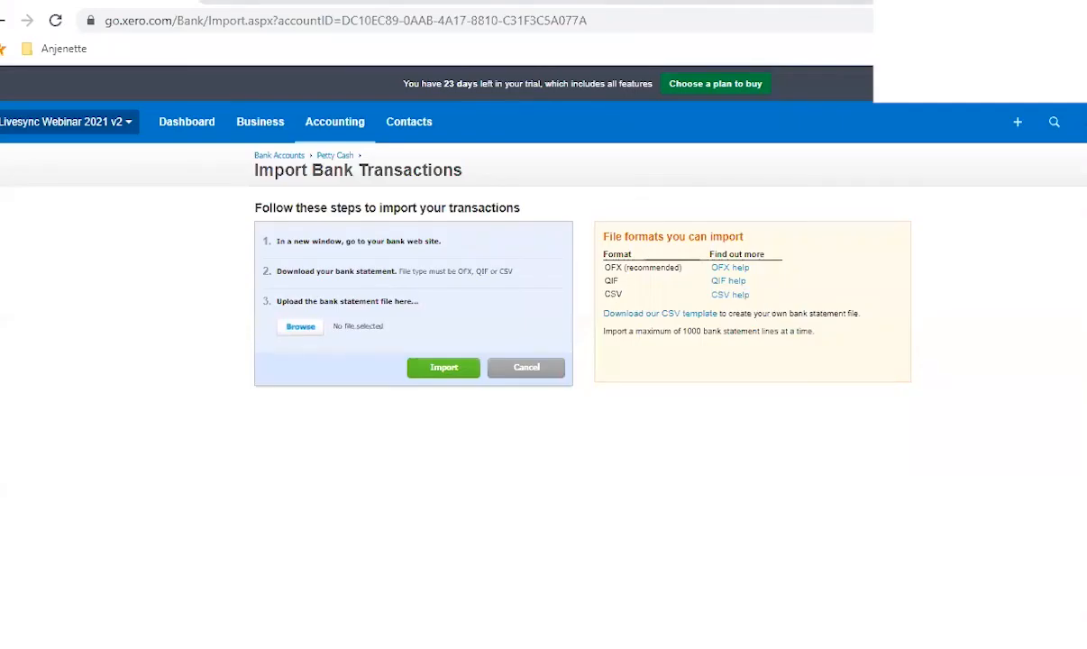
pyautogui.hotkey('alt', 'Tab')
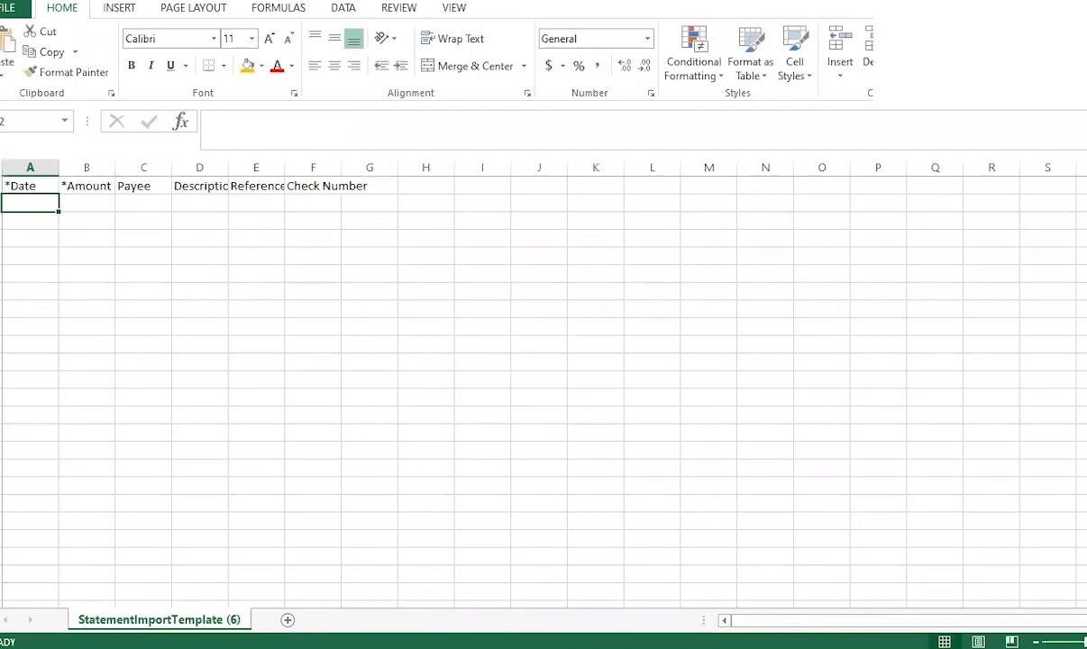
pyautogui.hotkey('alt', 'Tab')
pyautogui.click(237, 274)
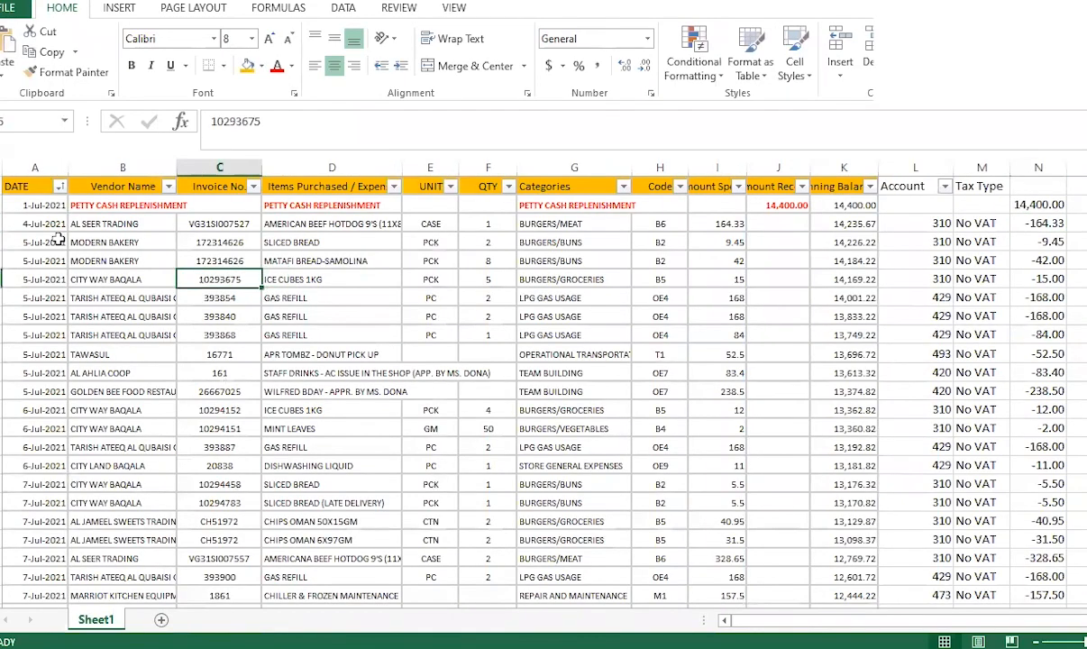
pyautogui.click(17, 210)
pyautogui.hotkey('ctrl', 'shift', 'Down')
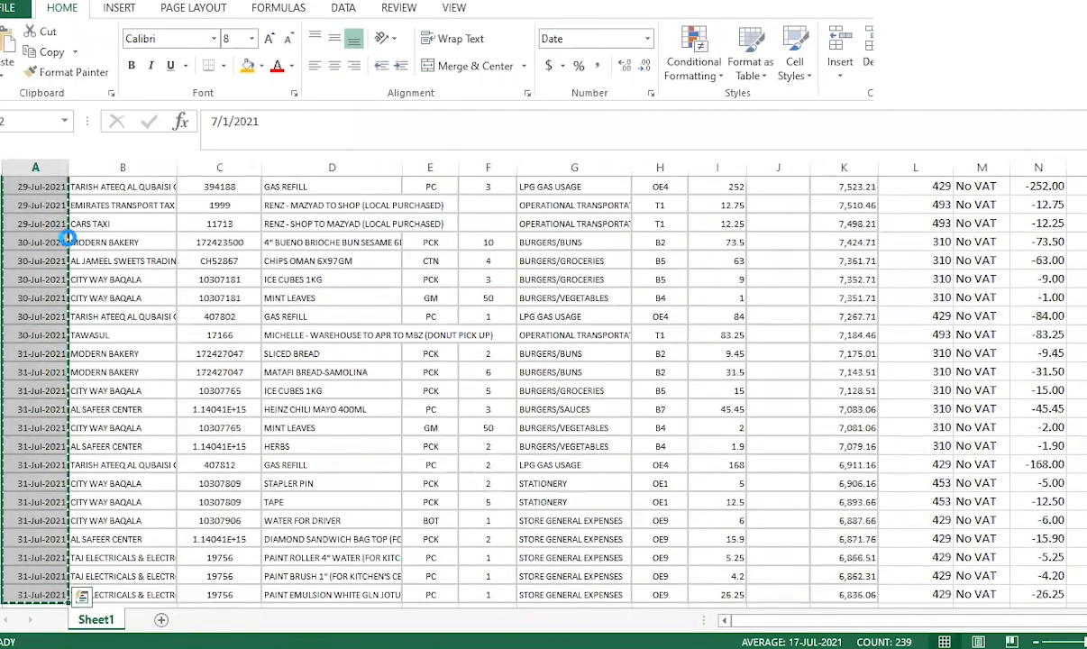
pyautogui.hotkey('ctrl', 'c')
pyautogui.hotkey('alt', 'Tab')
pyautogui.hotkey('ctrl', 'v')
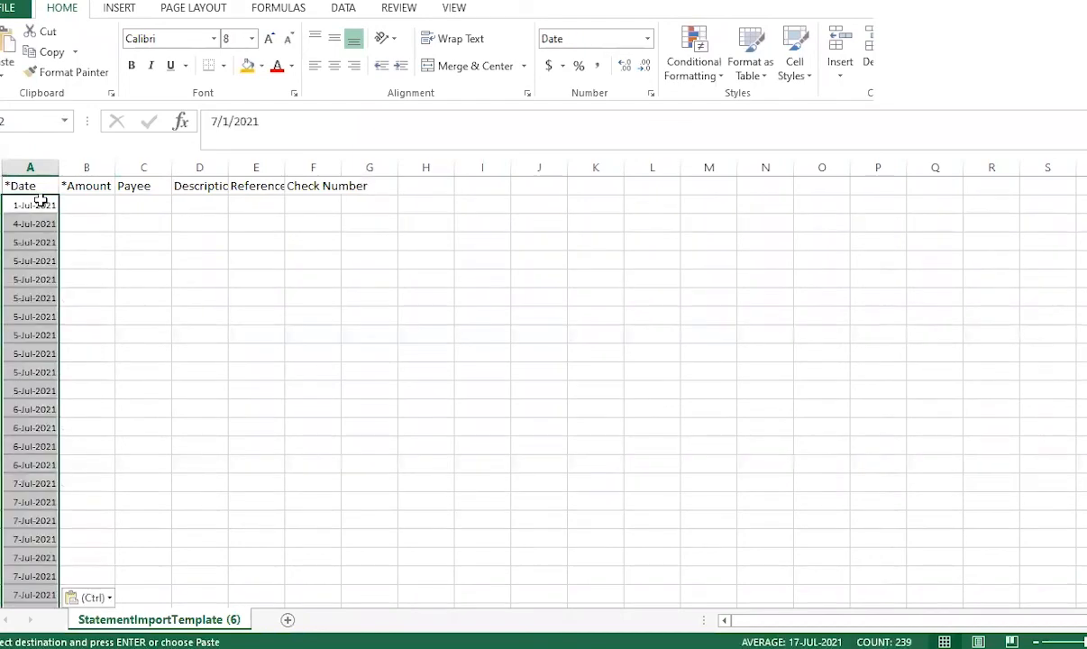
# Step: Copy the signed amounts from column N of the petty cash spreadsheet into the template's Amount column as values
pyautogui.hotkey('alt', 'Tab')
pyautogui.click(992, 263)
pyautogui.click(1032, 257)
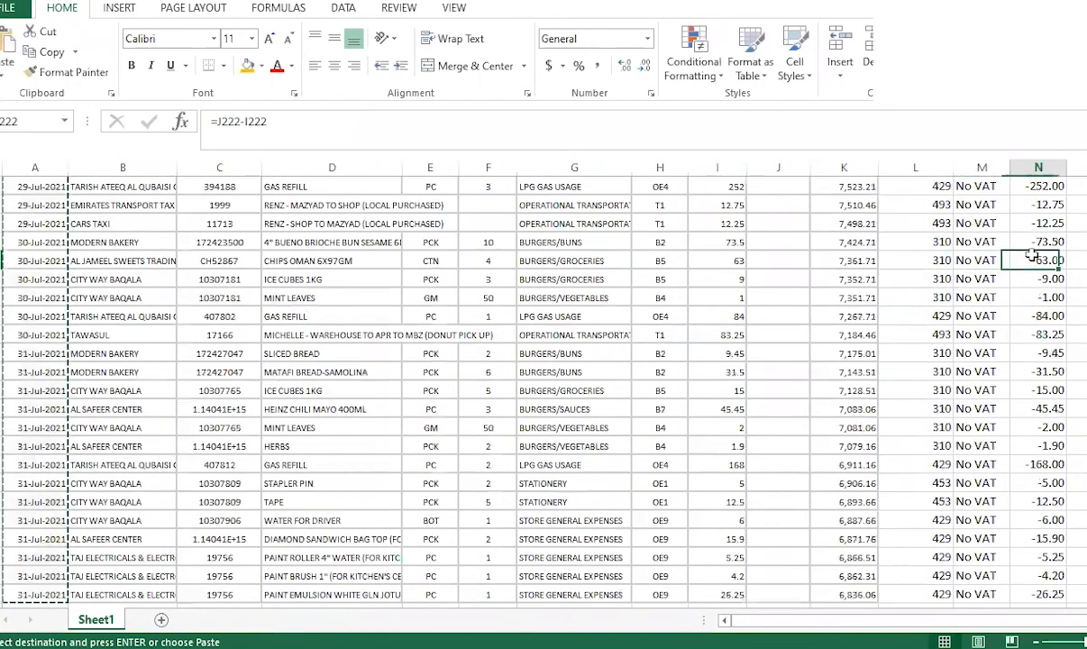
pyautogui.hotkey('ctrl', 'Up')
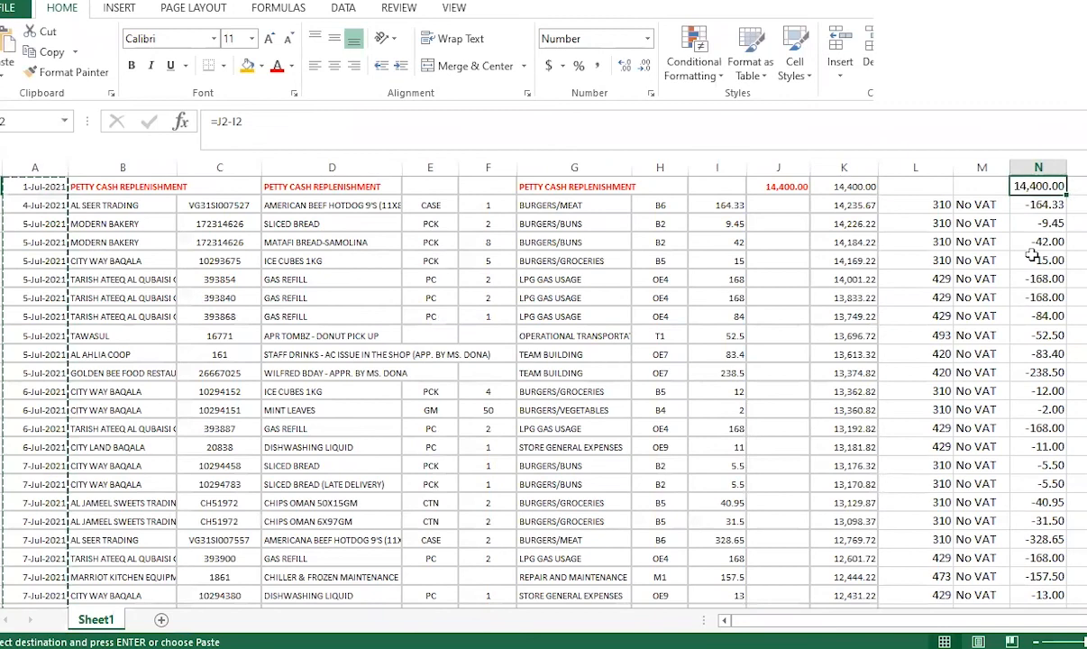
pyautogui.hotkey('alt', 'Tab')
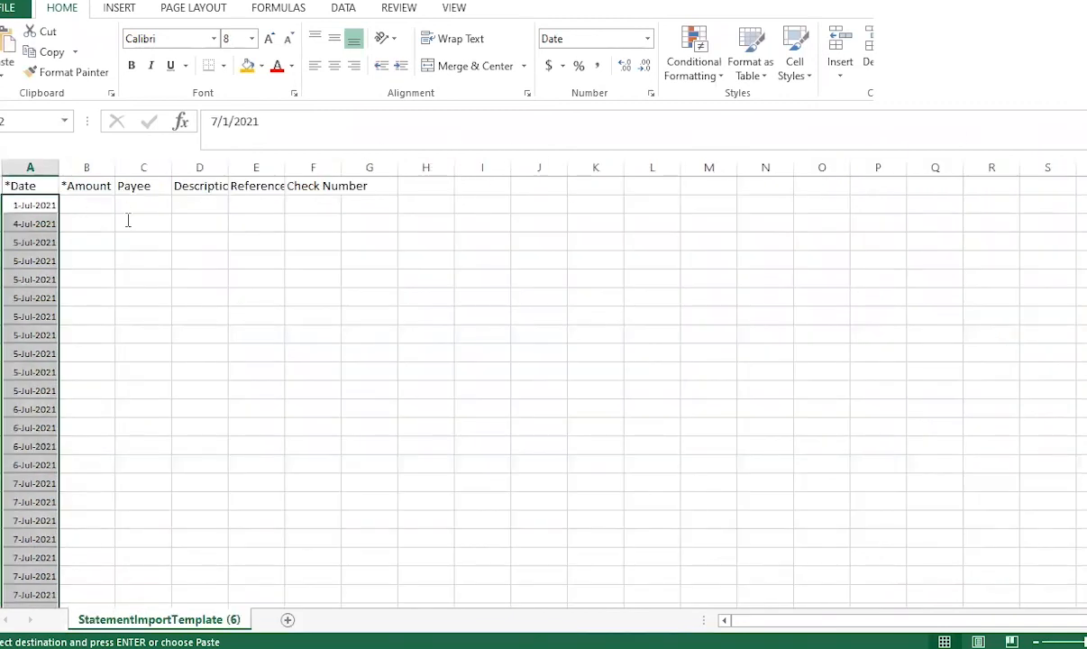
pyautogui.hotkey('alt', 'Tab')
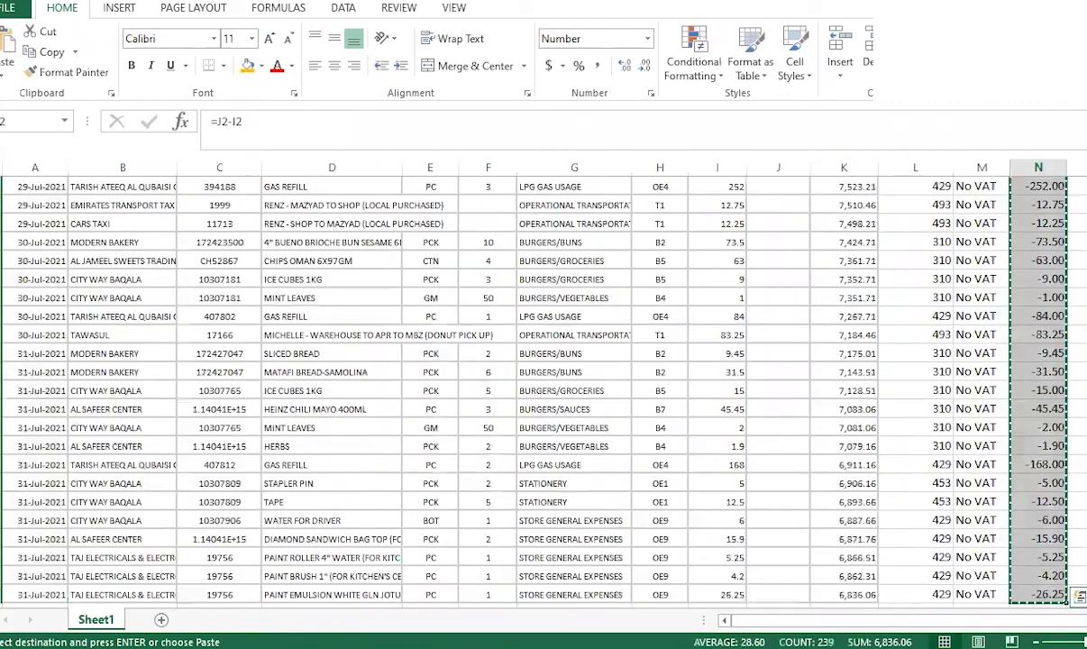
pyautogui.click(242, 353)
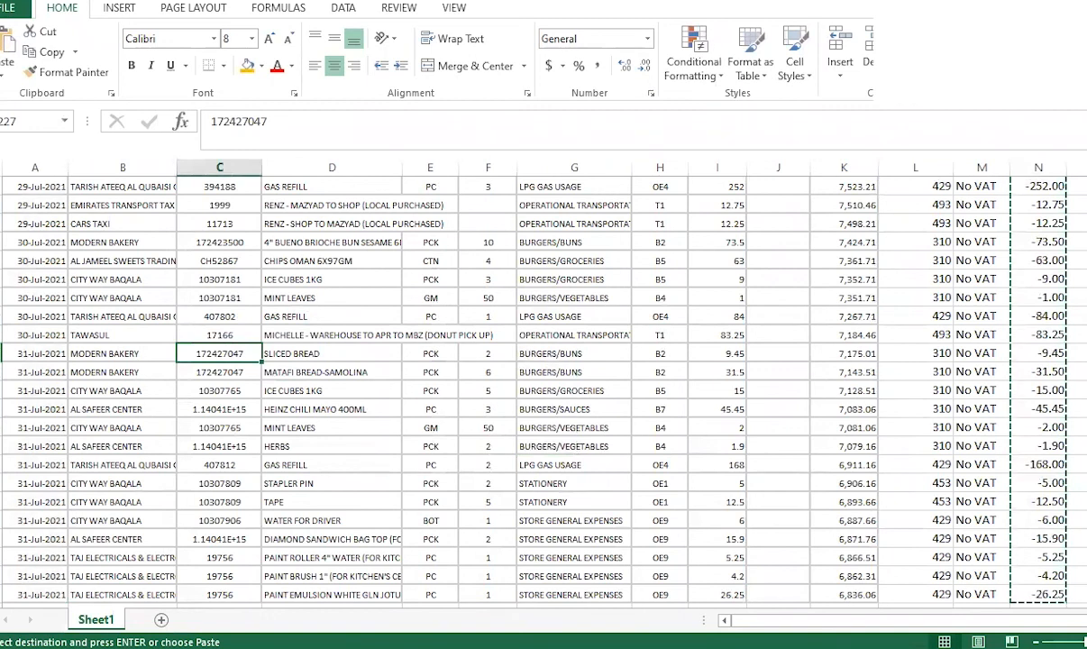
pyautogui.hotkey('alt', 'Tab')
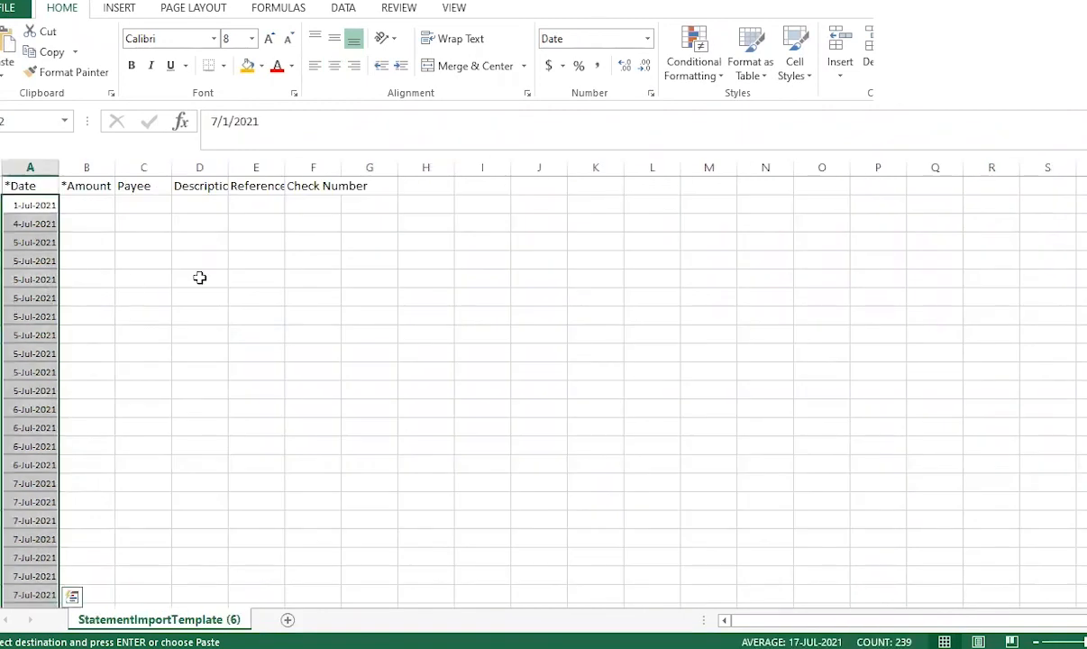
pyautogui.click(199, 276)
pyautogui.click(99, 204)
pyautogui.rightClick(100, 201)
pyautogui.click(147, 277)
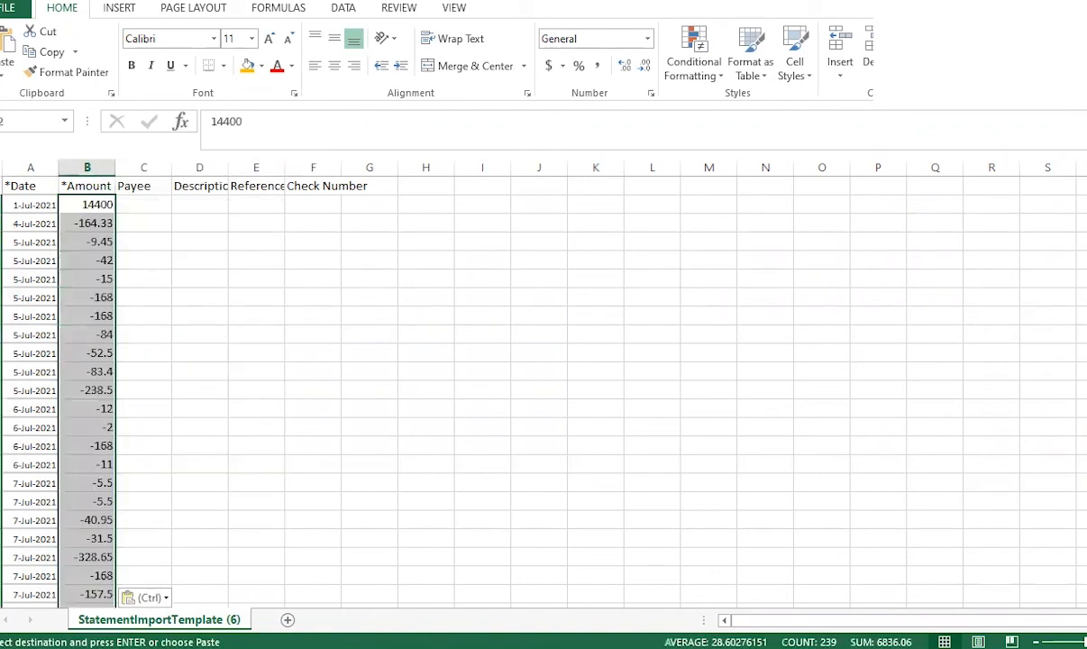
# Step: Copy all vendor names from the petty cash spreadsheet into the template's Payee column
pyautogui.hotkey('alt', 'Tab')
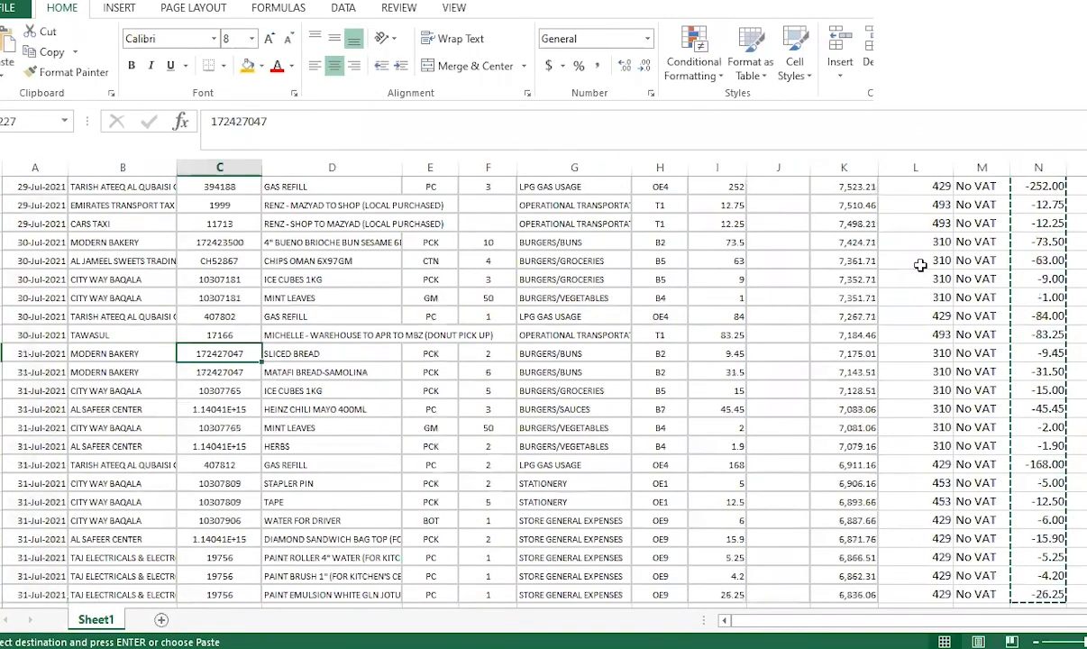
pyautogui.click(967, 281)
pyautogui.hotkey('alt', 'Tab')
pyautogui.hotkey('alt', 'Tab')
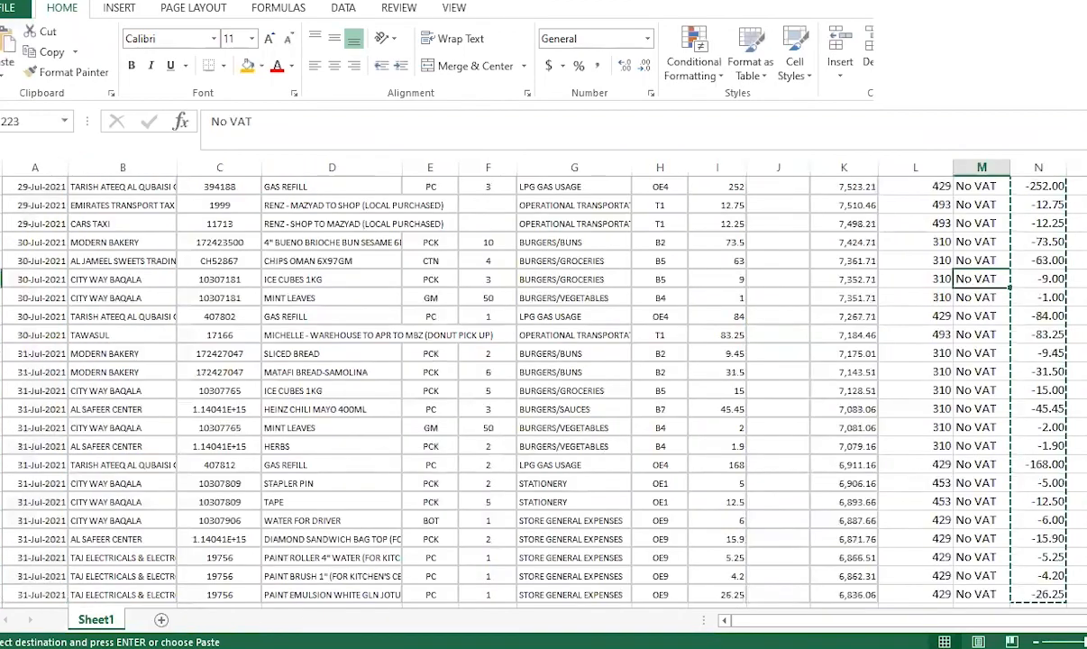
pyautogui.click(102, 281)
pyautogui.click(149, 249)
pyautogui.hotkey('ctrl', 'Up')
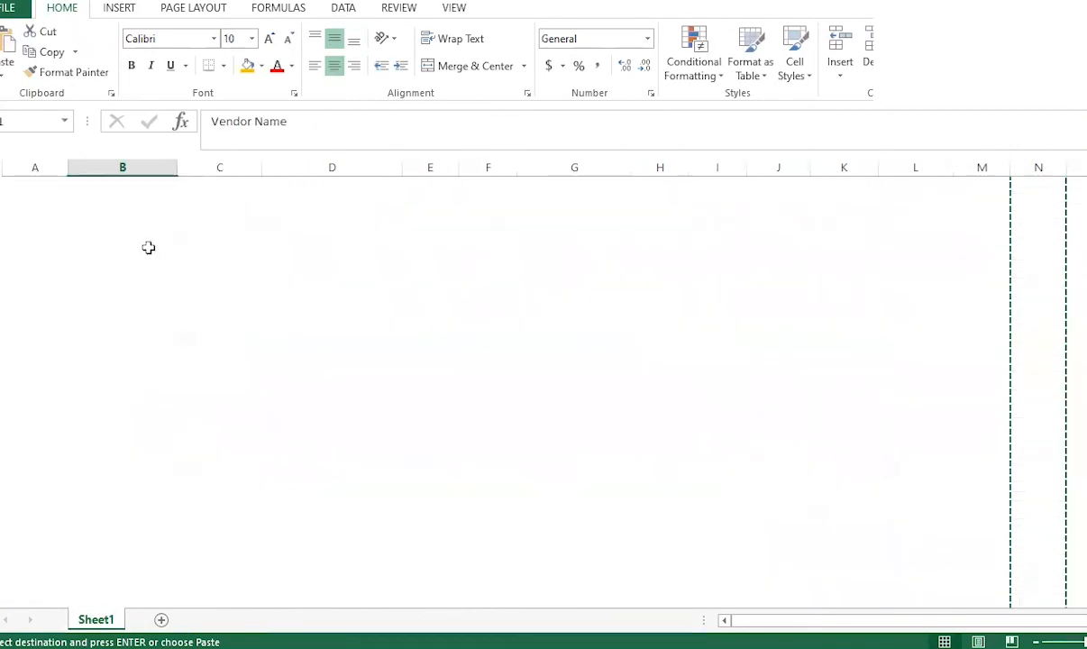
pyautogui.press('Down')
pyautogui.press('Down')
pyautogui.press('Up')
pyautogui.hotkey('ctrl', 'shift', 'Down')
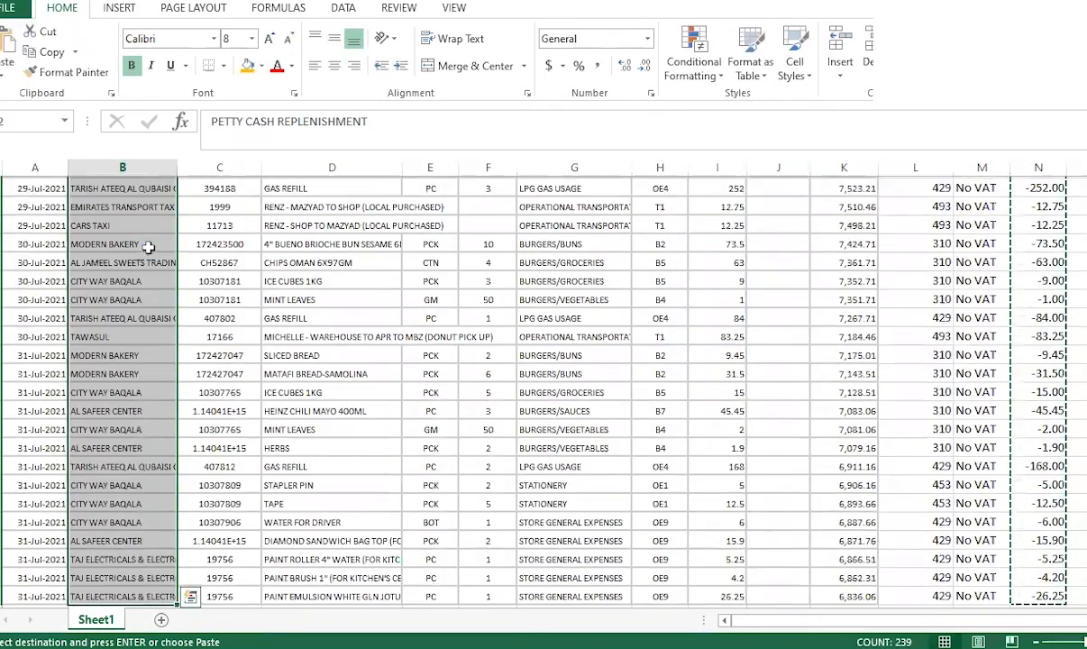
pyautogui.hotkey('ctrl', 'c')
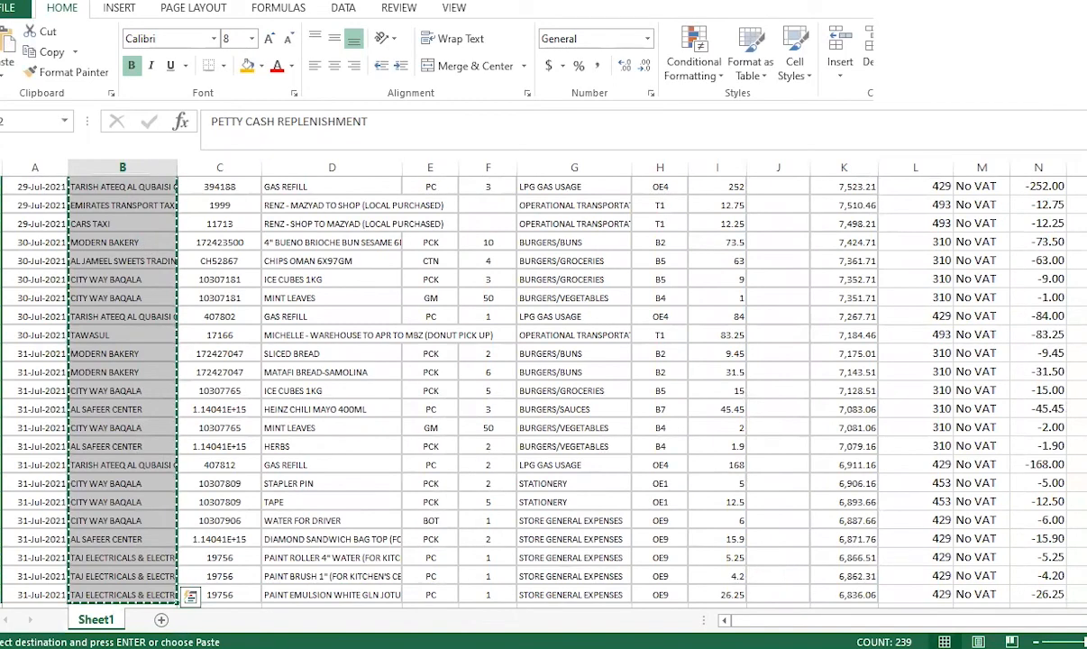
pyautogui.hotkey('alt', 'Tab')
pyautogui.click(148, 204)
pyautogui.hotkey('ctrl', 'v')
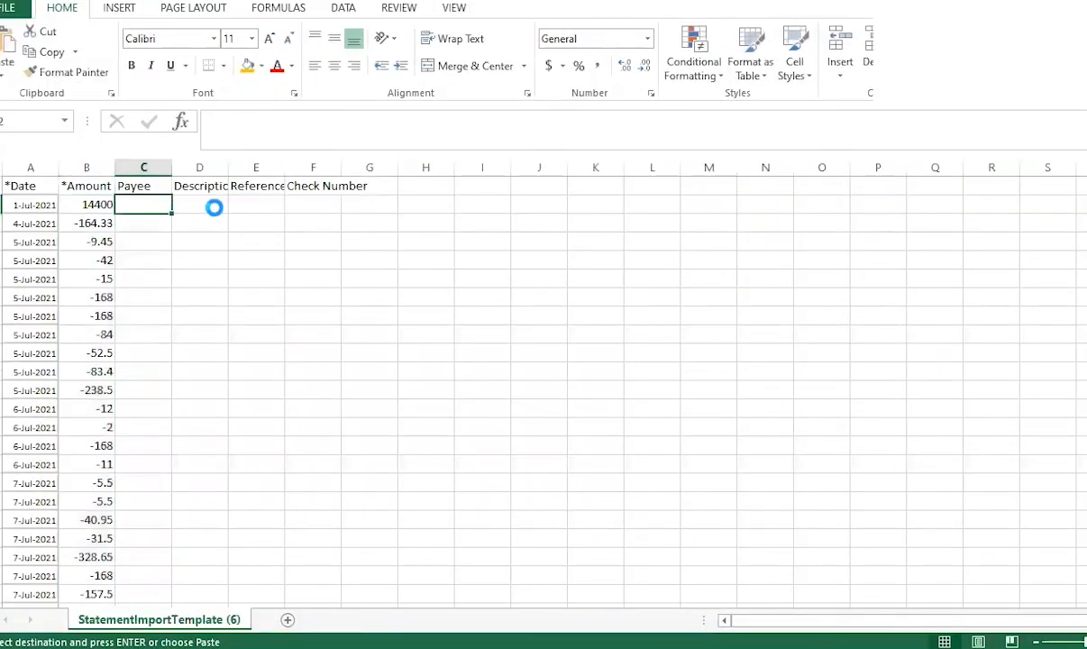
# Step: Copy all entries of the items purchased column from the petty cash spreadsheet into the template's Description column
pyautogui.click(213, 203)
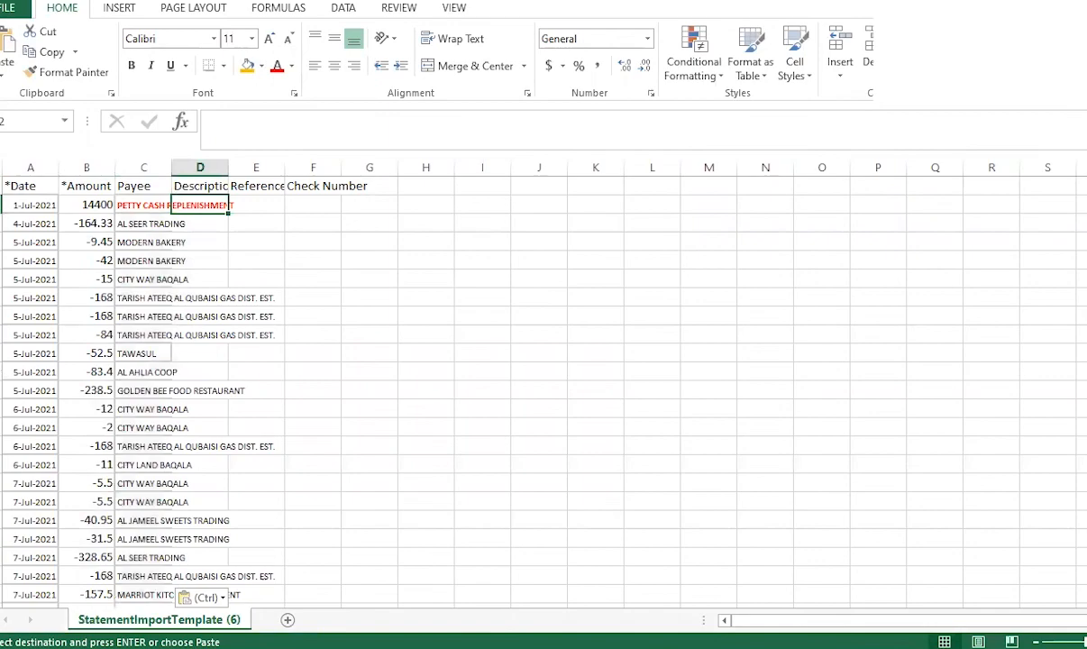
pyautogui.hotkey('alt', 'Tab')
pyautogui.click(306, 219)
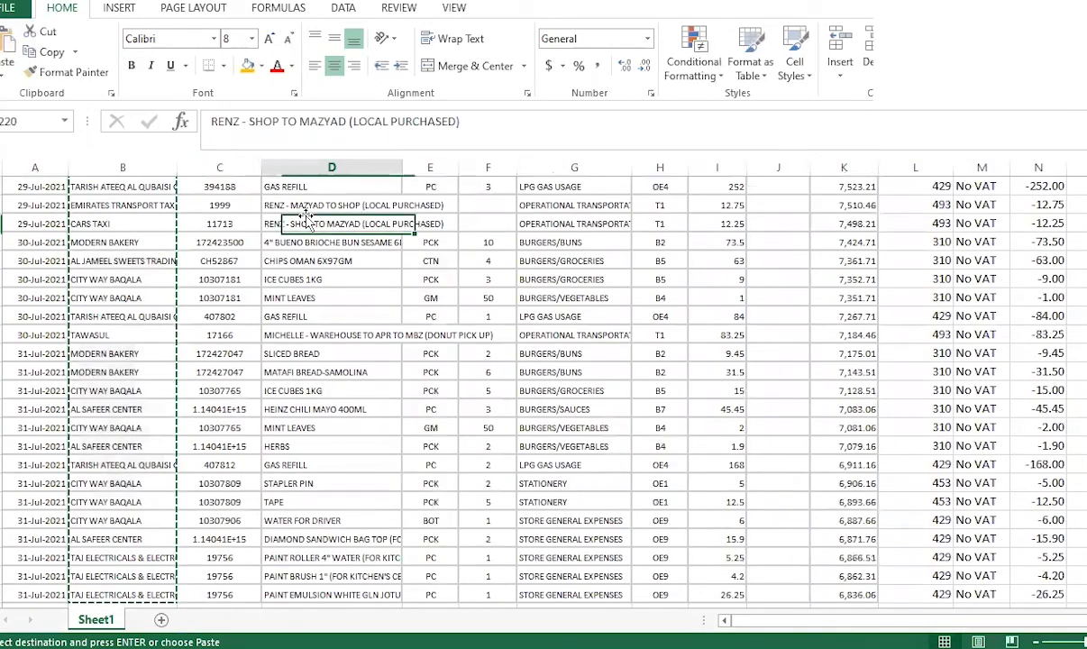
pyautogui.hotkey('ctrl', 'Up')
pyautogui.press('Down')
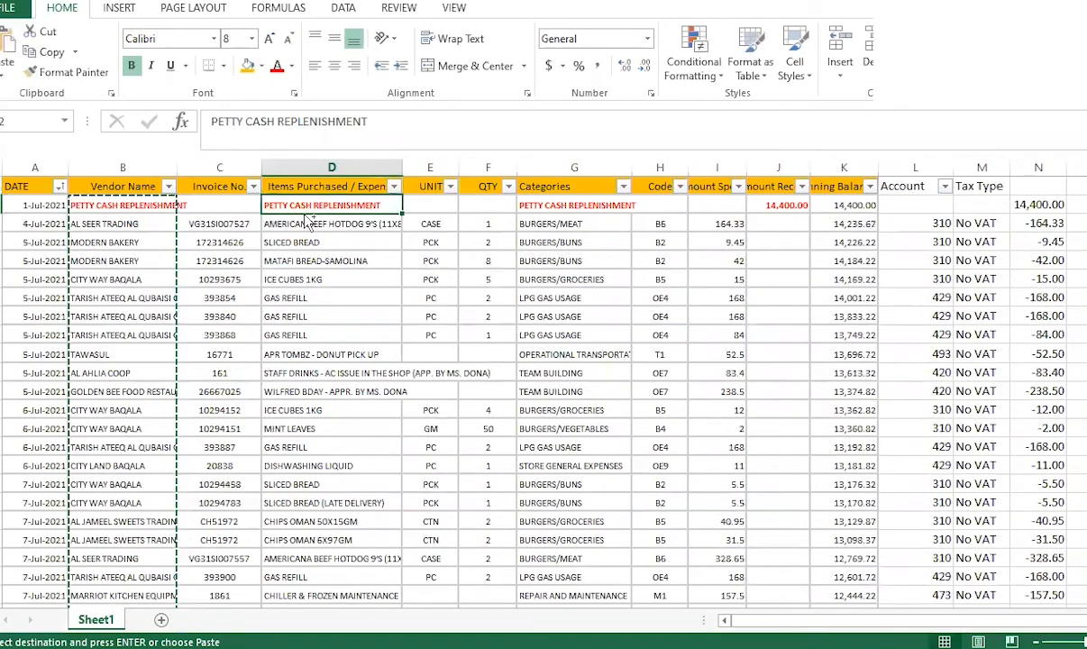
pyautogui.hotkey('ctrl', 'shift', 'Down')
pyautogui.scroll(-2, 357, 254)
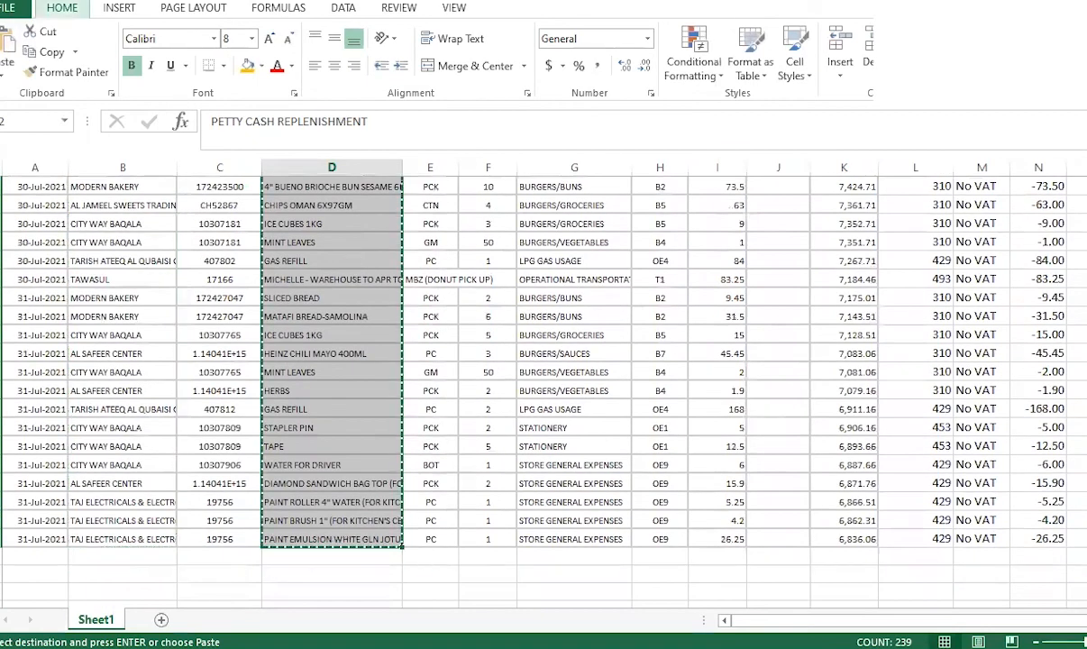
pyautogui.hotkey('alt', 'Tab')
pyautogui.click(250, 234)
pyautogui.click(217, 206)
pyautogui.hotkey('ctrl', 'v')
# Step: Widen the template's column E and rename the Reference and Check Number headings to Account Code and Tax Type
pyautogui.click(274, 207)
pyautogui.moveTo(285, 168); pyautogui.dragTo(354, 164)
pyautogui.click(273, 183)
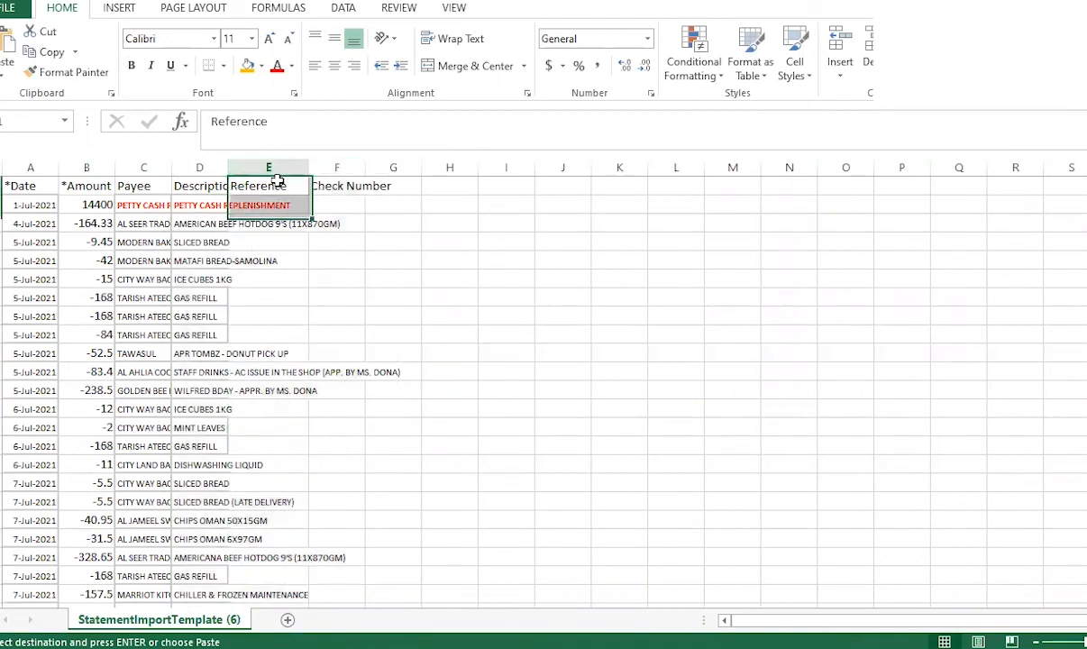
pyautogui.write('Account Cod')
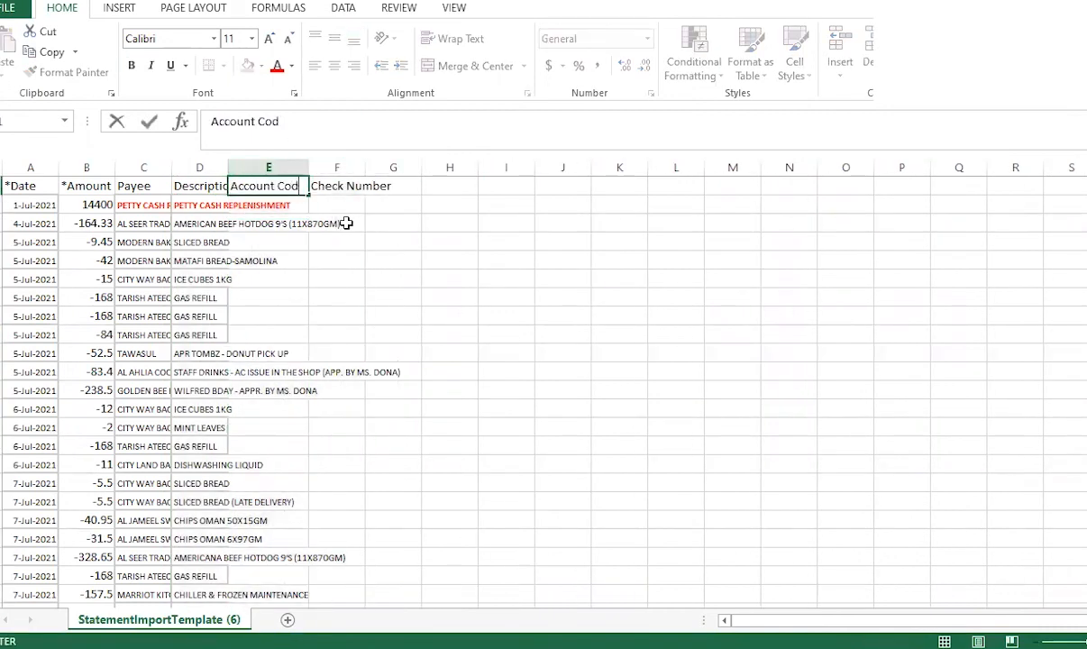
pyautogui.write('e')
pyautogui.press('Tab')
pyautogui.write('Tax Type')
pyautogui.press('Return')
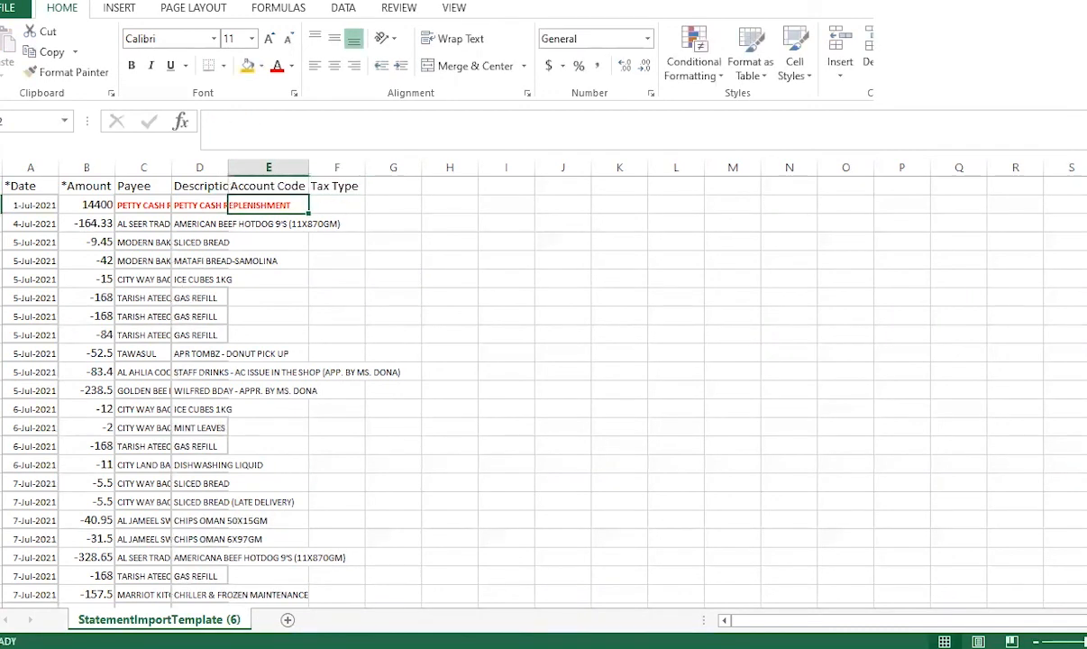
# Step: Copy all account codes and tax types from columns L and M of the petty cash spreadsheet into the template's Account Code and Tax Type columns
pyautogui.hotkey('alt', 'Tab')
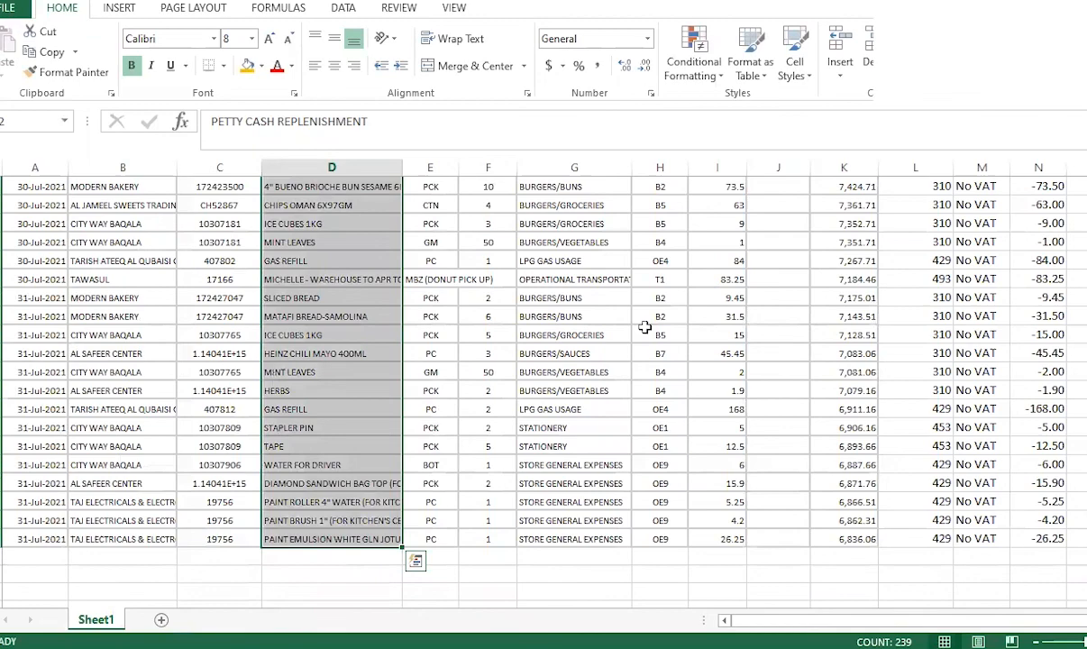
pyautogui.click(847, 265)
pyautogui.click(954, 220)
pyautogui.press('Left')
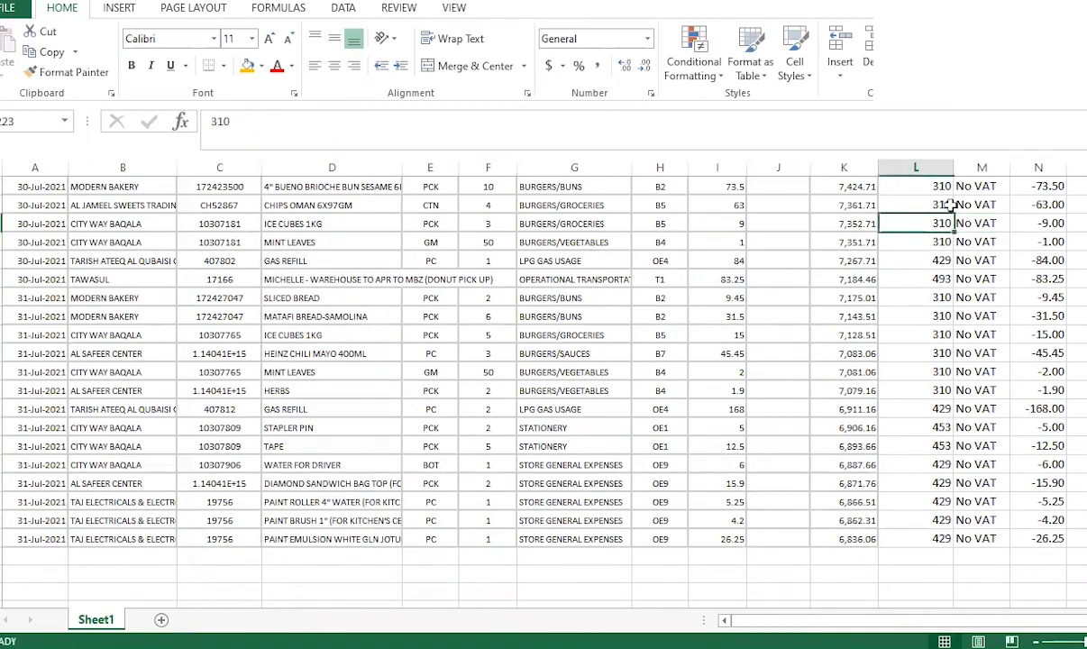
pyautogui.hotkey('ctrl', 'Up')
pyautogui.press('Down')
pyautogui.press('Up')
pyautogui.press('Up')
pyautogui.press('Up')
pyautogui.press('Up')
pyautogui.press('Up')
pyautogui.press('Up')
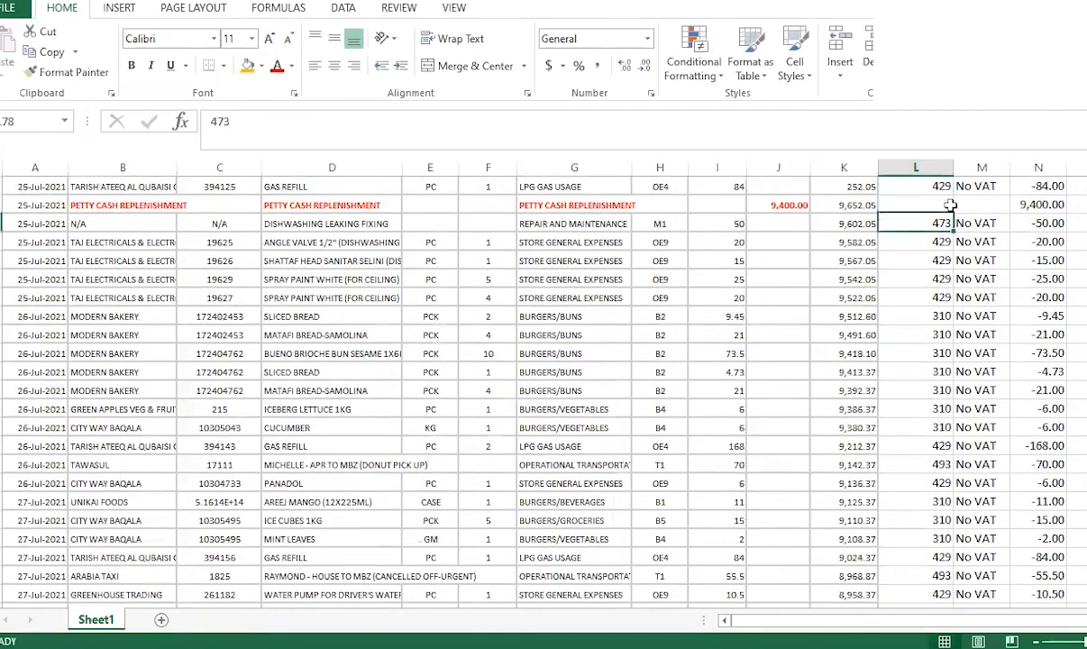
pyautogui.press('Up')
pyautogui.press('Up')
pyautogui.hotkey('ctrl', 'Up')
pyautogui.hotkey('ctrl', 'Up')
pyautogui.hotkey('ctrl', 'Up')
pyautogui.hotkey('ctrl', 'Up')
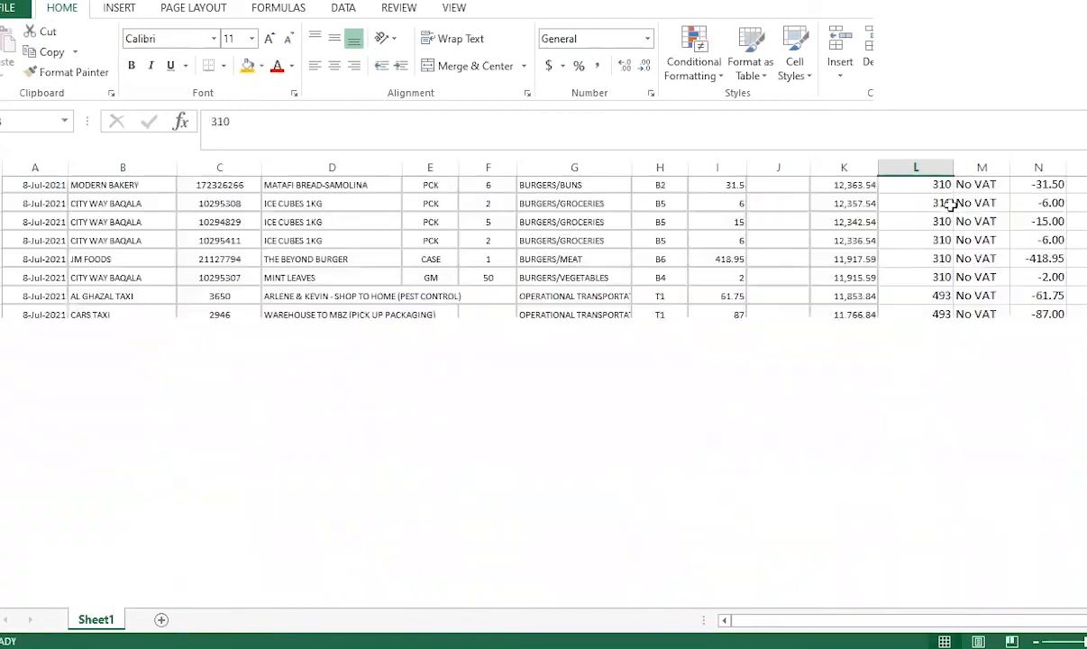
pyautogui.hotkey('ctrl', 'shift', 'Down')
pyautogui.hotkey('ctrl', 'shift', 'Down')
pyautogui.hotkey('ctrl', 'shift', 'Down')
pyautogui.hotkey('ctrl', 'shift', 'Down')
pyautogui.hotkey('ctrl', 'shift', 'Up')
pyautogui.hotkey('ctrl', 'c')
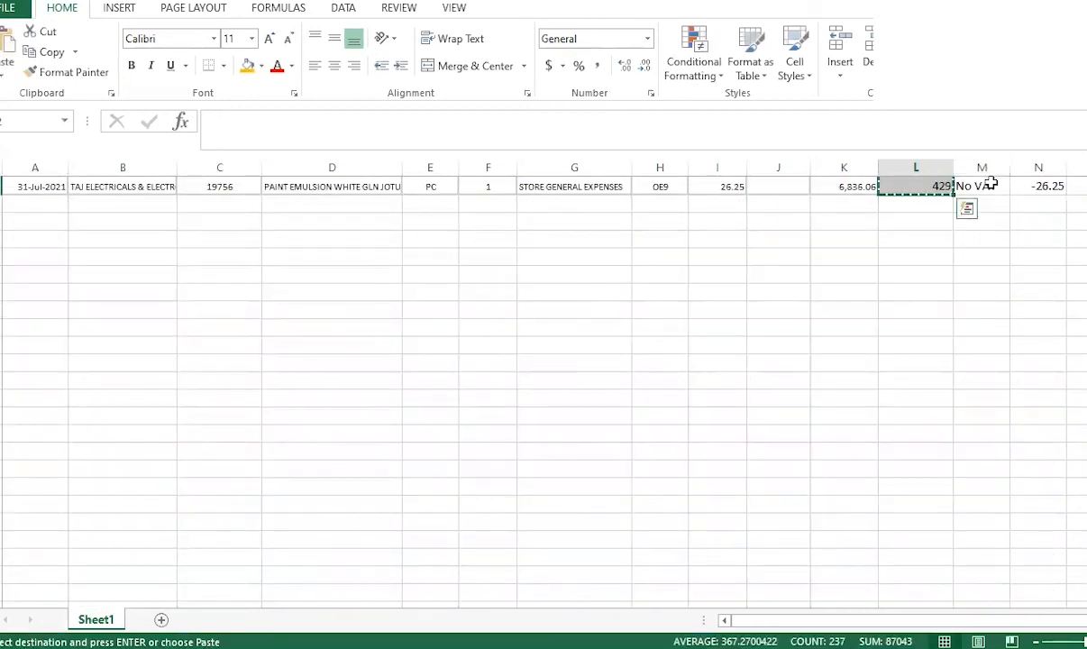
pyautogui.hotkey('shift', 'Right')
pyautogui.hotkey('ctrl', 'c')
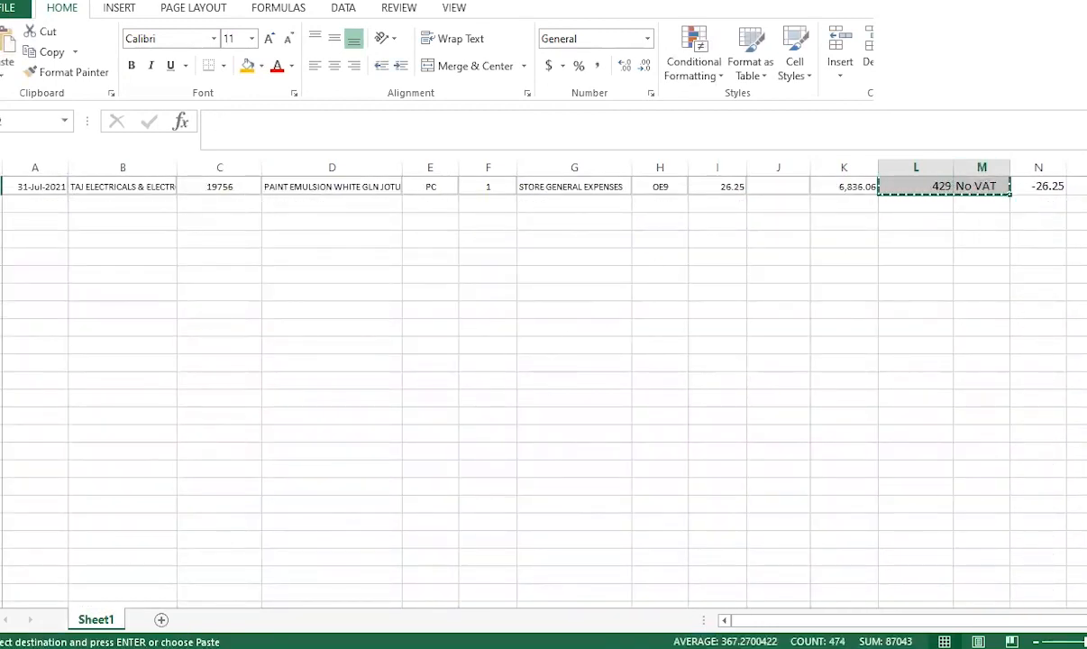
pyautogui.hotkey('alt', 'Tab')
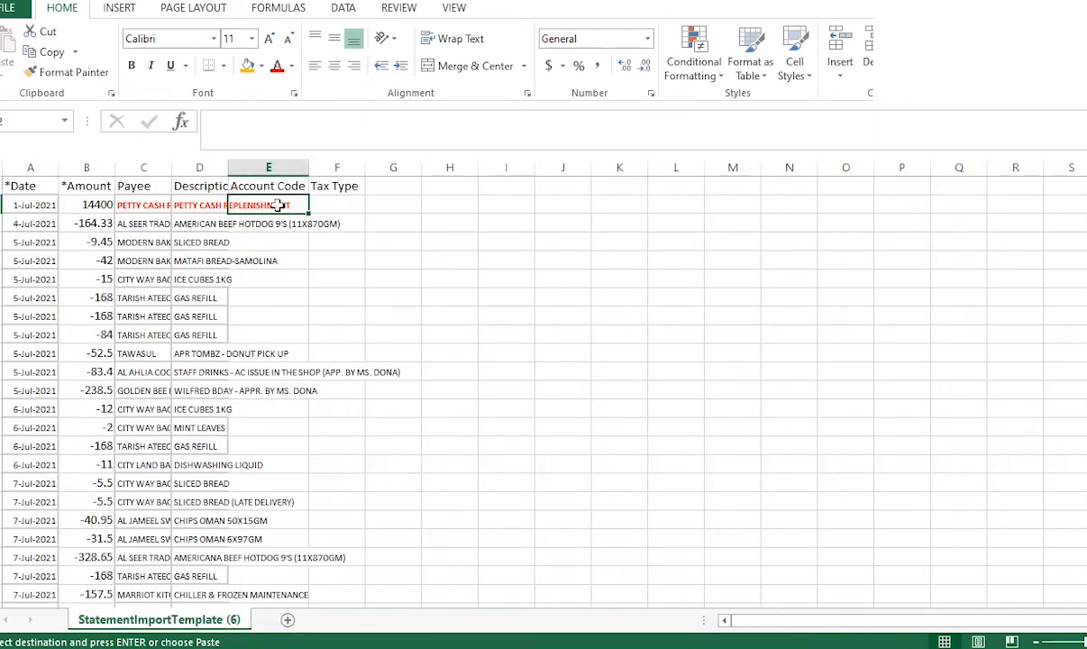
pyautogui.hotkey('ctrl', 'v')
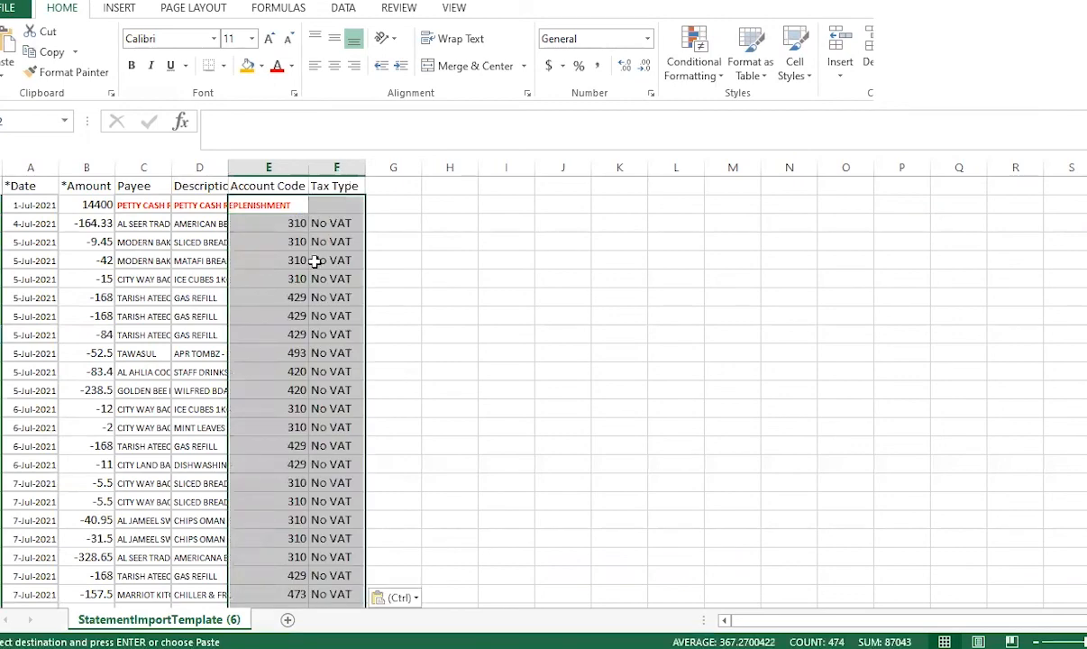
pyautogui.click(286, 260)
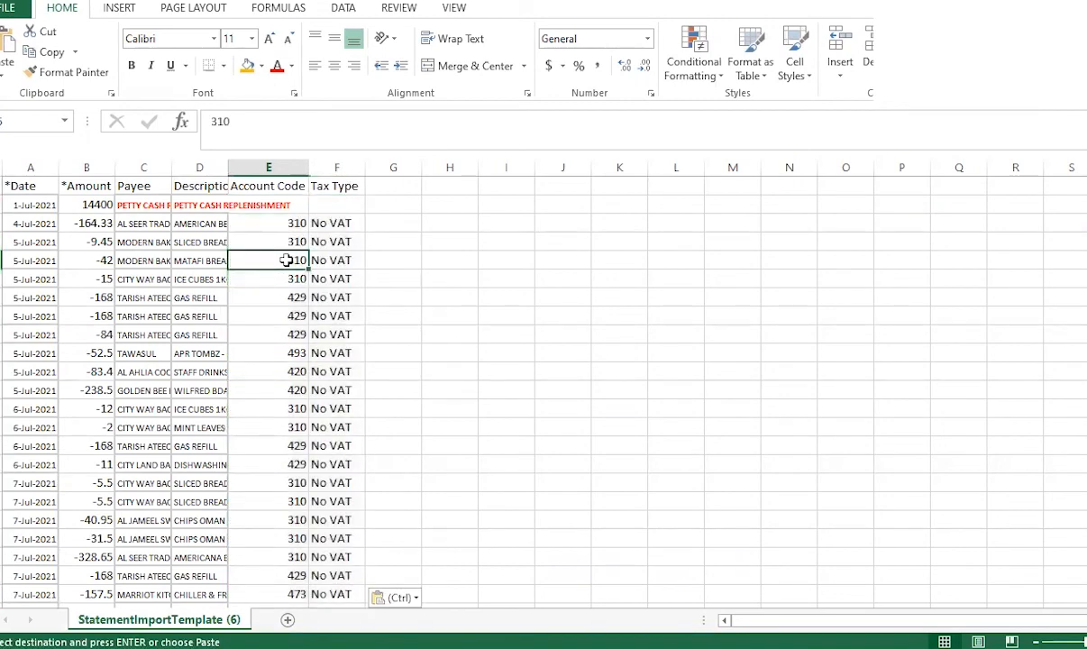
# Step: Check the template down to its last row and save it, keeping the CSV format
pyautogui.hotkey('ctrl', 'Down')
pyautogui.scroll(-15, 340, 270)
pyautogui.scroll(3, 323, 369)
pyautogui.hotkey('ctrl', 's')
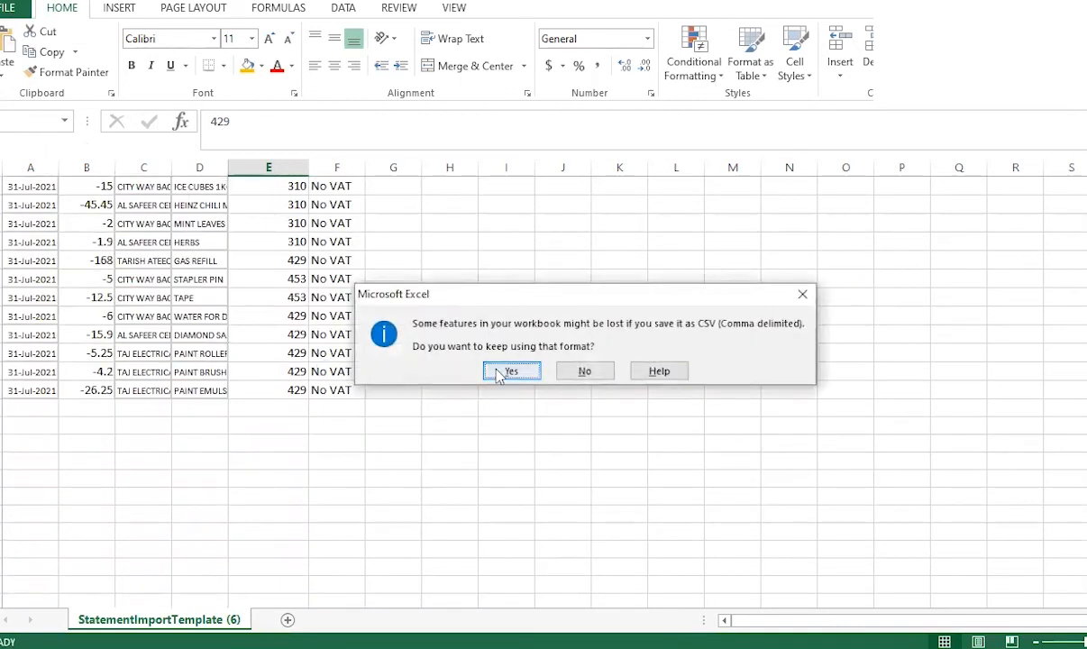
pyautogui.click(510, 371)
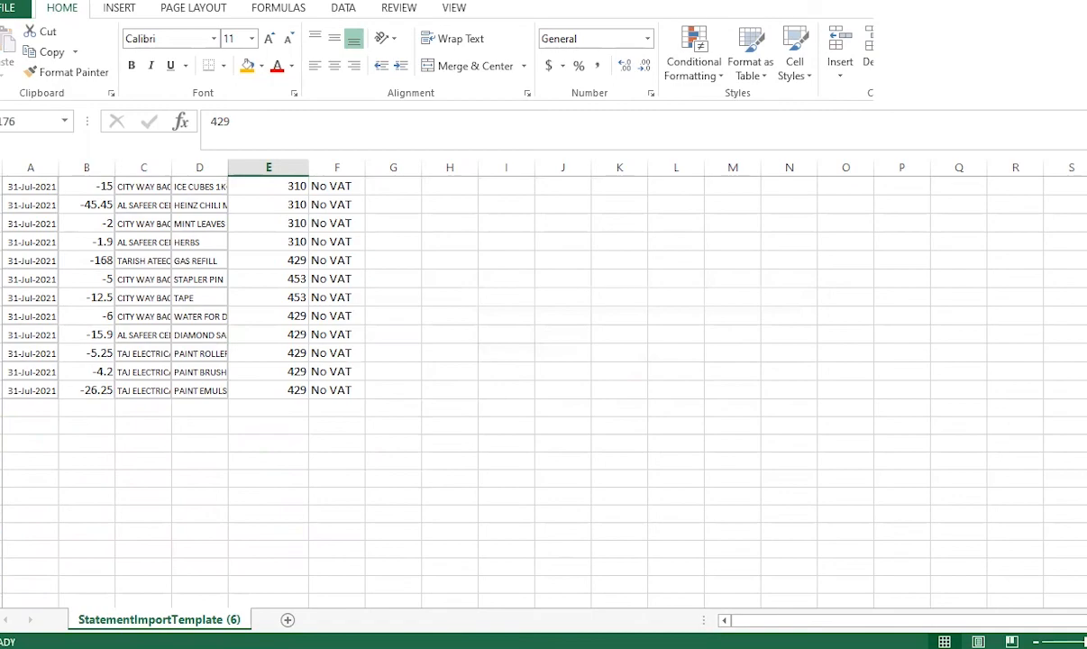
# Step: Switch to Xero and upload StatementImportTemplate (6).csv as the bank statement file for the Petty Cash account
pyautogui.hotkey('alt', 'Tab')
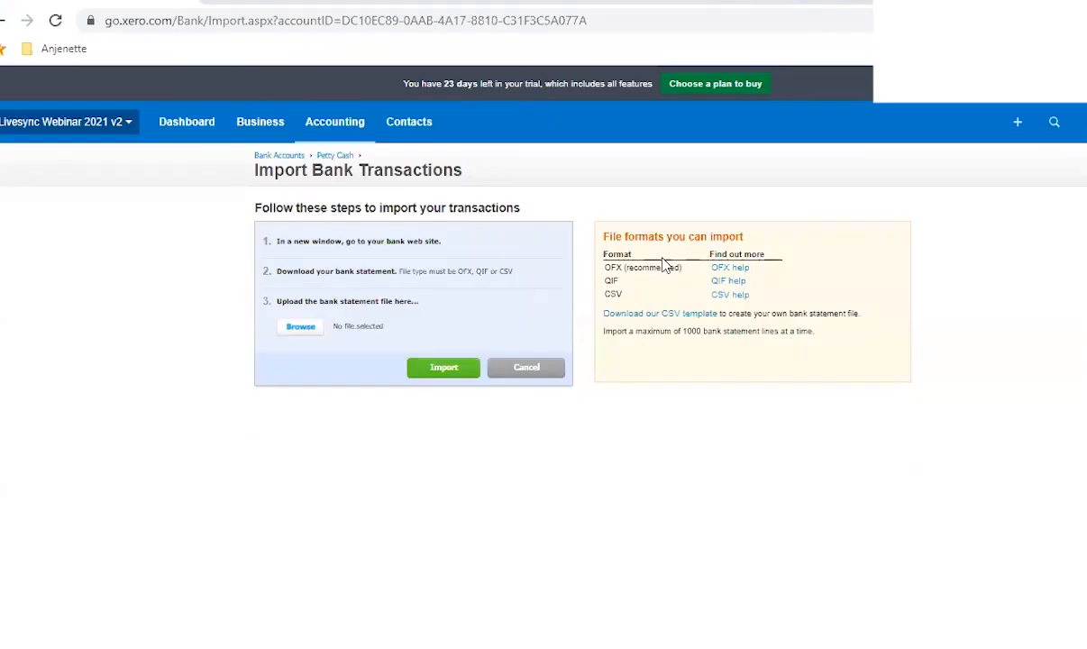
pyautogui.click(299, 328)
pyautogui.click(260, 131)
pyautogui.click(419, 365)
pyautogui.click(436, 368)
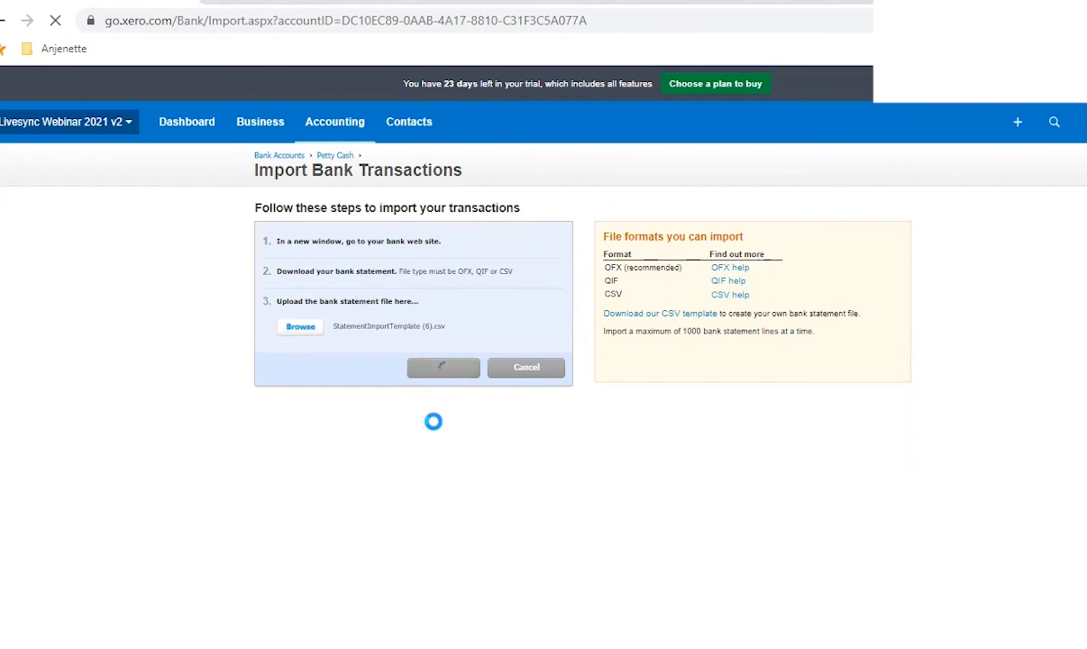
# Step: Assign the file's Account Code column to Account Code and its Tax Type column to Tax Type
pyautogui.click(505, 344)
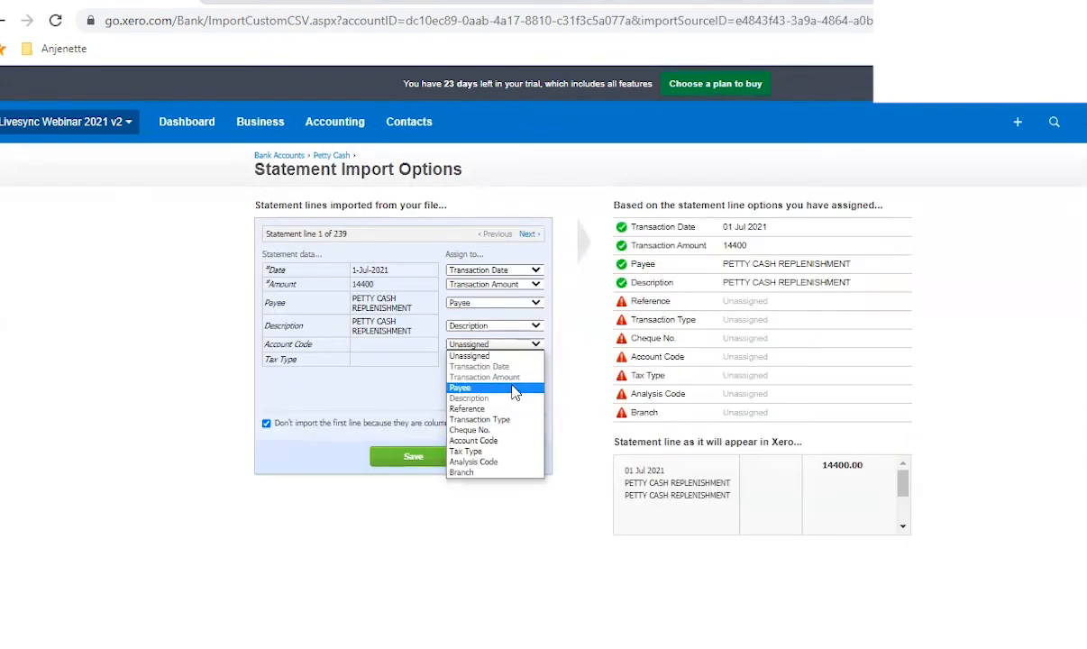
pyautogui.click(505, 440)
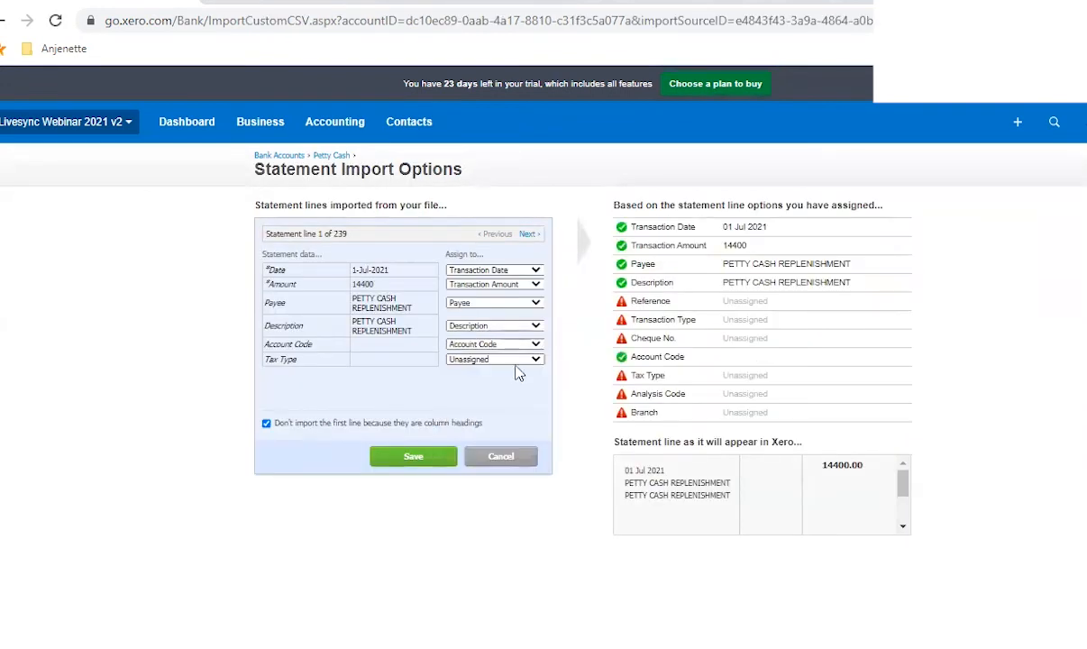
pyautogui.click(519, 358)
pyautogui.click(483, 466)
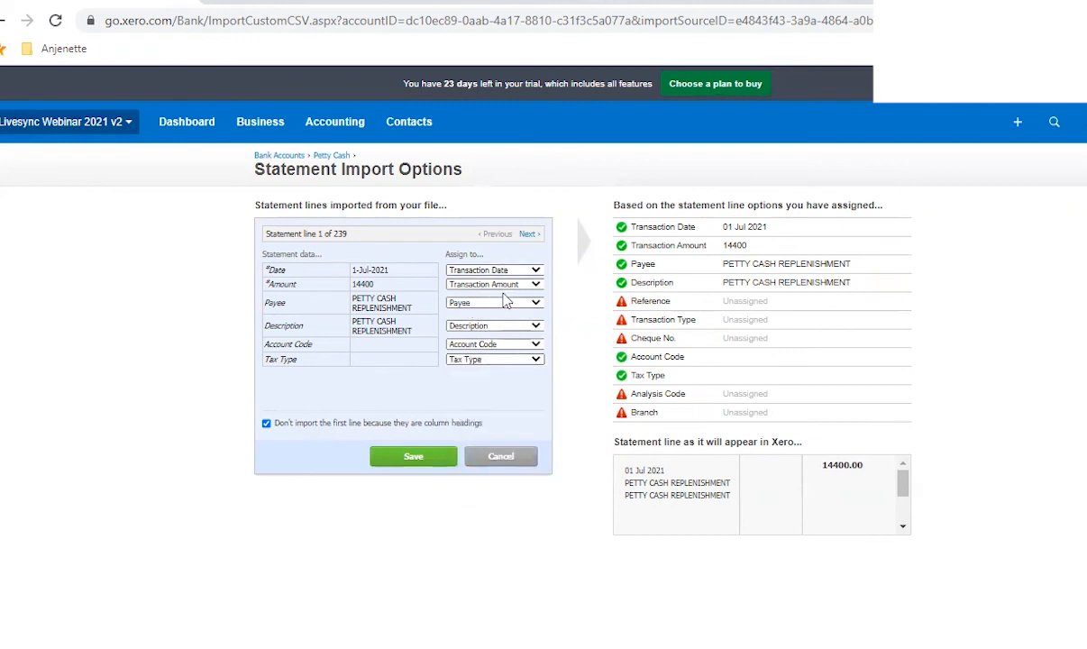
# Step: Step through the first ten statement lines and examine how their amounts, account codes and tax types are mapped
pyautogui.click(529, 234)
pyautogui.click(529, 234)
pyautogui.click(529, 234)
pyautogui.click(529, 234)
pyautogui.moveTo(722, 247); pyautogui.dragTo(655, 258)
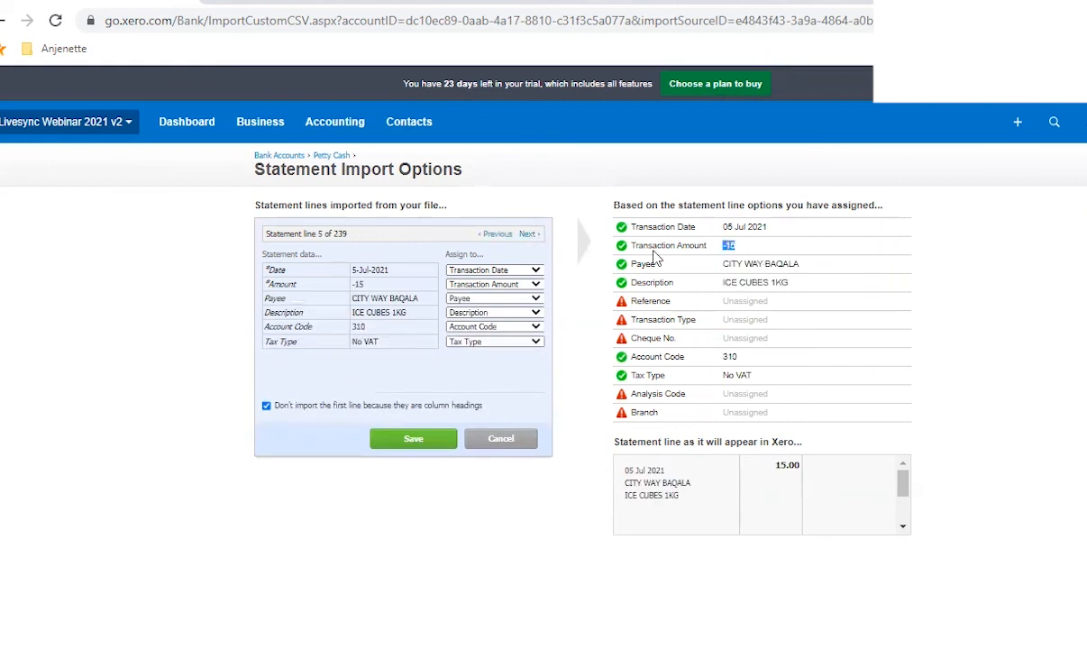
pyautogui.click(529, 235)
pyautogui.click(529, 235)
pyautogui.click(530, 234)
pyautogui.click(530, 235)
pyautogui.click(529, 234)
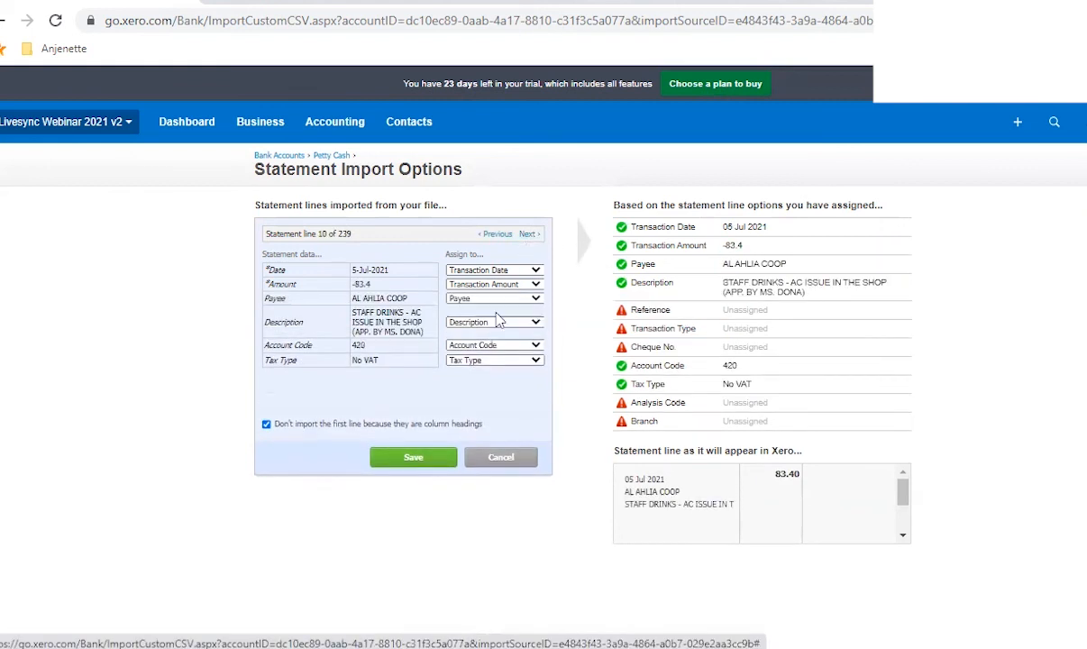
# Step: Save the import options to import the statement lines, review the import results and close them
pyautogui.click(432, 466)
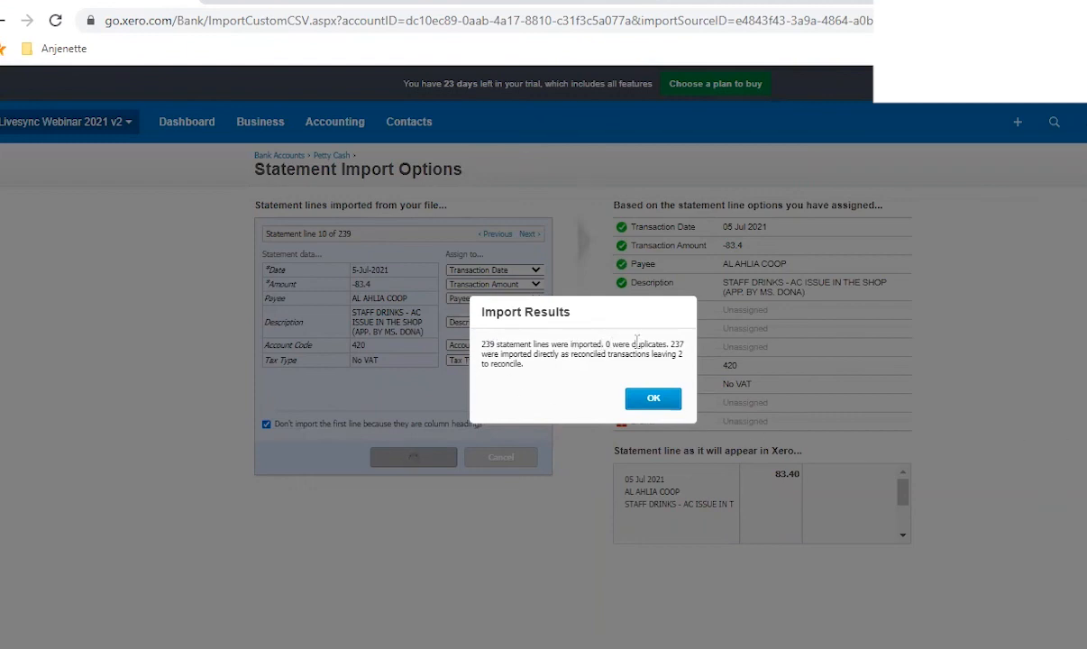
pyautogui.moveTo(671, 343); pyautogui.dragTo(649, 374)
pyautogui.click(639, 400)
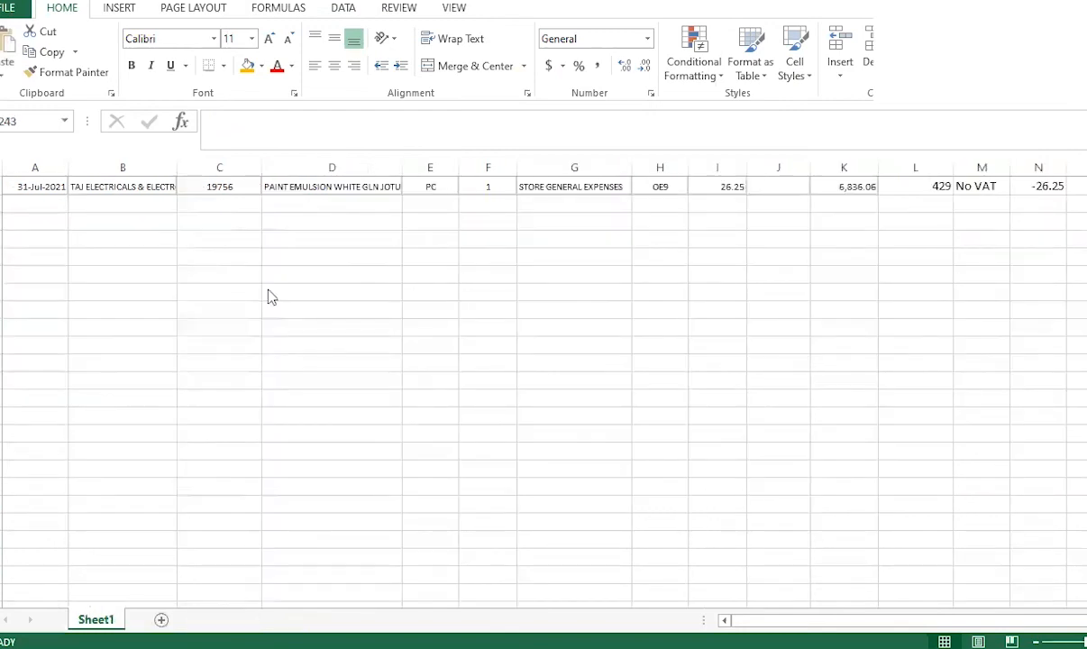
# Step: Examine the first petty cash replenishment row's account, tax type and amount cells in the petty cash spreadsheet
pyautogui.scroll(4, 860, 257)
pyautogui.click(888, 222)
pyautogui.press('Right')
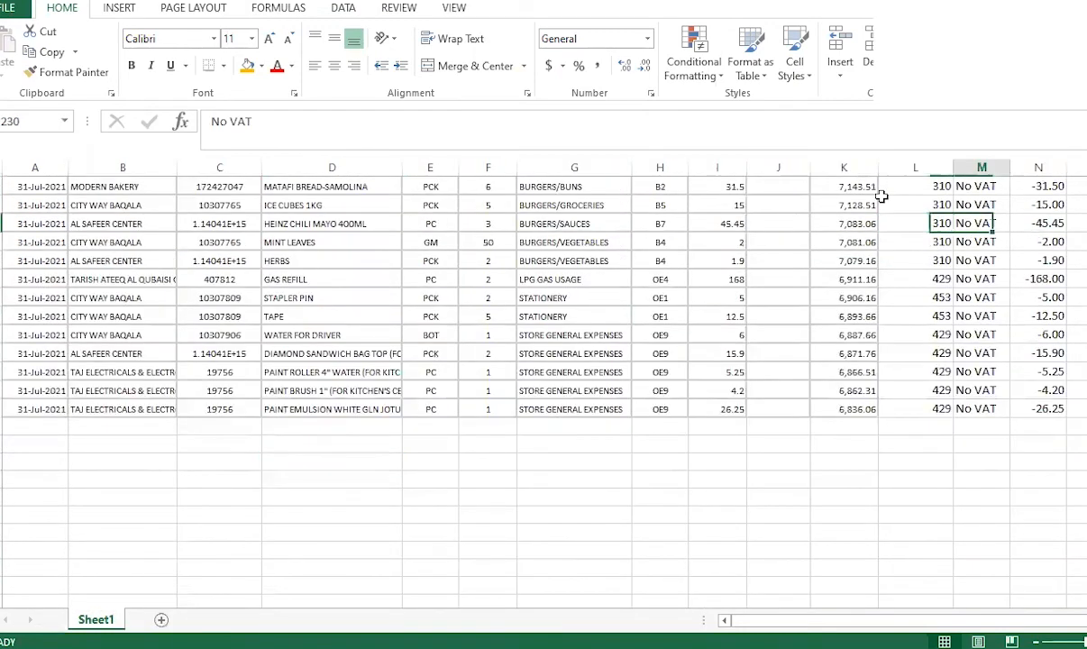
pyautogui.hotkey('ctrl', 'Up')
pyautogui.press('Up')
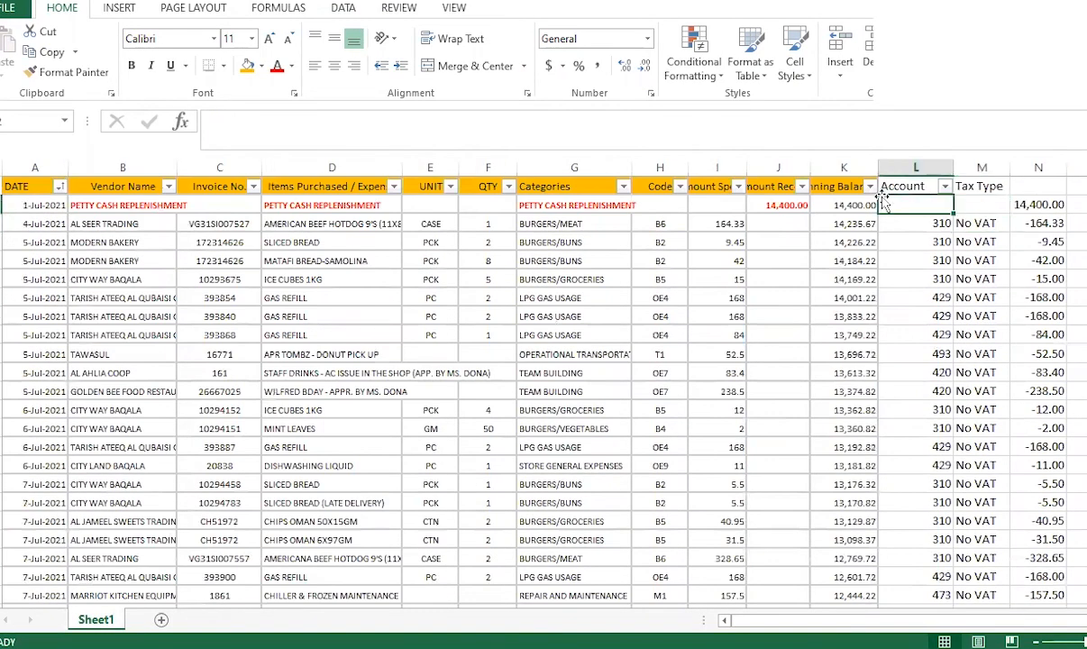
pyautogui.press('Right')
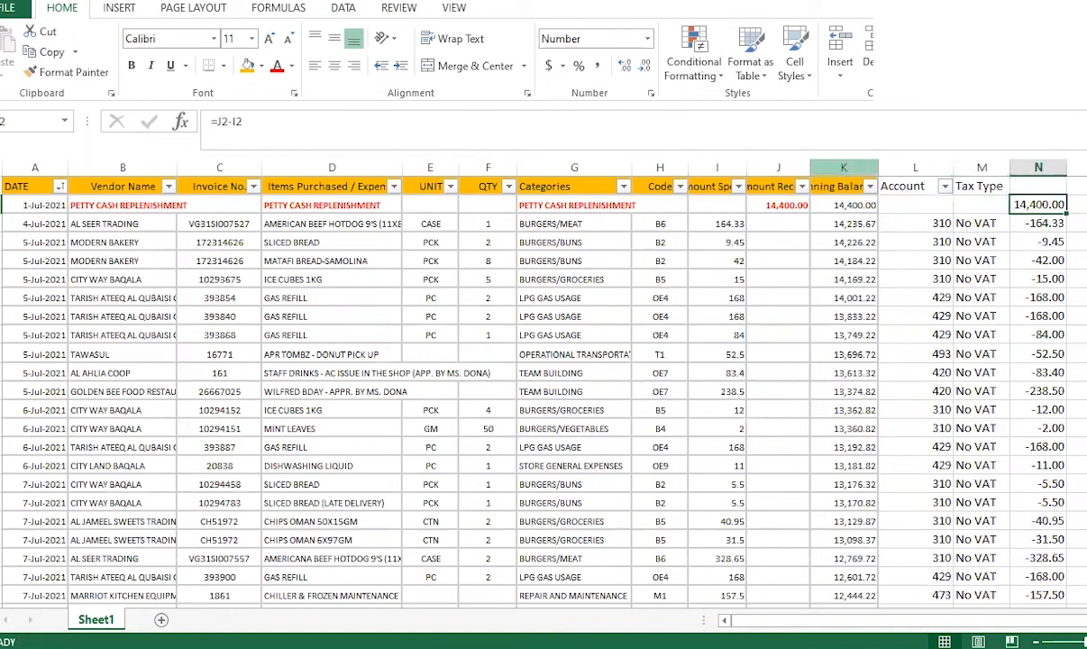
# Step: Reconcile both petty cash replenishment lines in Xero as transfers from the Business Bank Account
pyautogui.hotkey('alt', 'Tab')
pyautogui.scroll(-3, 551, 314)
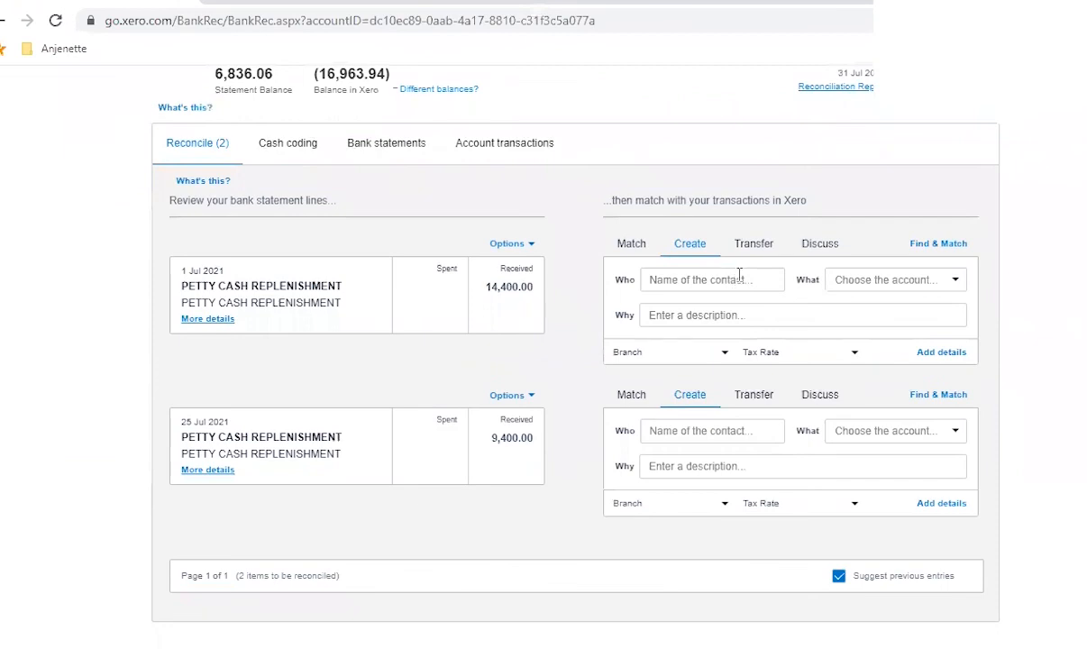
pyautogui.click(753, 244)
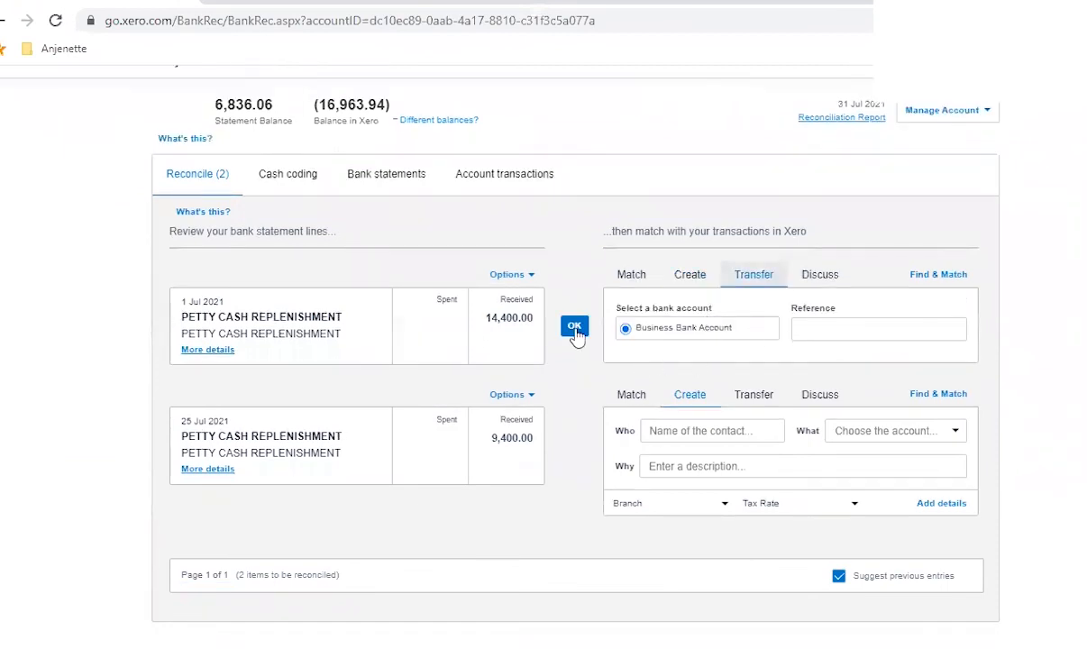
pyautogui.click(574, 326)
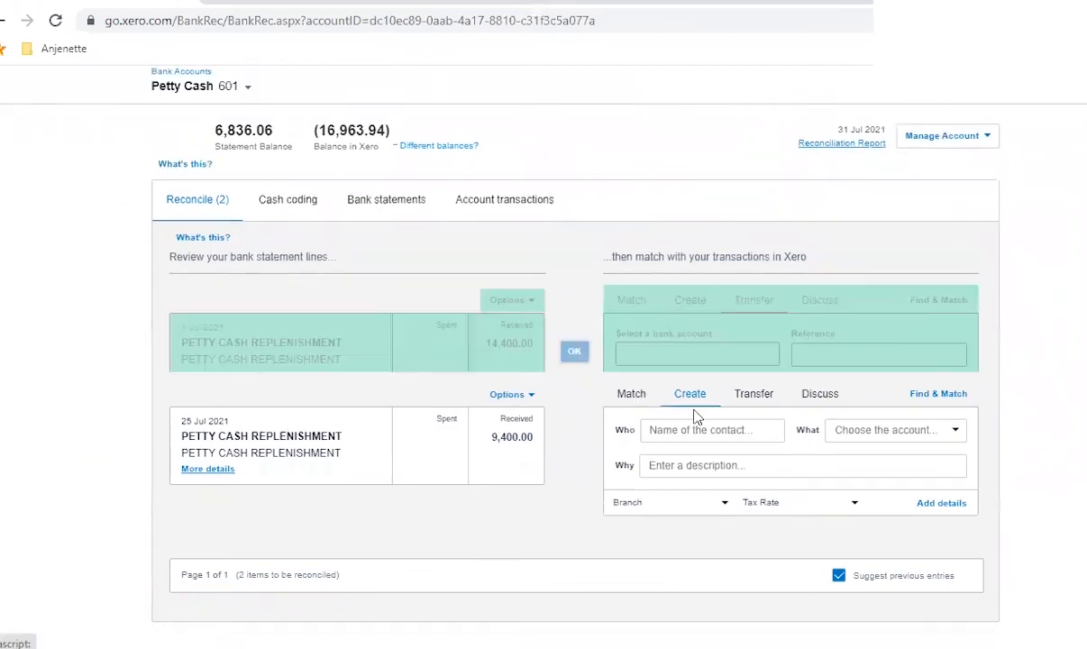
pyautogui.click(754, 397)
pyautogui.click(581, 442)
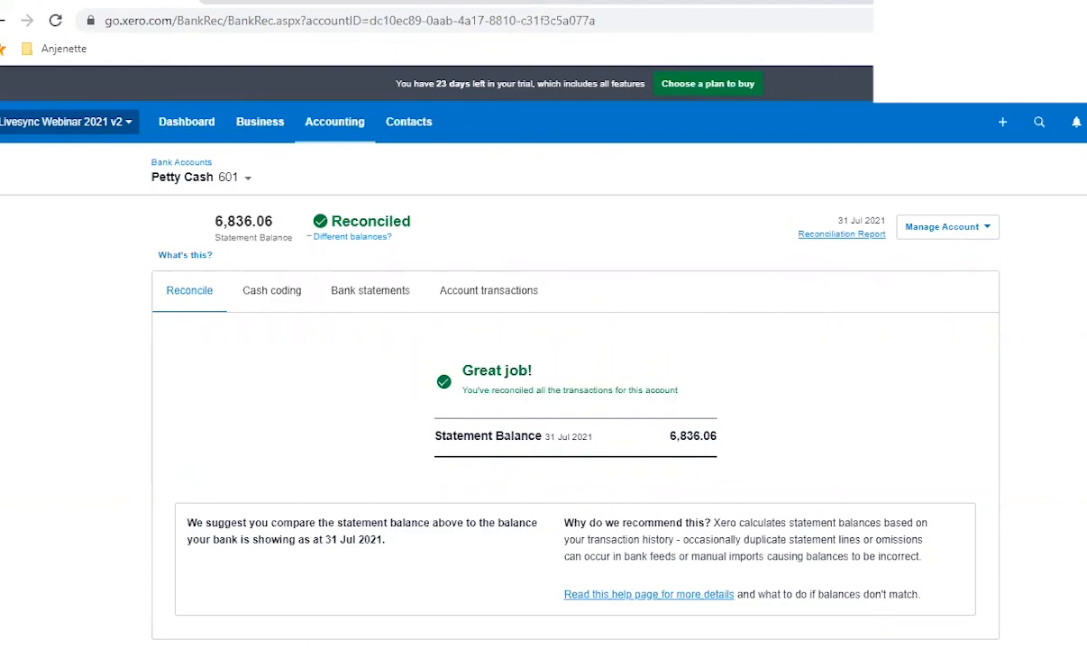
# Step: Compare the last running balance in the petty cash spreadsheet with the Petty Cash statement balance in Xero
pyautogui.hotkey('alt', 'Tab')
pyautogui.click(842, 314)
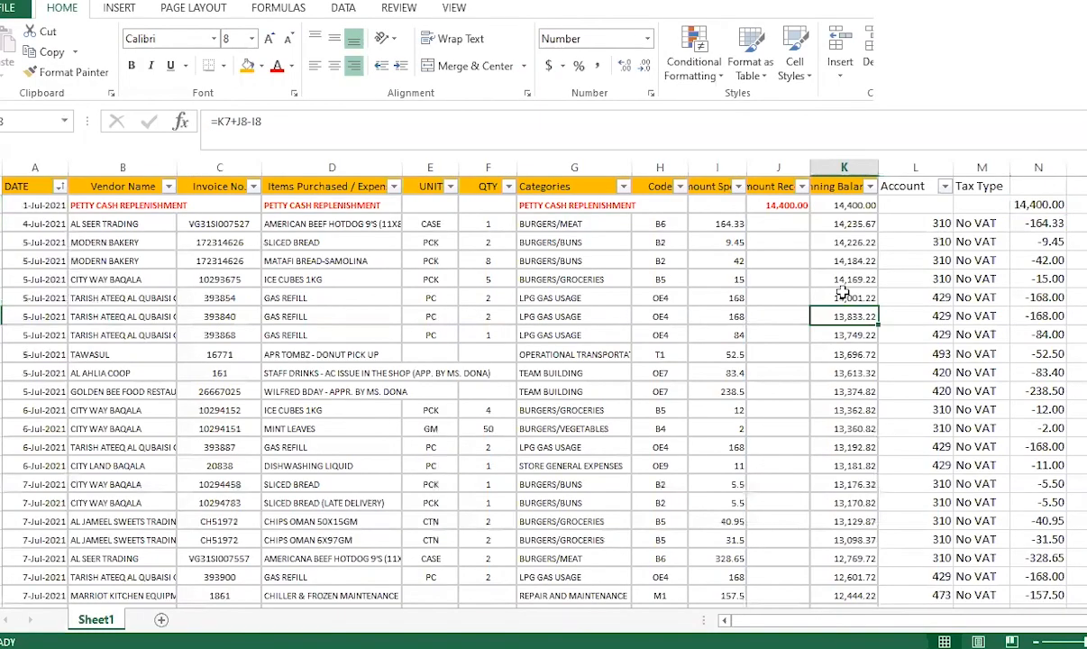
pyautogui.hotkey('ctrl', 'Down')
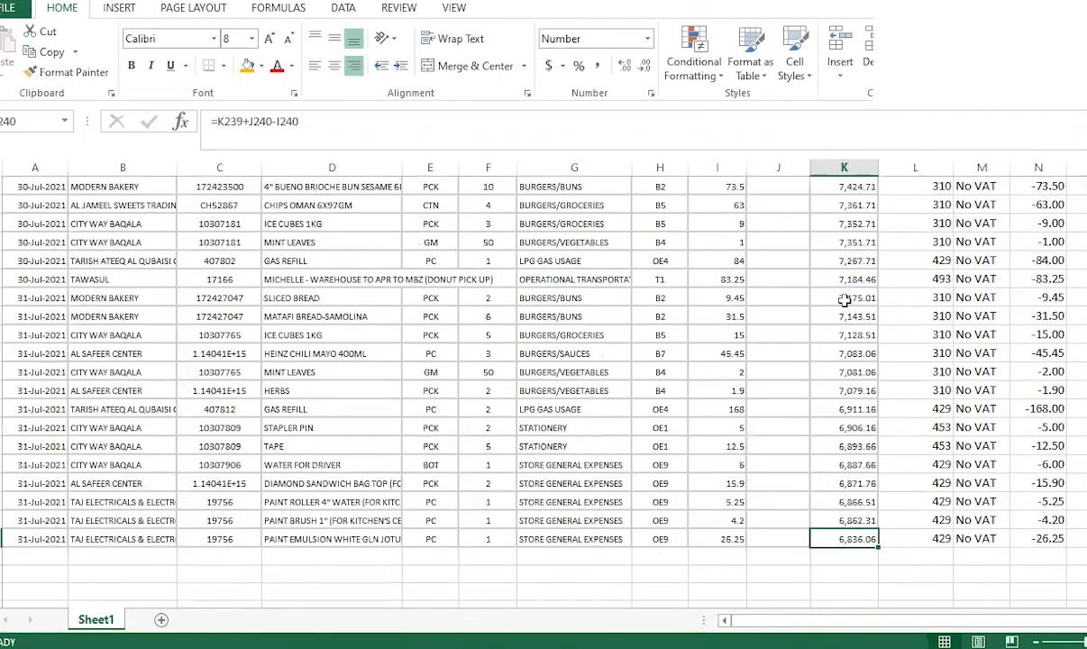
pyautogui.hotkey('alt', 'Tab')
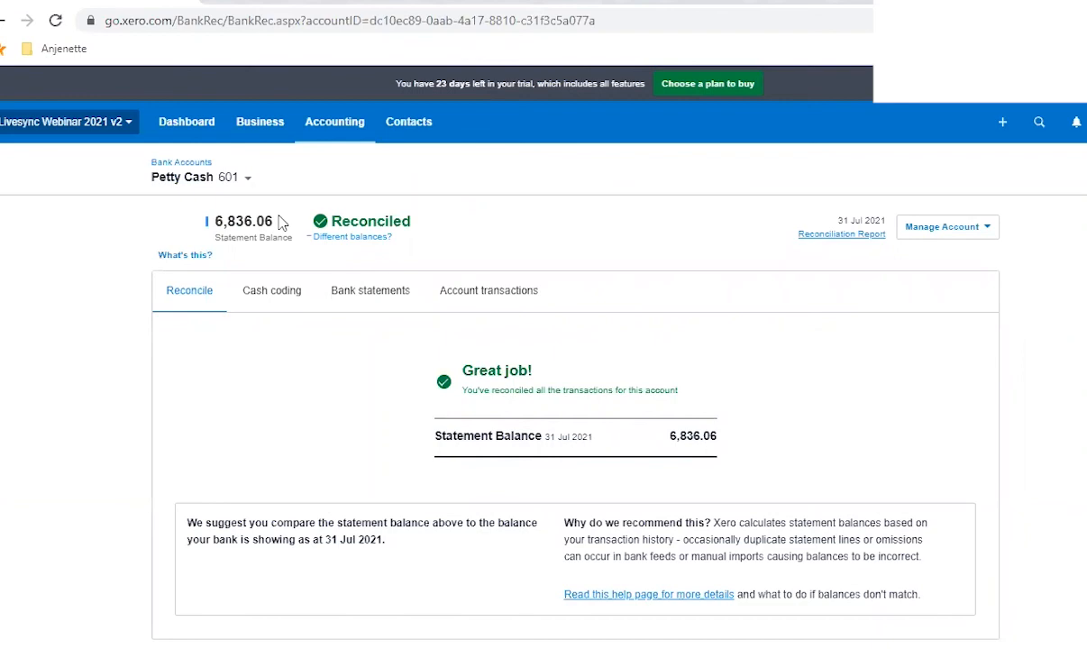
pyautogui.hotkey('alt', 'Tab')
pyautogui.scroll(4, 687, 411)
pyautogui.scroll(-2, 686, 411)
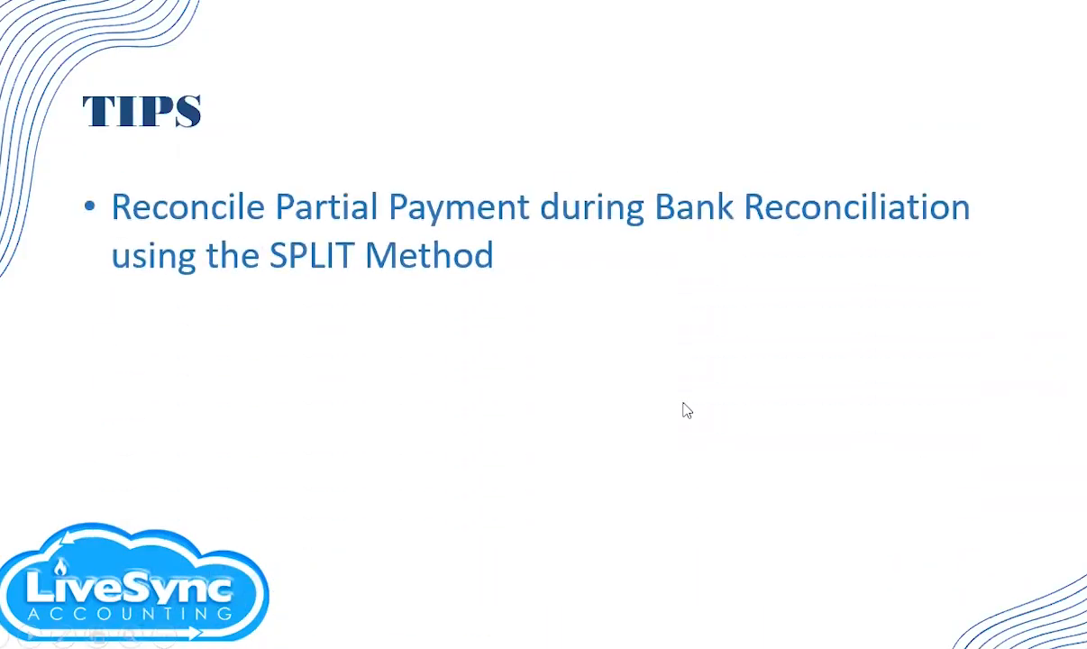
pyautogui.scroll(-3, 687, 411)
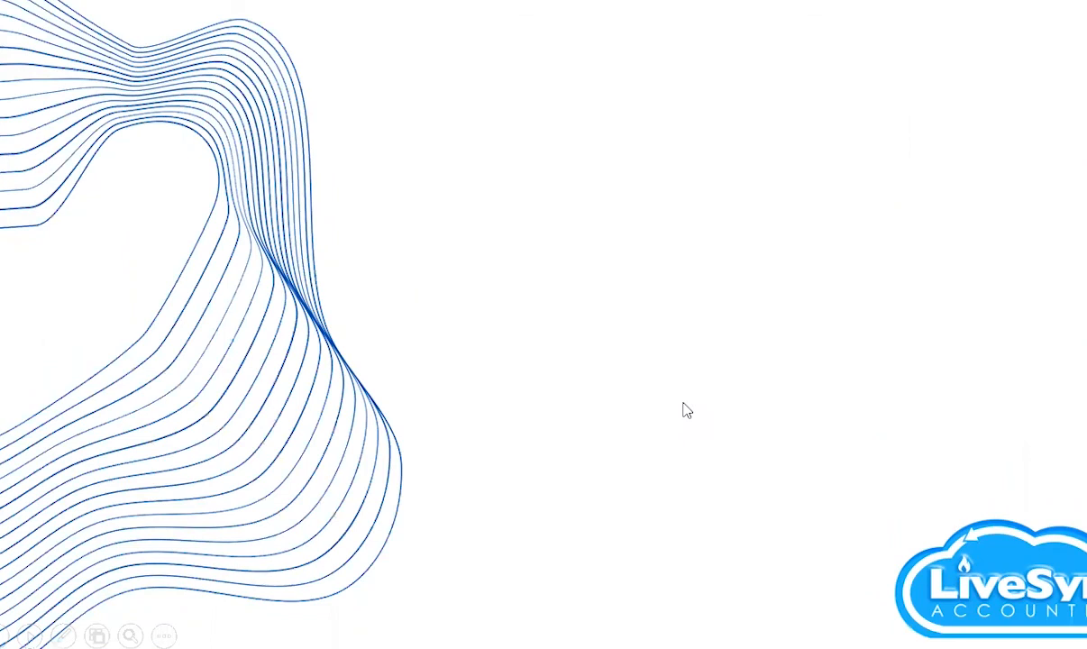